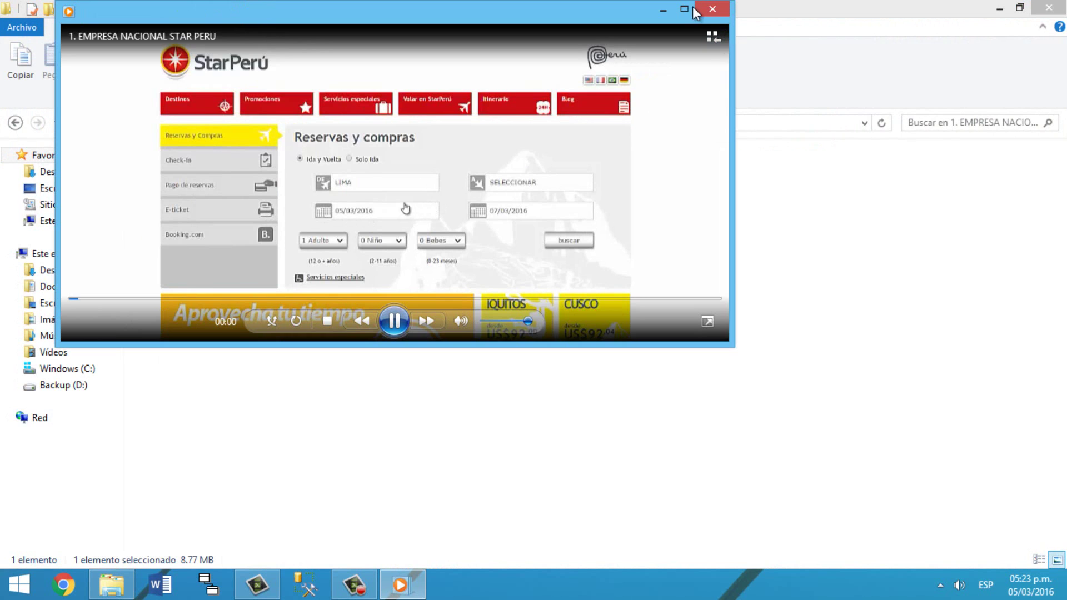
Step: Watch the StarPerú video maximized in Windows Media Player, then close the player
left_click(690, 8)
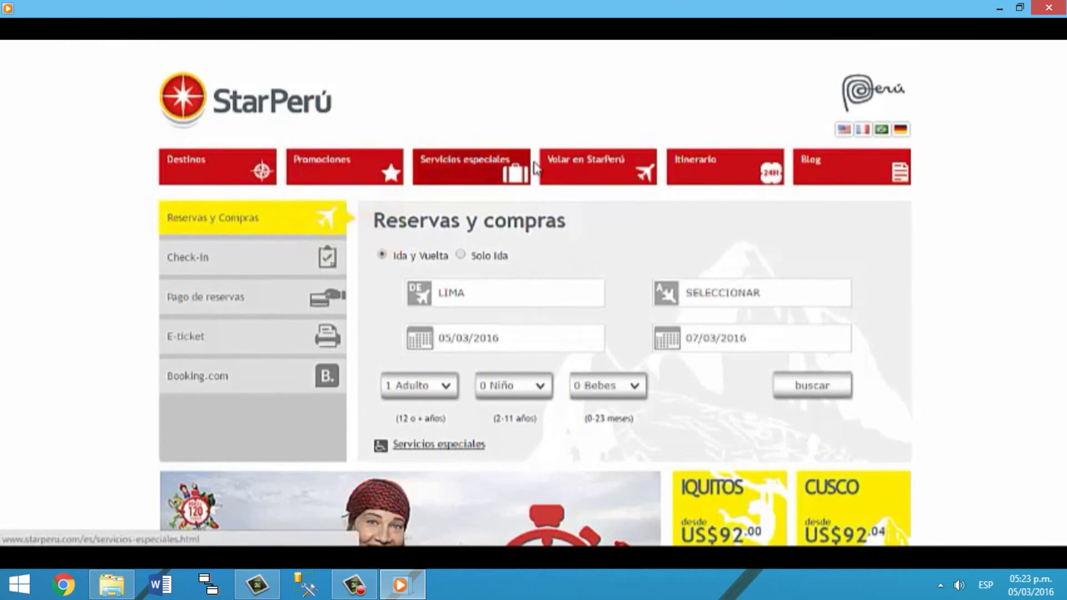
left_click(1048, 8)
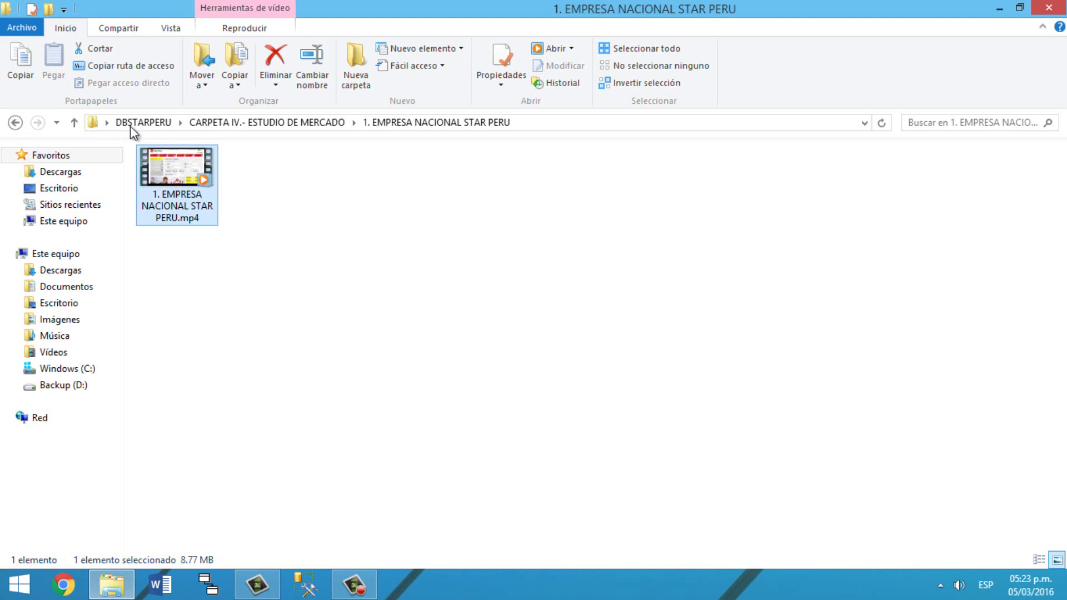
Step: Play the TACA market-study video from its folder, then close it
left_click(75, 121)
double_click(264, 219)
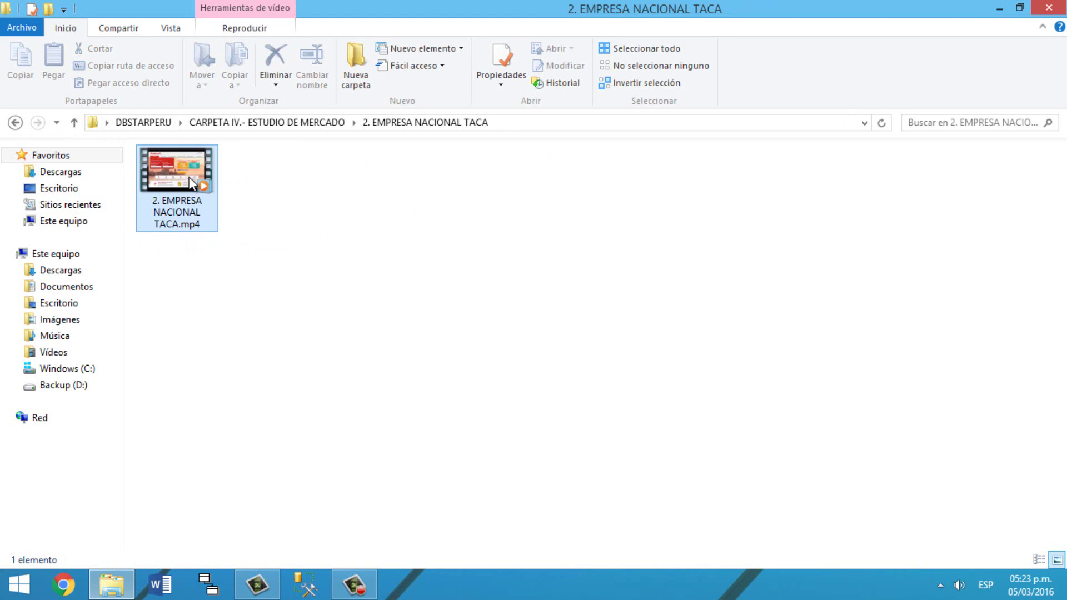
double_click(190, 184)
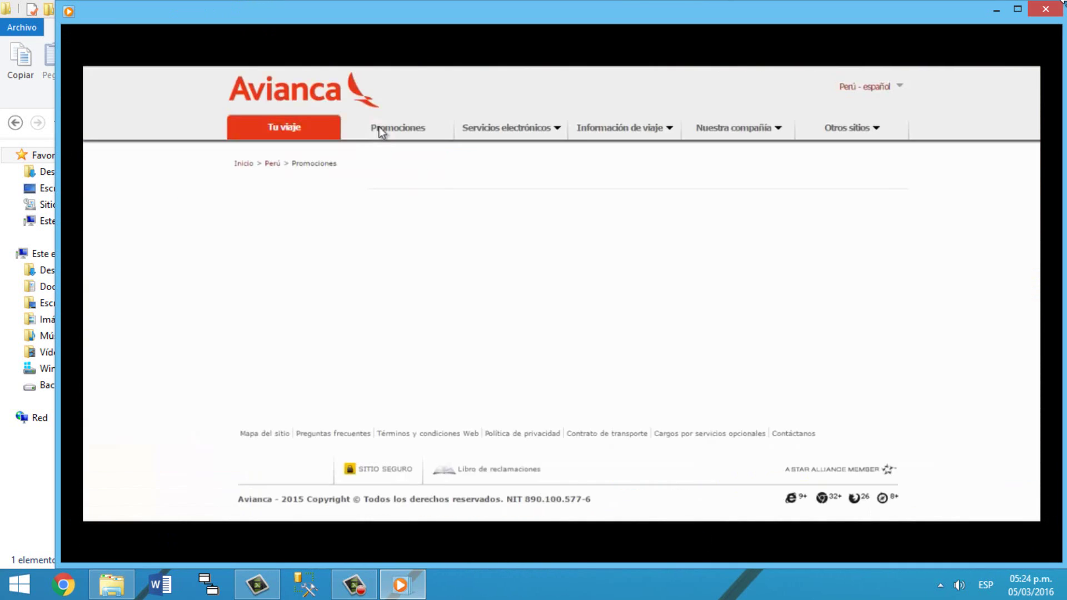
left_click(1050, 11)
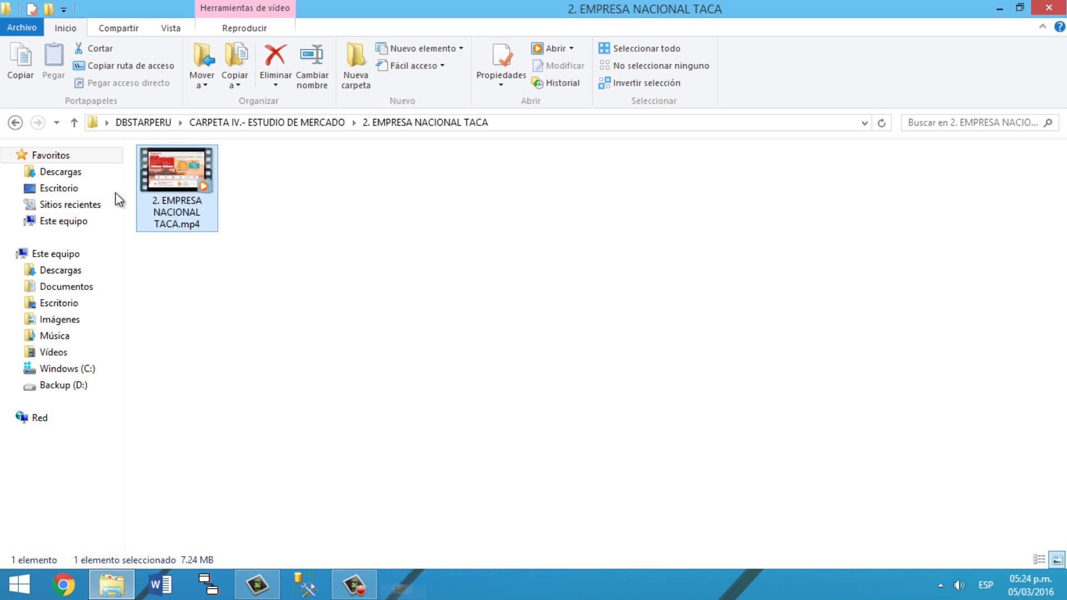
Step: Watch the Virgin Atlantic video maximized, then close the player and File Explorer
left_click(76, 123)
double_click(345, 195)
double_click(194, 180)
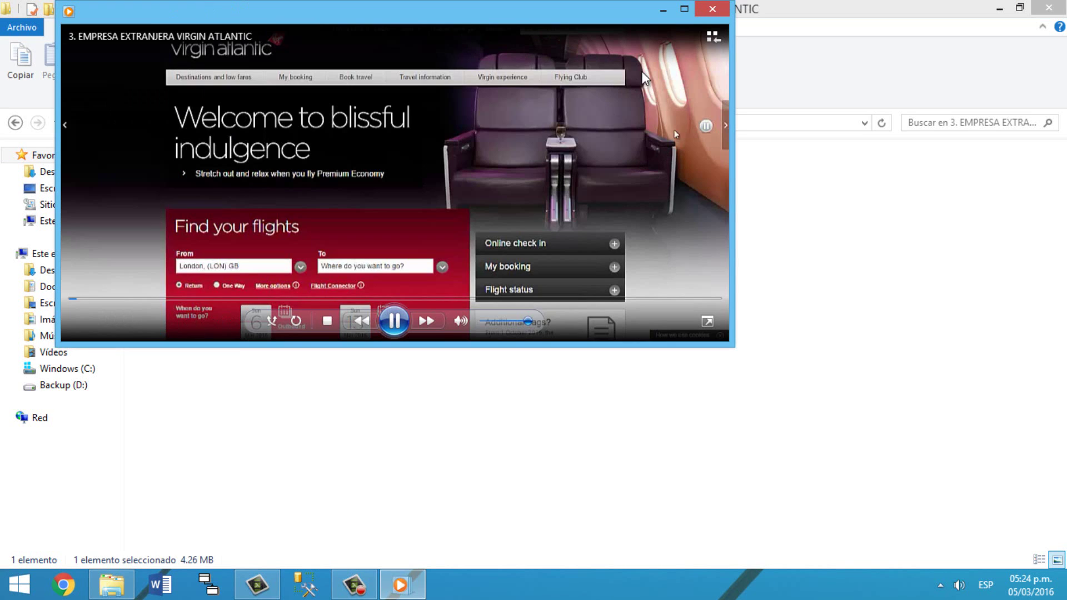
left_click(684, 9)
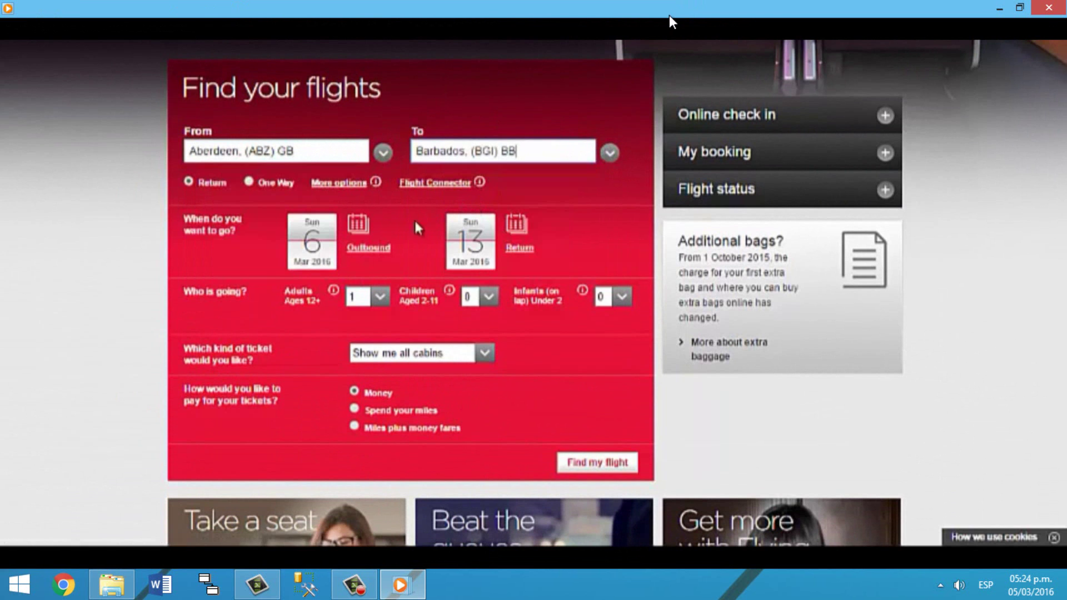
left_click(1045, 7)
left_click(1051, 8)
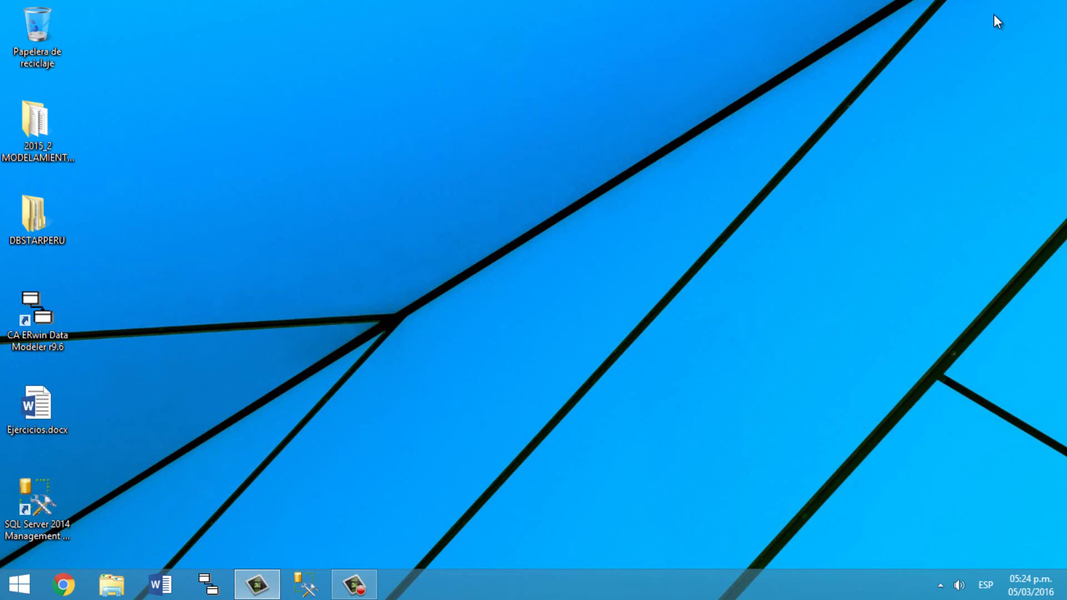
Step: Launch ERwin Data Modeler and create a new model with the default New Model settings
left_click(189, 582)
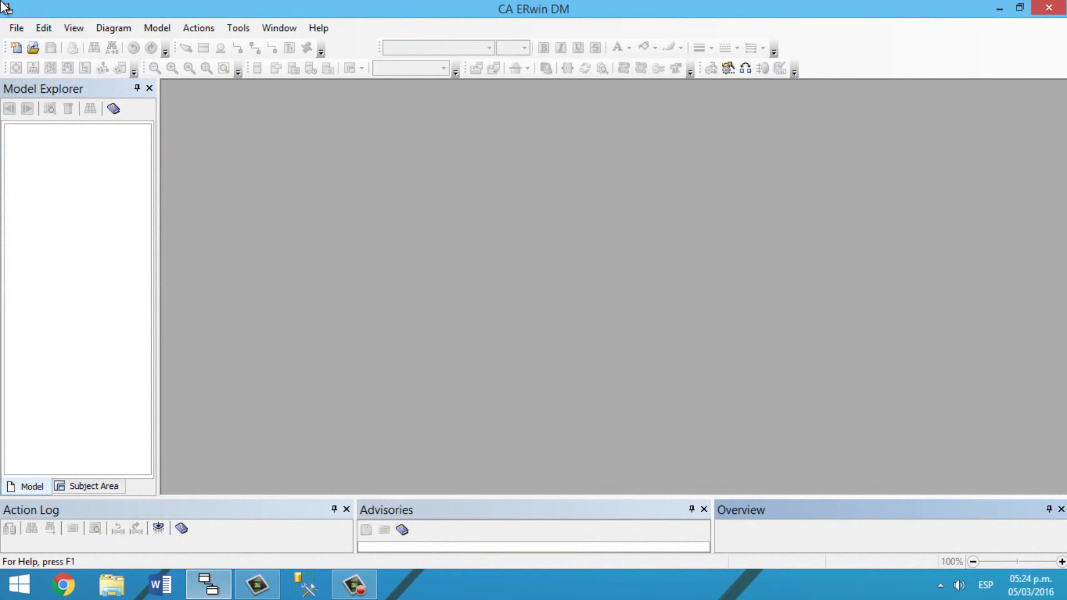
left_click(17, 27)
left_click(45, 48)
left_click(589, 373)
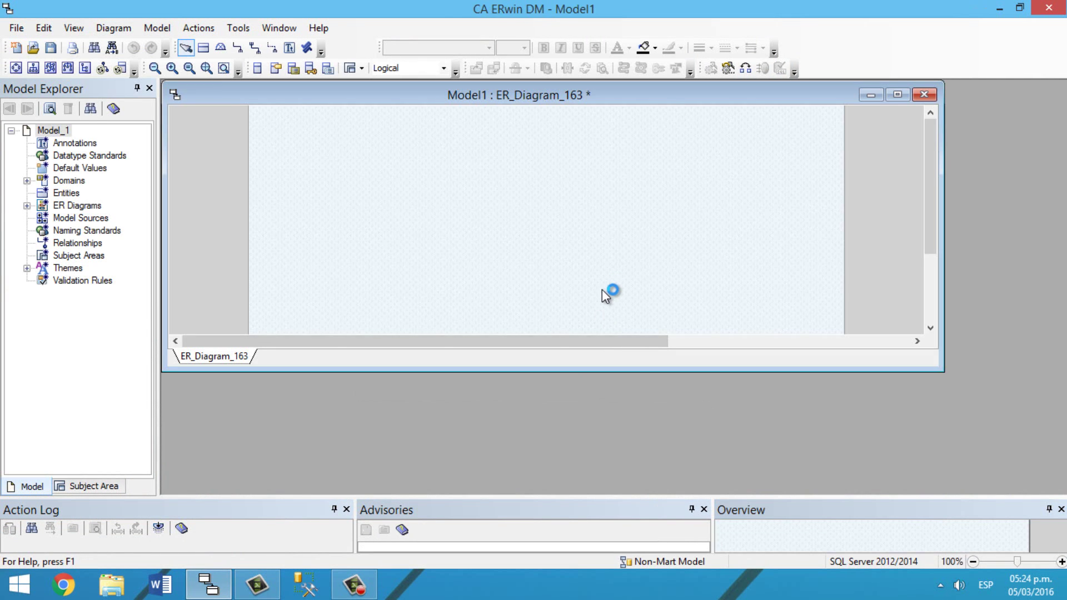
Step: Maximize the diagram window and add an entity named TB_ASIENTO
left_click(897, 94)
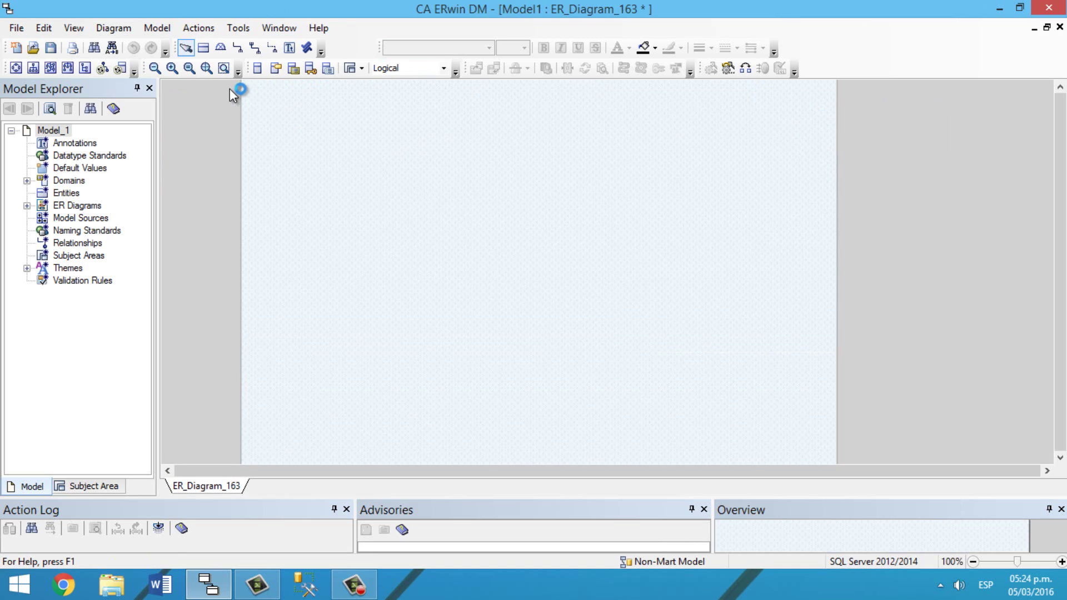
left_click(204, 48)
left_click(445, 153)
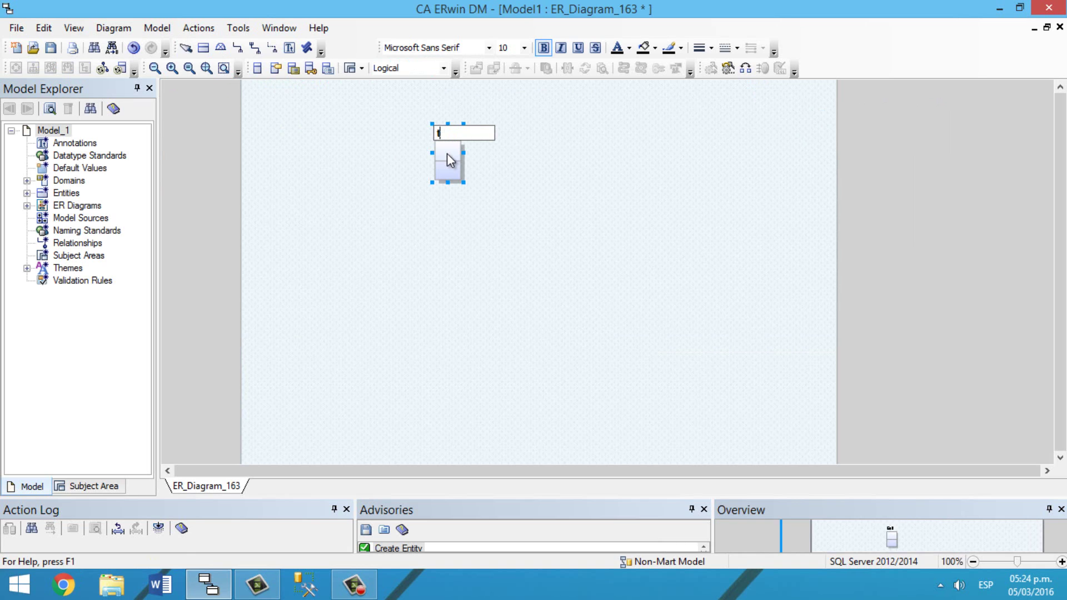
type("TB_AIENT")
key("BackSpace")
key("BackSpace")
key("BackSpace")
type("SIENTO")
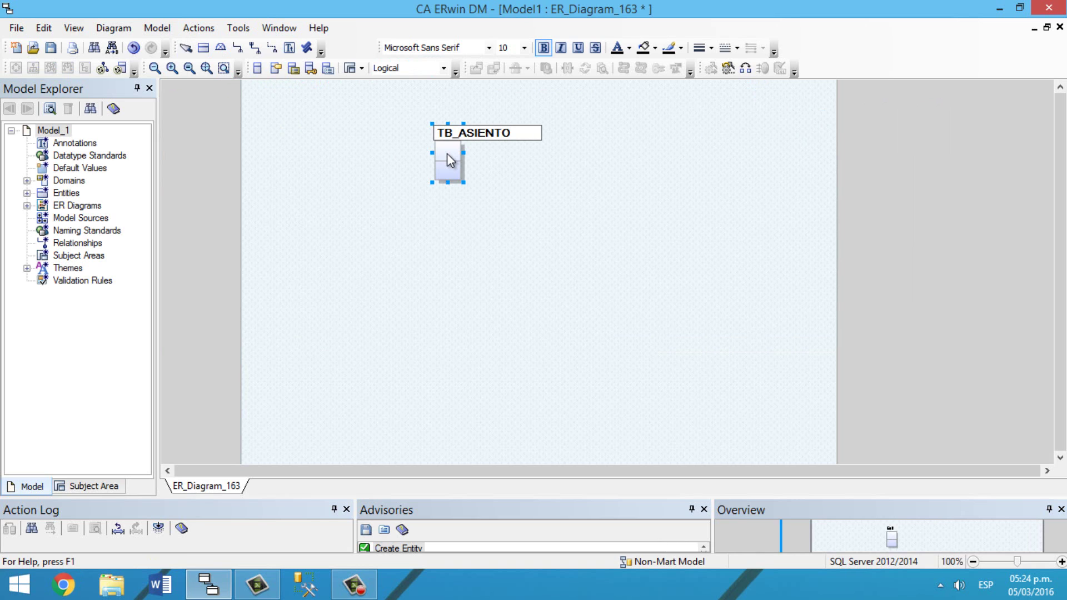
key("Return")
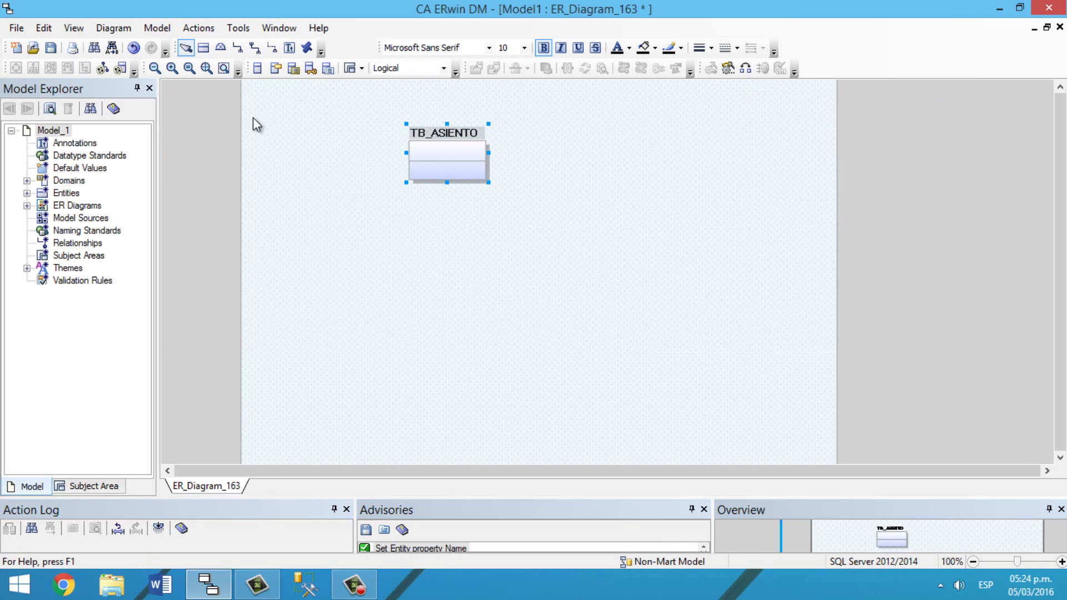
Step: Add a TB_VUELO entity below TB_ASIENTO and shift TB_ASIENTO above it
left_click(204, 47)
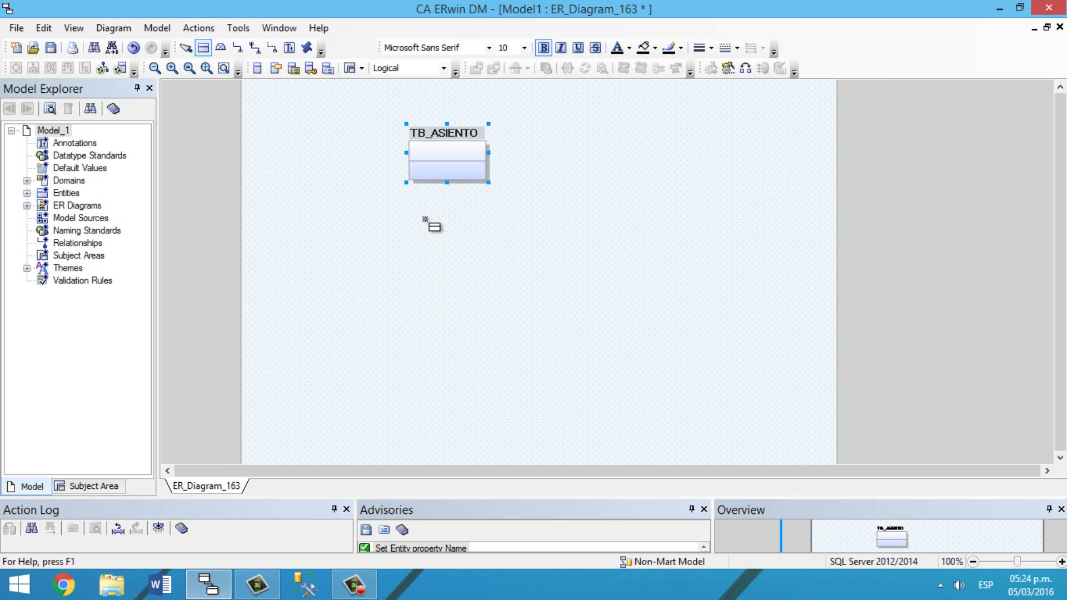
left_click(496, 229)
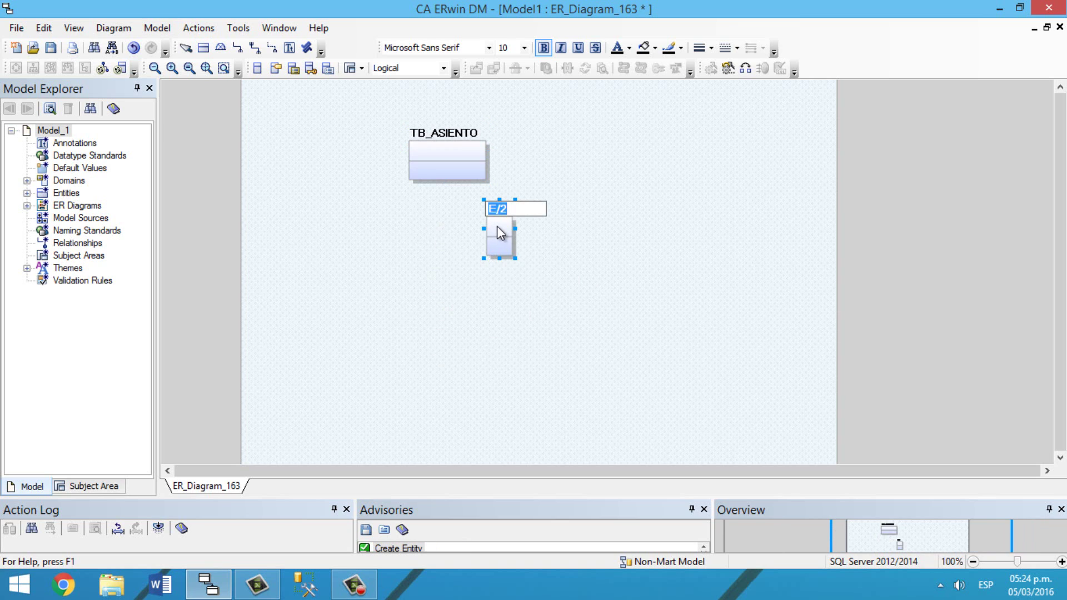
type("TB_VUELO")
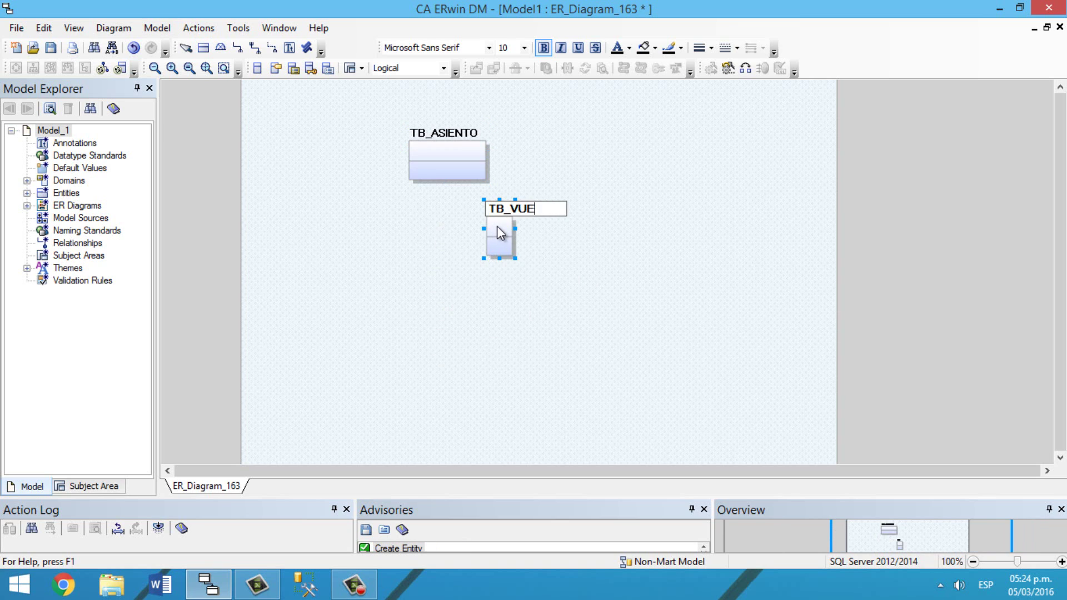
left_click(567, 240)
left_click_drag(438, 148, 493, 145)
Step: Add TB_TARIFA, move it left of TB_VUELO, and place another entity below it
left_click(203, 48)
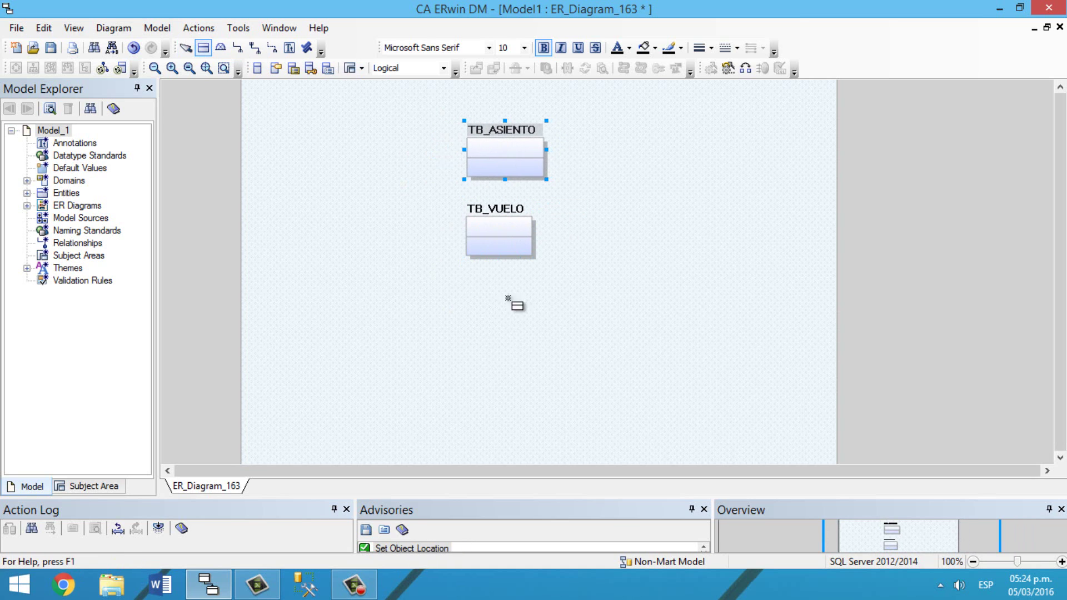
left_click(480, 309)
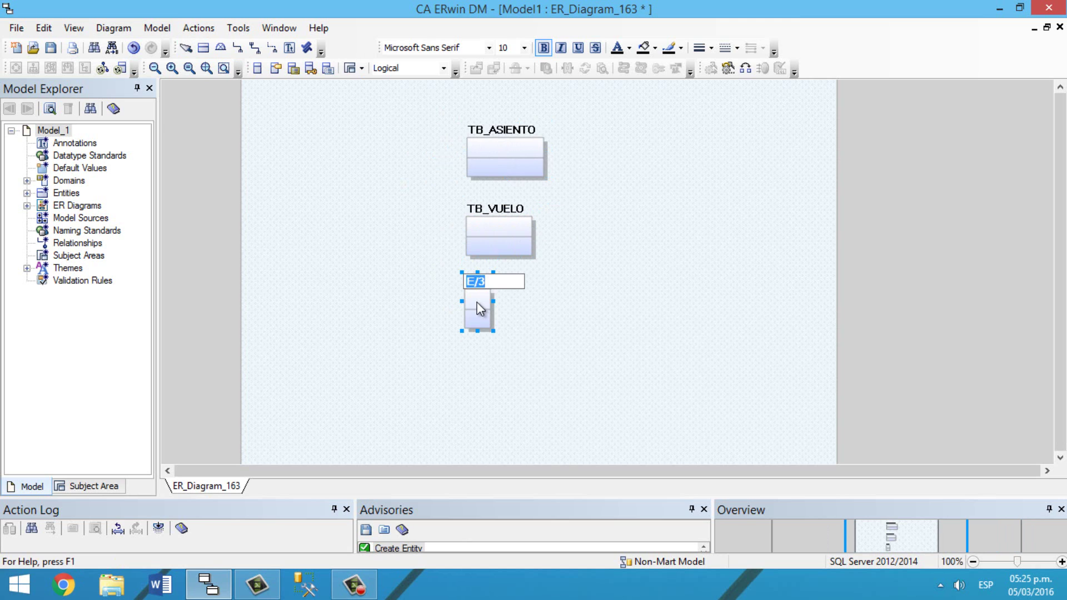
type("TB_TARIFA")
key("Return")
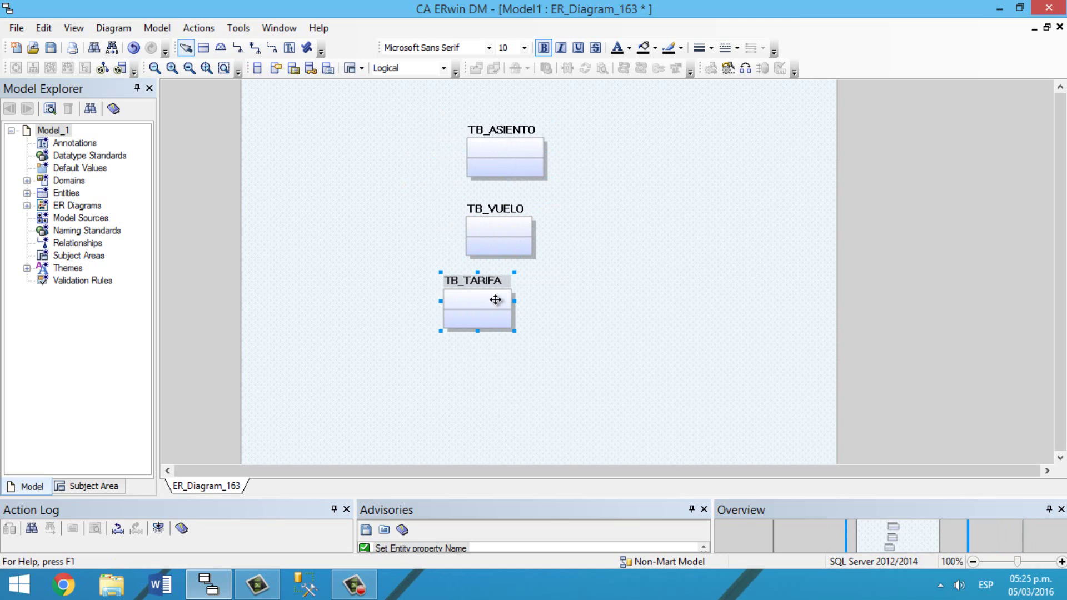
left_click_drag(507, 303, 368, 208)
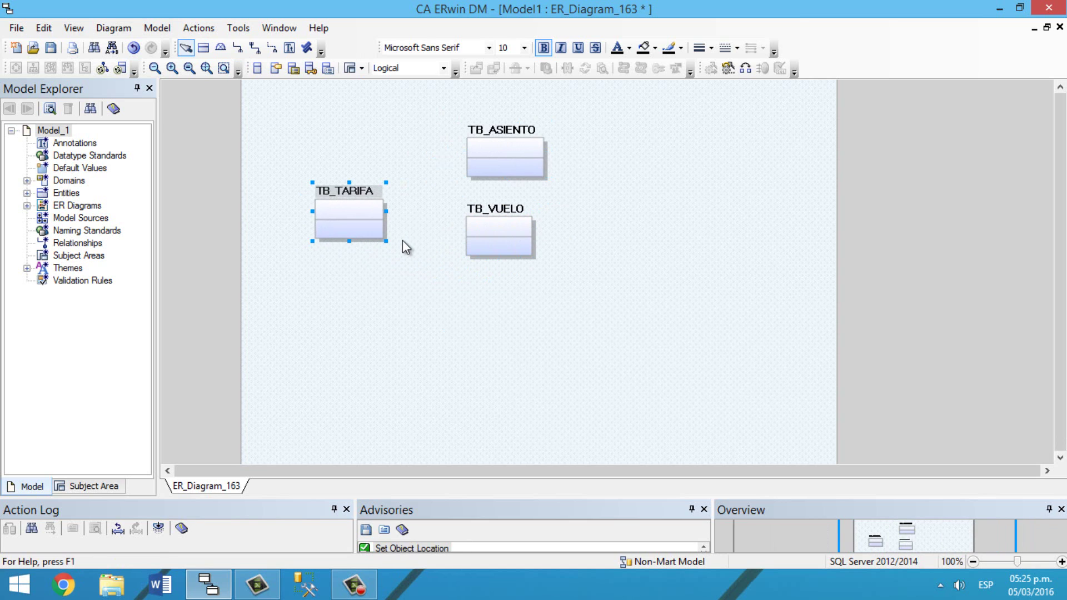
left_click(203, 48)
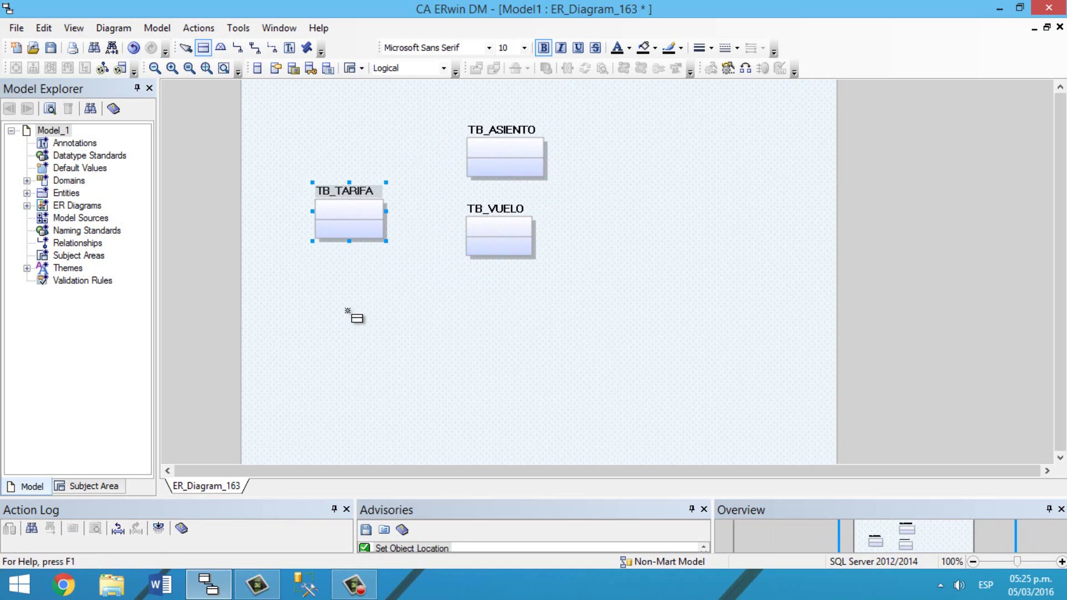
left_click(350, 312)
Step: Name the new entity TB_AVION and shift all entities to the right
type("TB_AVION")
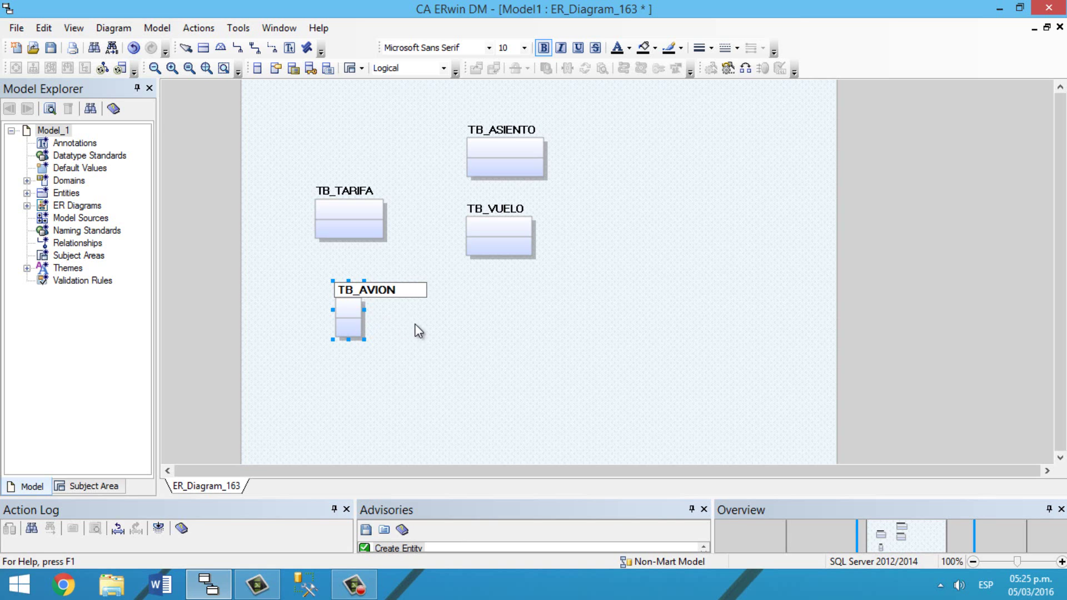
key("Return")
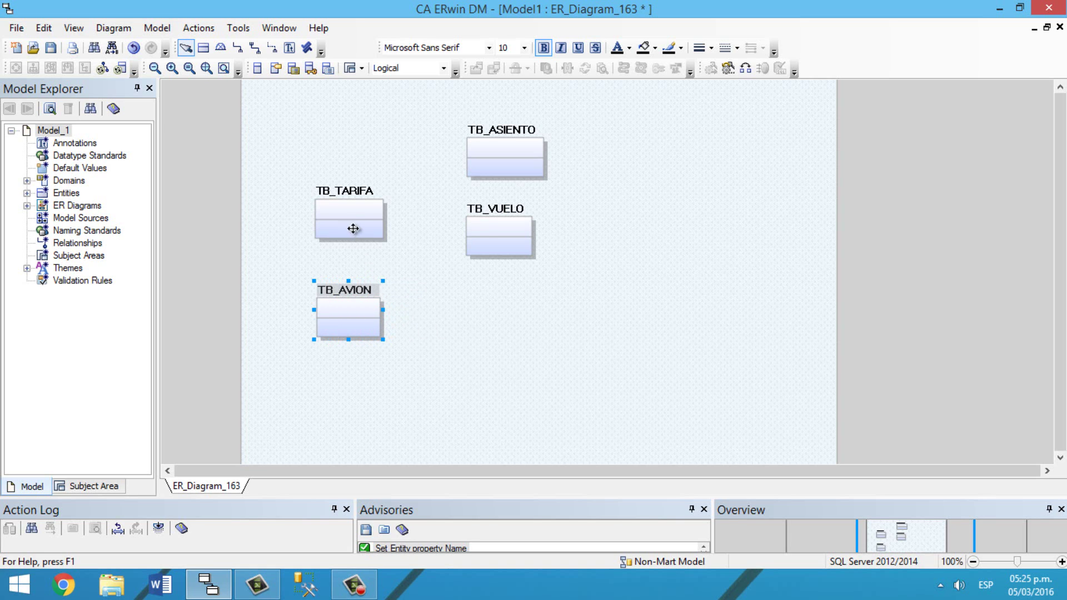
left_click_drag(486, 218, 530, 214)
left_click_drag(504, 161, 543, 161)
left_click_drag(352, 207, 427, 223)
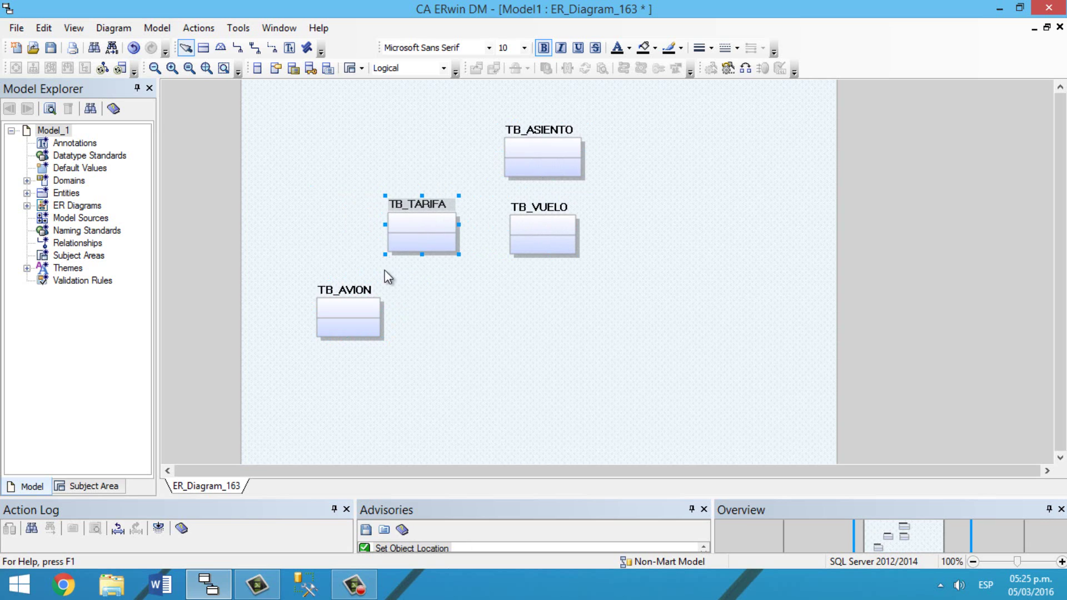
left_click_drag(358, 312, 424, 312)
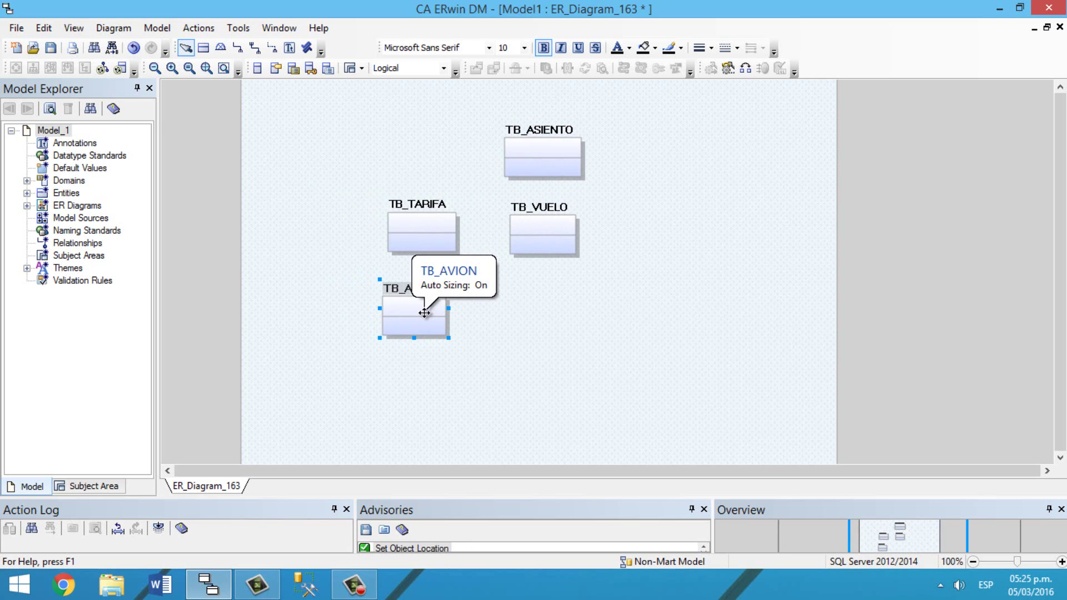
Step: Add a TB_PILOTO entity level with TB_AVION, collapsed to show only its name
left_click(284, 288)
type("TB_PILOTO")
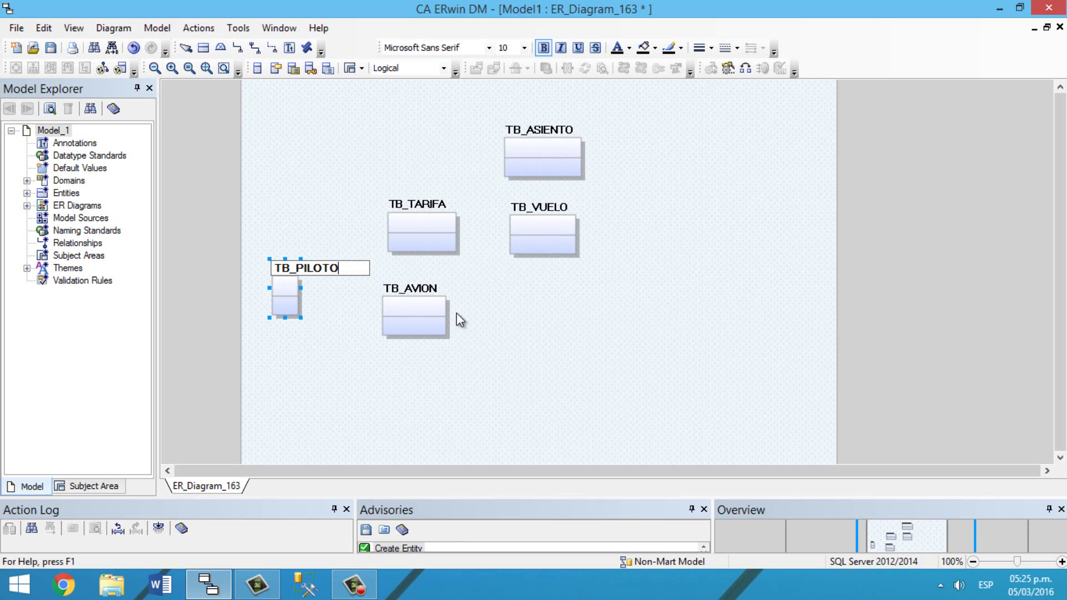
left_click(509, 325)
mouse_move(285, 285)
left_mouse_down()
mouse_move(280, 313)
mouse_move(277, 301)
left_mouse_up()
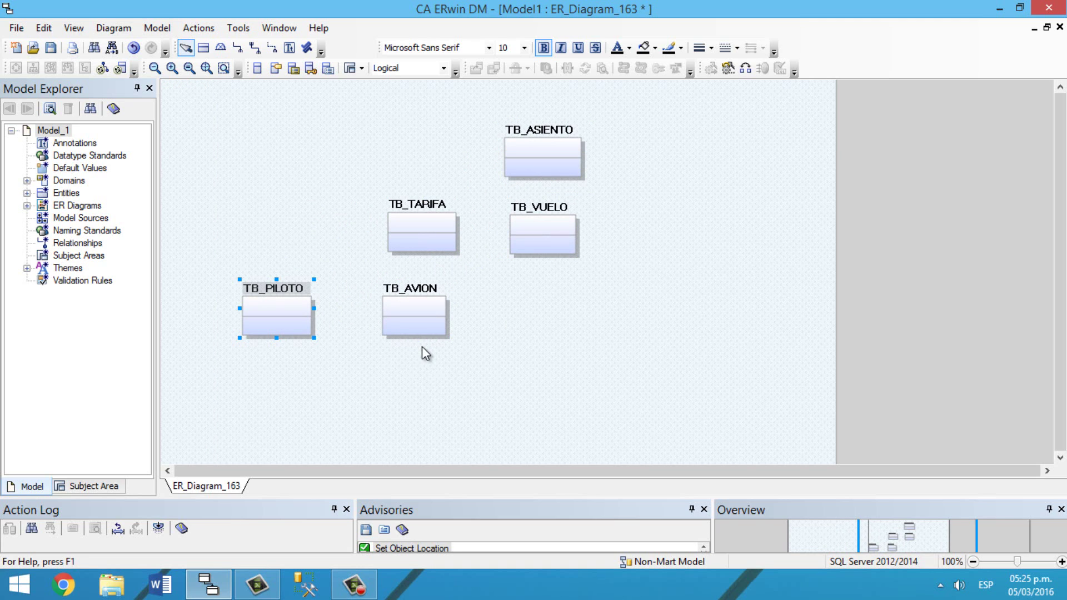
left_click(257, 67)
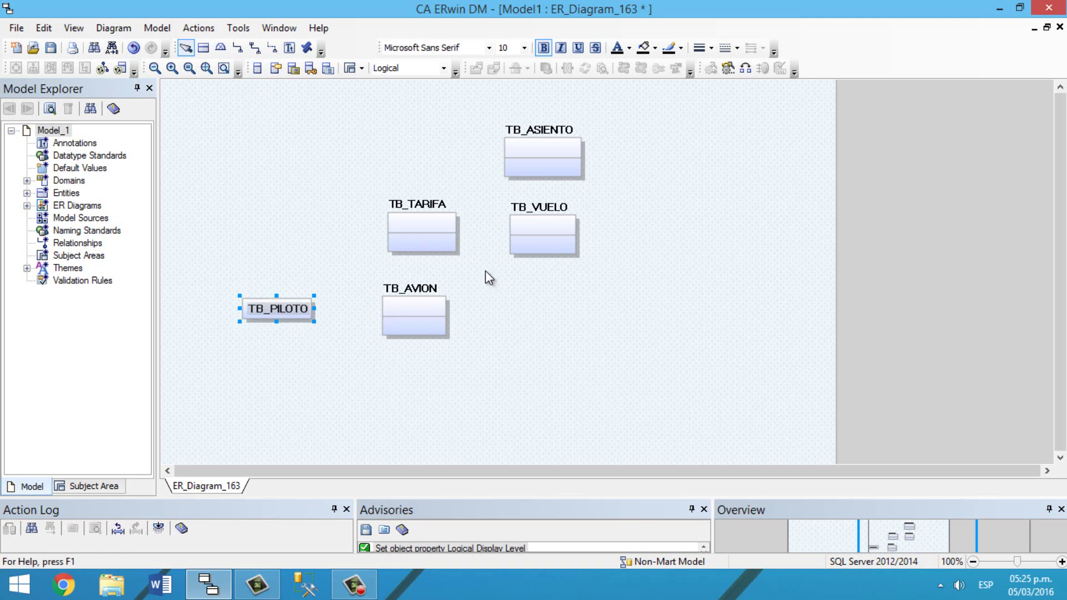
left_click(589, 300)
Step: Add a TB_AEROPUERTO entity to the right of TB_AVION
left_click(203, 48)
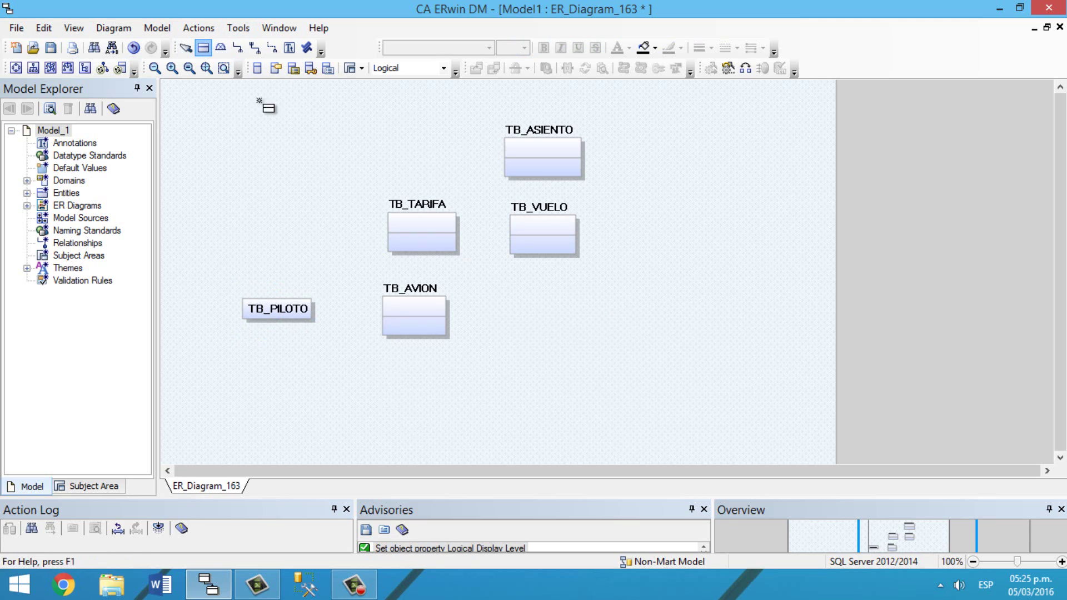
left_click(619, 315)
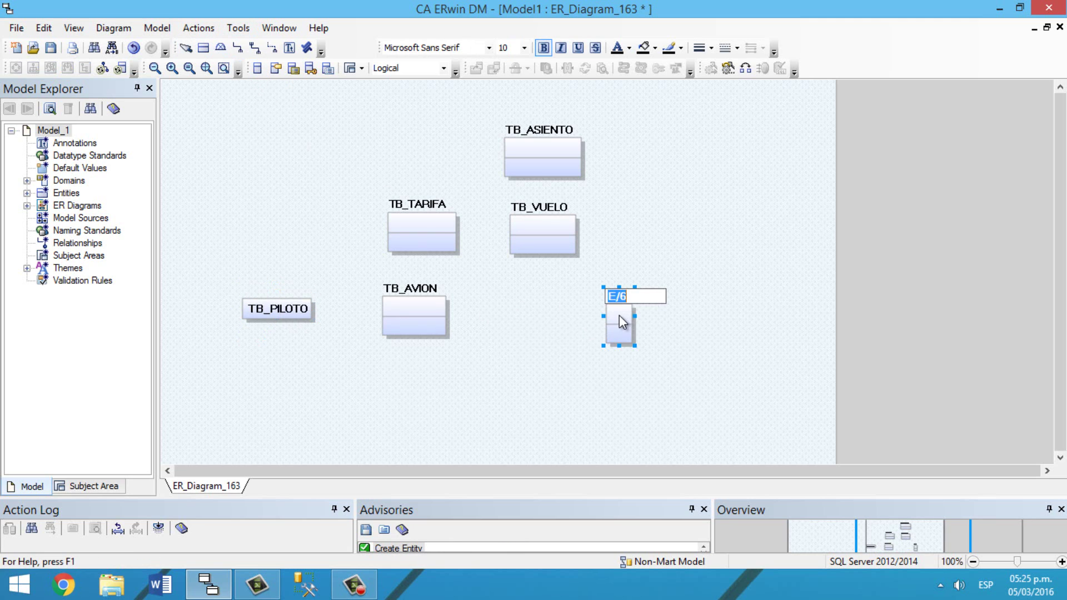
type("TB_AERO")
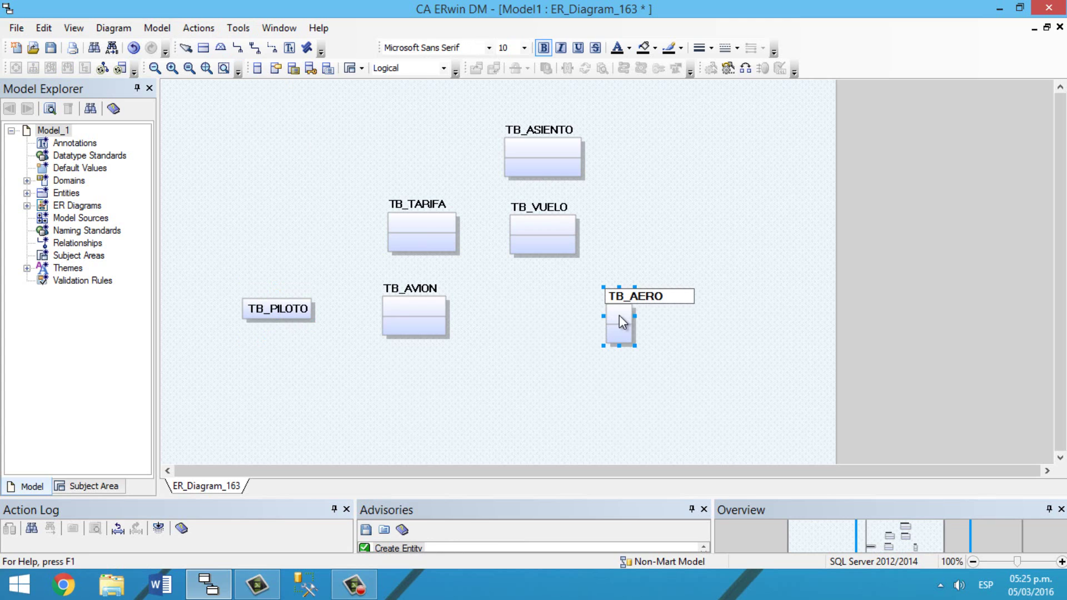
type("PUERRO")
key("BackSpace")
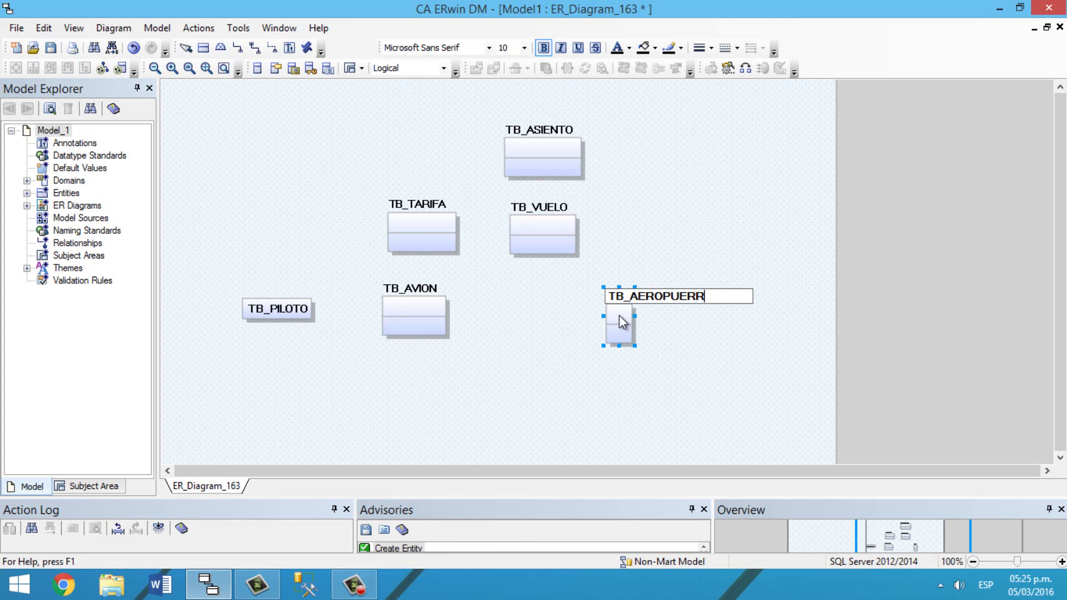
key("BackSpace")
type("TO")
key("Return")
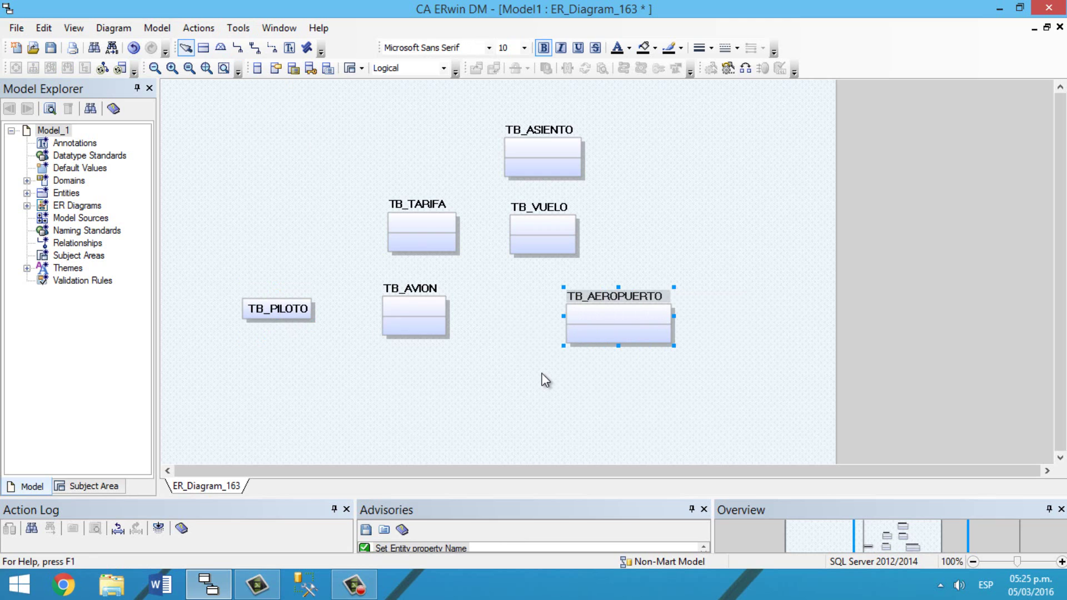
Step: Add TB_RESERVA right of TB_VUELO and TB_PASAJERO below TB_AEROPUERTO
left_click(204, 48)
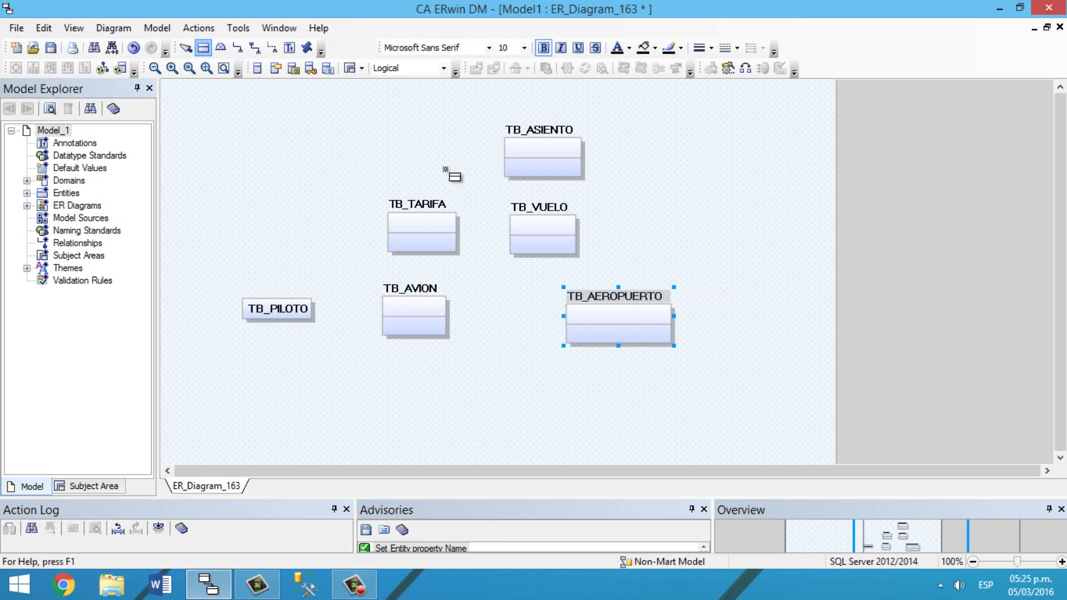
left_click(710, 217)
type("TB_RESERVA")
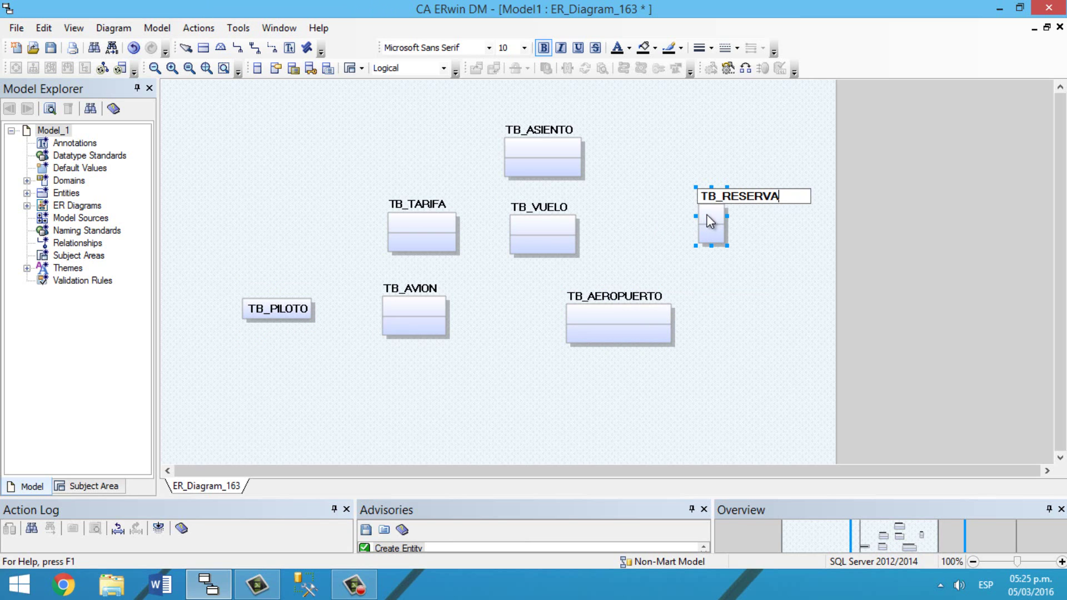
left_click(777, 310)
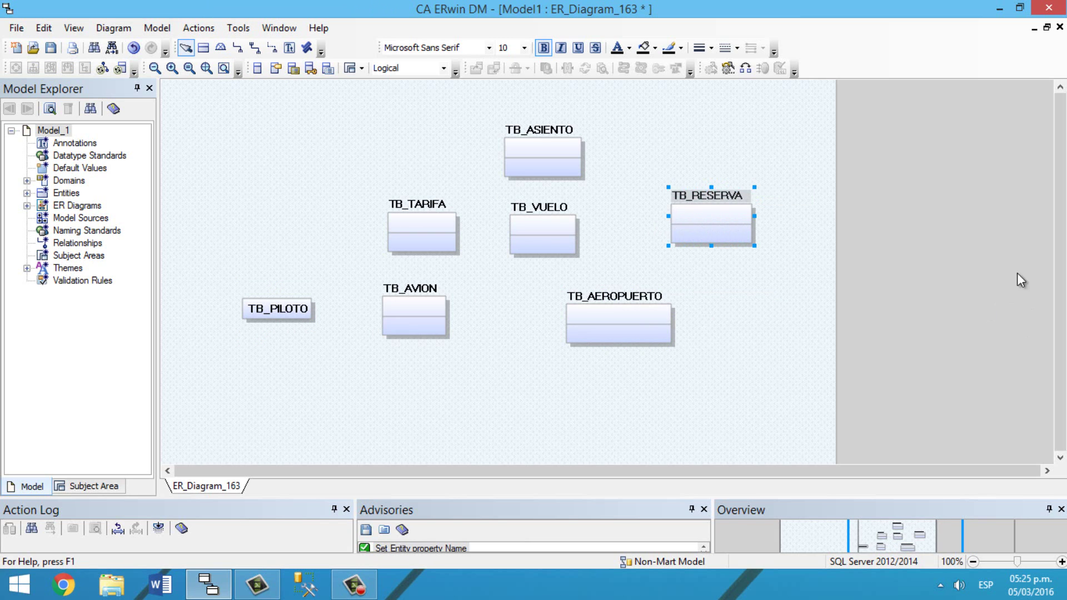
left_click(204, 47)
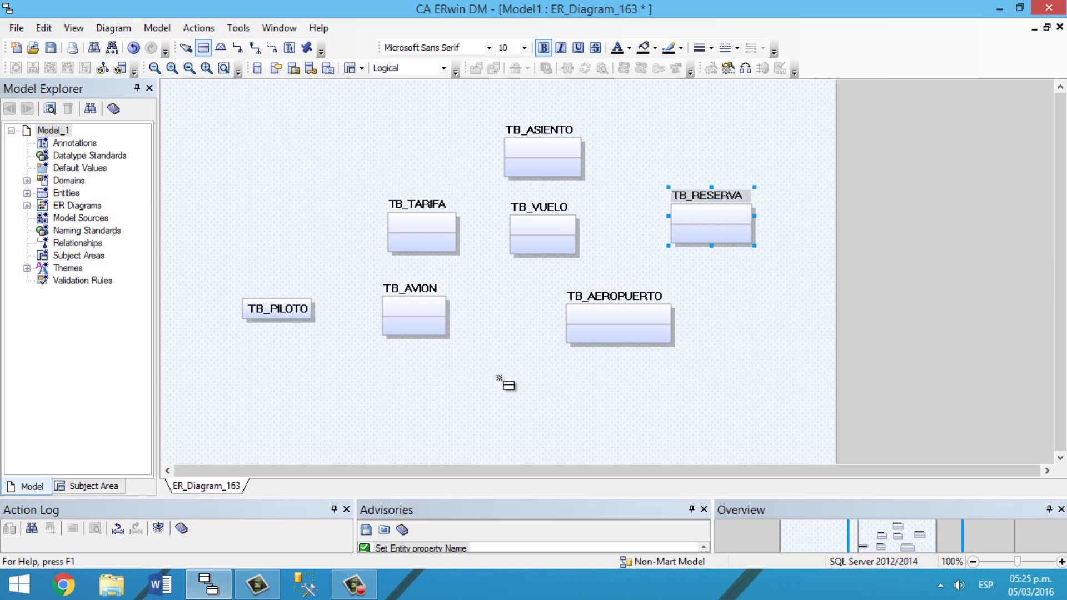
left_click(518, 398)
type("TB_")
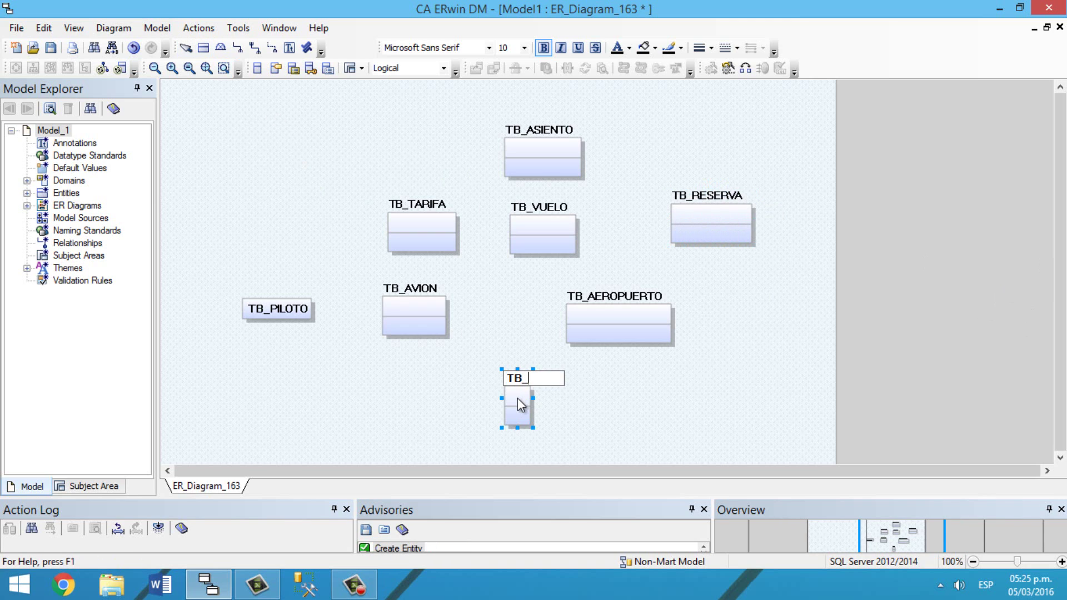
type("PASAJERO")
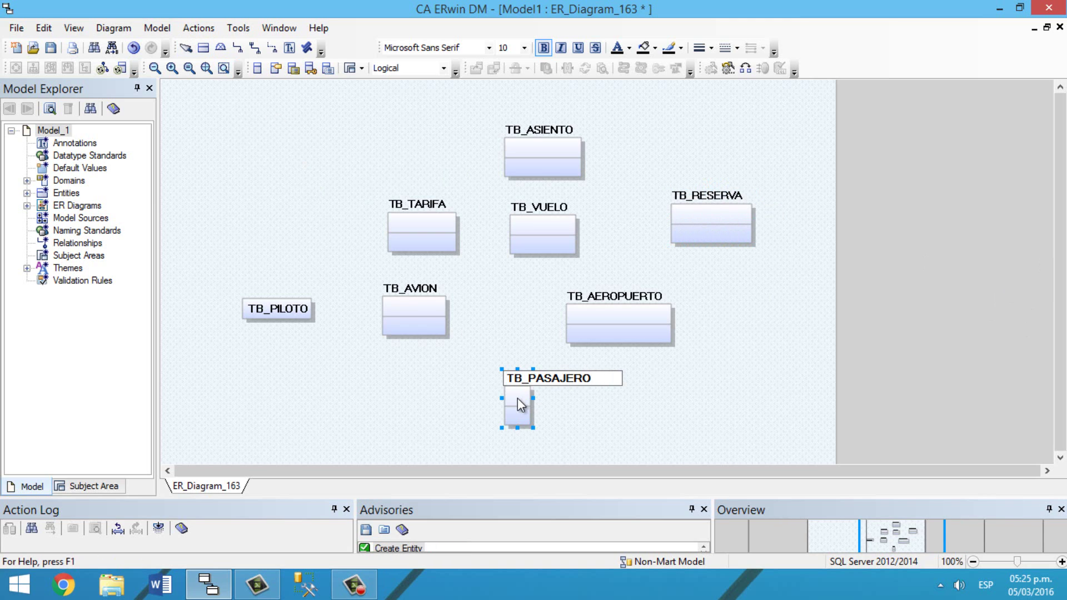
key("Return")
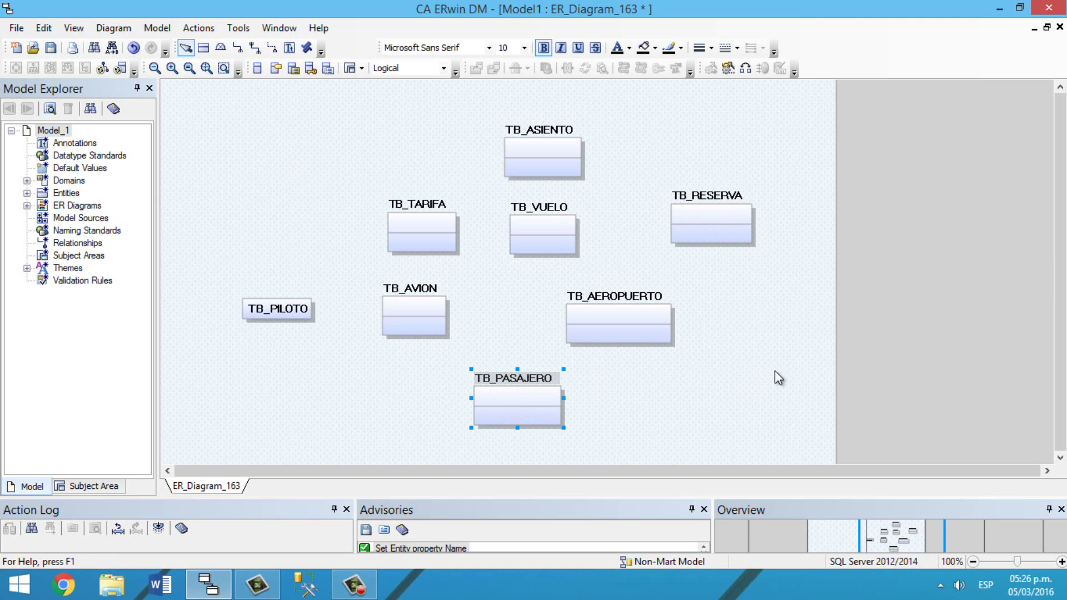
Step: Add TB_CIUDAD below TB_AVION and TB_PAGO right of TB_PASAJERO
scroll(775, 371, "down", 3)
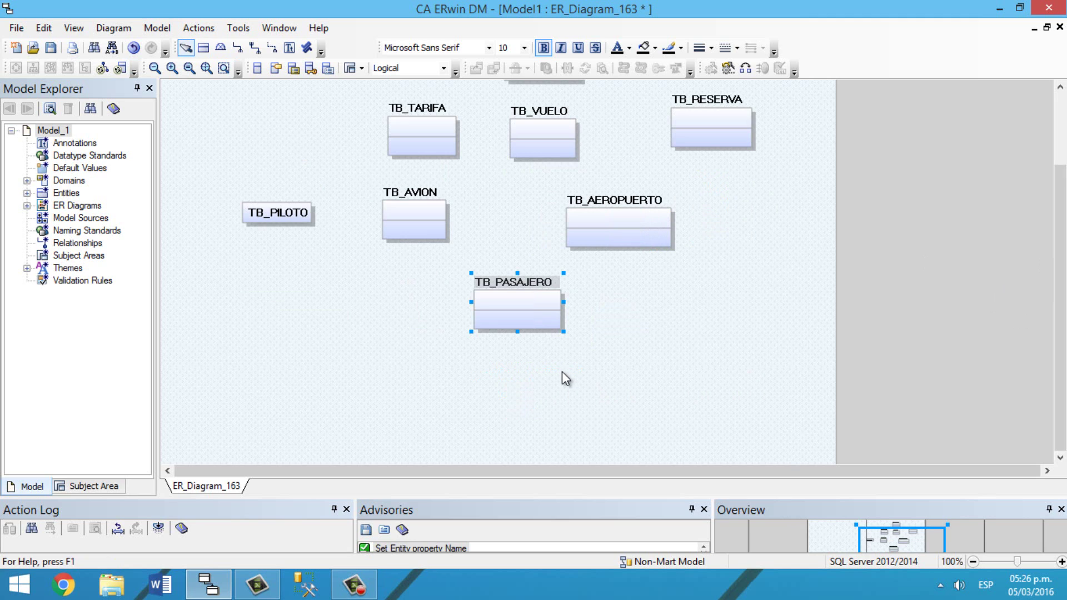
left_click(204, 48)
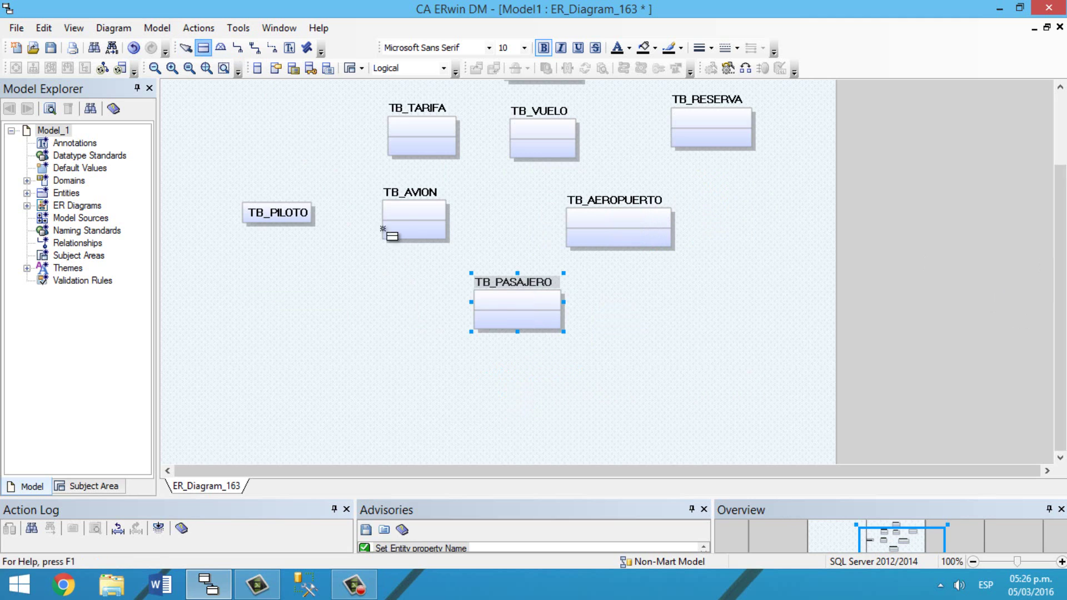
left_click(389, 397)
type("TB")
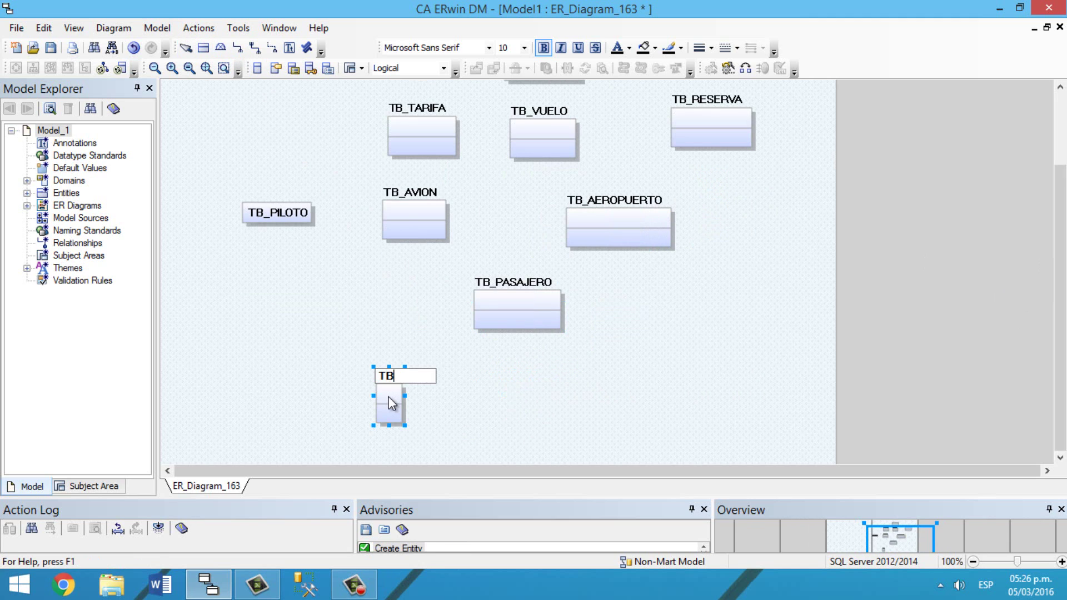
type("_CIUDAD")
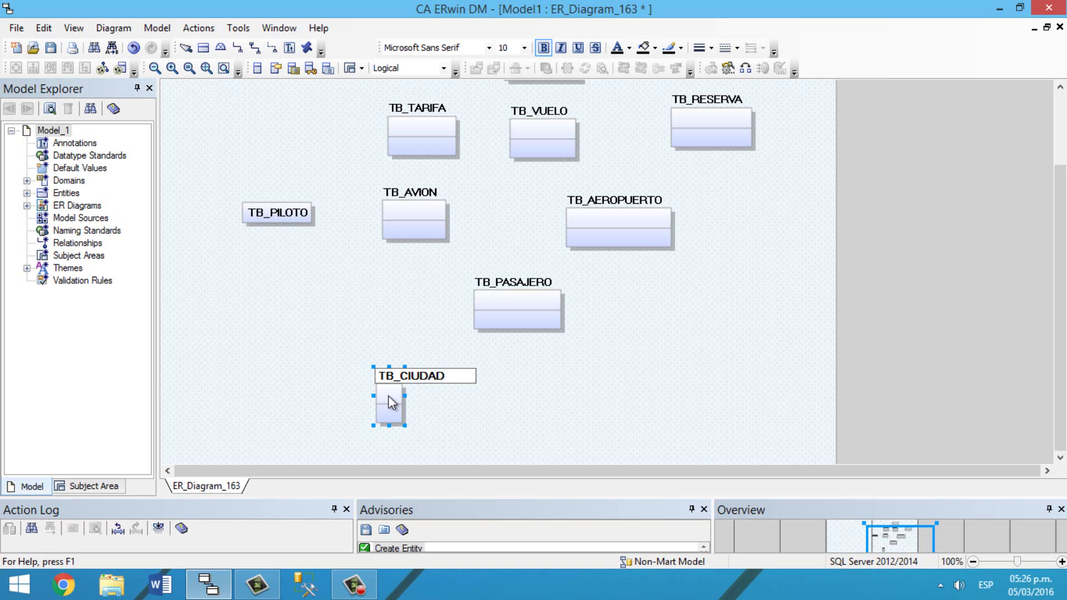
key("Return")
left_click(203, 48)
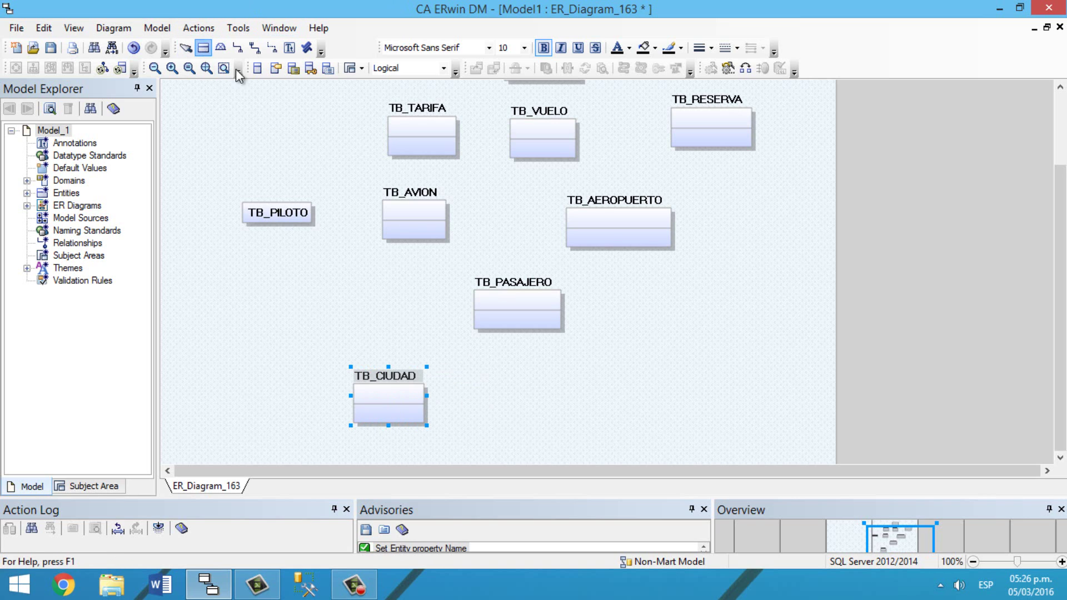
left_click(714, 307)
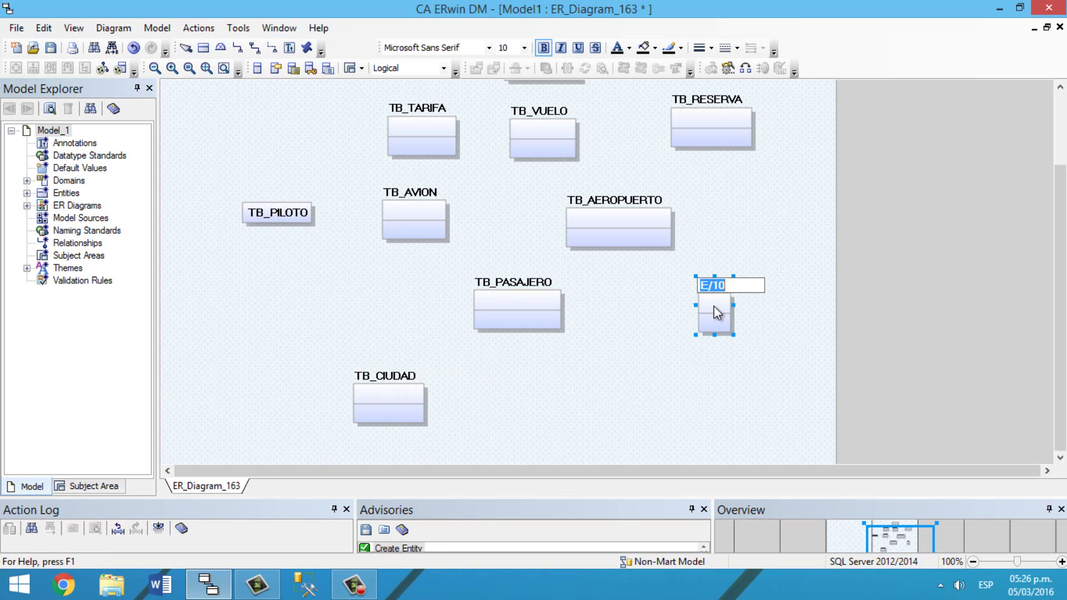
type("TB_PAGO")
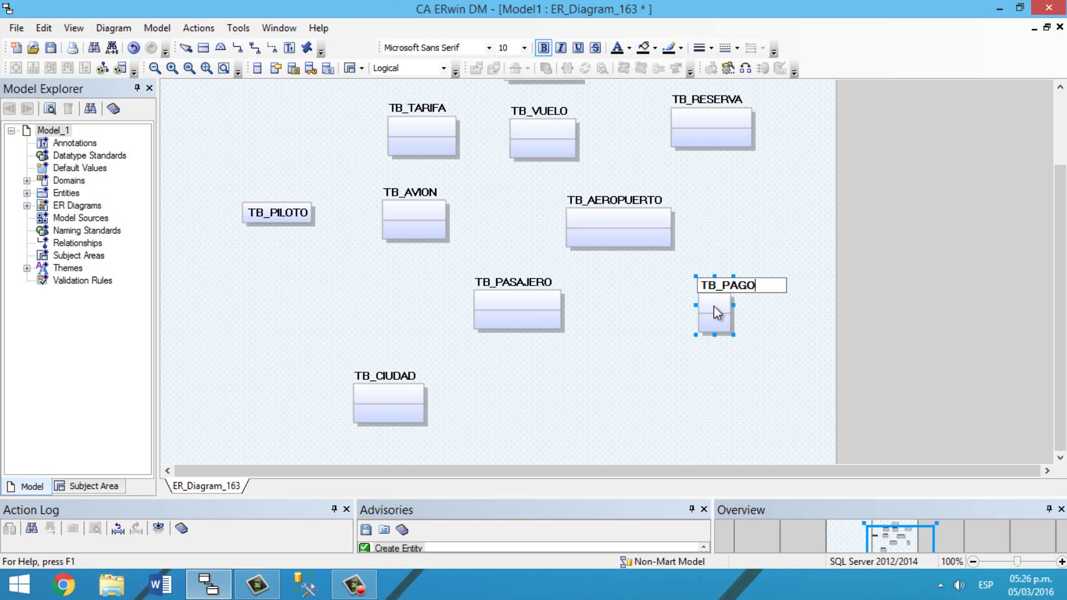
key("Return")
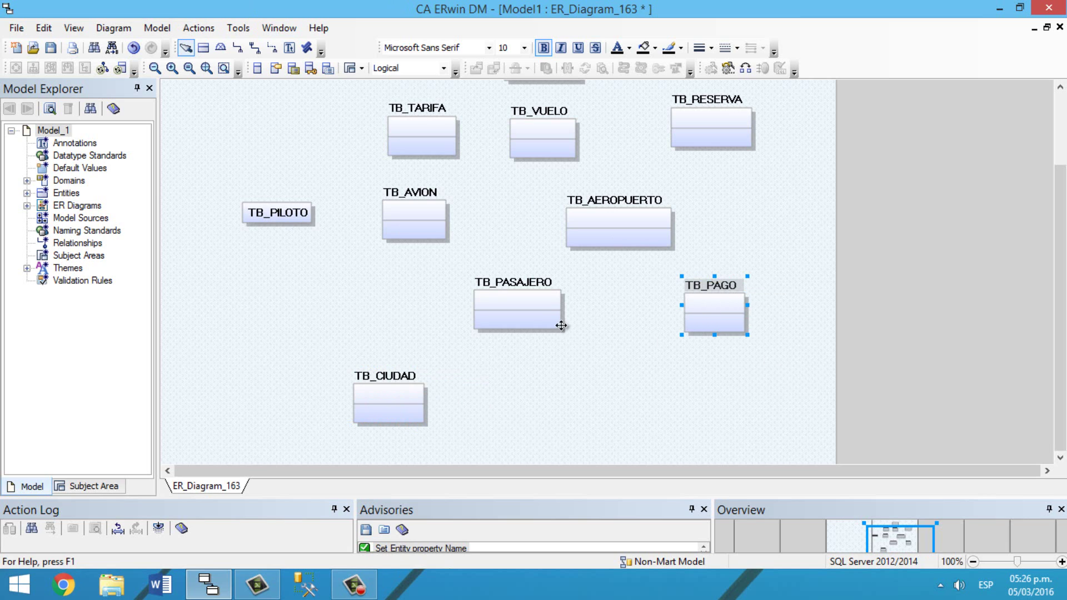
scroll(484, 259, "up", 3)
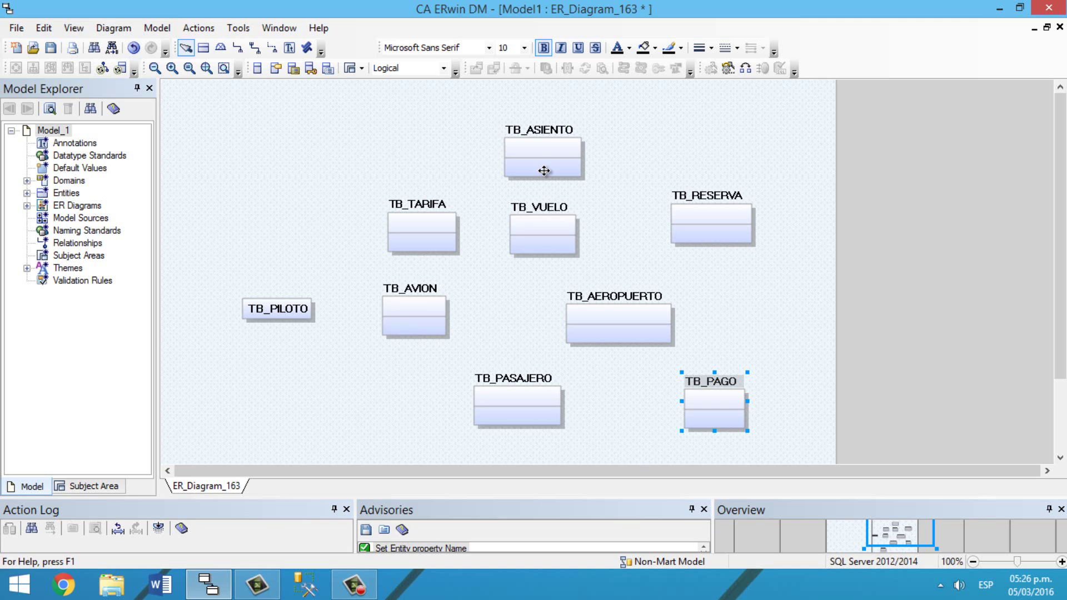
Step: Give TB_ASIENTO an ID_ASIENTO attribute with String domain and CHAR(7) type
right_click(541, 143)
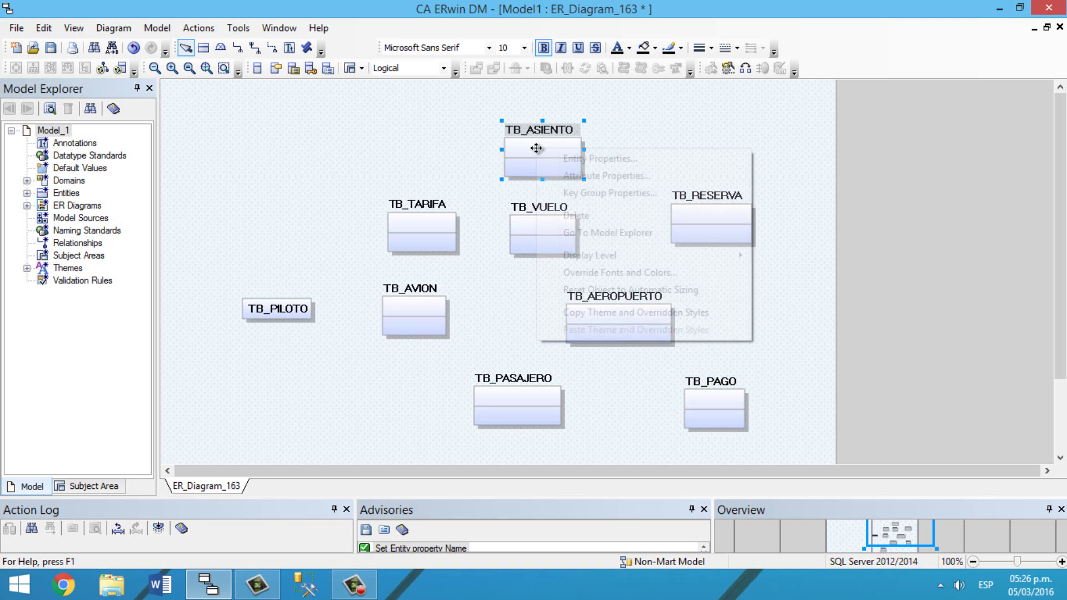
left_click(576, 174)
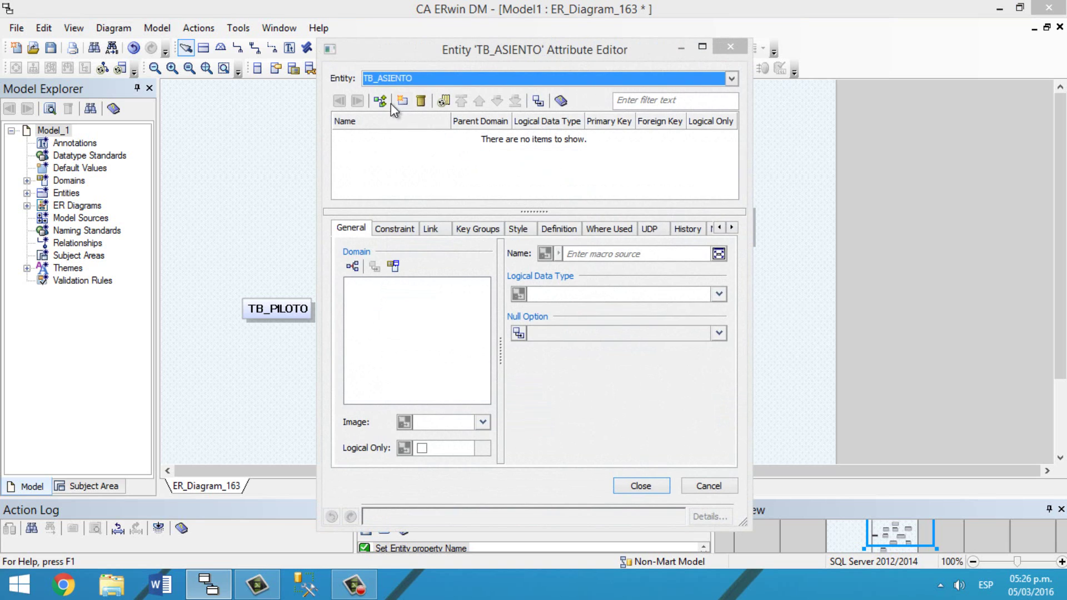
left_click(402, 100)
left_click(394, 136)
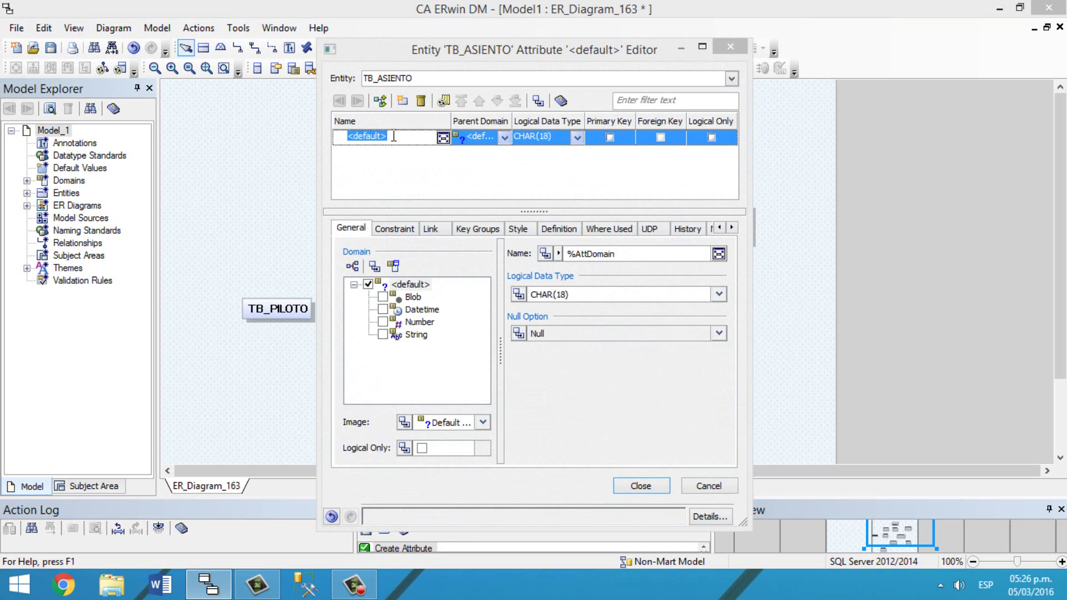
type("ID_ASIENTO")
left_click(504, 138)
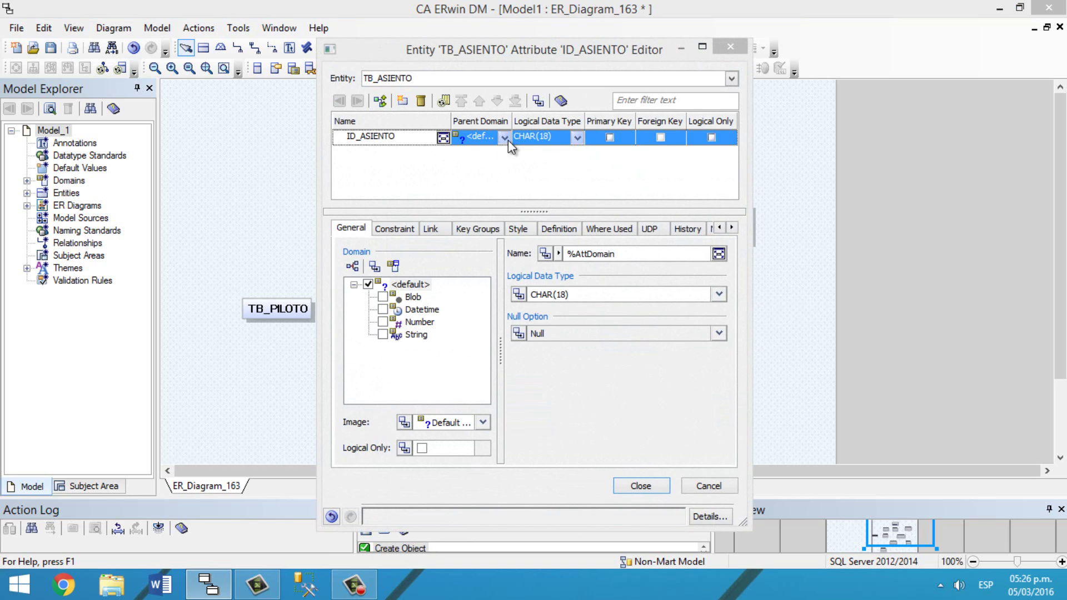
left_click(479, 220)
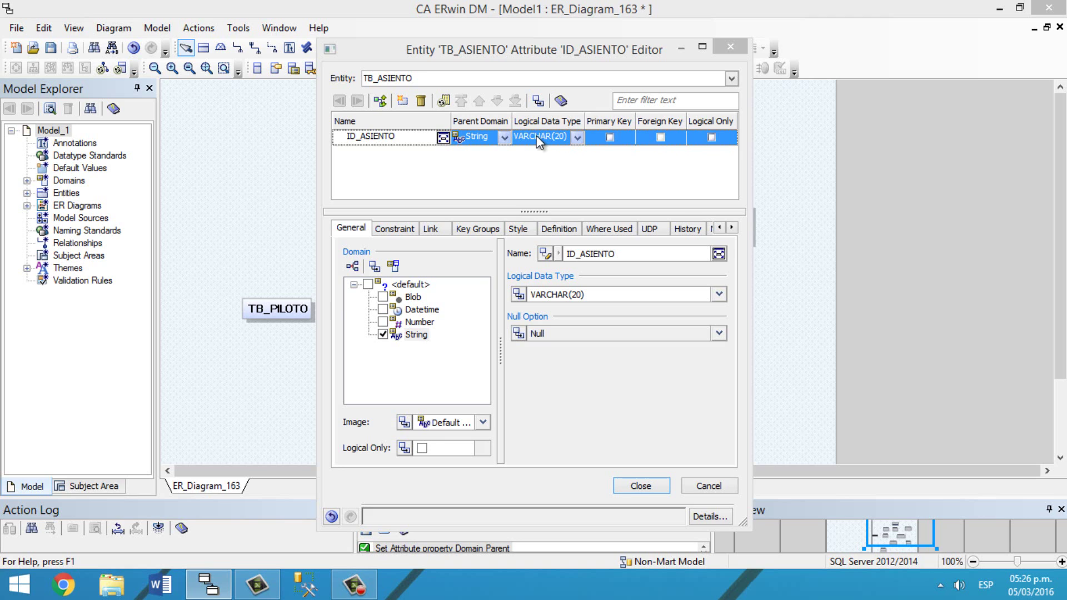
left_click(556, 137)
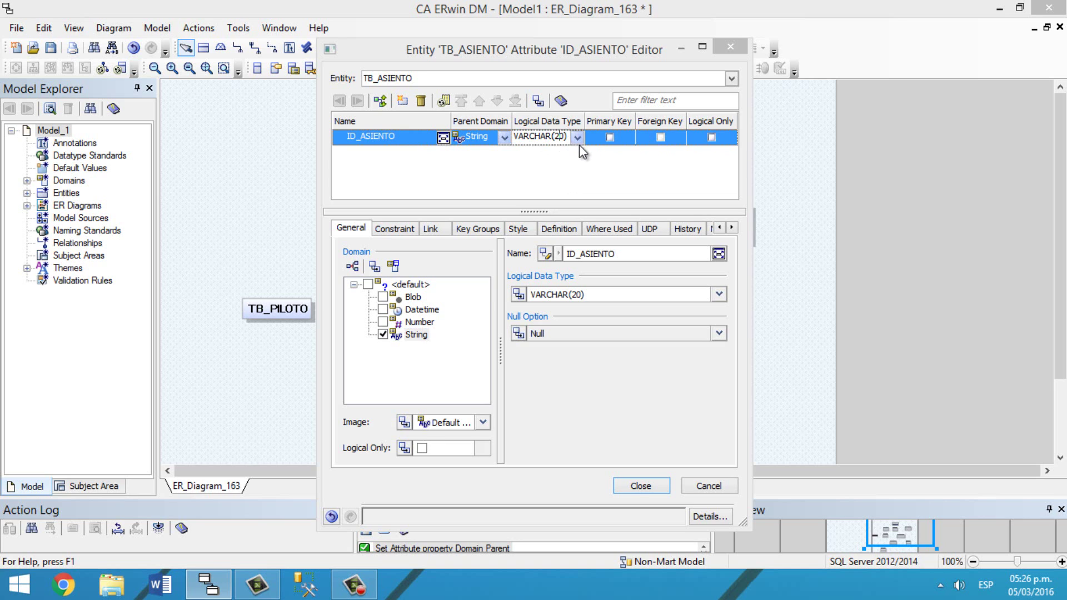
left_click(577, 137)
left_click(461, 183)
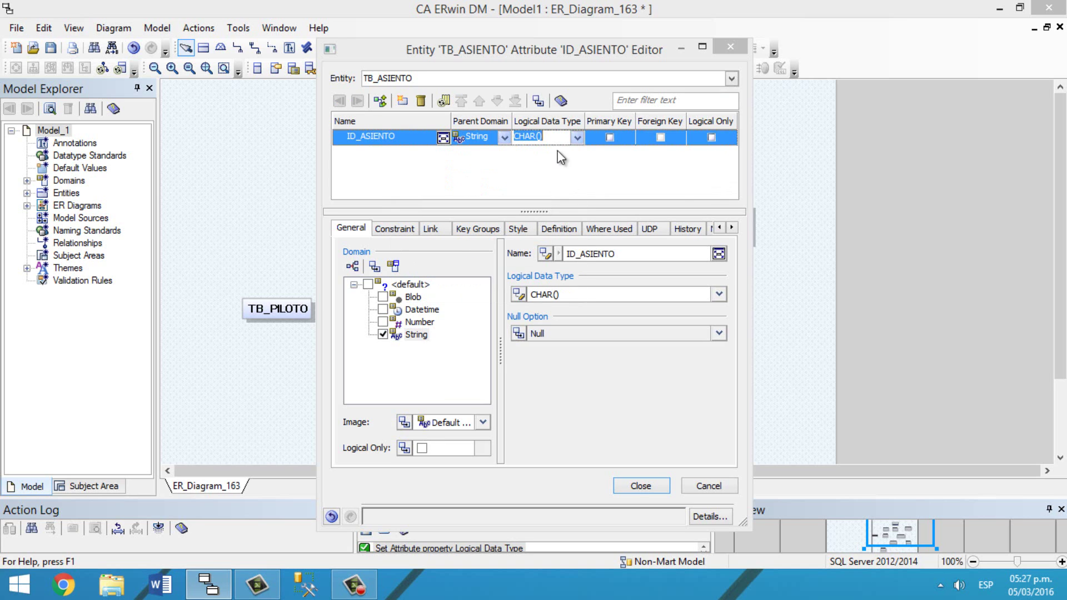
type("7")
key("Return")
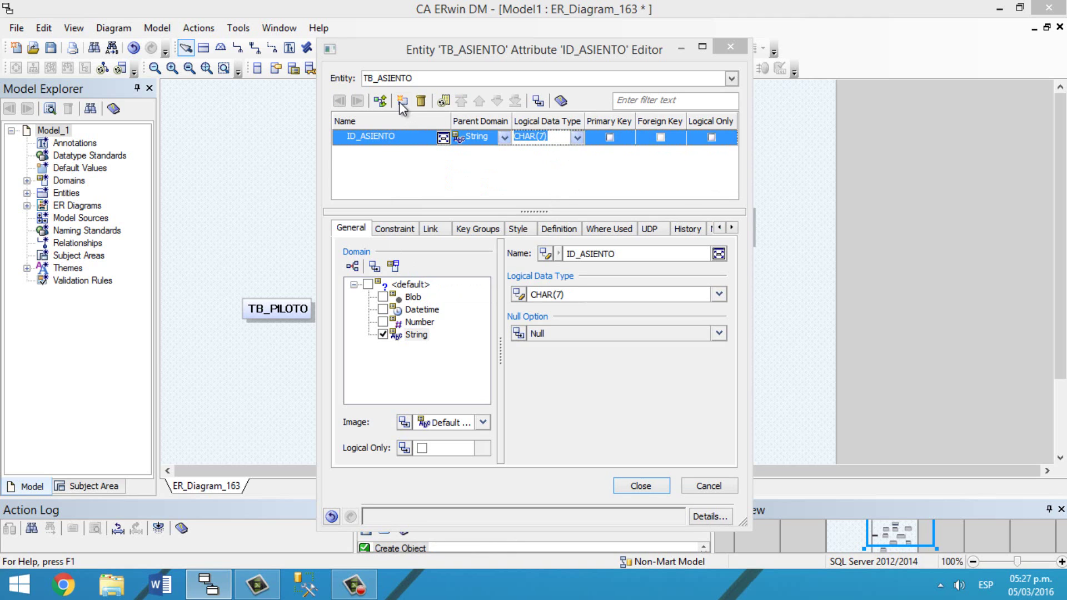
Step: Add a LETRA attribute with String domain and CHAR(2) type
left_click(402, 102)
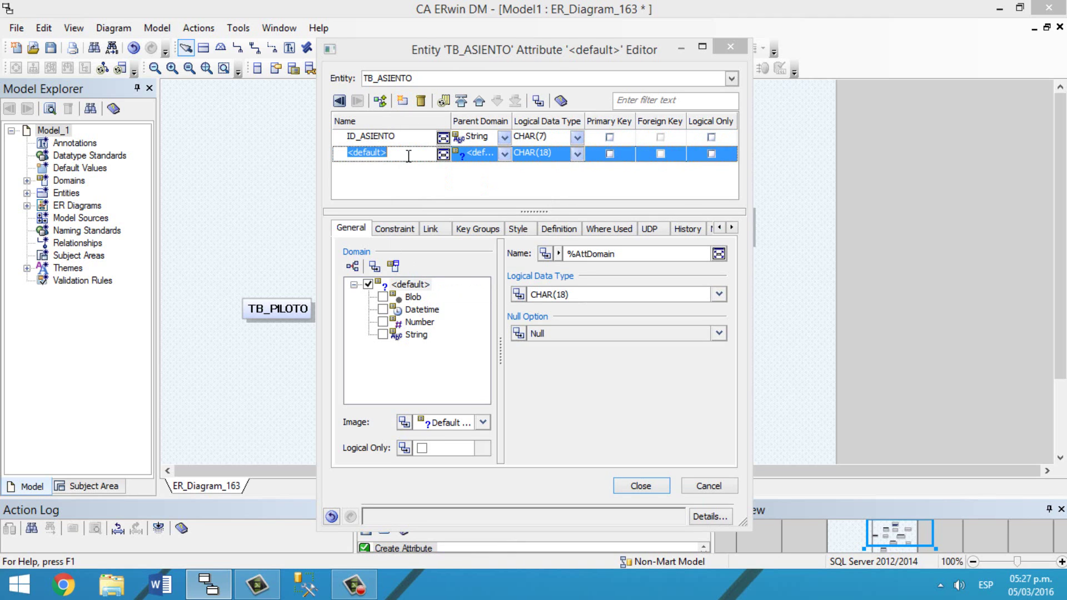
type("LETRA")
left_click(504, 153)
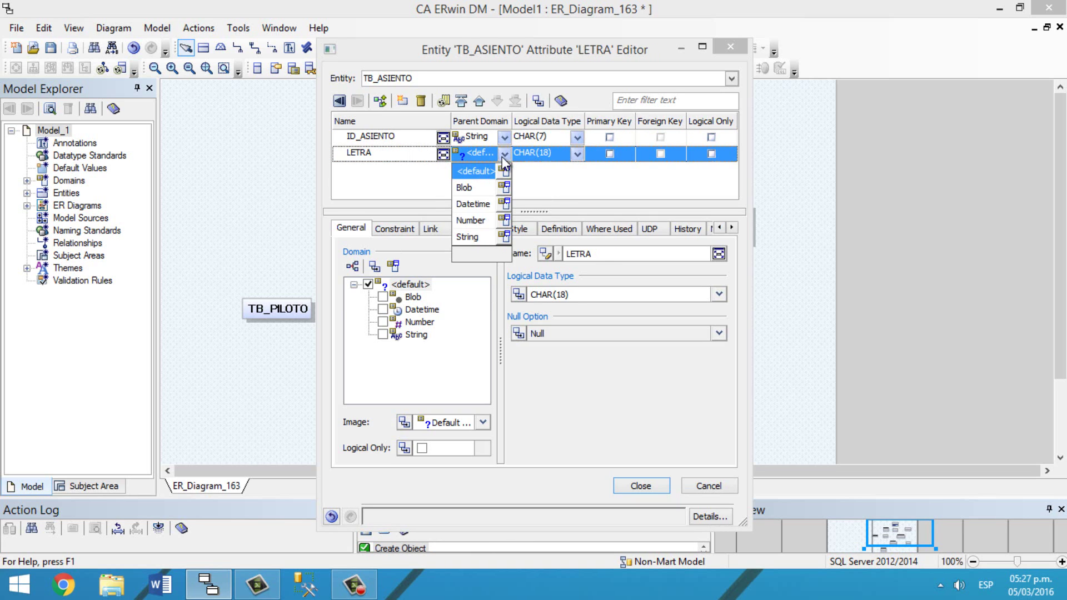
left_click(478, 235)
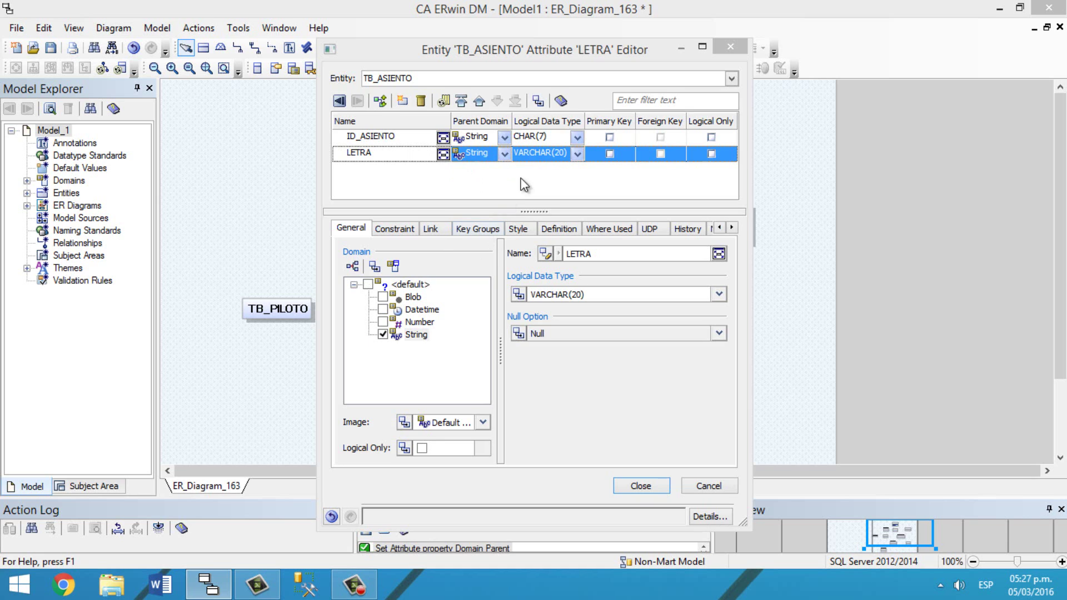
left_click(569, 151)
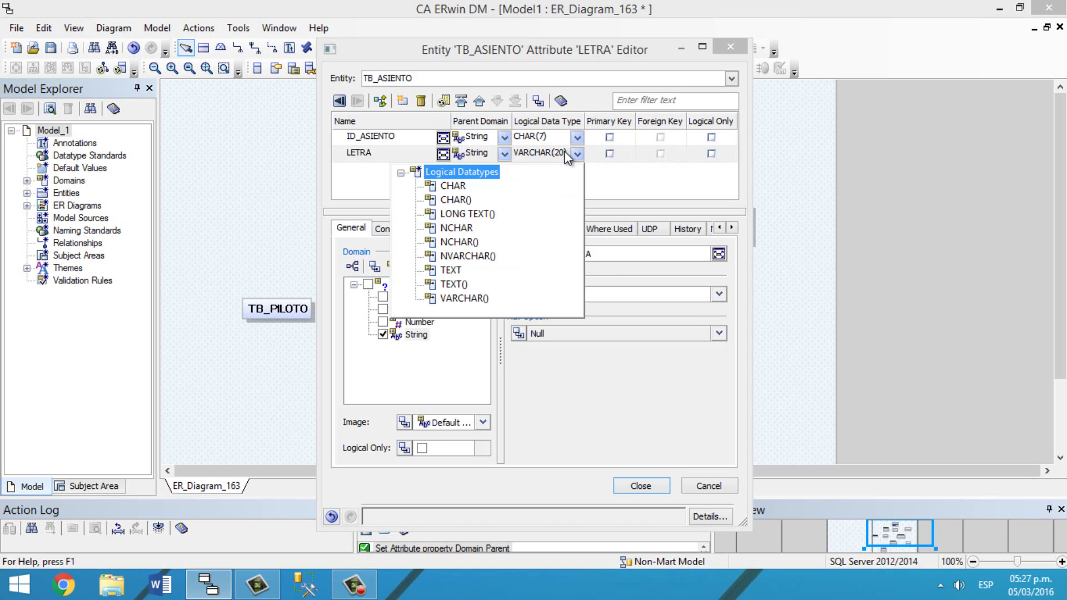
left_click(555, 158)
left_click(560, 159)
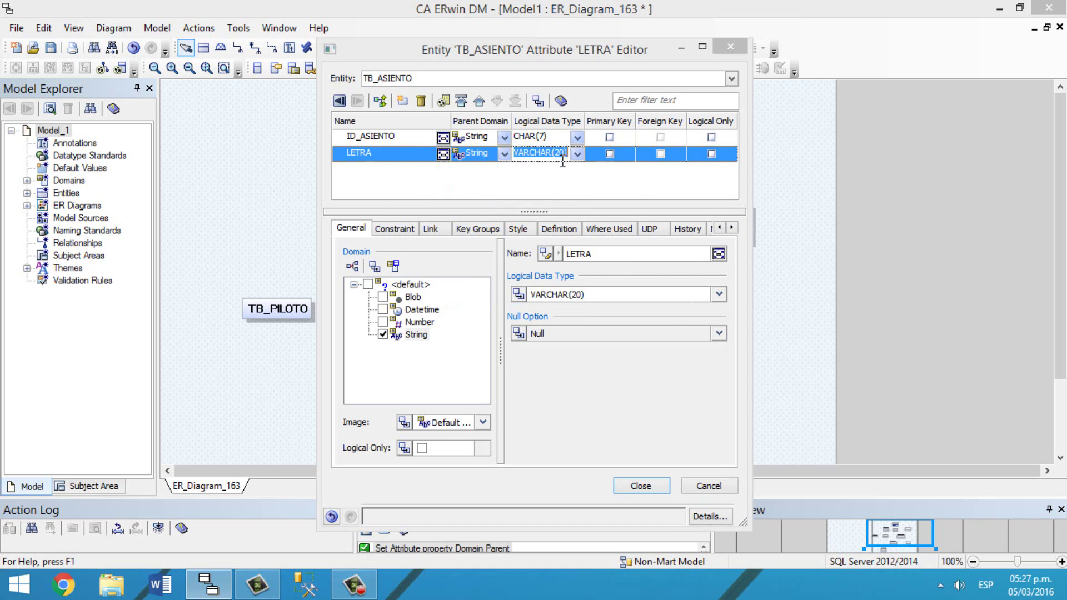
left_click(579, 153)
left_click(468, 198)
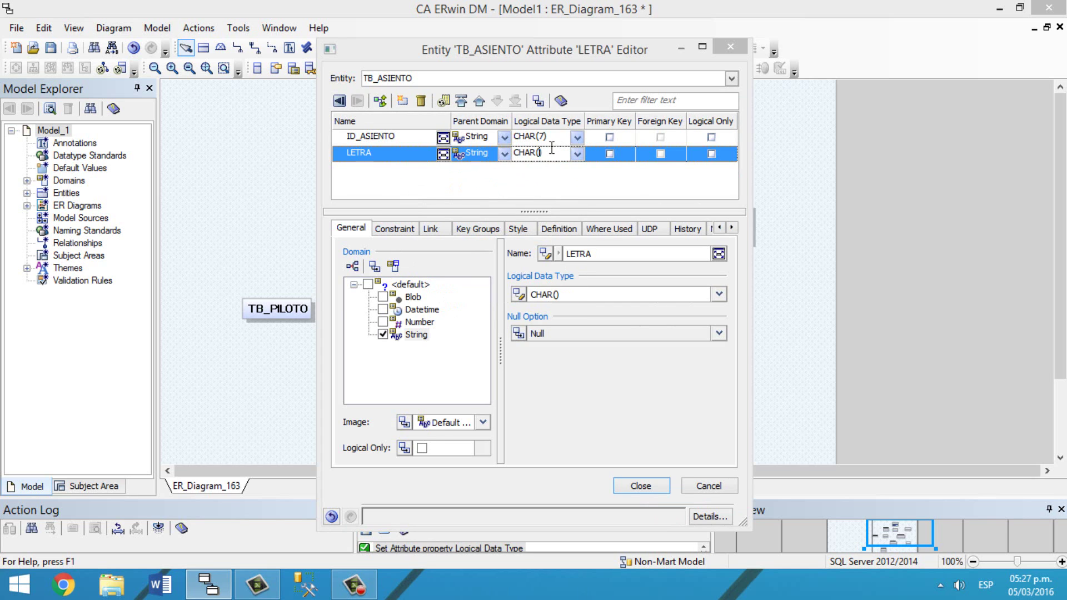
type("2")
Step: Add FILA as a Number INTEGER attribute and make ID_ASIENTO the primary key
left_click(401, 102)
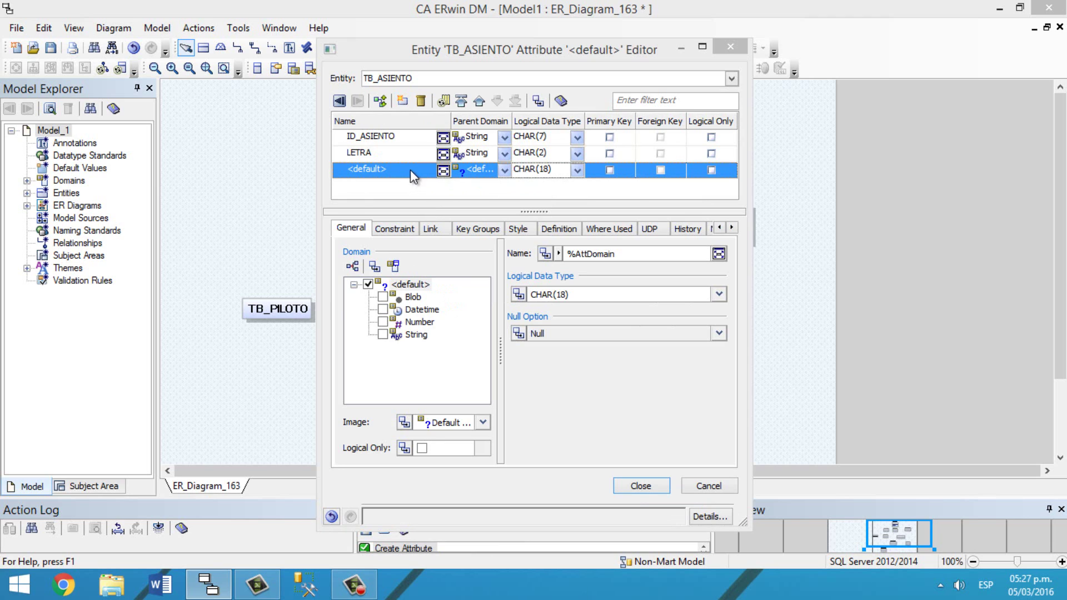
left_click(408, 172)
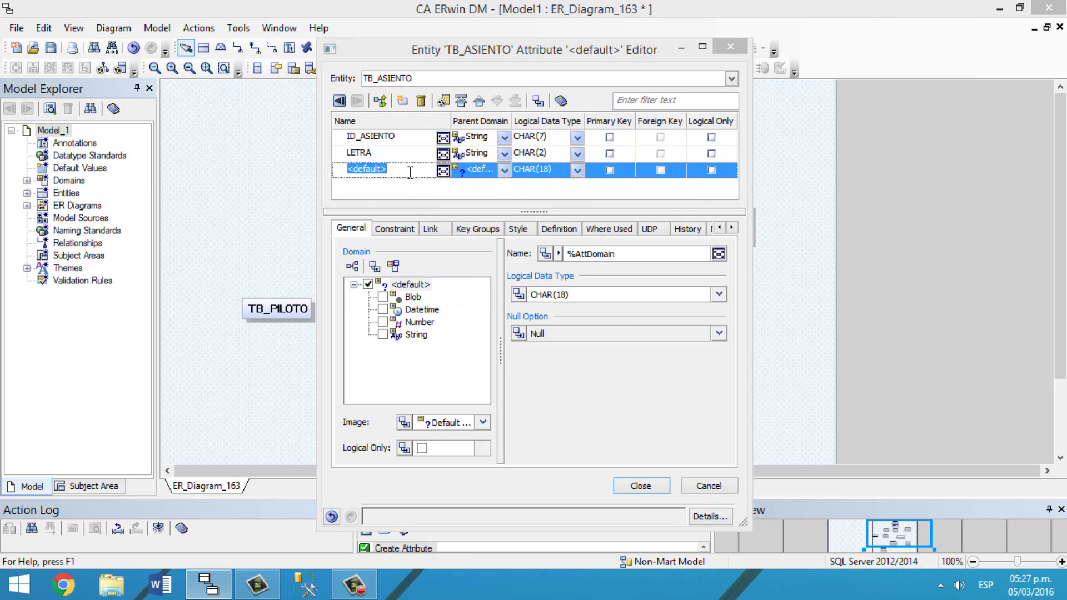
type("FILA")
left_click(505, 171)
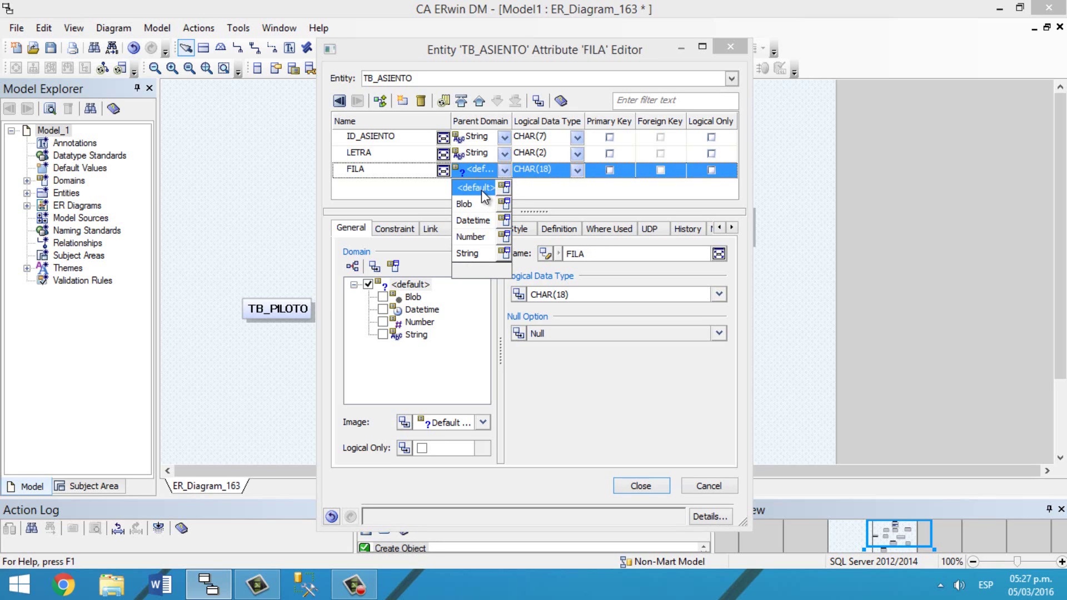
left_click(470, 237)
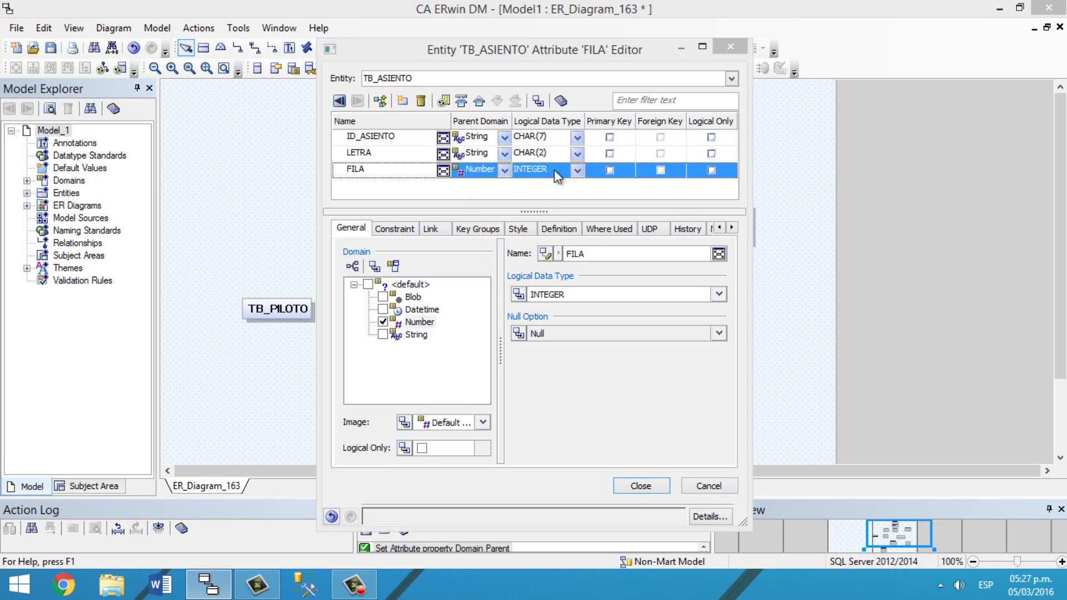
left_click(575, 169)
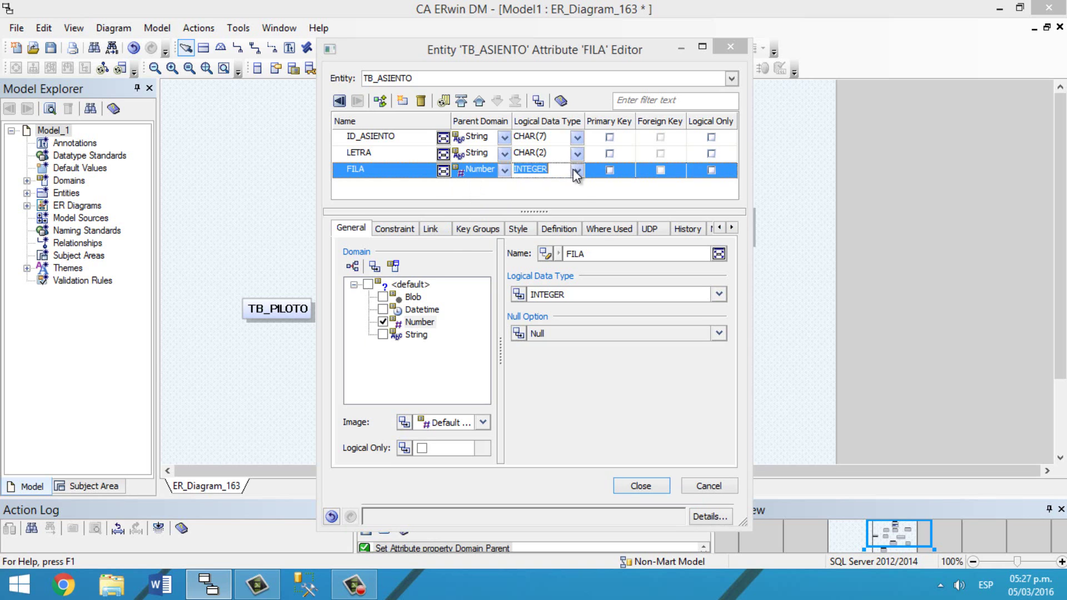
left_click(573, 170)
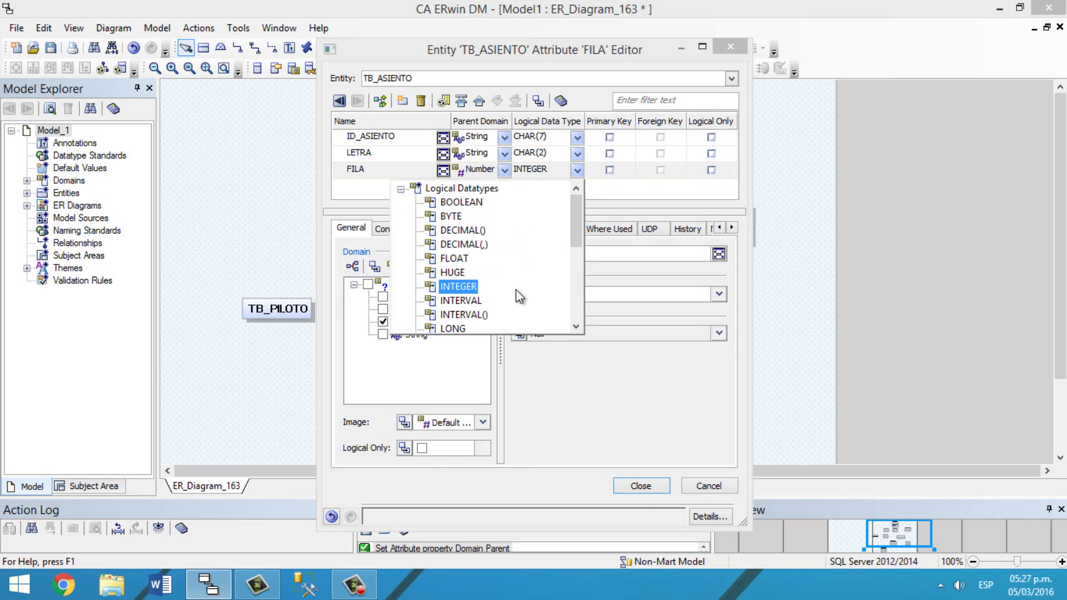
left_click(458, 285)
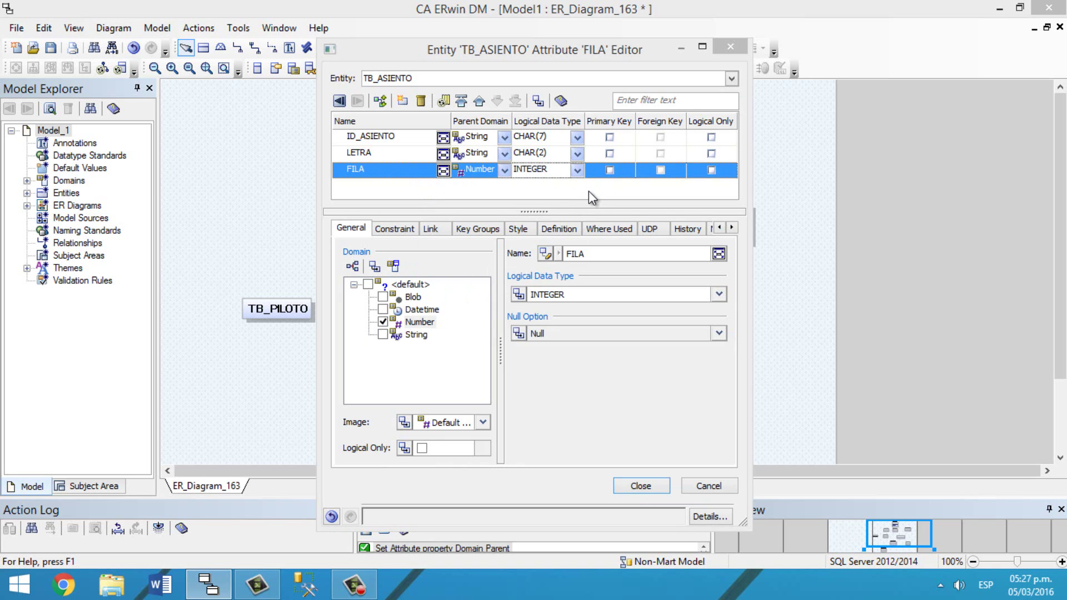
left_click(610, 138)
left_click(640, 486)
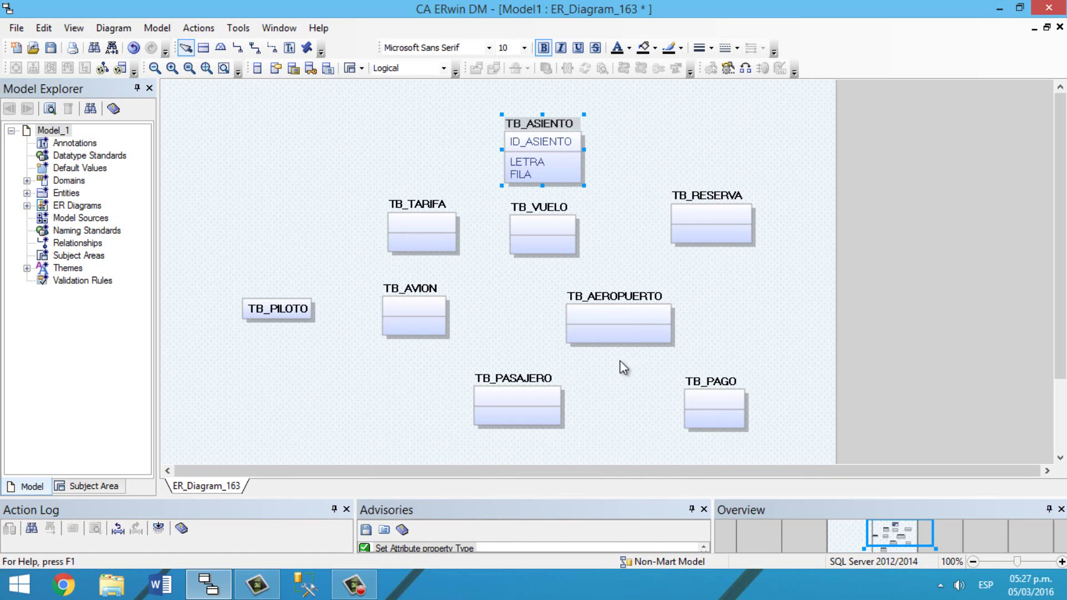
Step: In TB_VUELO's attribute editor, add ID_VUELO as a String attribute
right_click(534, 236)
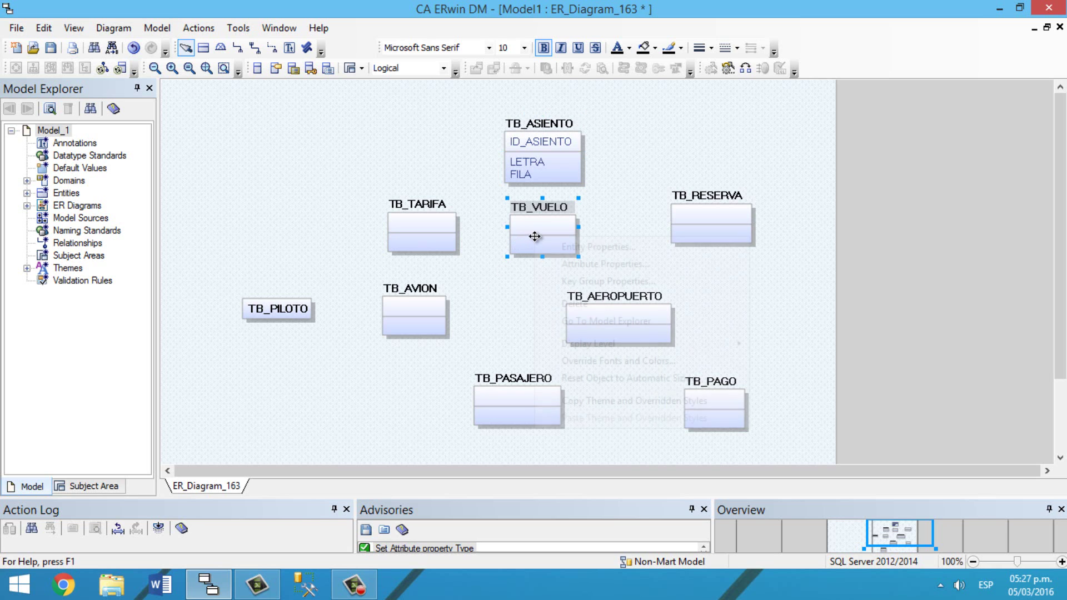
left_click(648, 265)
left_click(402, 101)
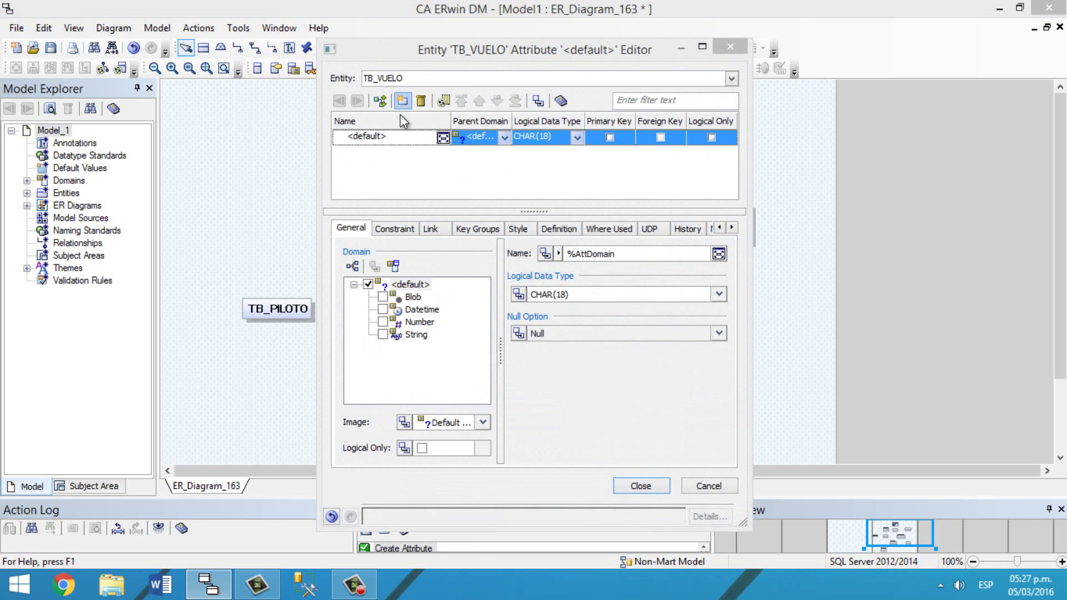
type("ID_VUELO")
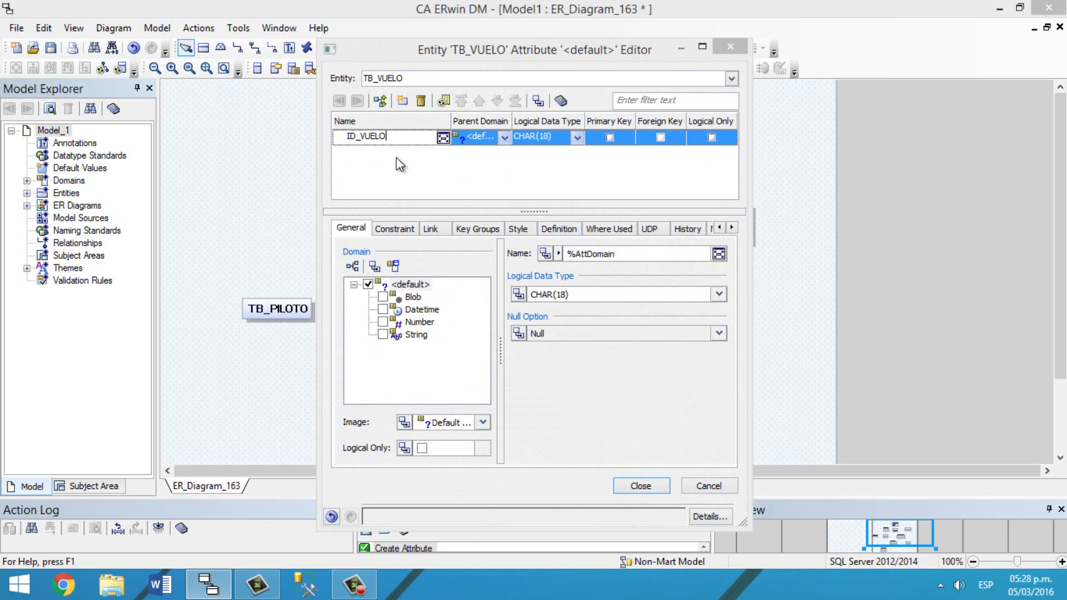
left_click(503, 138)
left_click(473, 234)
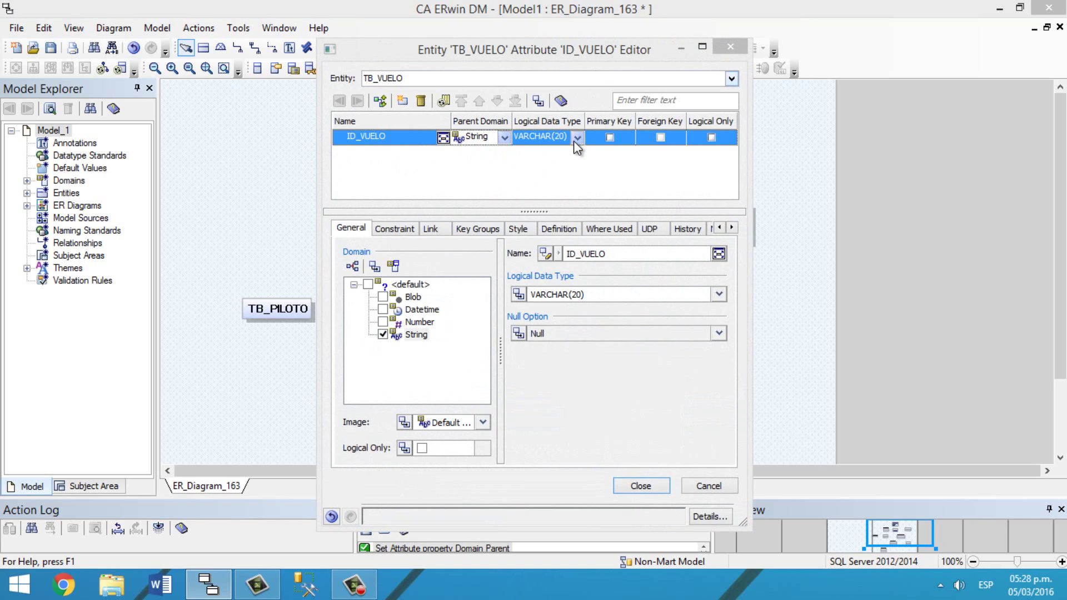
Step: Add ORIGEN_VUE and DESTINO_VUE as String attributes
left_click(401, 102)
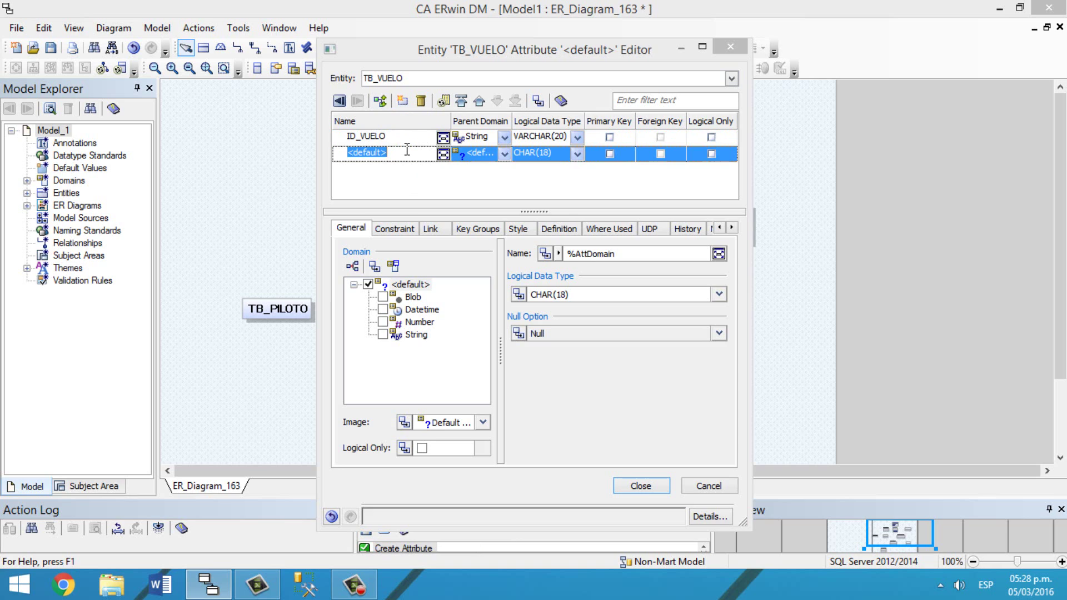
type("ORIGEN_VUE")
left_click(504, 153)
left_click(478, 236)
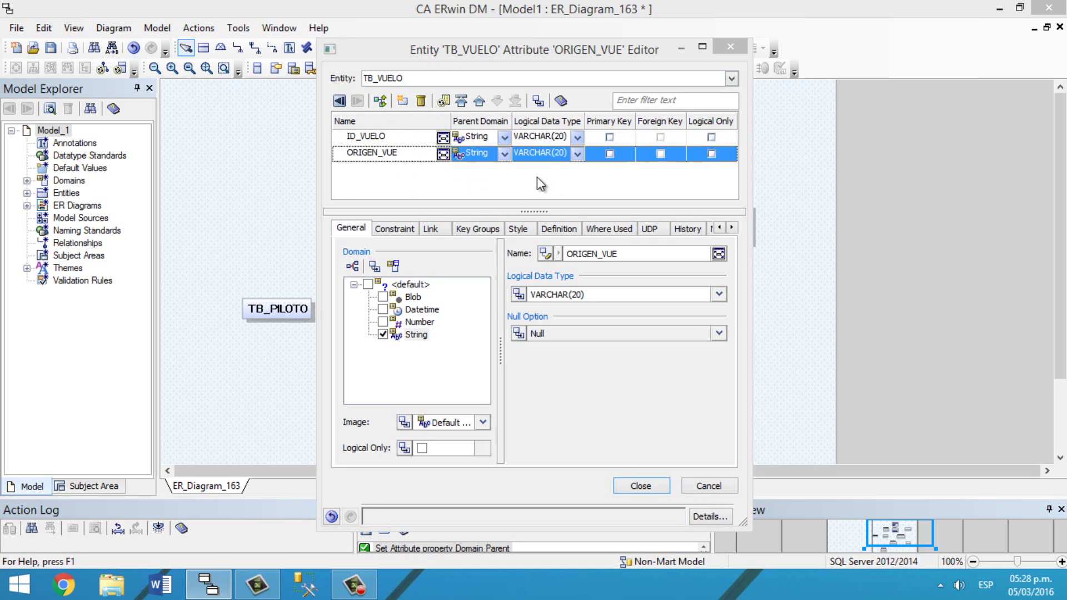
left_click(402, 100)
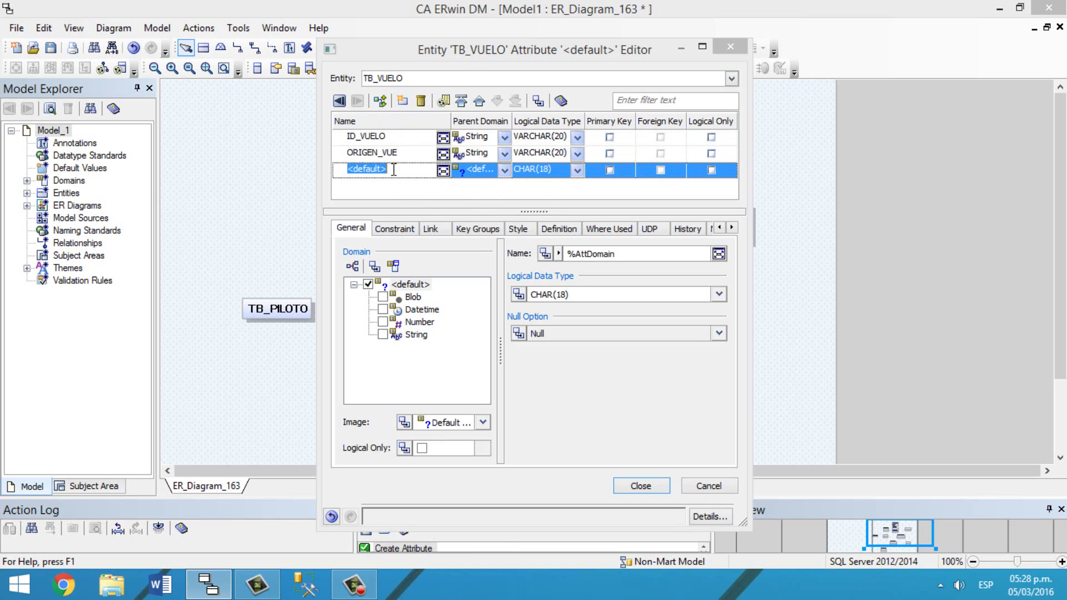
type("DESTINO_VUE")
left_click(505, 171)
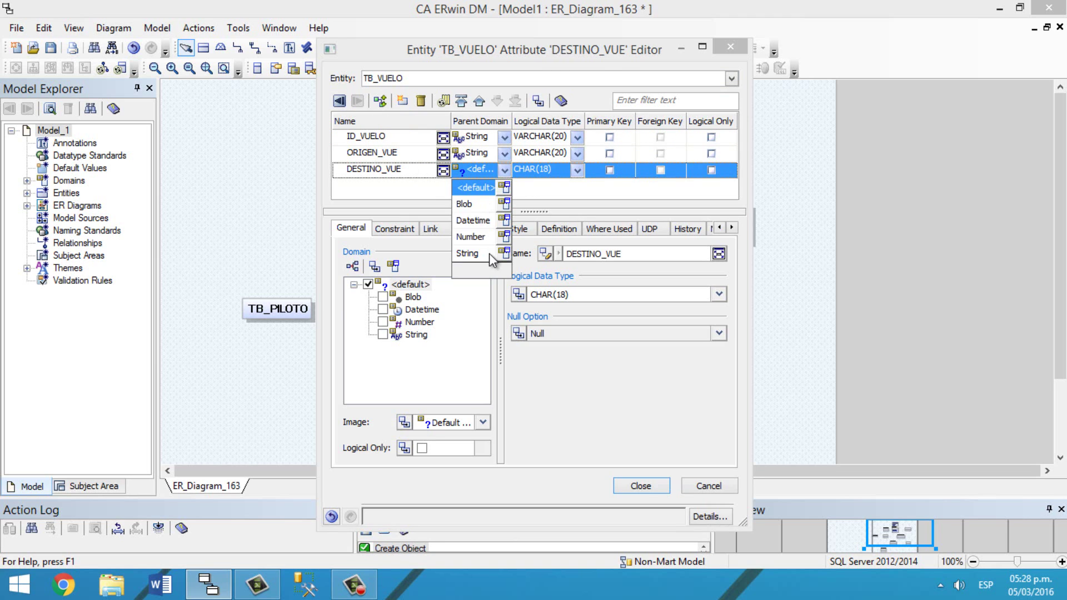
left_click(489, 253)
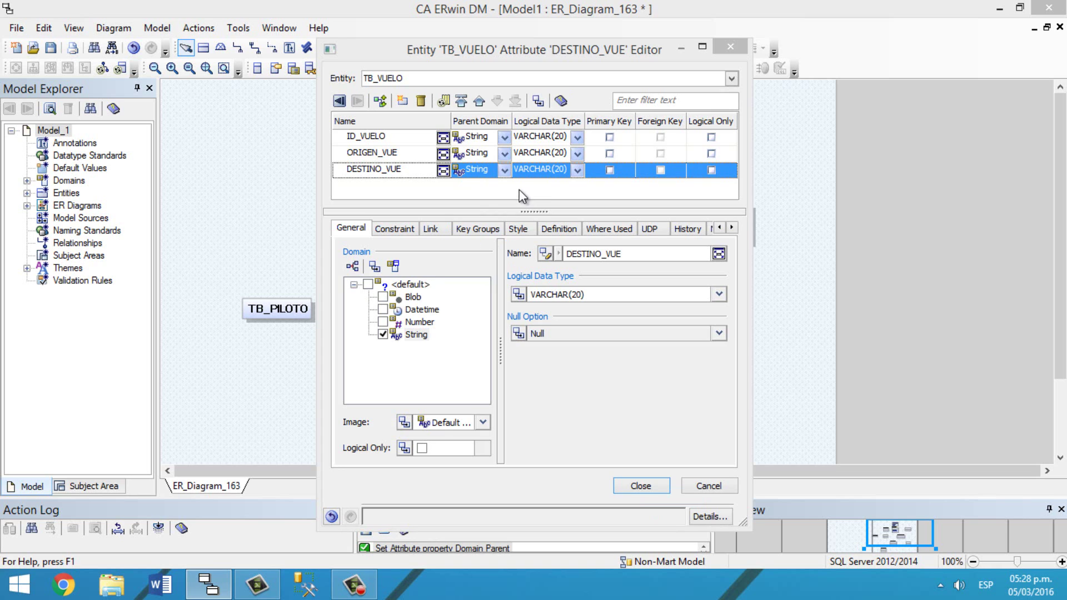
Step: Add the HORA_SALIDA attribute with the Datetime domain
left_click(402, 100)
left_click(404, 172)
left_click(404, 185)
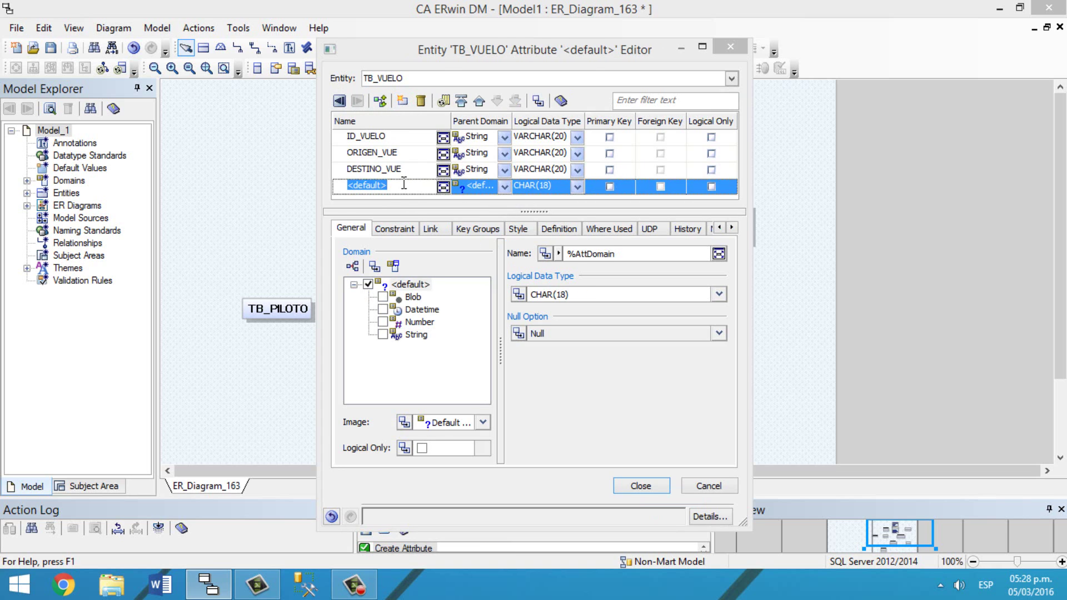
type("HORA_A")
key("BackSpace")
type("SALIDA")
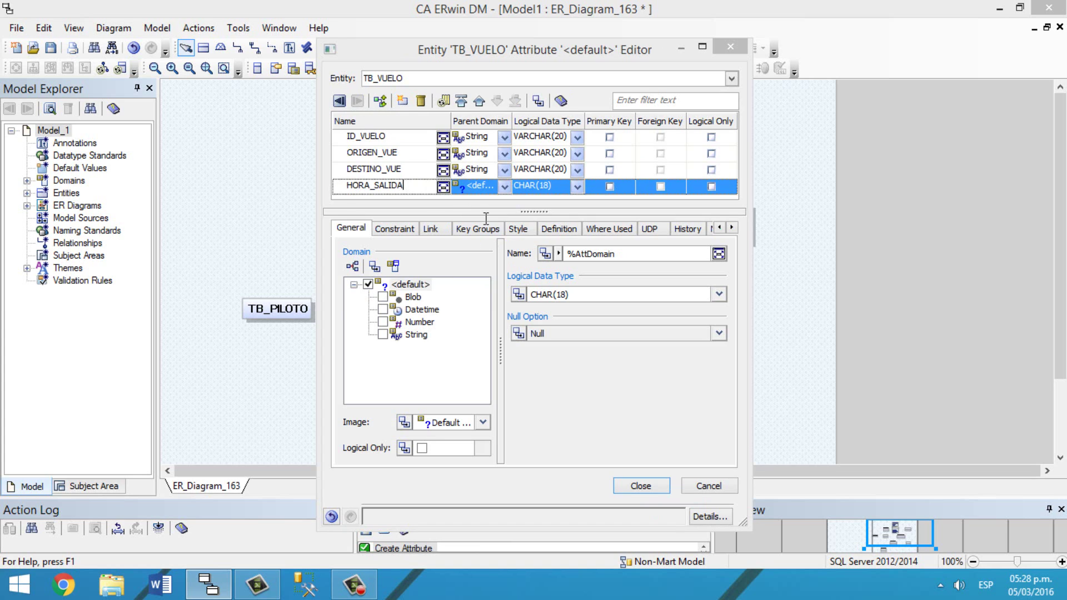
left_click(504, 187)
left_click(488, 237)
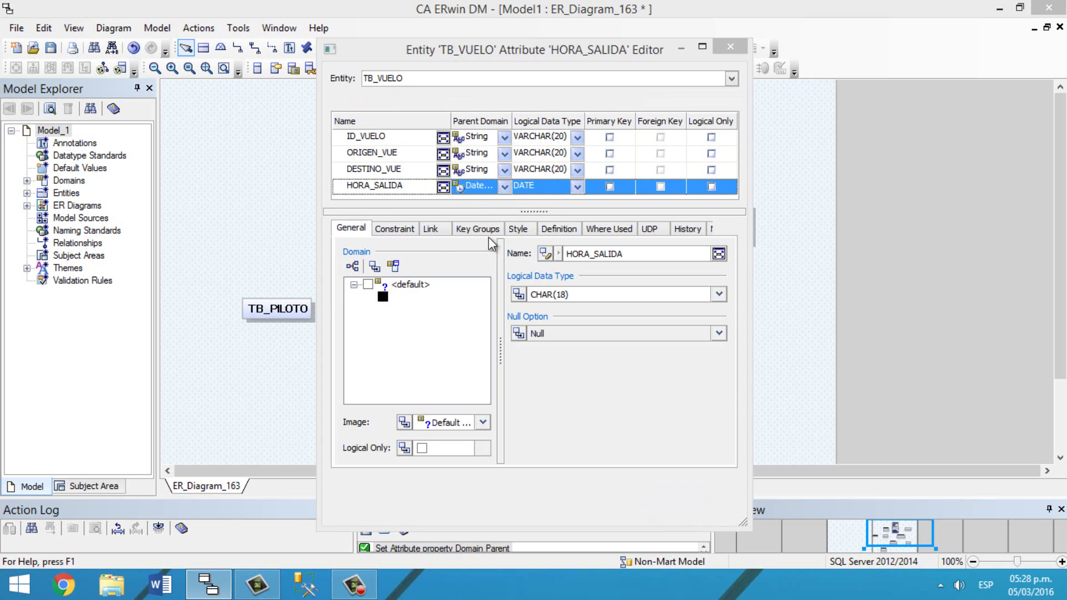
Step: Set HORA_SALIDA's logical data type to DATETIME DAY TO DAY
left_click(577, 188)
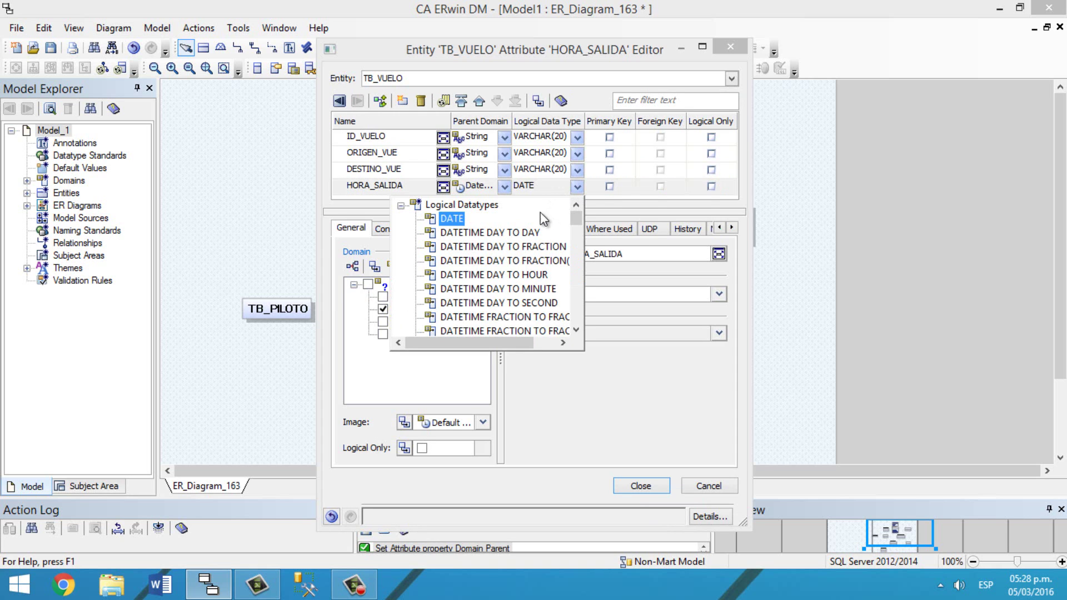
scroll(521, 238, "down", 10)
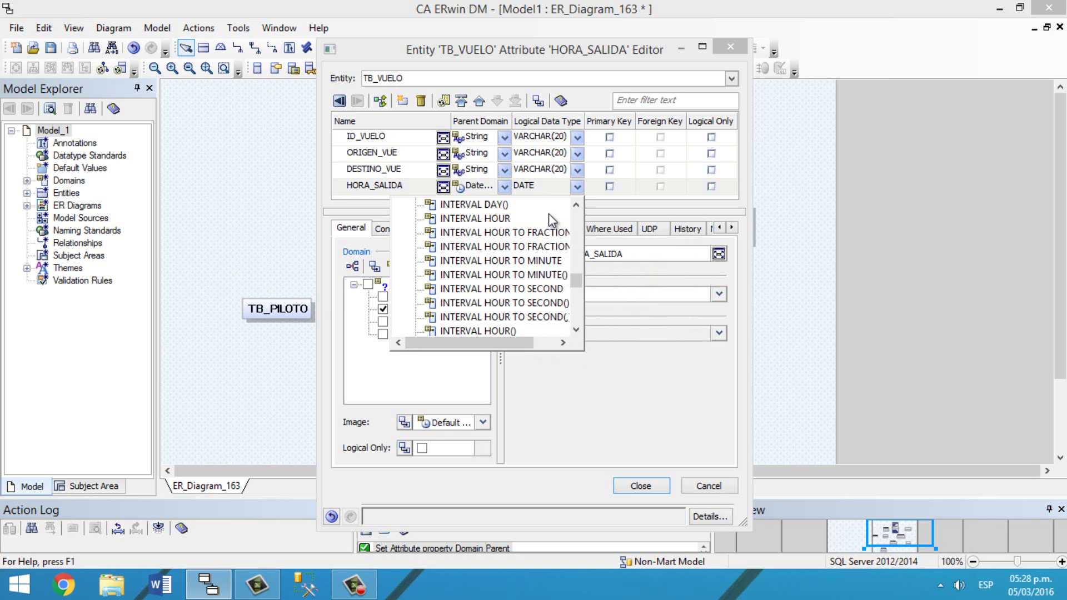
scroll(542, 283, "up", 5)
scroll(539, 283, "up", 5)
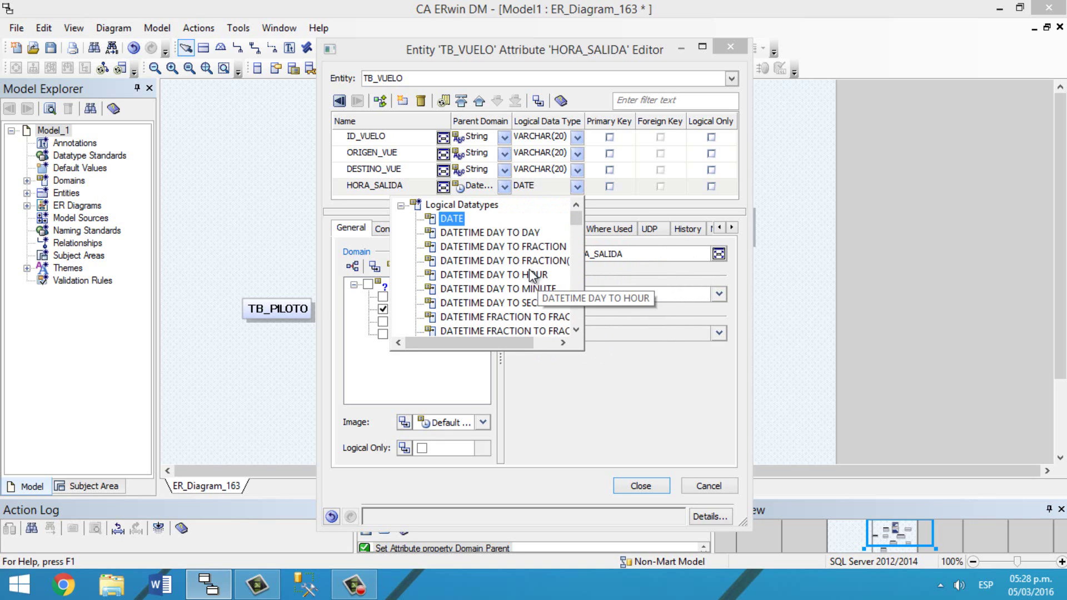
left_click(467, 232)
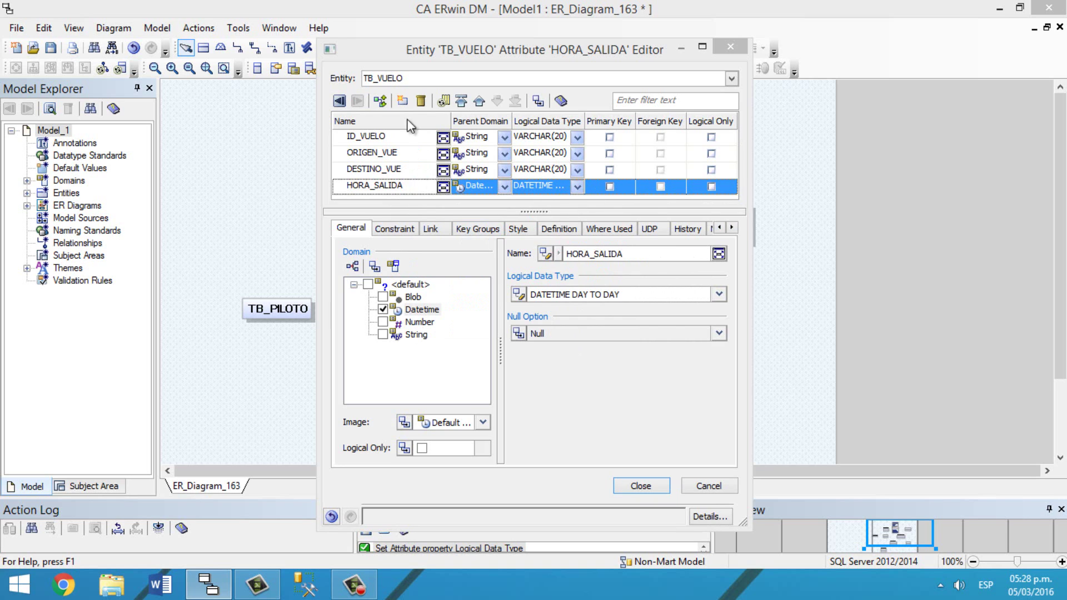
Step: Add HORA_LLEGADA as a Datetime attribute and change HORA_SALIDA's type to DATE
left_click(402, 100)
left_click(411, 170)
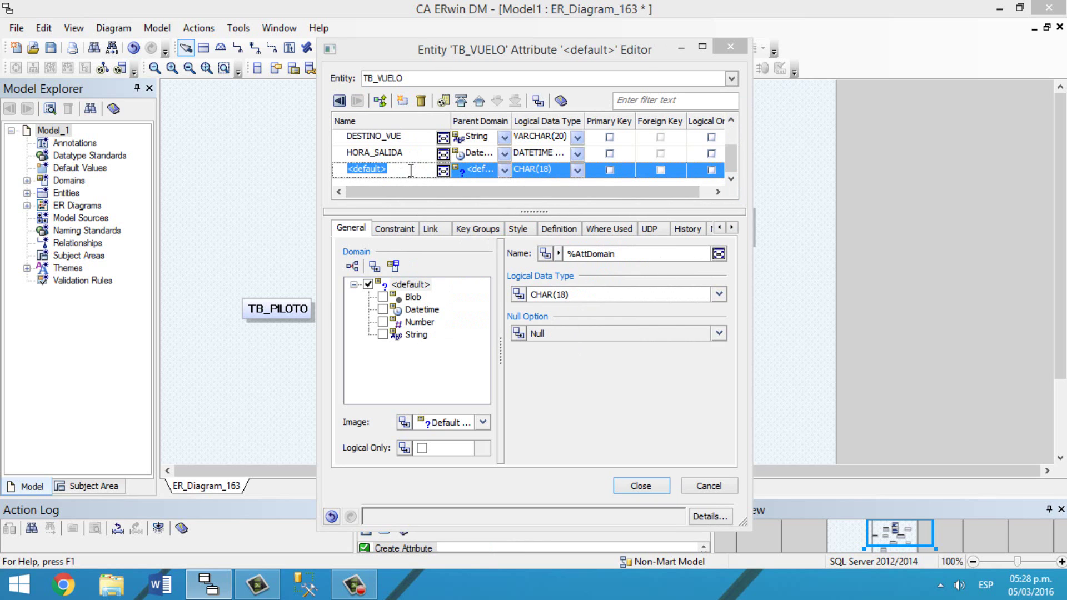
type("HORA_LLEGADA")
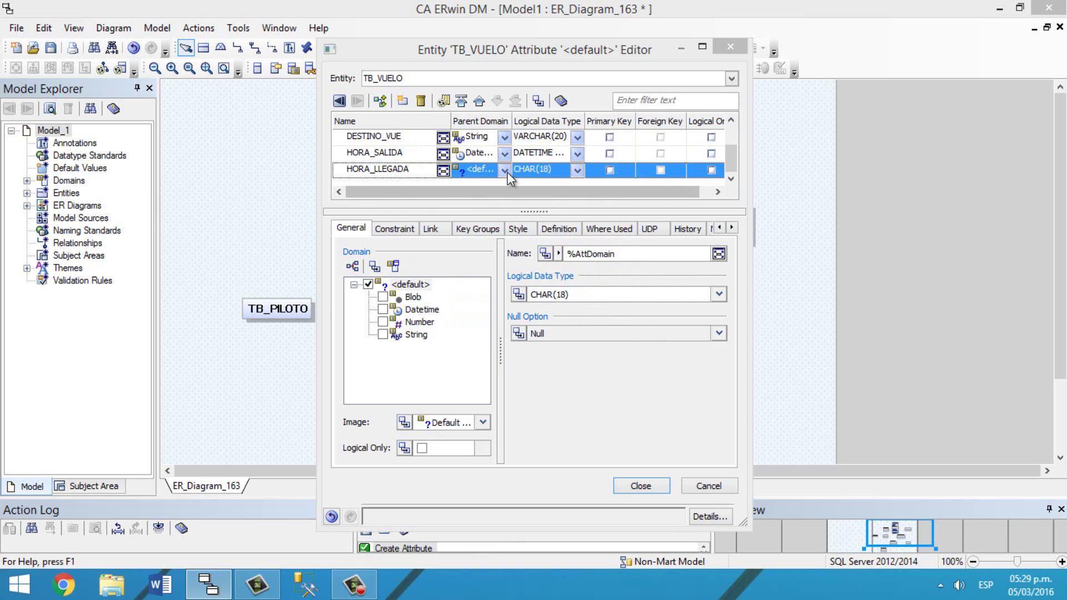
left_click(504, 170)
left_click(481, 218)
left_click(577, 170)
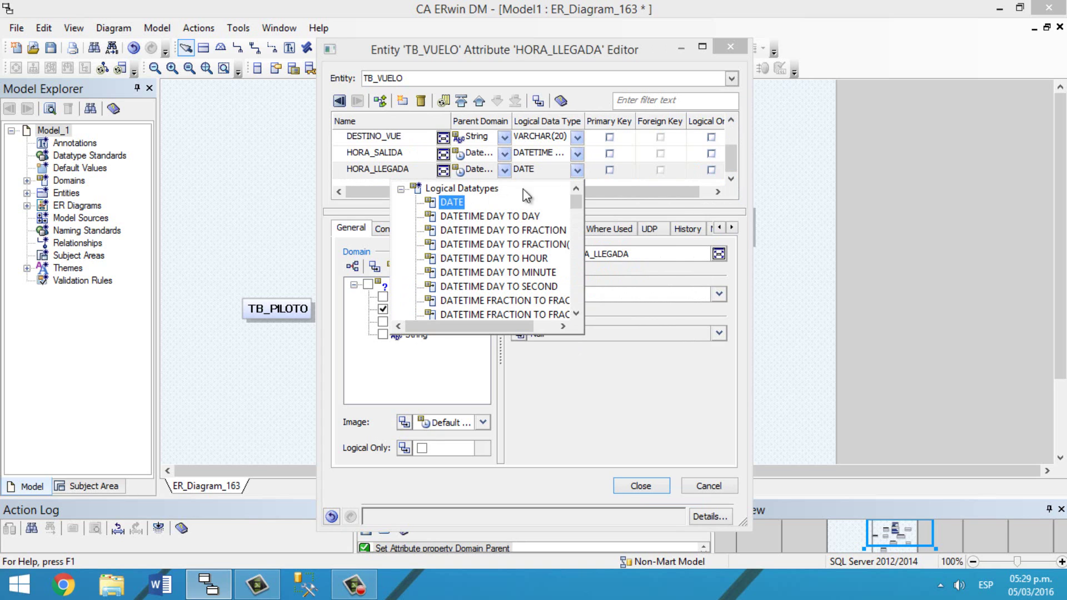
left_click(576, 154)
left_click(465, 186)
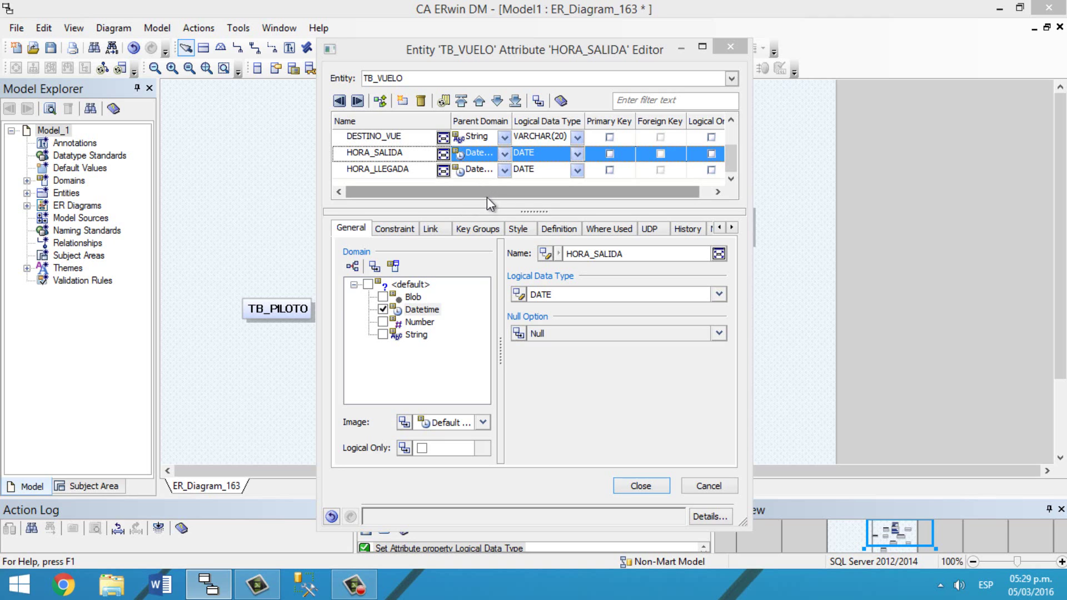
Step: Make ID_VUELO the primary key and close the attribute editor
left_click_drag(731, 158, 731, 129)
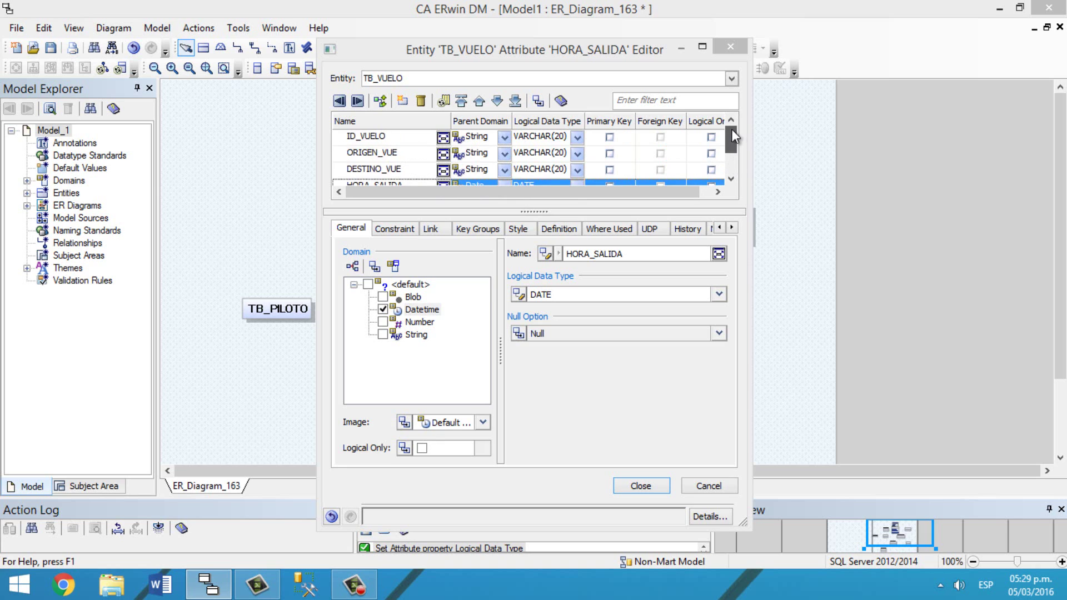
left_click(611, 139)
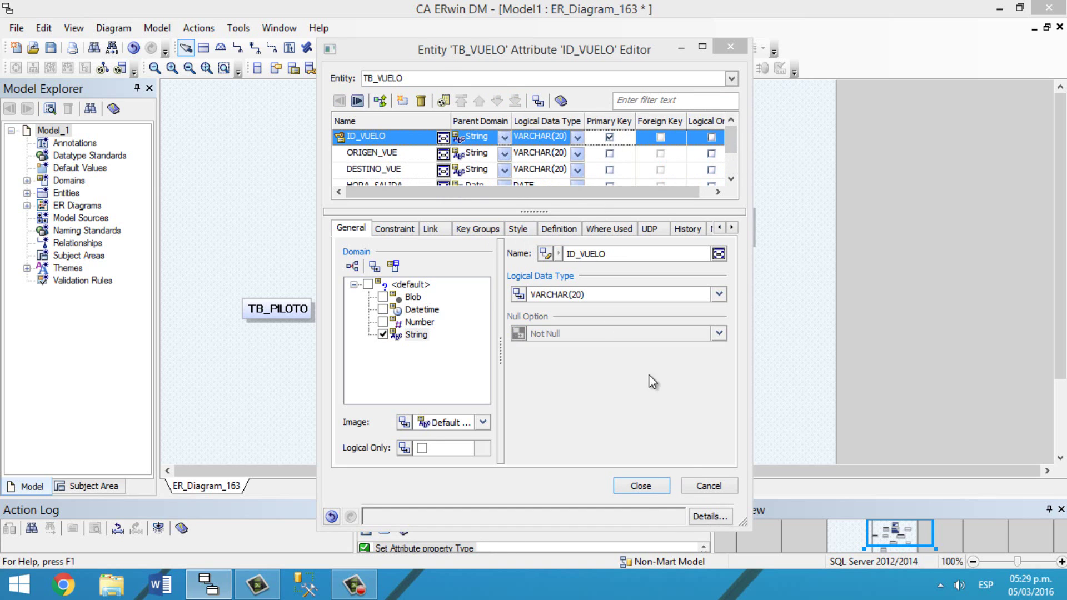
left_click(645, 486)
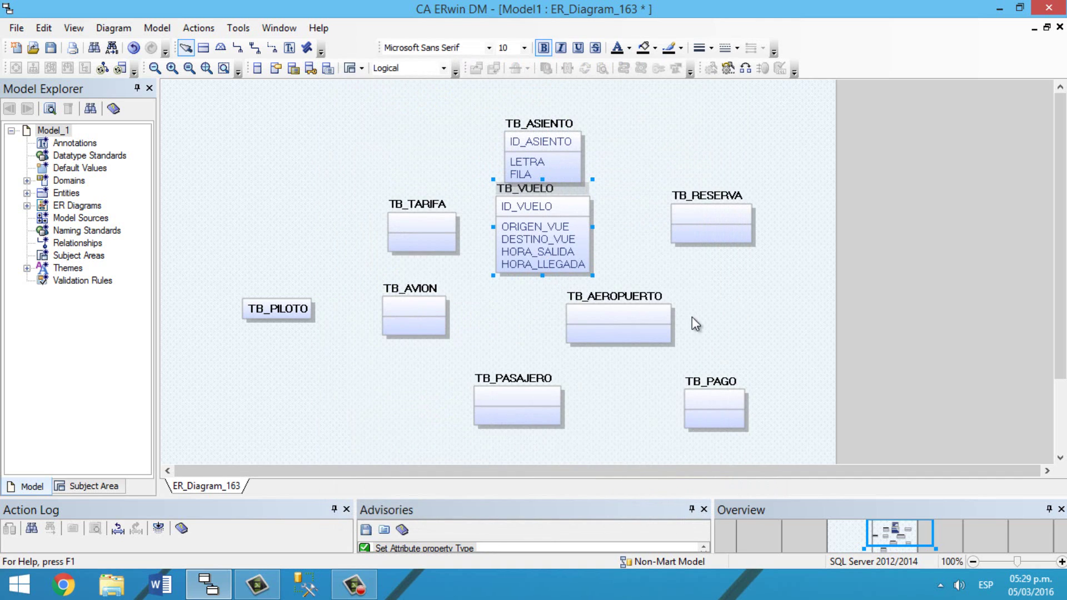
Step: In TB_TARIFA's attribute editor, add ID_TARIFA as a String with type CHAR(10)
right_click(422, 227)
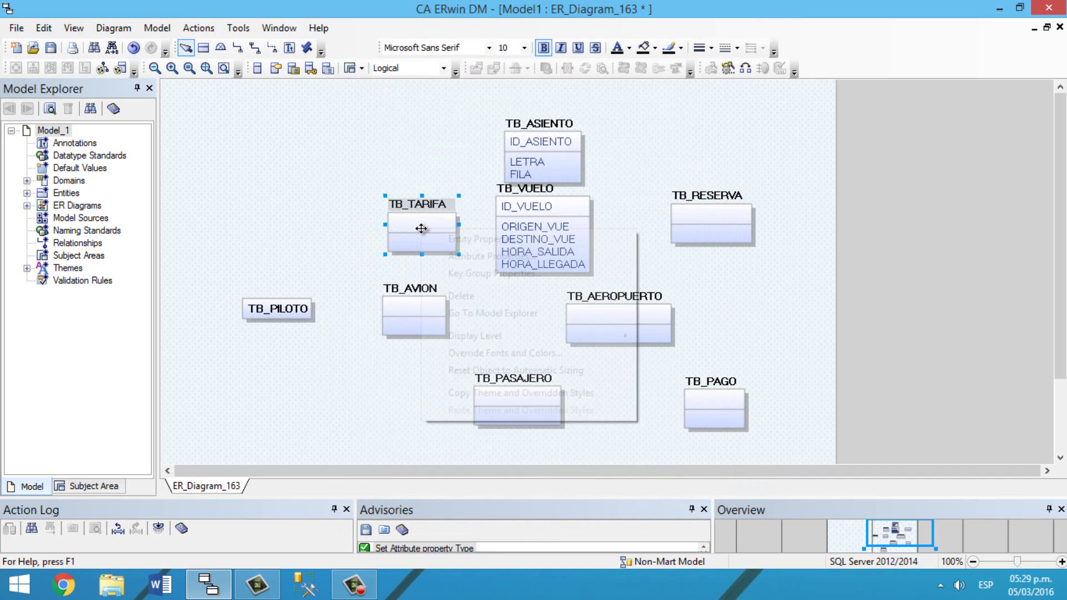
left_click(465, 258)
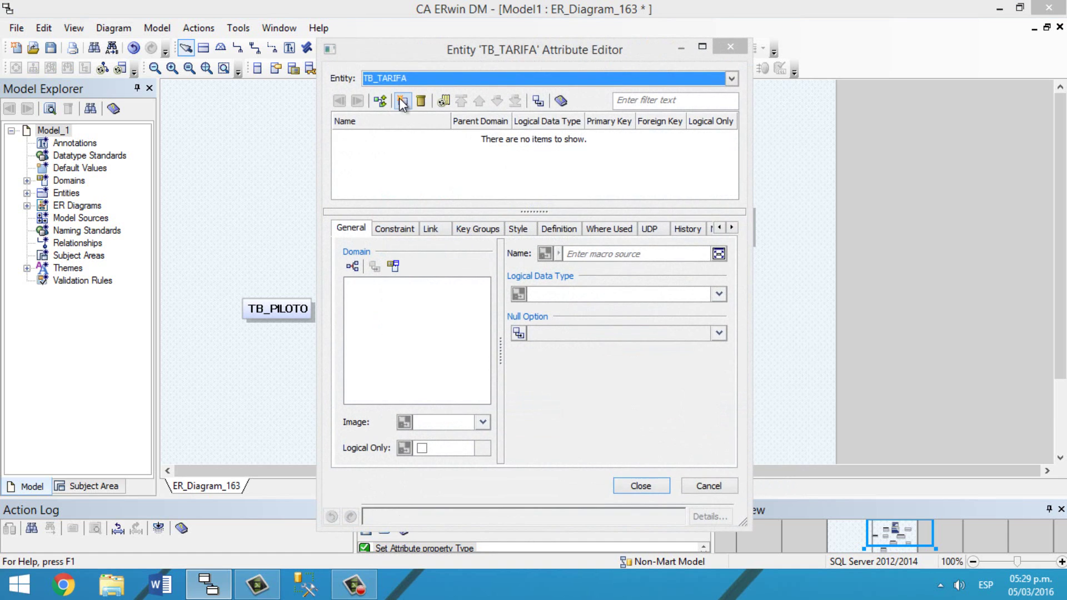
left_click(402, 101)
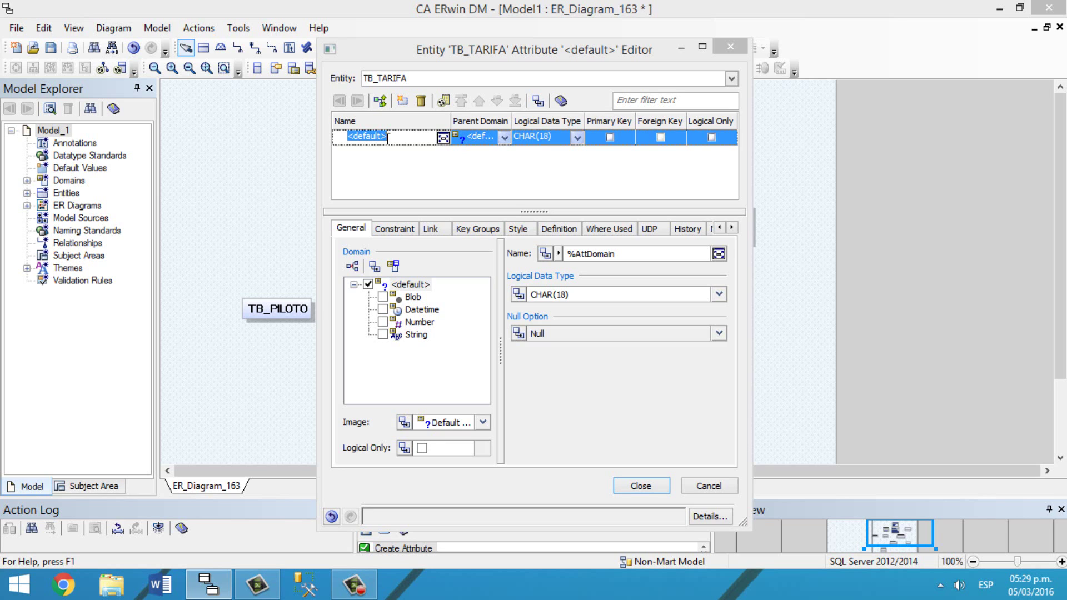
type("ID_TARIFA")
left_click(490, 140)
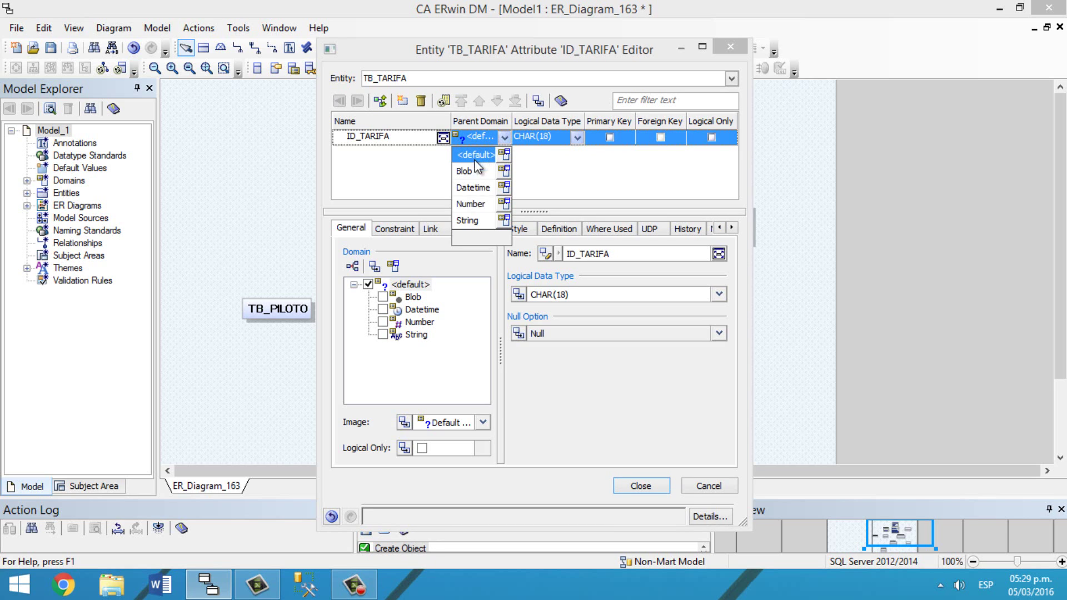
left_click(467, 221)
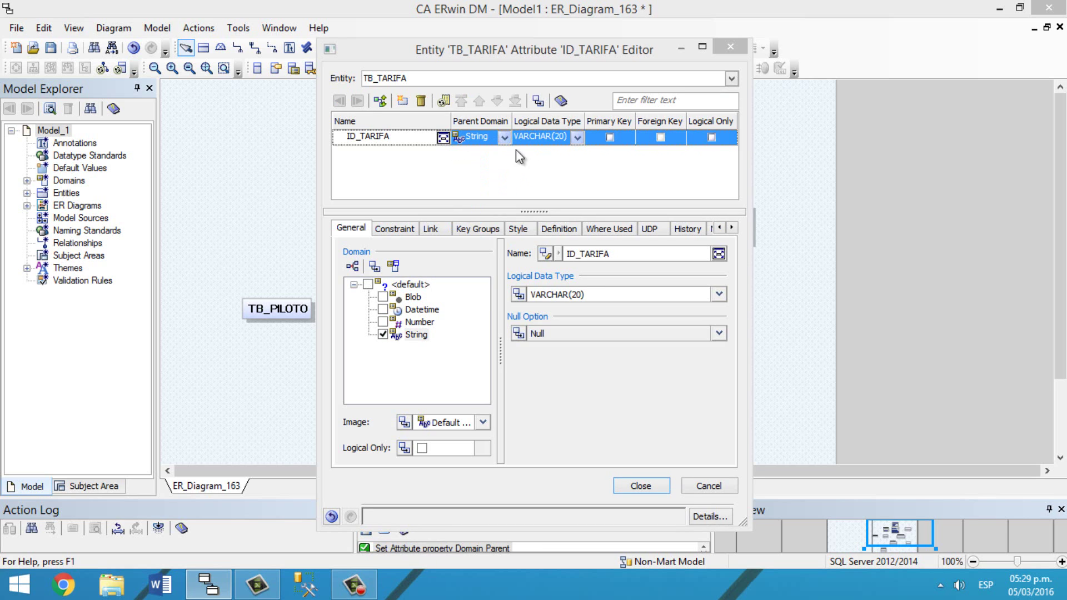
left_click(548, 135)
left_click(577, 137)
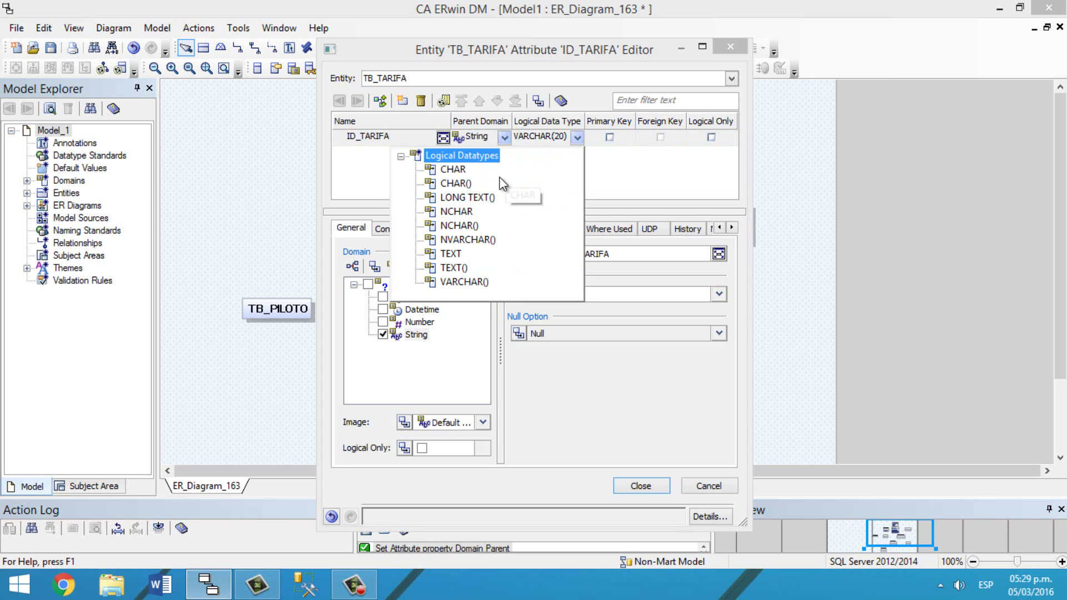
left_click(506, 182)
left_click(545, 137)
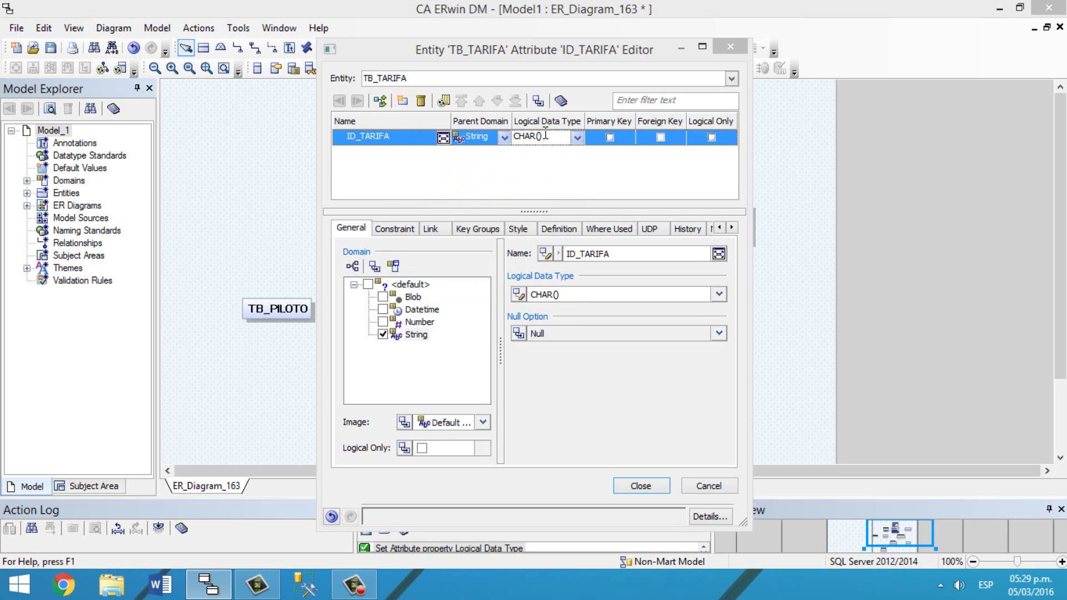
type("10")
Step: Add CLASE as a String attribute
left_click(402, 100)
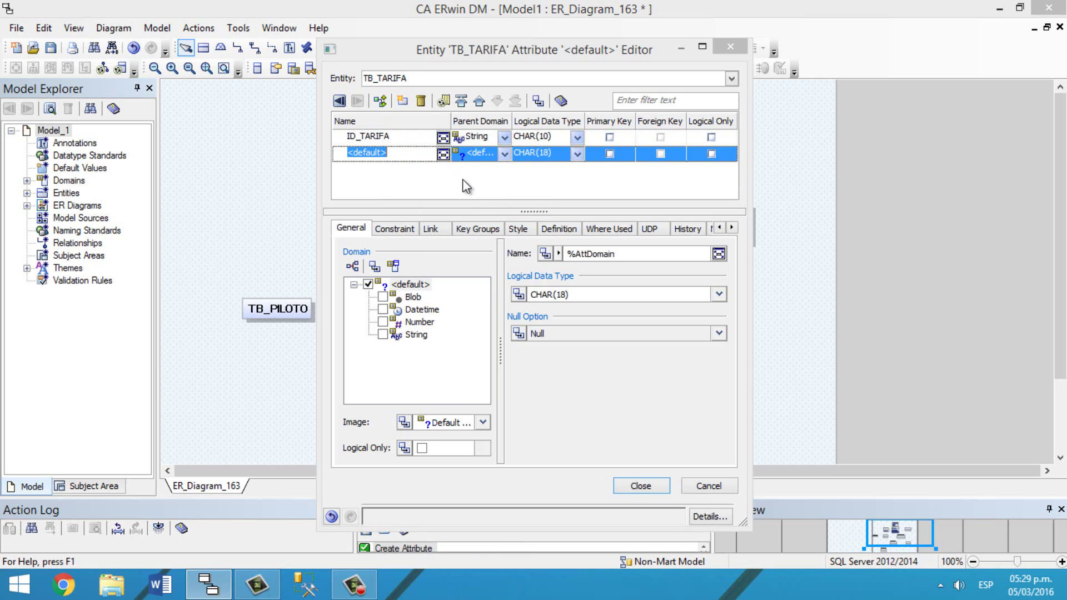
type("CLASE")
left_click(495, 148)
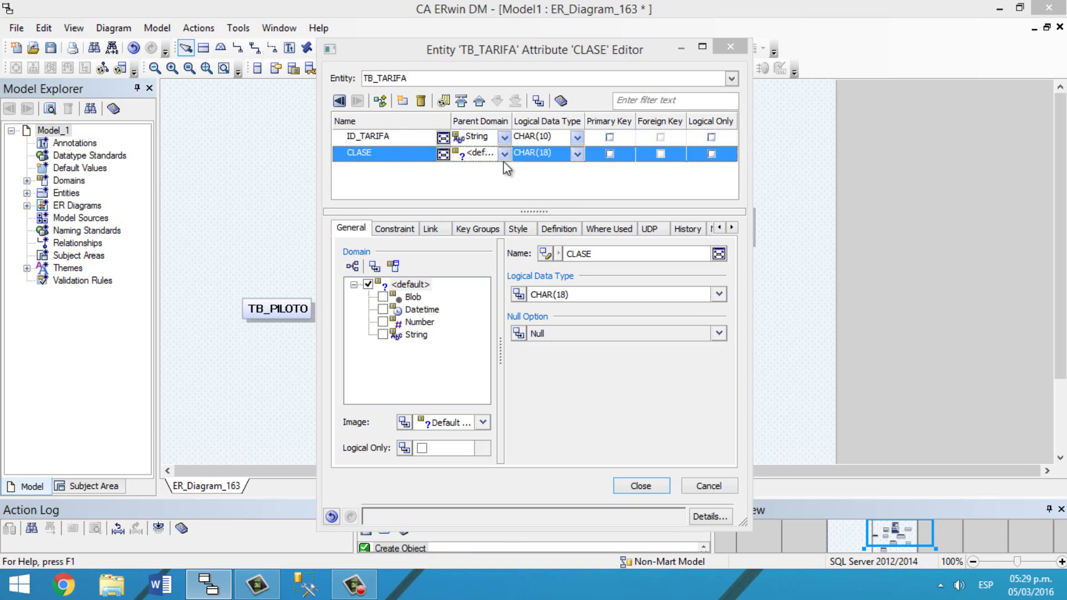
left_click(504, 153)
left_click(472, 235)
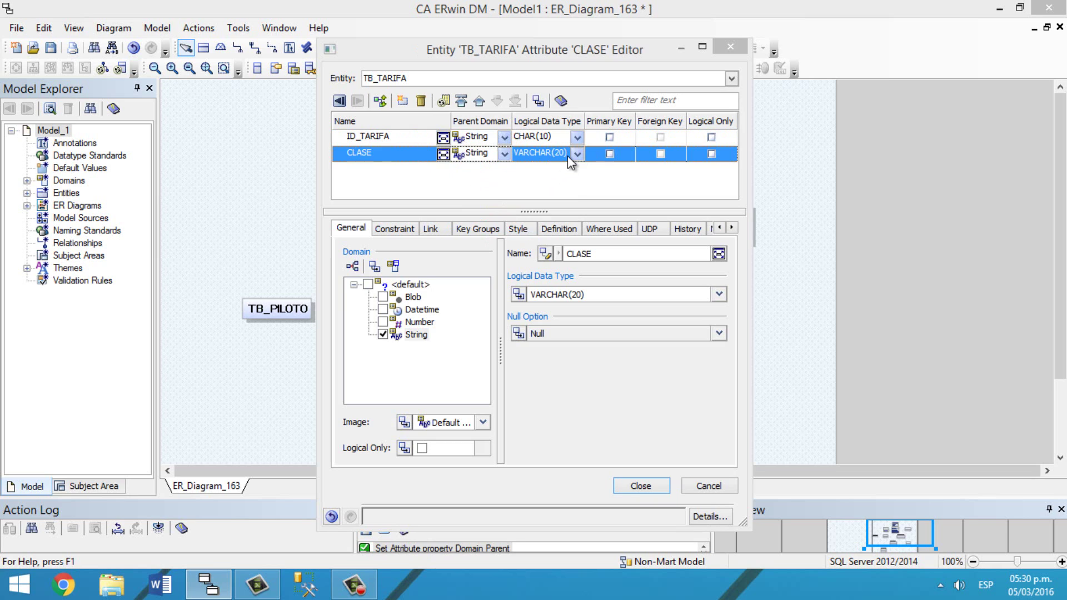
Step: Add PRECIO as a Number with MONEY type, make ID_TARIFA the primary key, and close
left_click(405, 101)
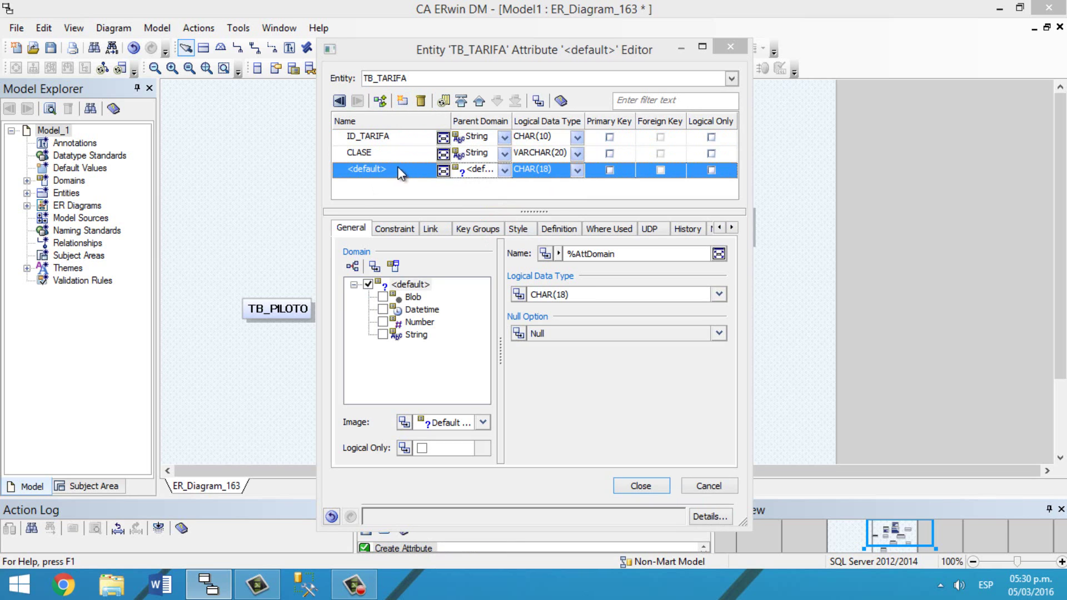
left_click(400, 166)
type("PRECIO")
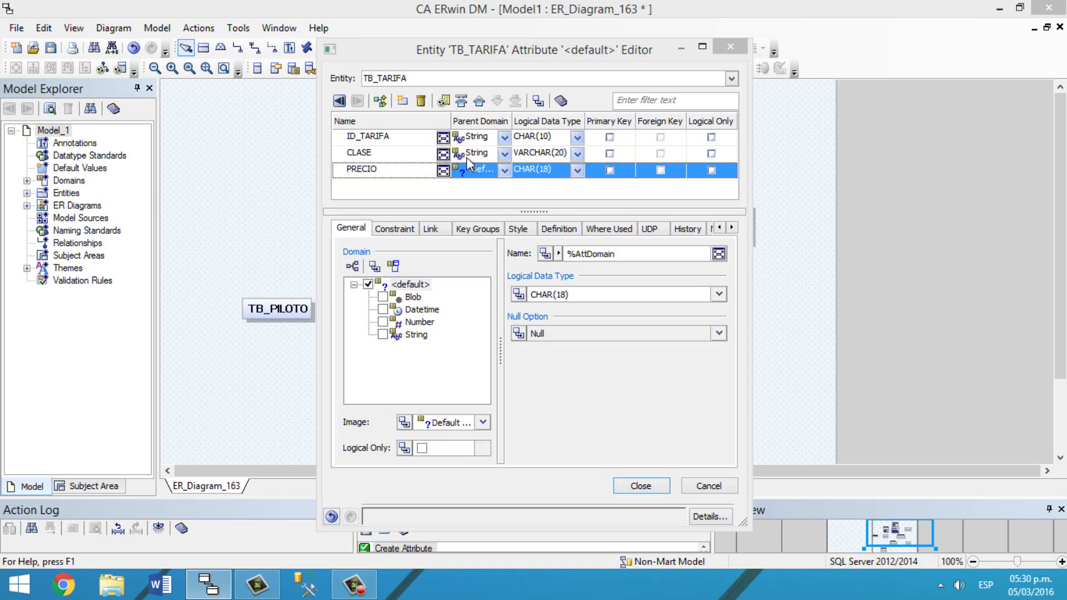
left_click(504, 170)
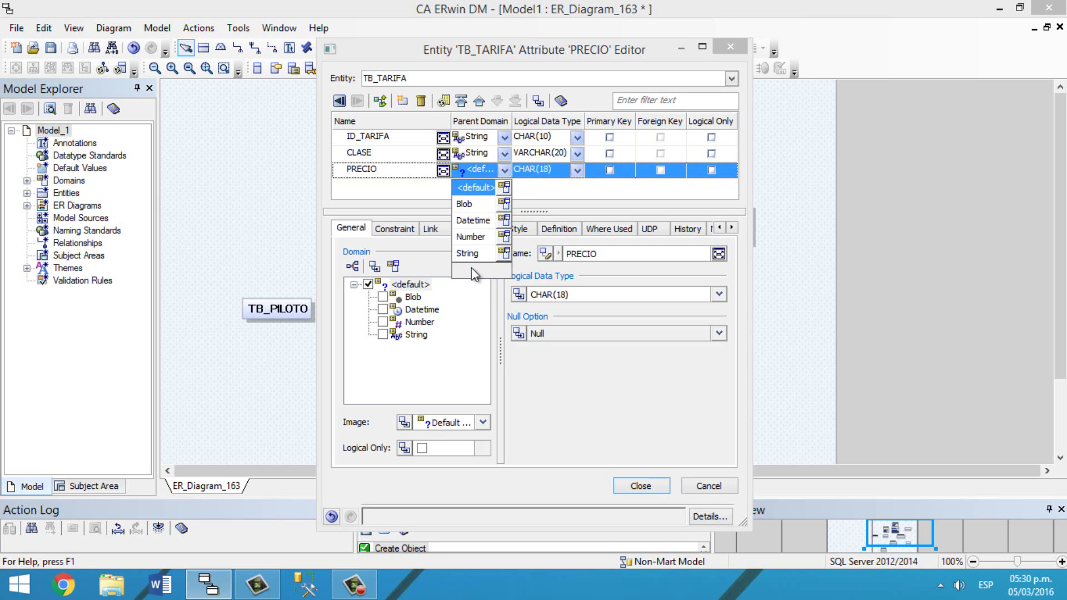
left_click(476, 235)
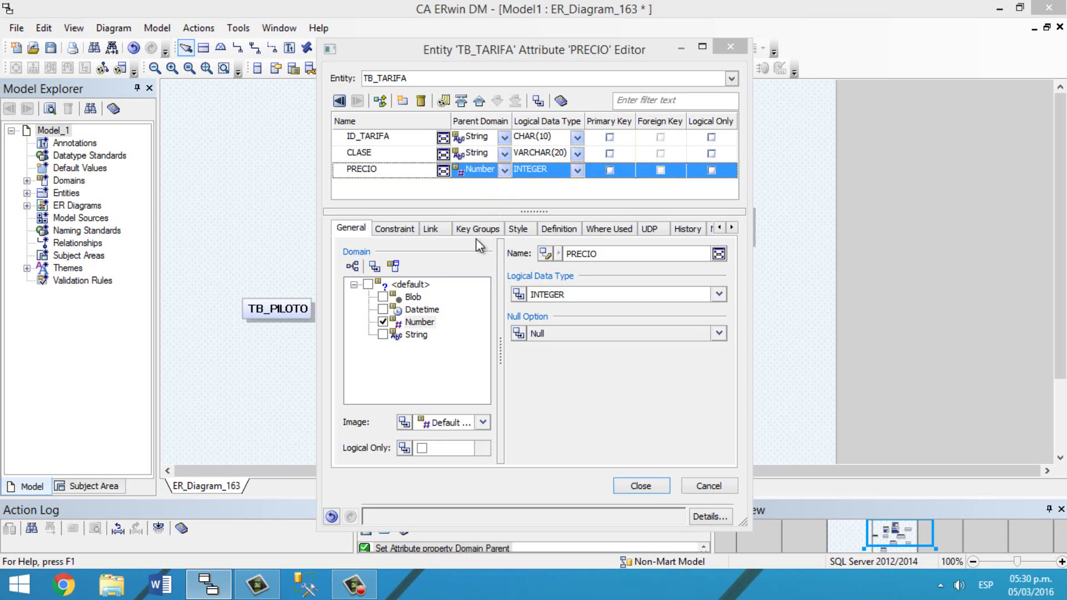
left_click(572, 171)
key("m")
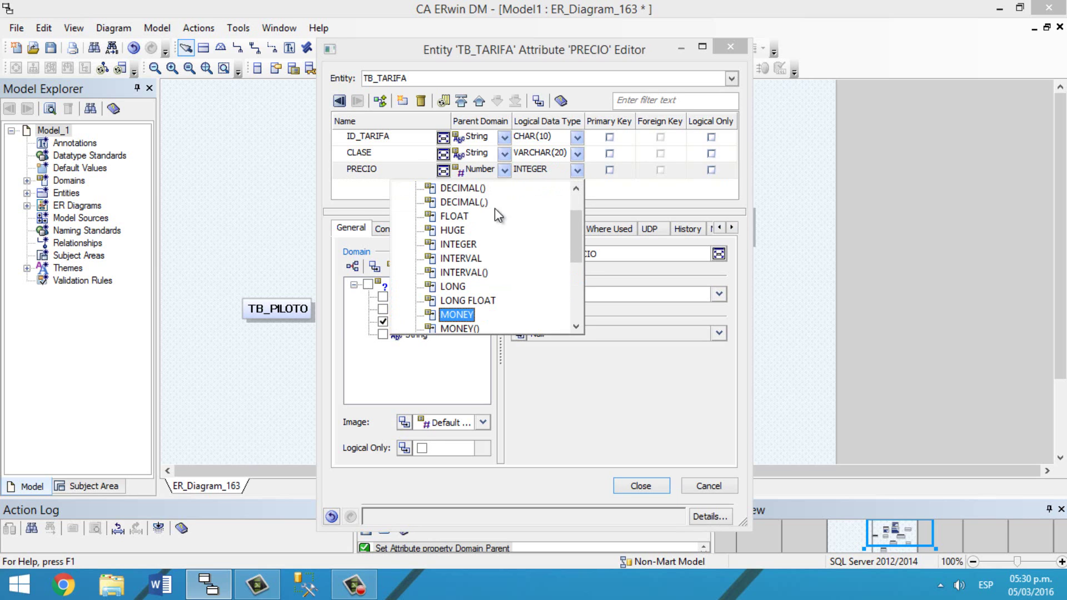
left_click(466, 313)
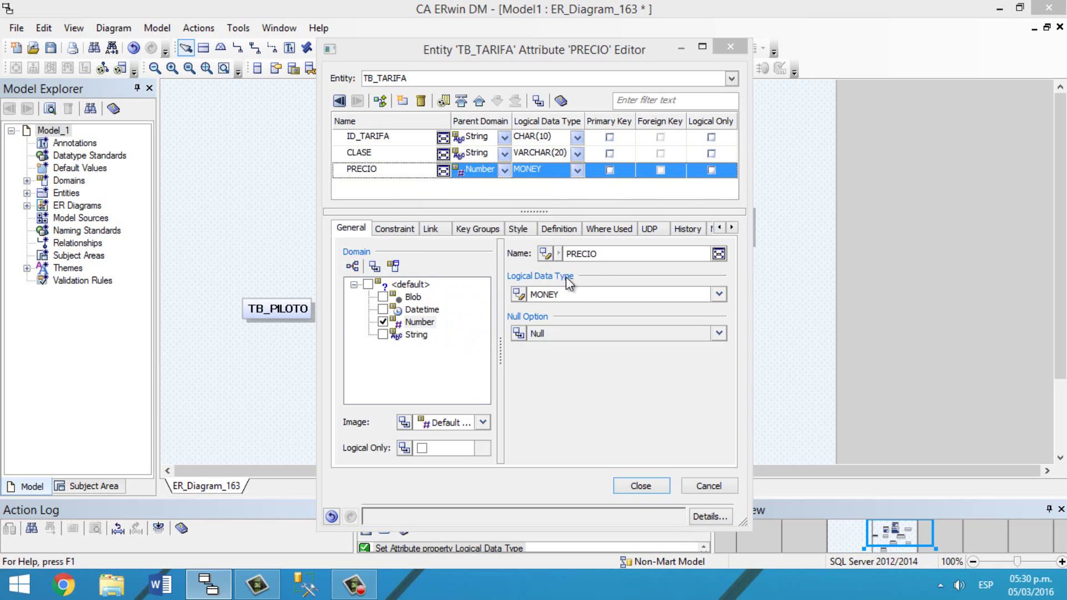
left_click(610, 137)
left_click(645, 489)
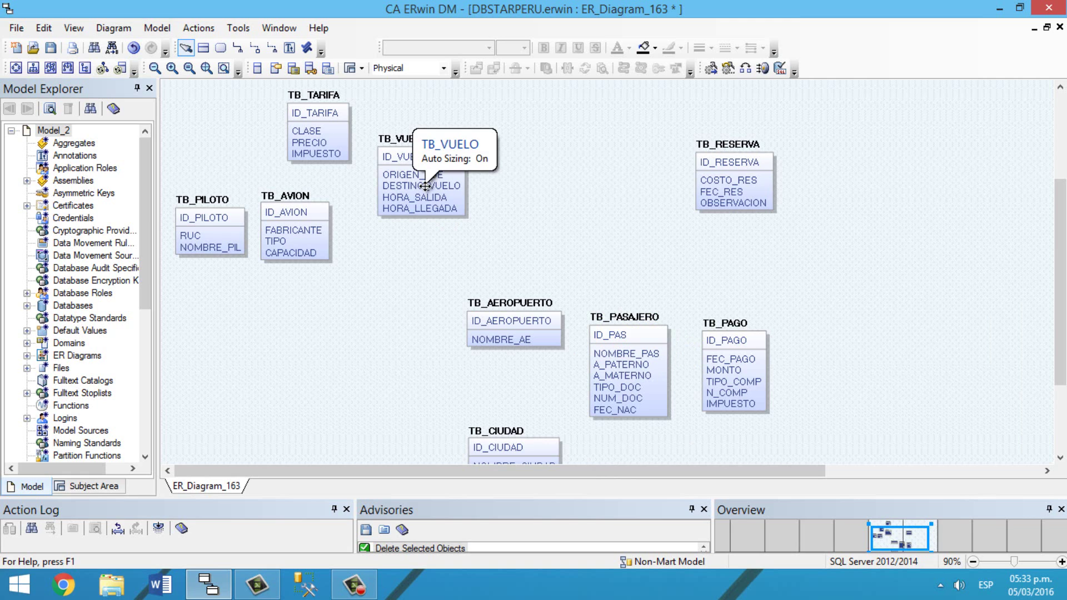
Step: Draw identifying relationships from TB_PASAJERO and TB_AEROPUERTO to the child table TB_VUELO
left_click(238, 48)
left_click(608, 376)
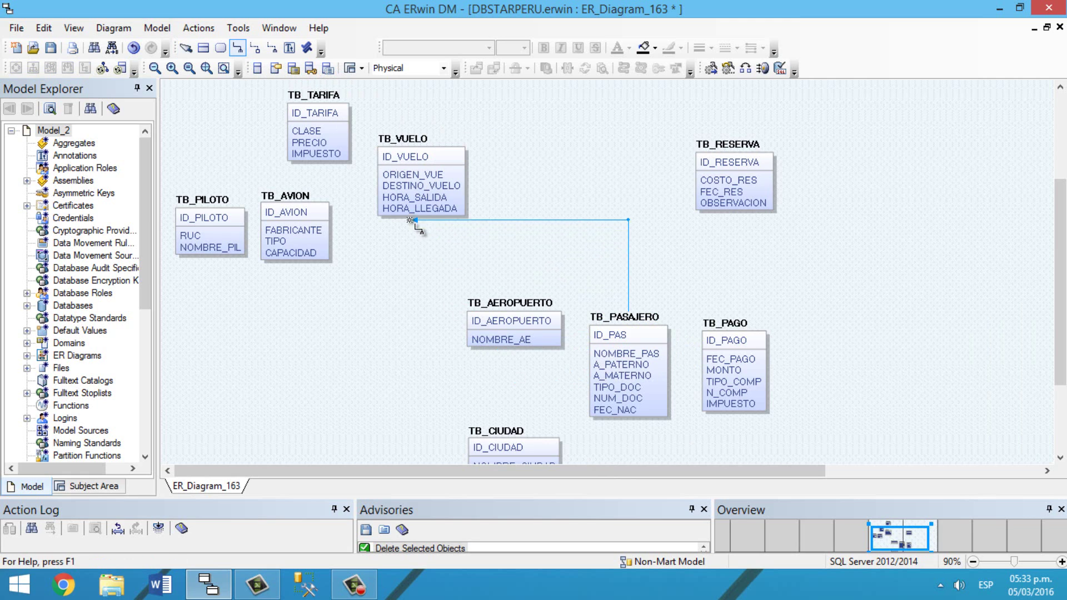
left_click(417, 201)
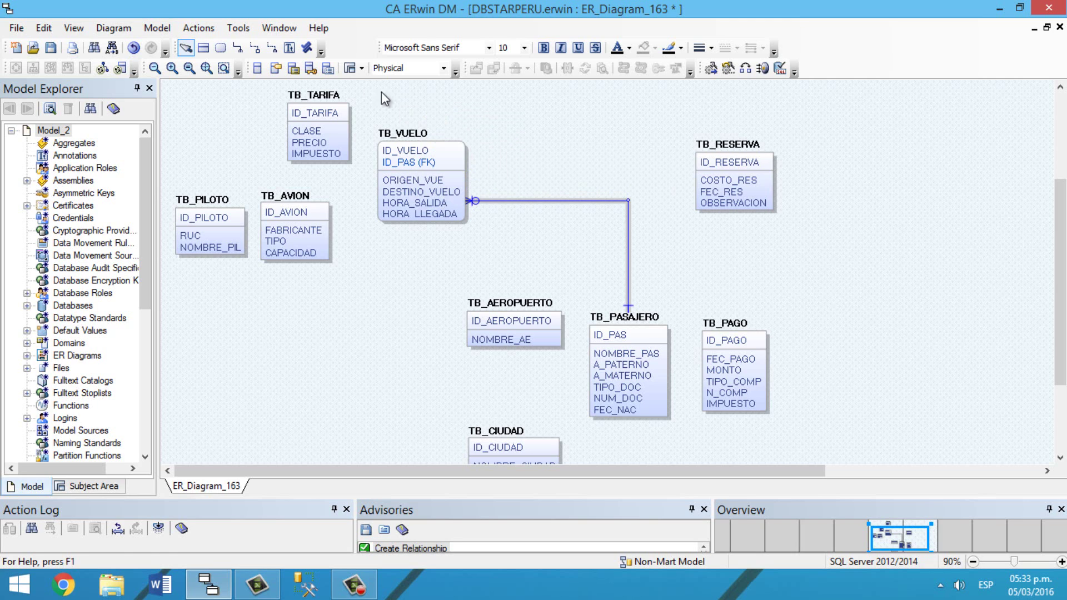
left_click(238, 48)
left_click(503, 319)
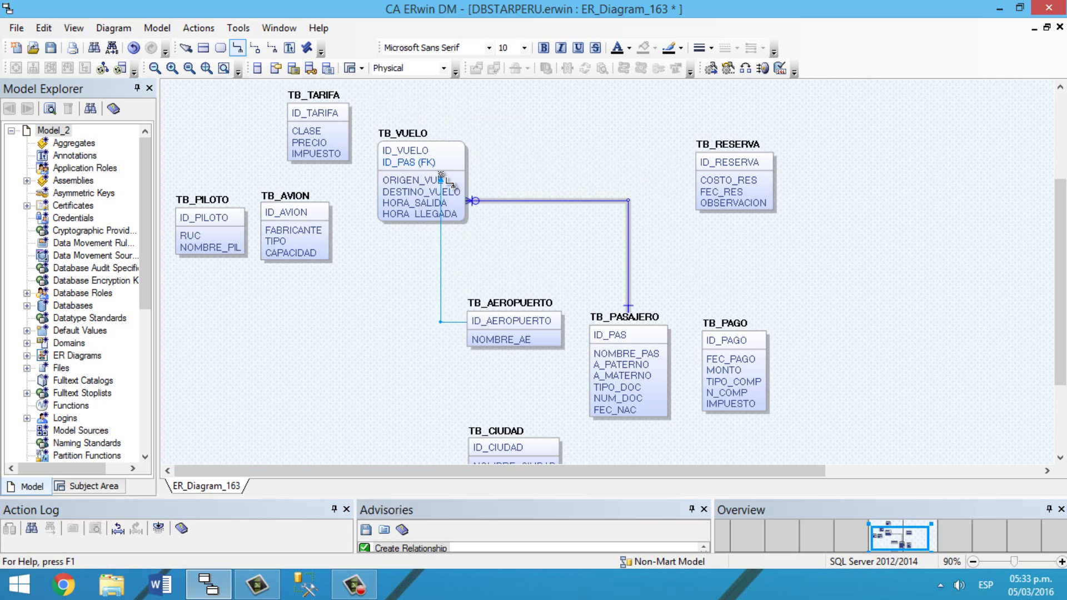
left_click(442, 183)
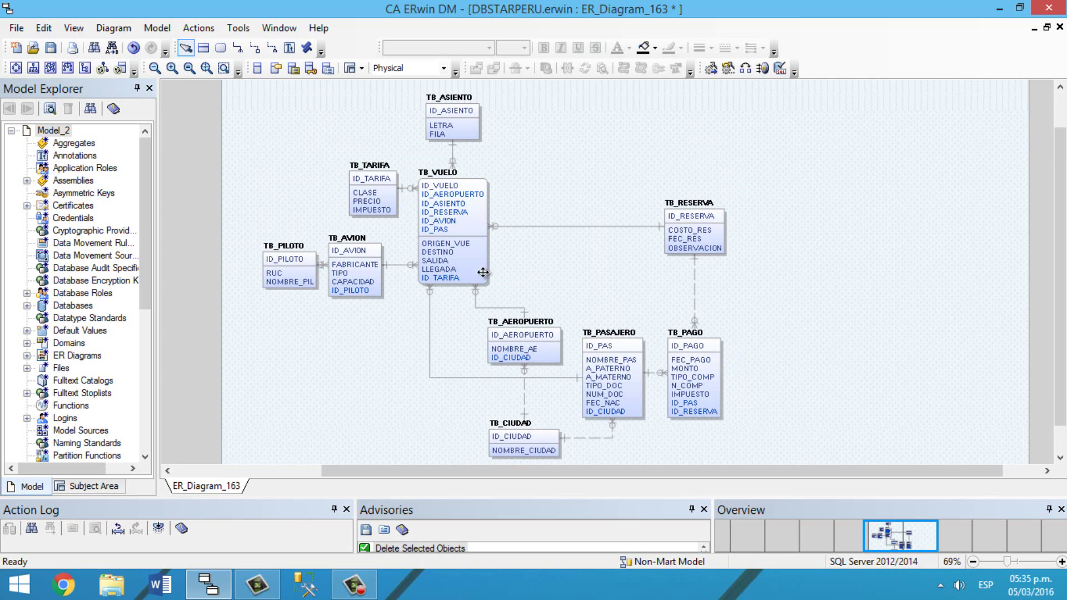
Step: Connect SSMS to the local server and start a new database named DBSTARPERU
left_click(300, 590)
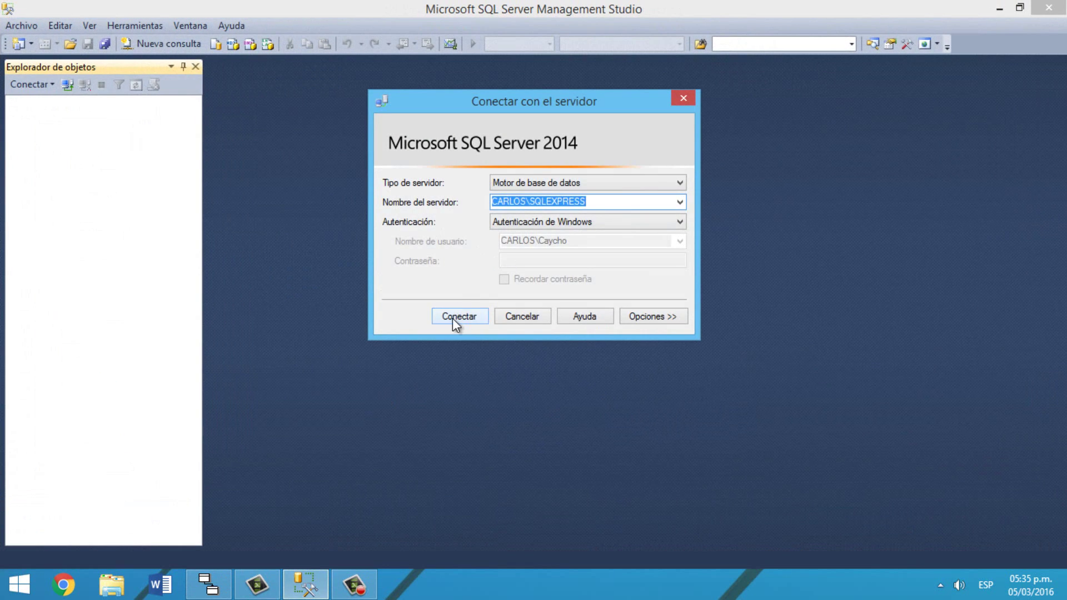
left_click(453, 318)
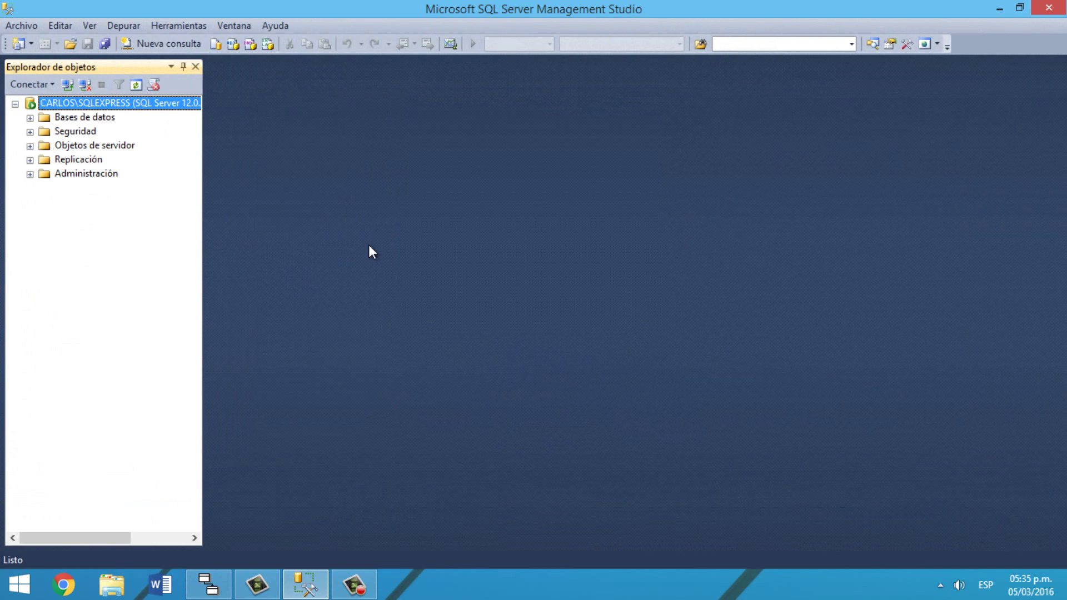
right_click(89, 116)
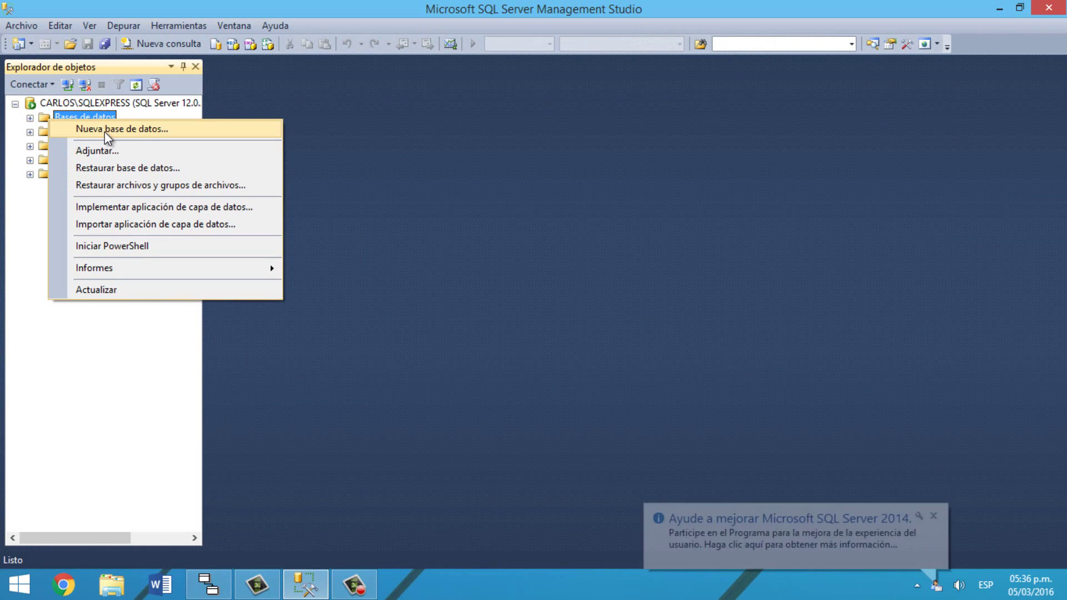
left_click(105, 132)
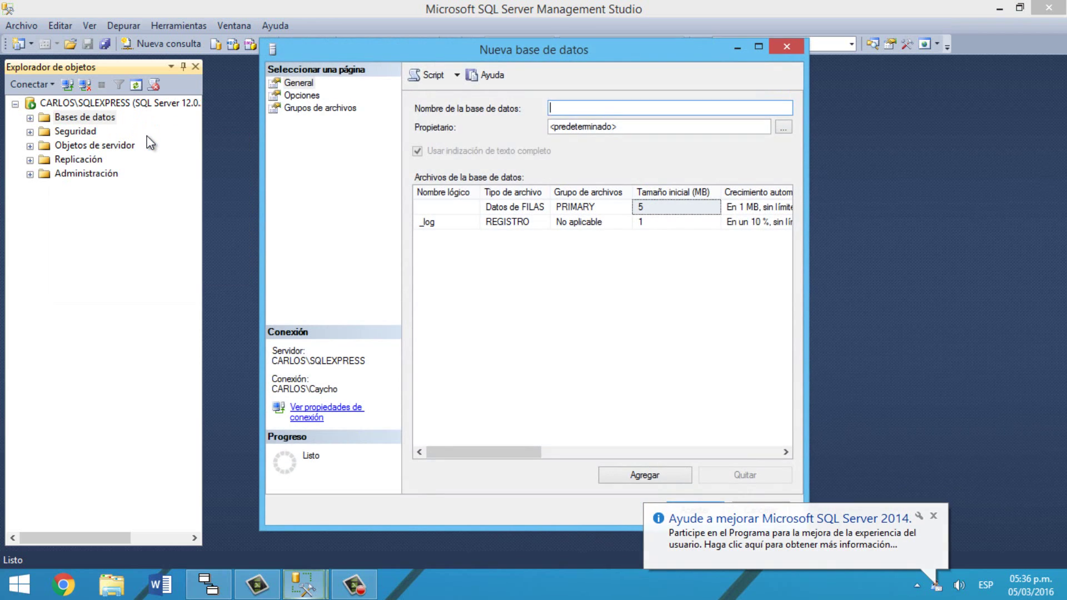
type("DBSTAR")
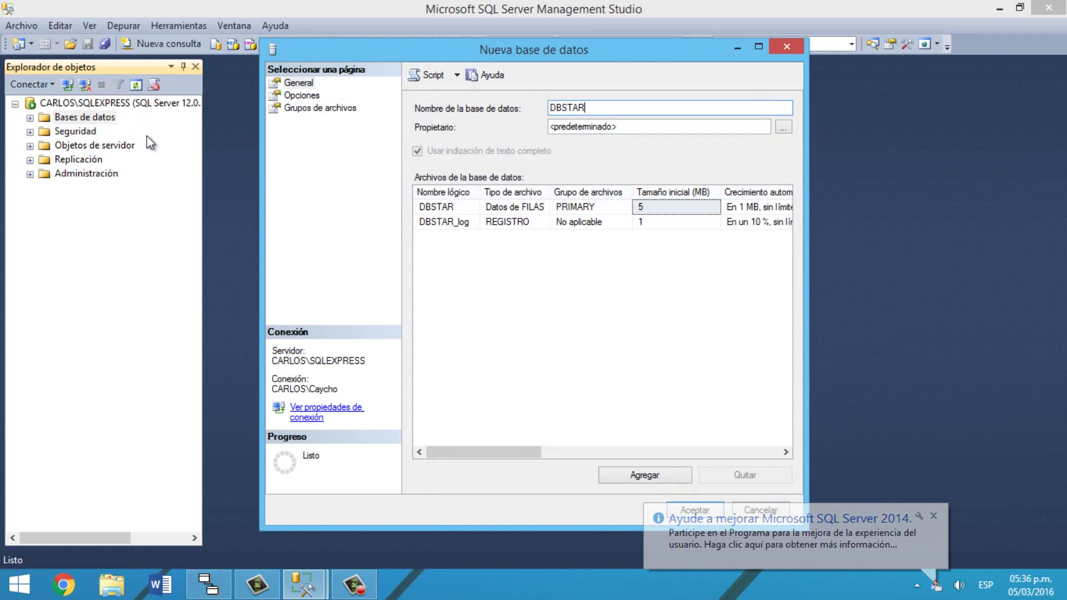
type("PERU")
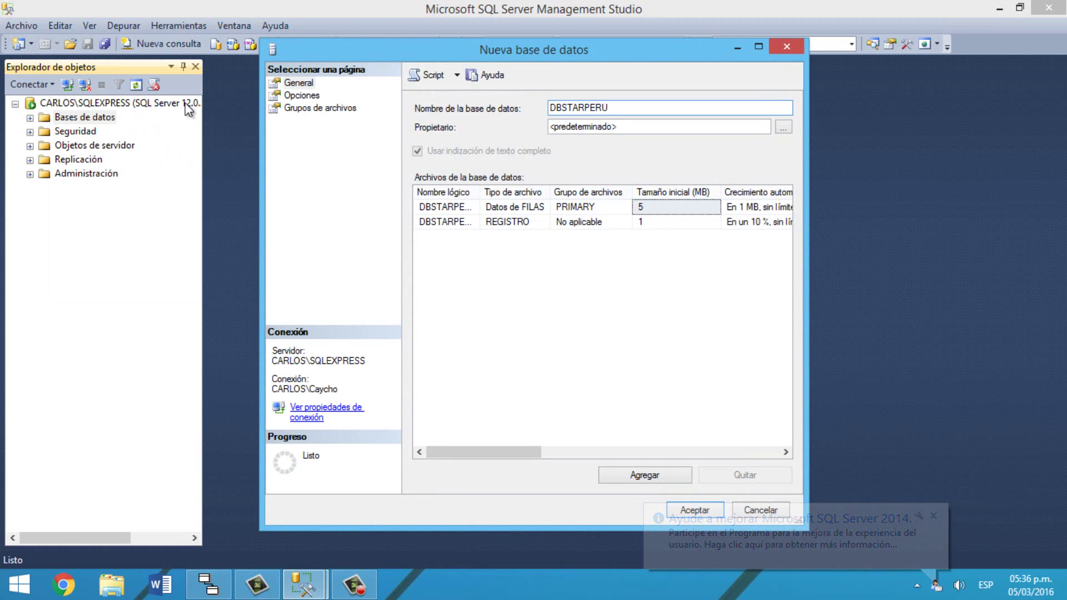
Step: Create the DBSTARPERU database, confirm it under Databases, and return to ERwin
left_click(933, 516)
left_click(710, 511)
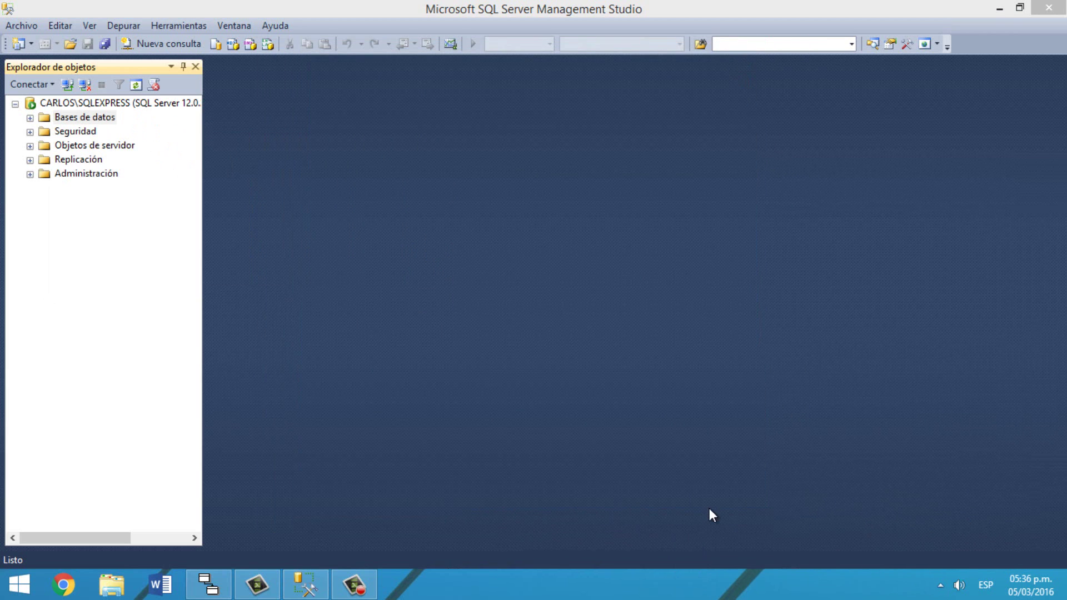
double_click(81, 114)
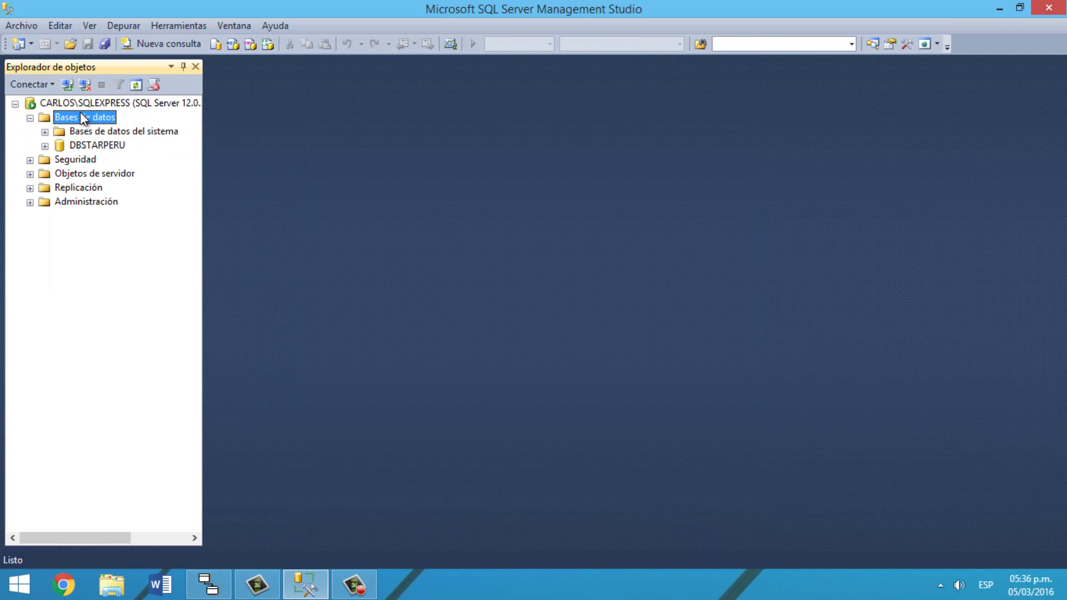
left_click(221, 587)
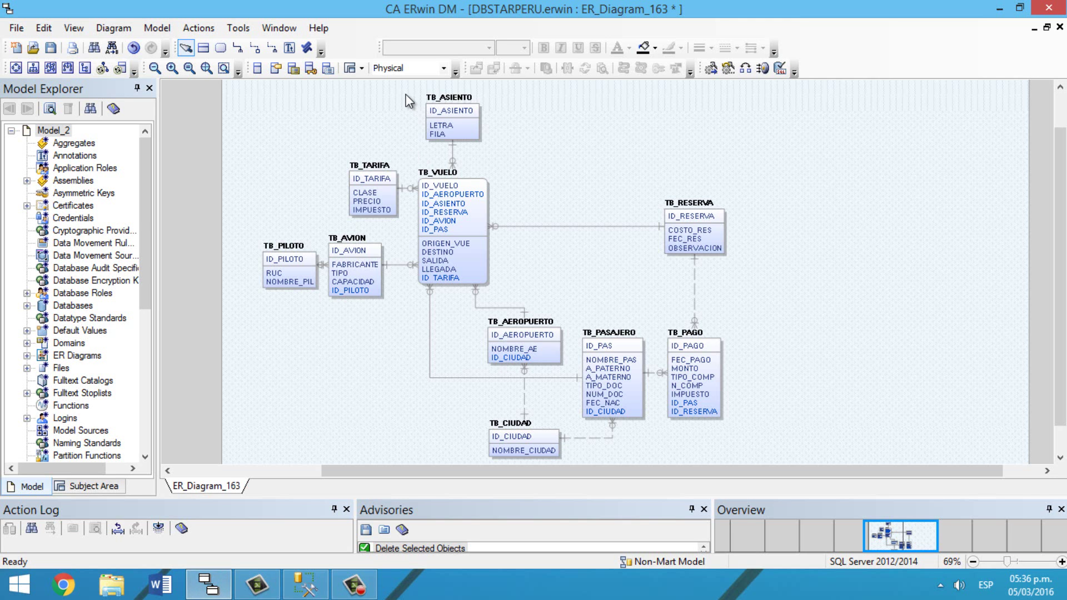
Step: Keep the physical view, start Forward Engineer schema generation, and preview the SQL script
left_click(419, 68)
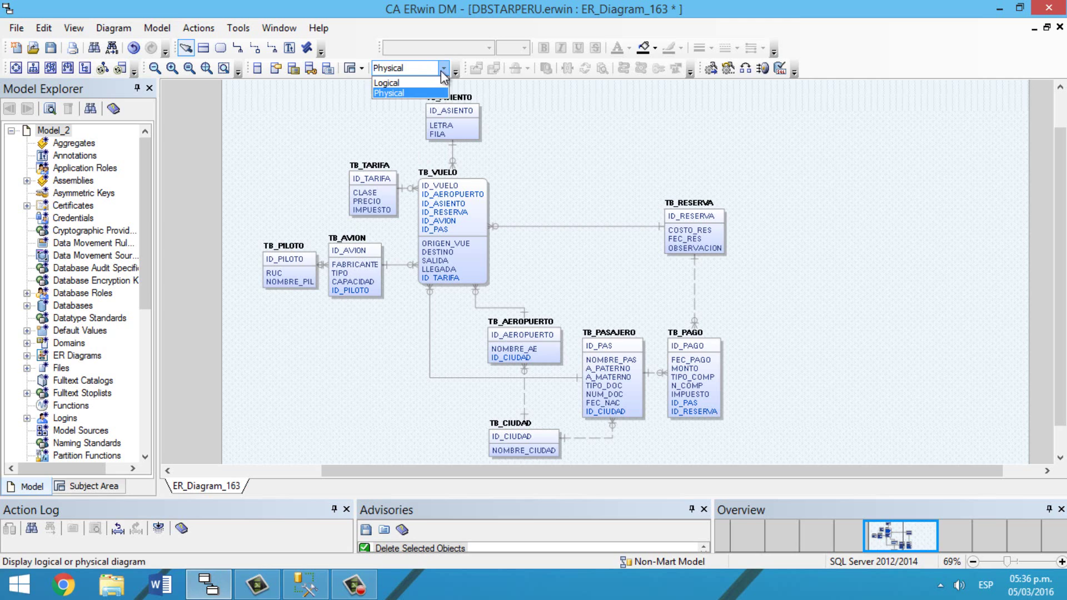
left_click(420, 95)
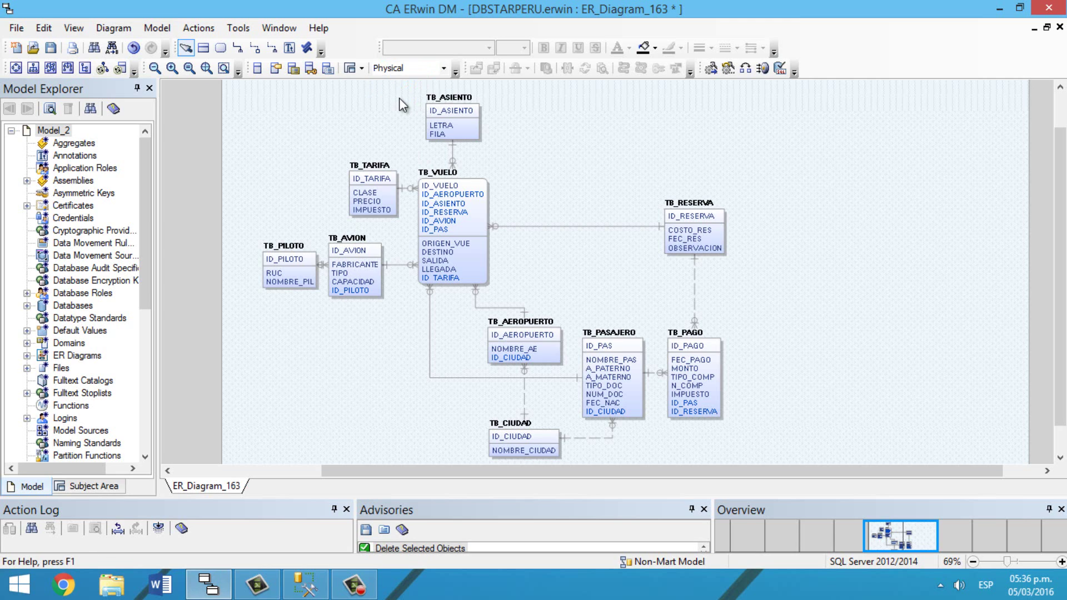
left_click(202, 27)
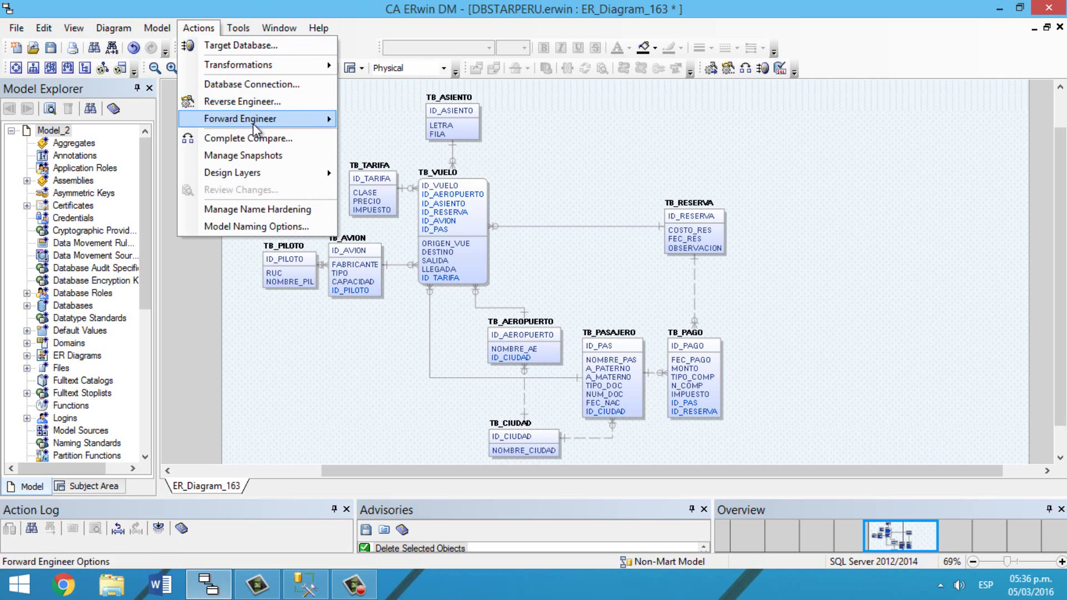
mouse_move(253, 123)
left_click(375, 121)
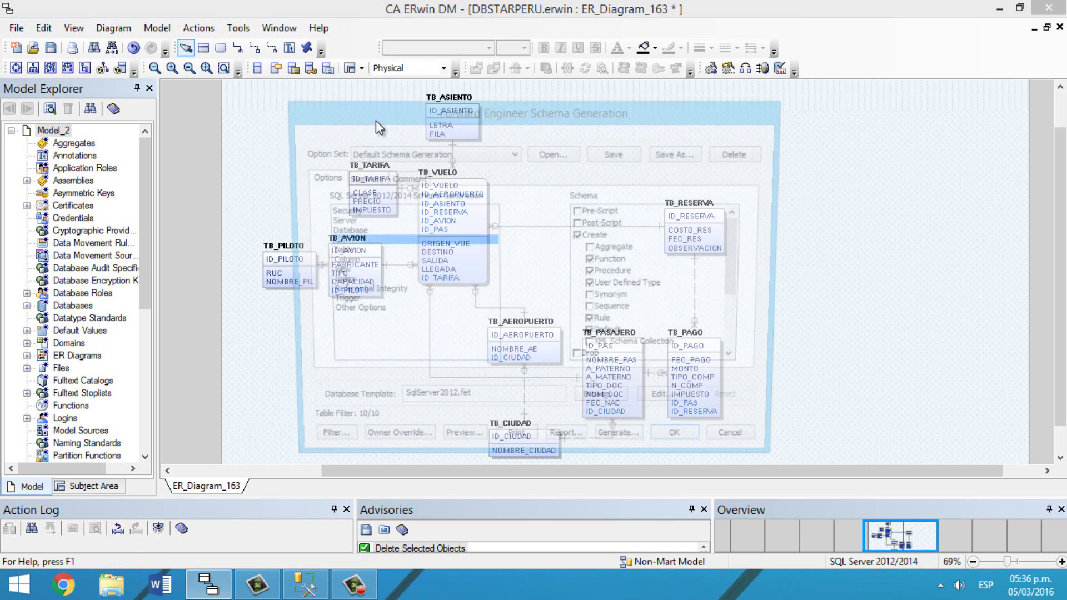
left_click(455, 447)
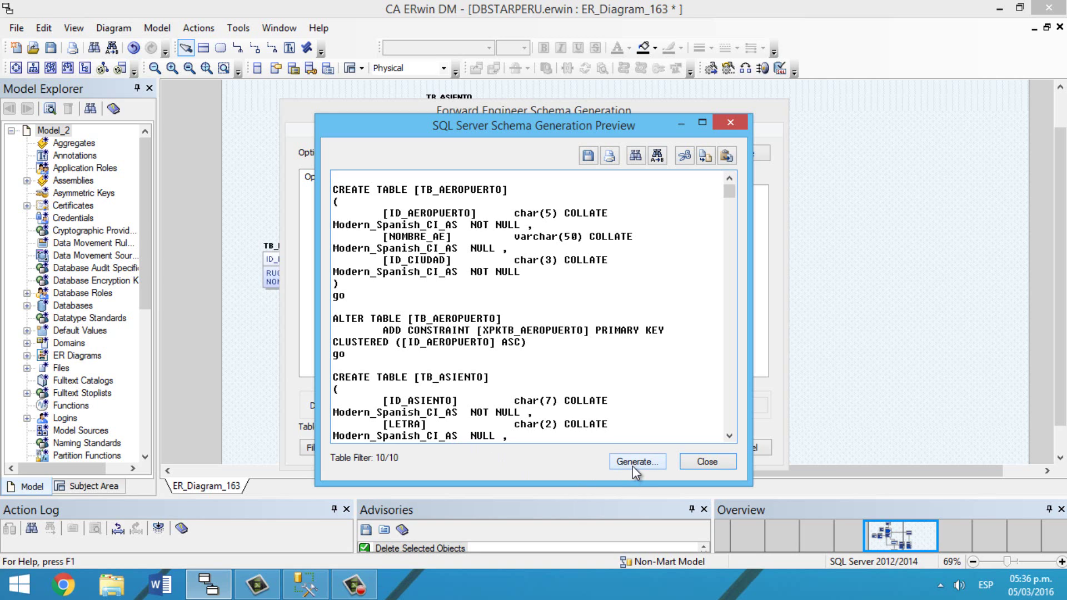
Step: Verify the server and DBSTARPERU database names against SSMS, then connect and generate the schema
left_click(632, 461)
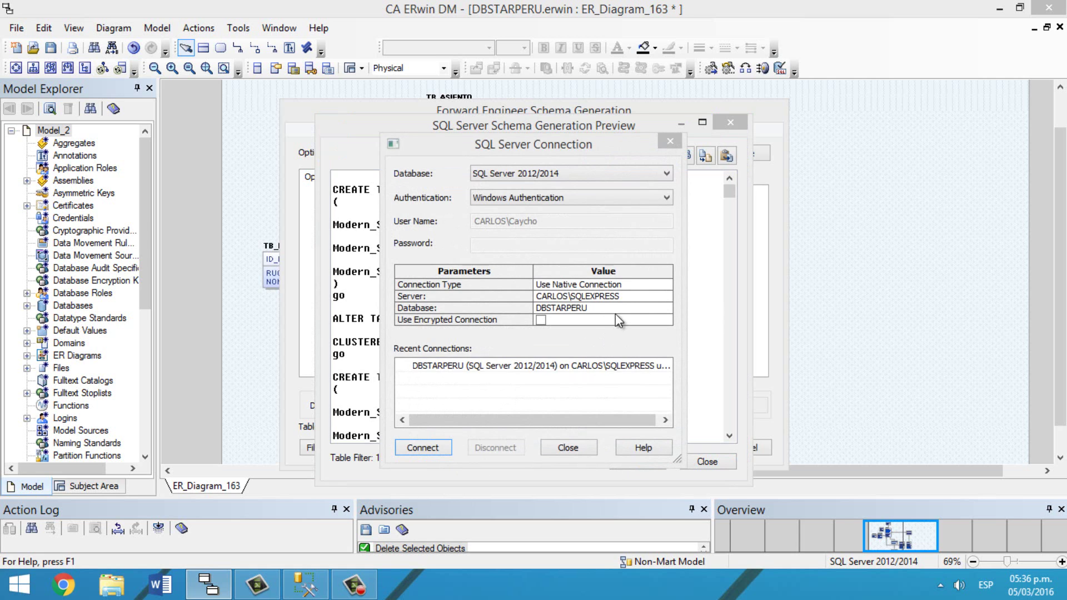
left_click_drag(631, 295, 512, 302)
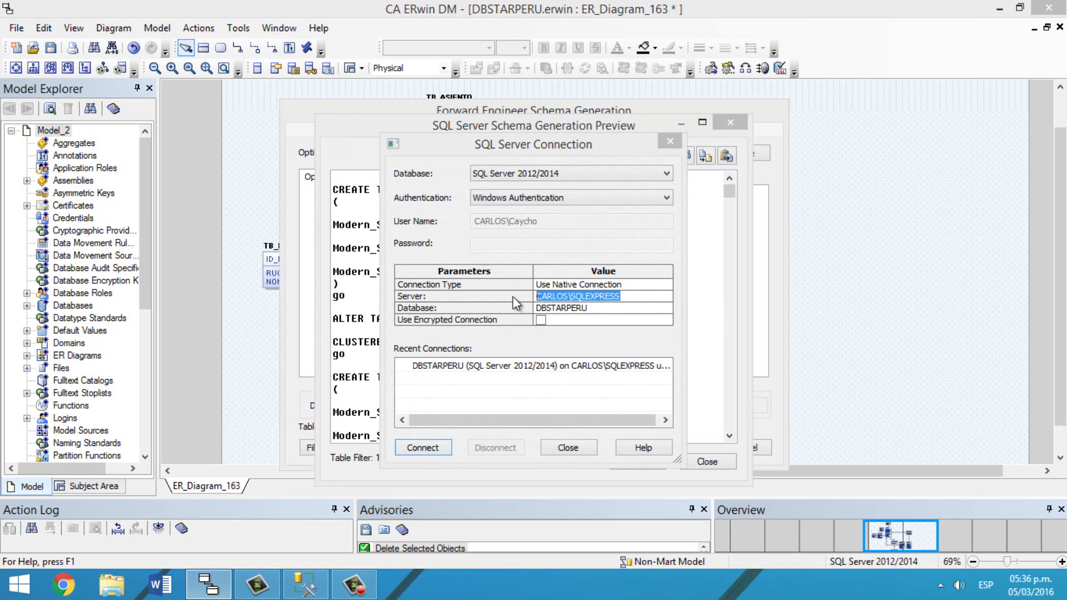
left_click(305, 583)
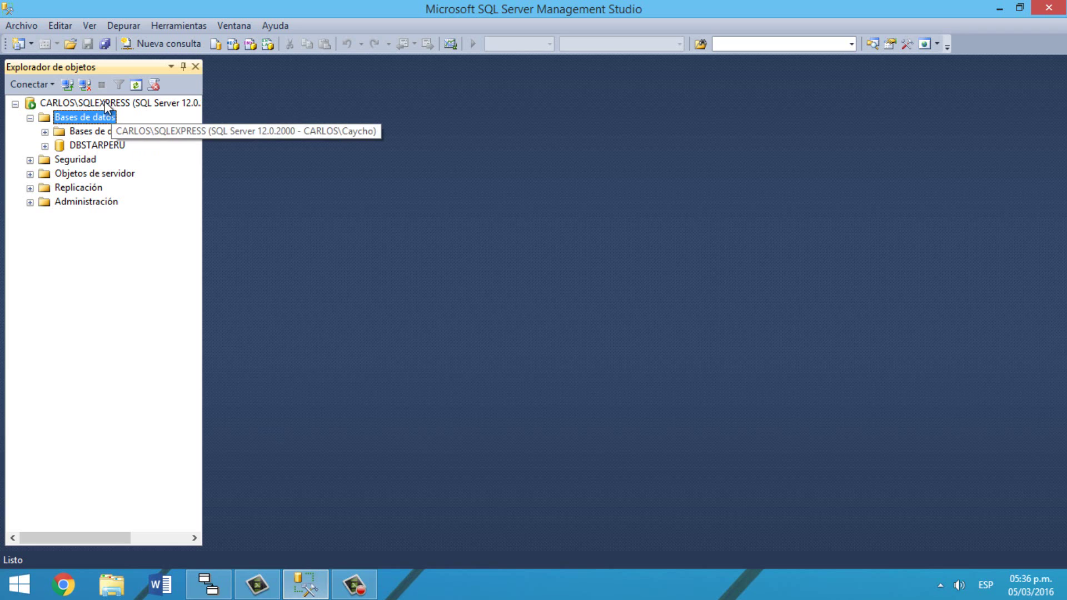
left_click(230, 584)
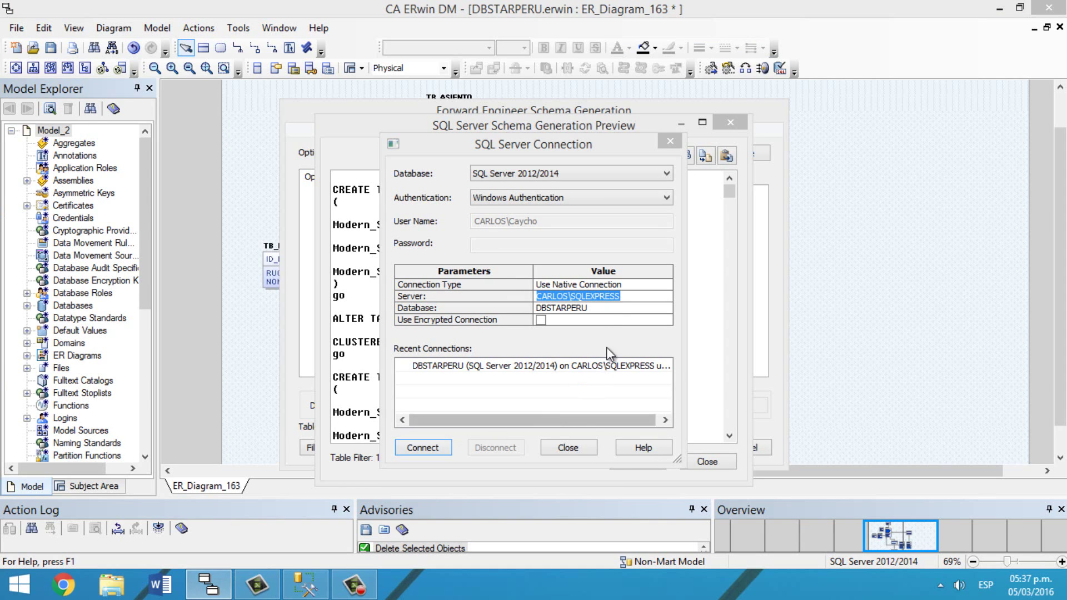
left_click(543, 308)
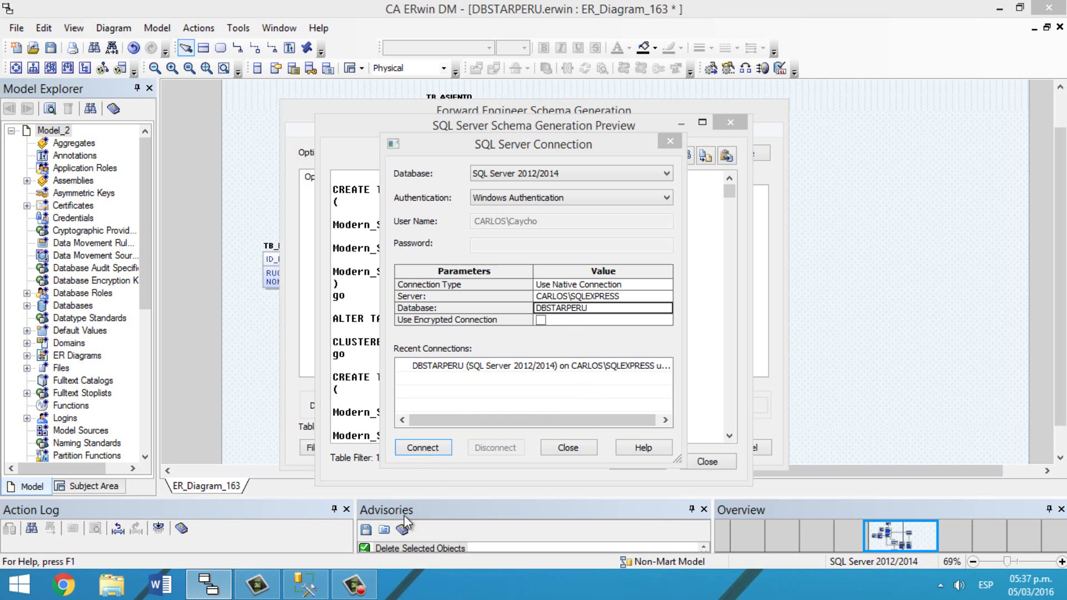
left_click(305, 584)
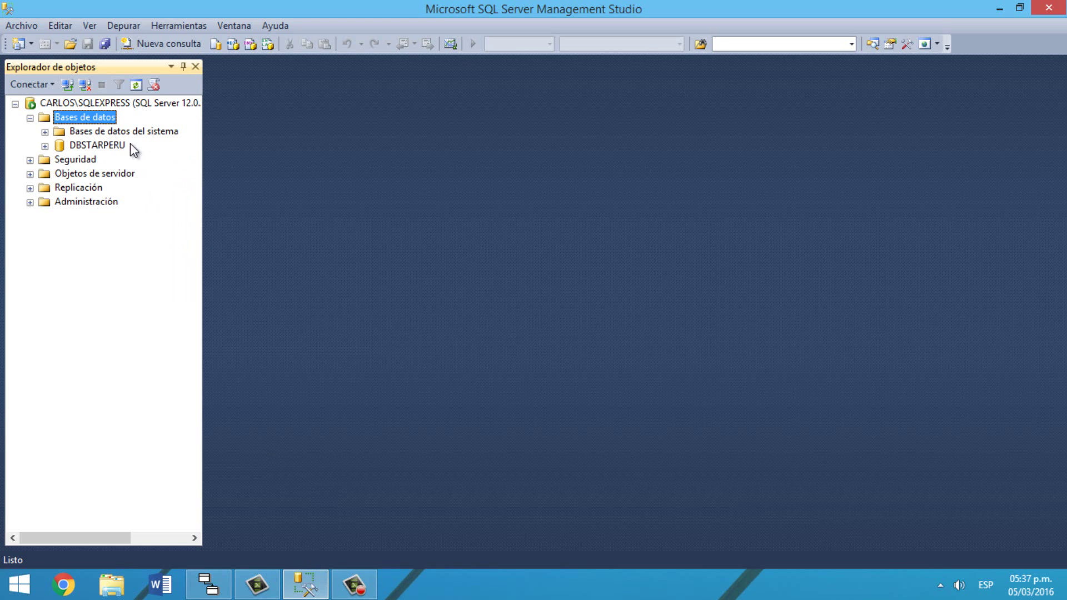
left_click(215, 587)
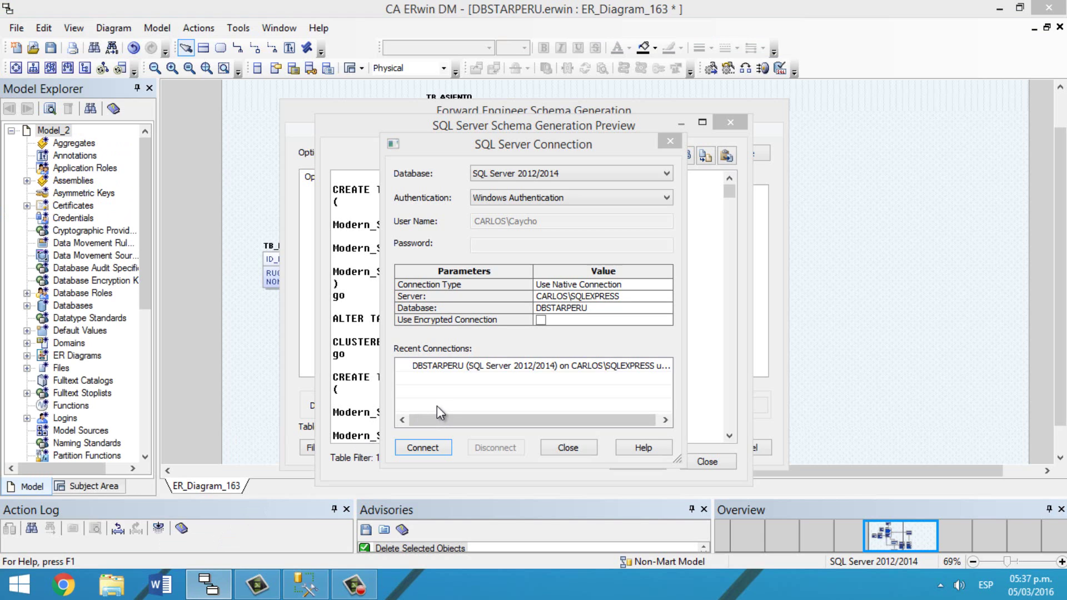
left_click(429, 448)
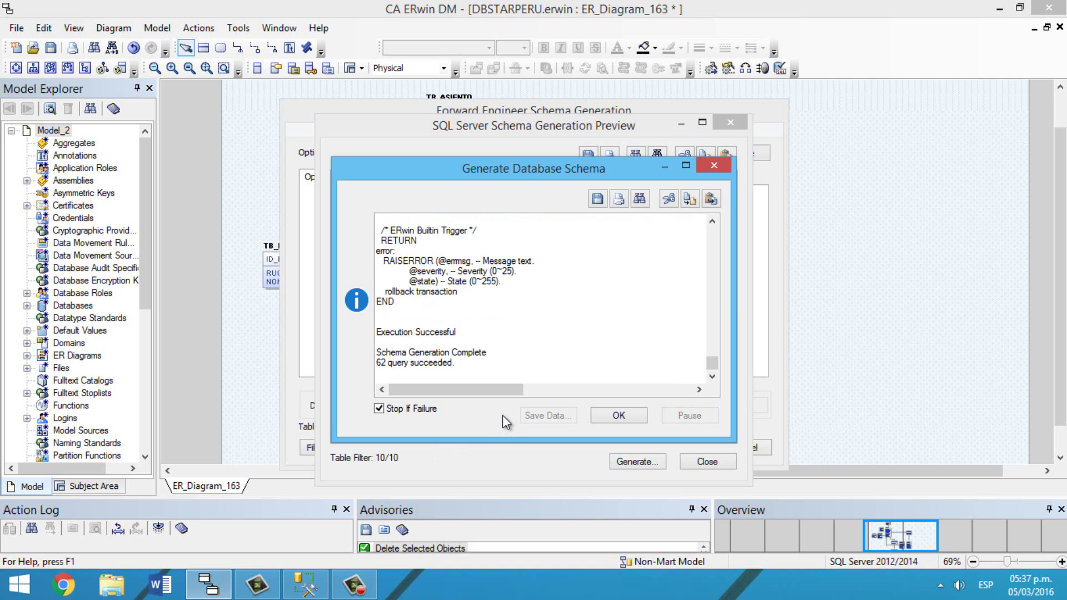
left_click(314, 590)
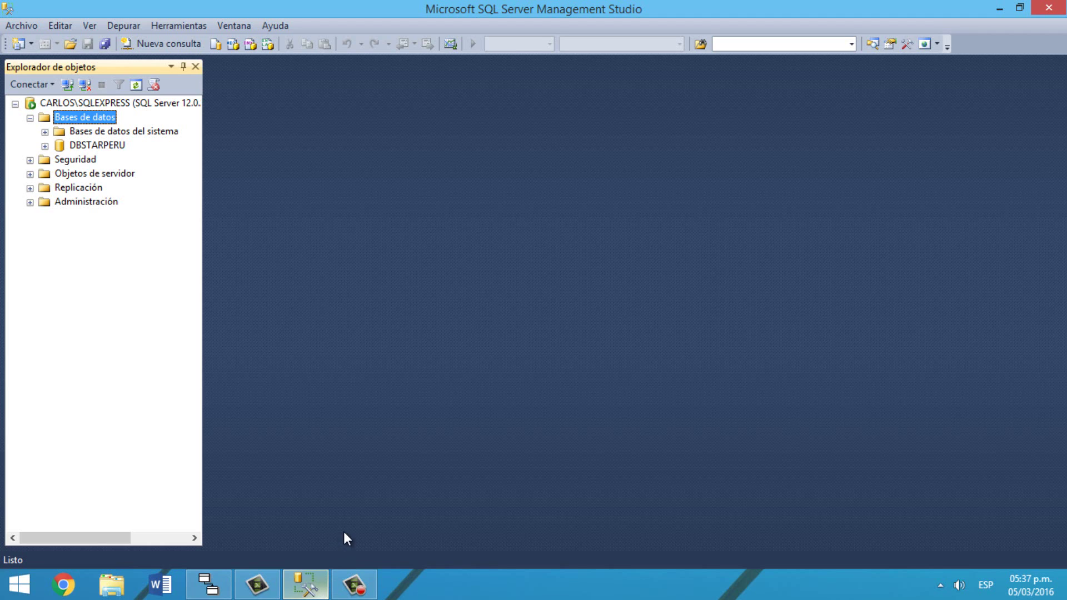
Step: Refresh databases, expand DBSTARPERU's tables, and open dbo.TB_AEROPUERTO's top 200 rows for editing
right_click(100, 120)
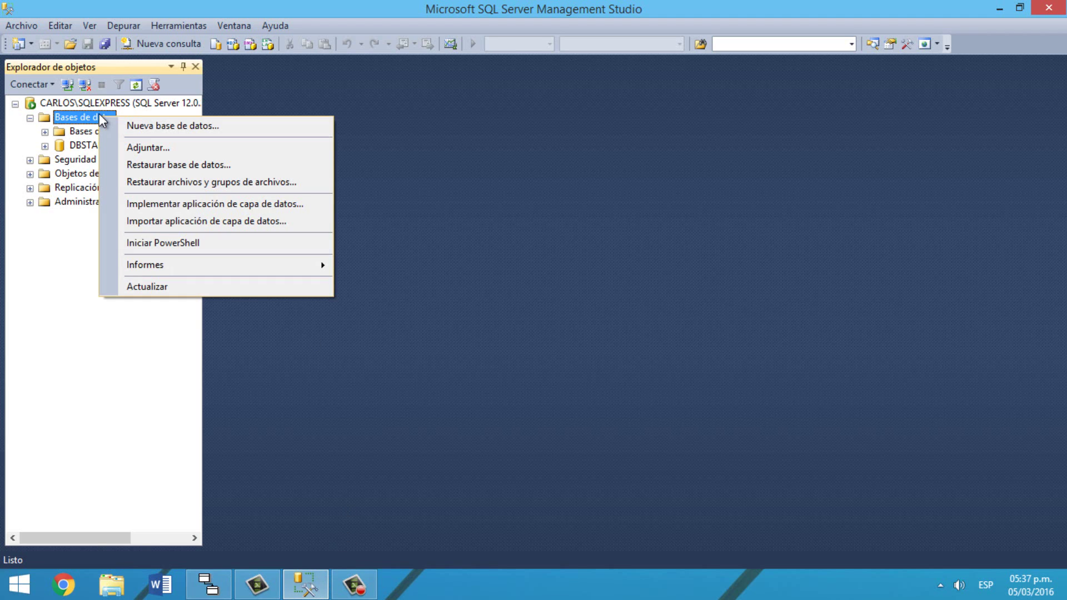
left_click(189, 287)
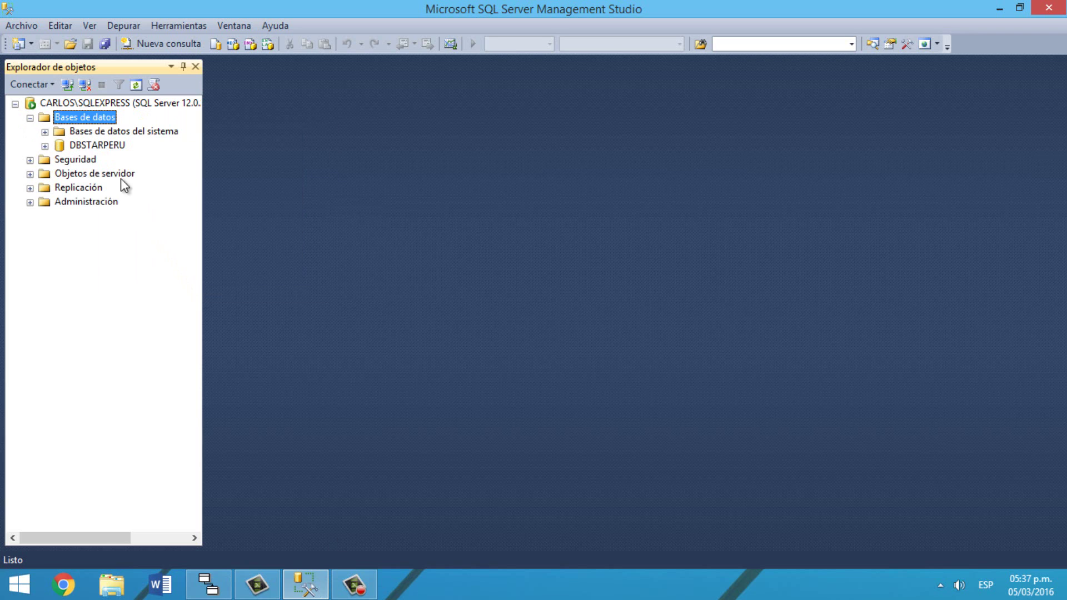
double_click(111, 147)
double_click(99, 172)
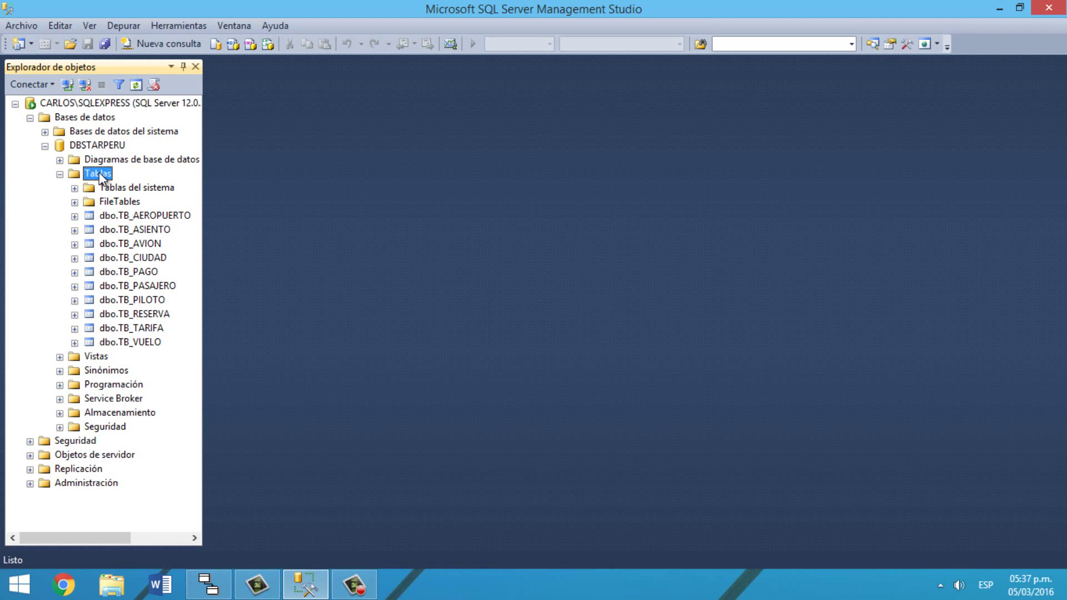
right_click(139, 216)
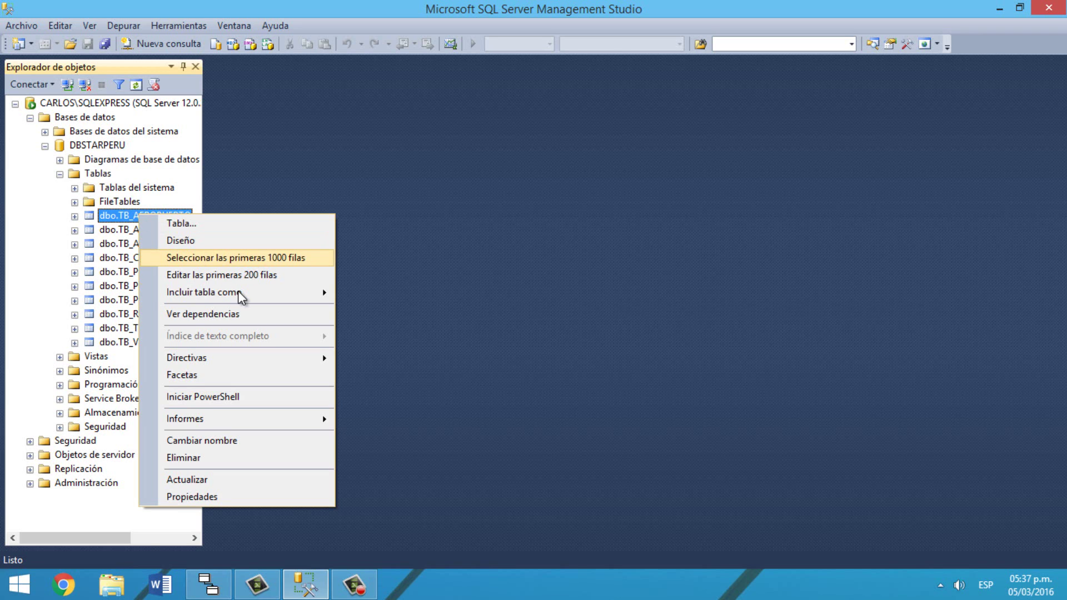
left_click(237, 275)
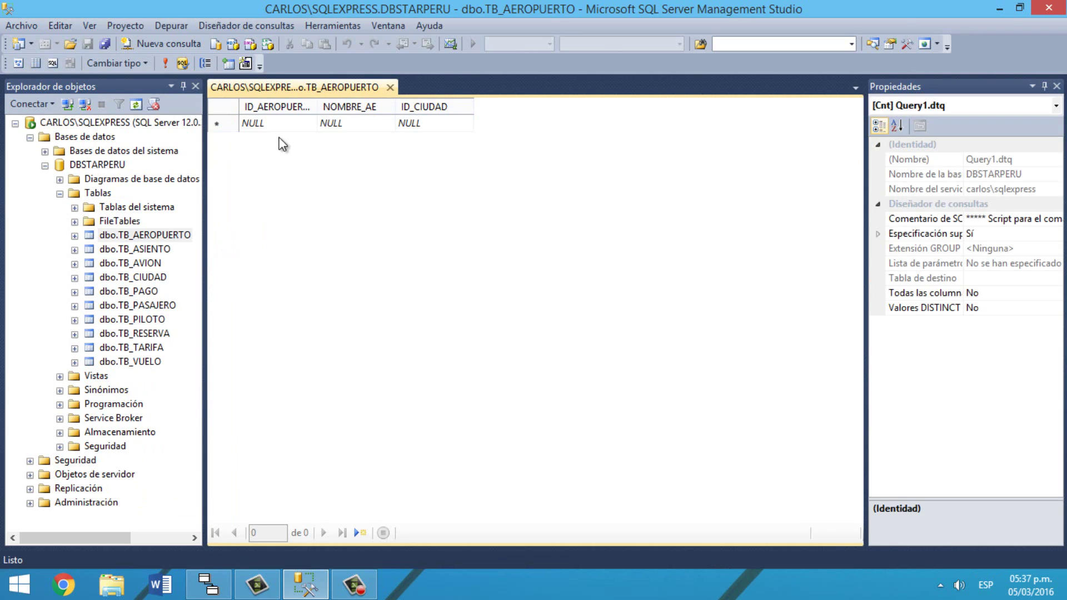
Step: Enter an airport row AE1, JORGE CHAVEZ, CI1 in TB_AEROPUERTO and commit it
left_click(275, 123)
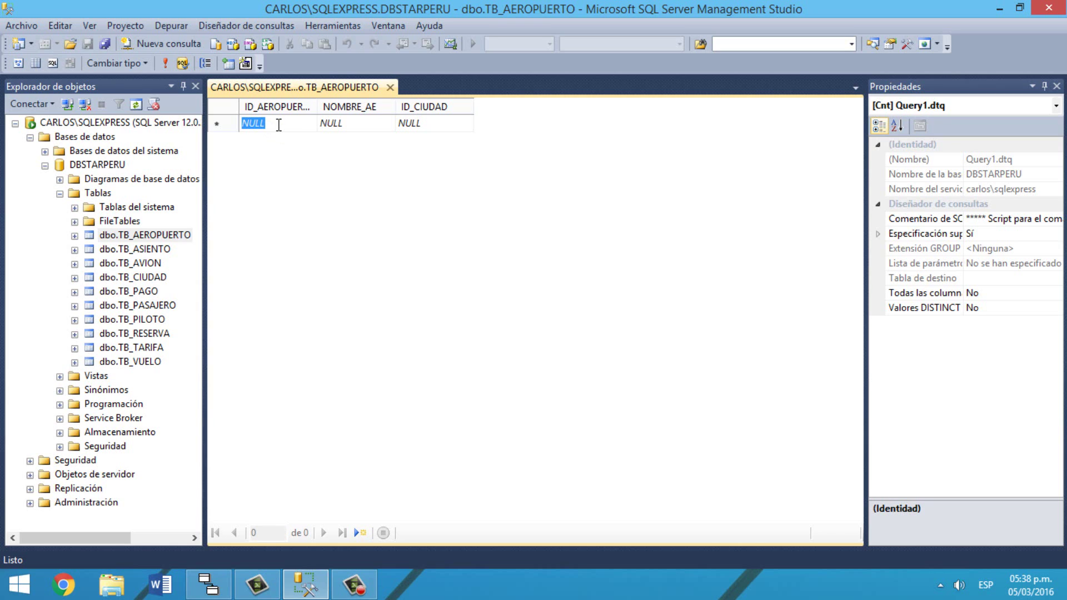
type("AE1")
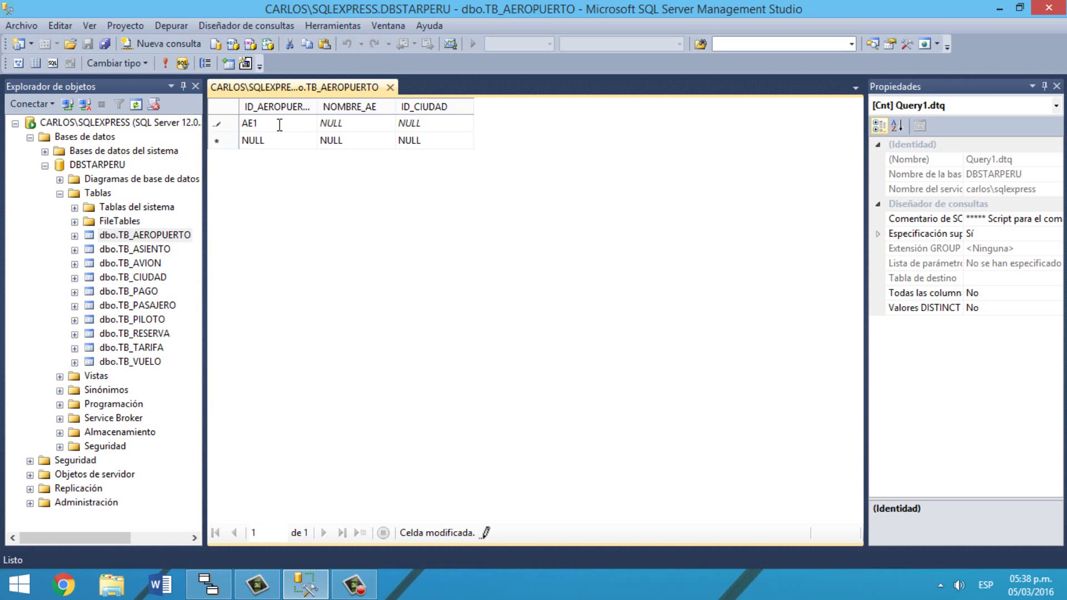
key("Tab")
type("JORGE CHAVEX")
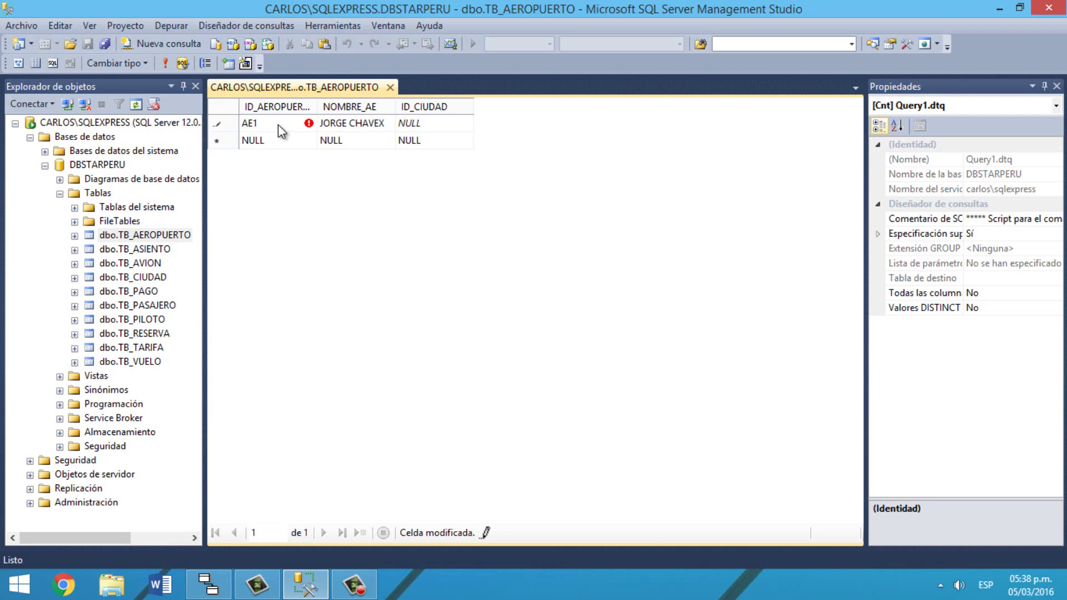
key("BackSpace")
type("Z")
key("Tab")
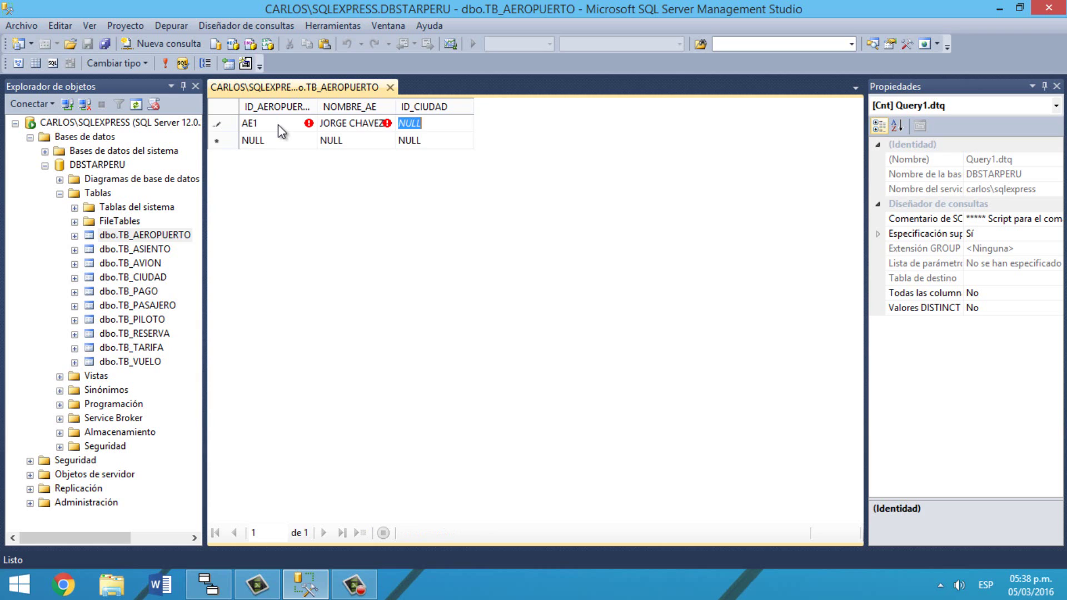
type("CI1")
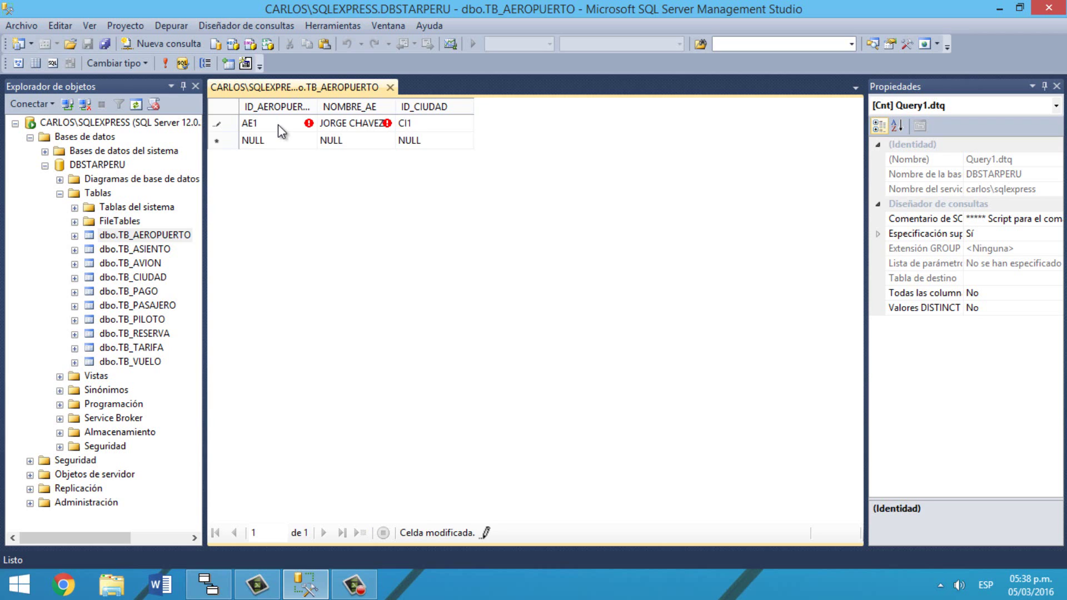
key("Return")
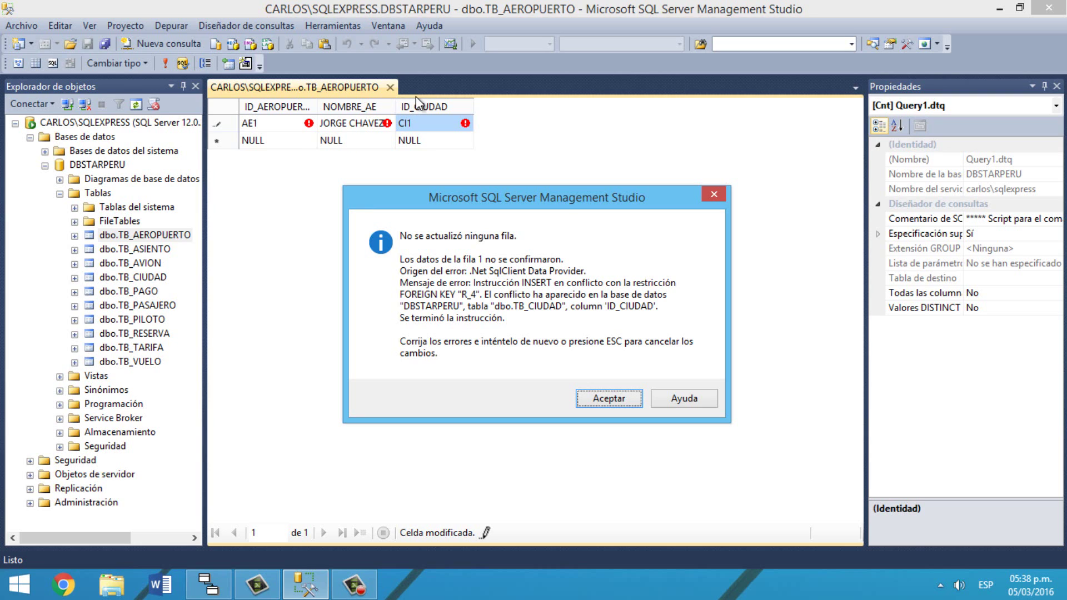
Step: Dismiss the foreign-key error, reset all three cells to NULL, and close the editor
left_click(613, 398)
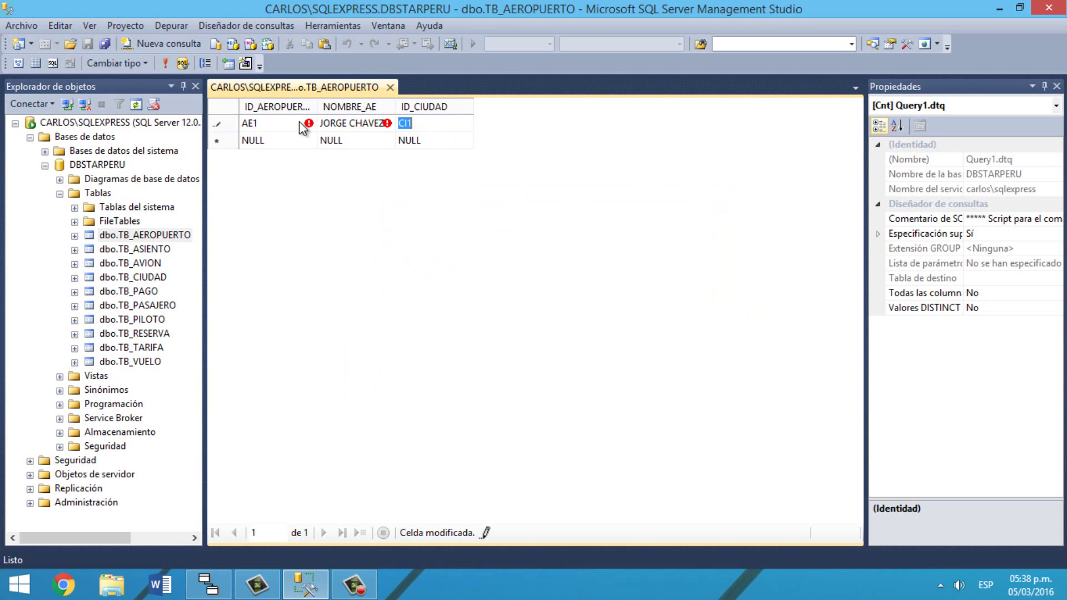
key("BackSpace")
left_click(263, 129)
key("ctrl+0")
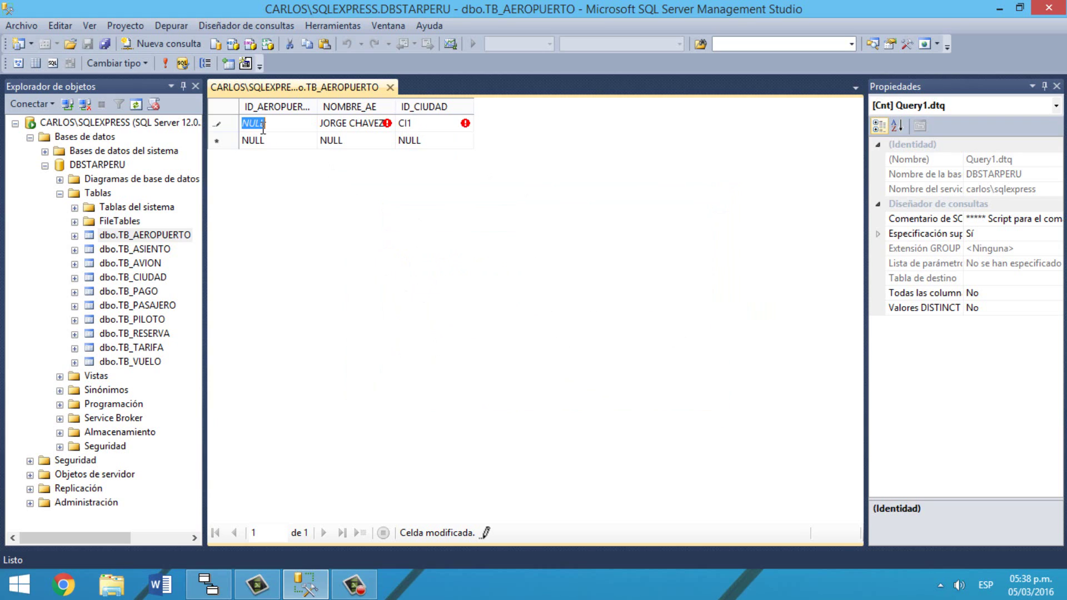
left_click(345, 126)
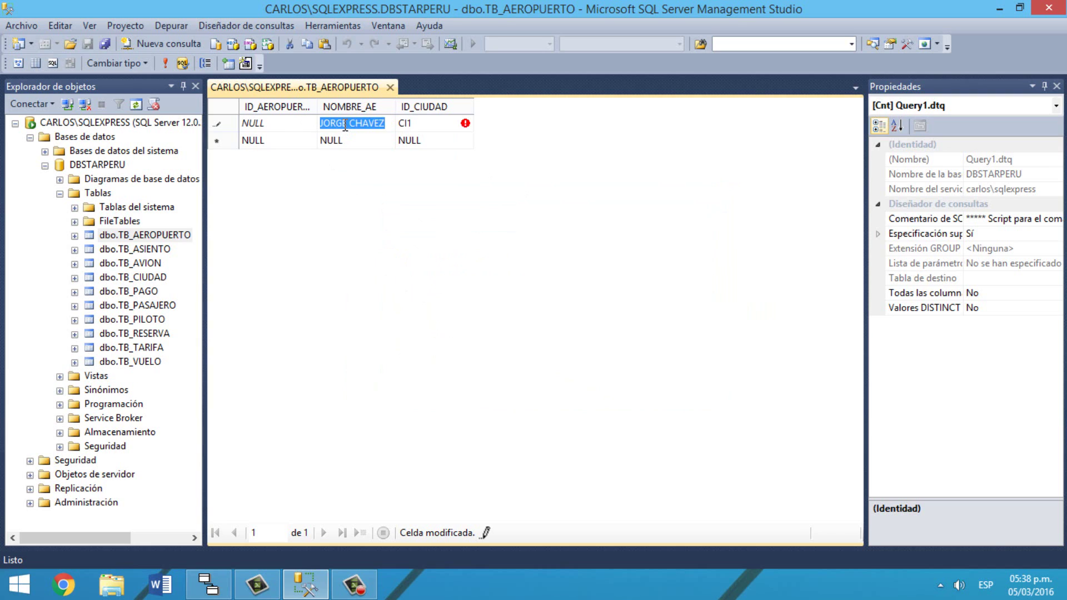
key("ctrl+0")
left_click(427, 122)
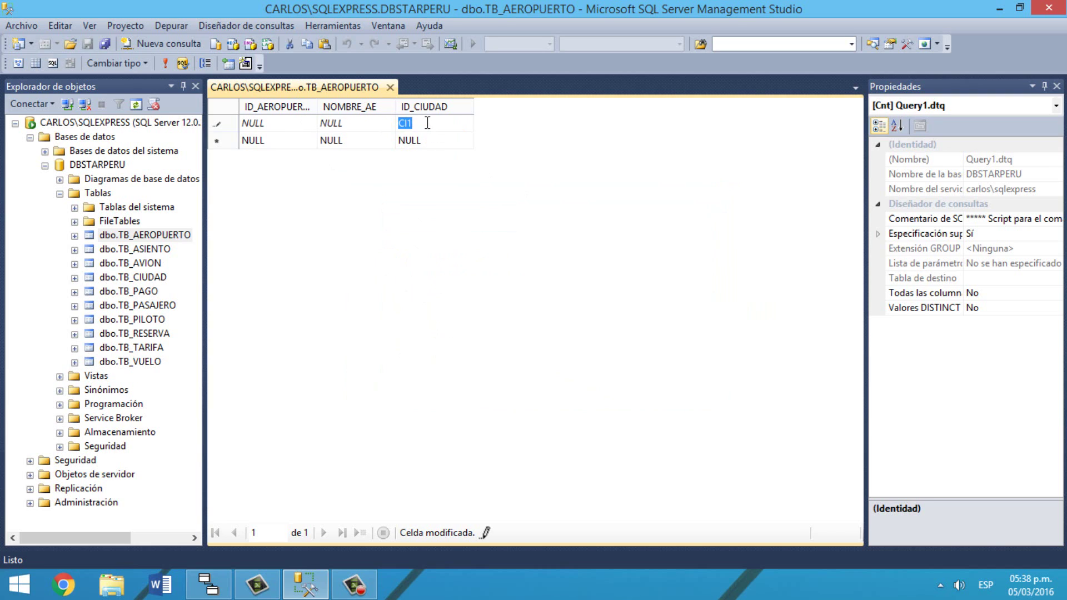
key("ctrl+0")
left_click(390, 87)
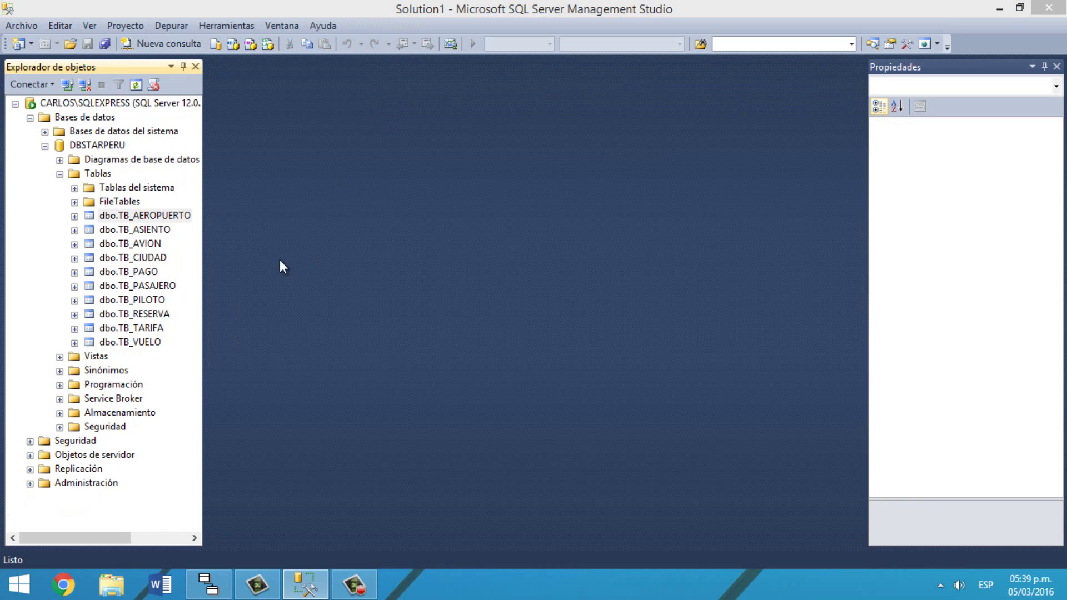
Step: Open TB_CIUDAD's edit grid and enter city CI1 LIMA
right_click(155, 258)
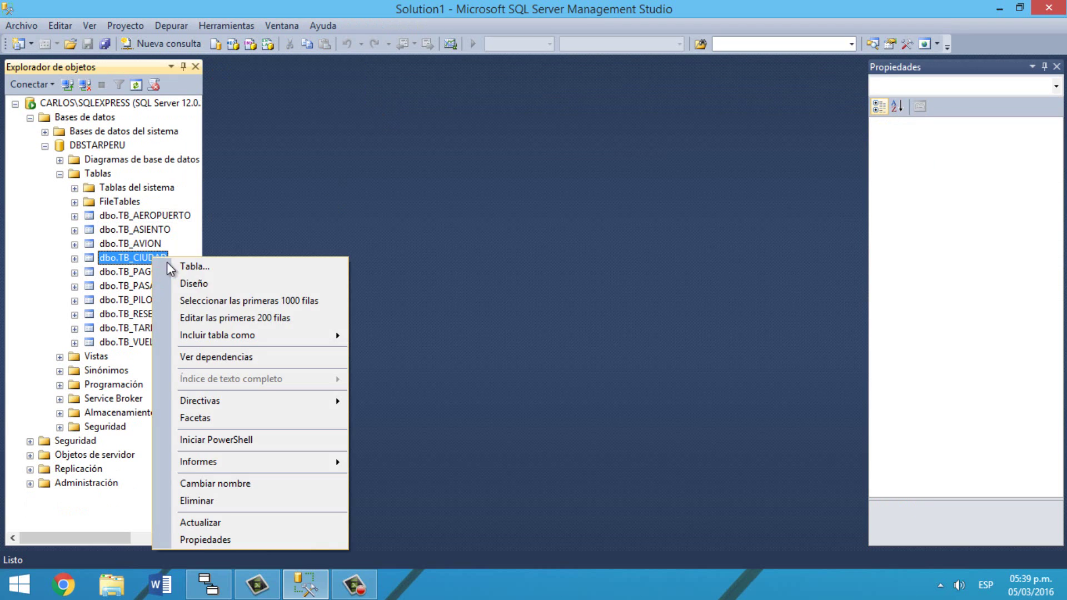
left_click(270, 317)
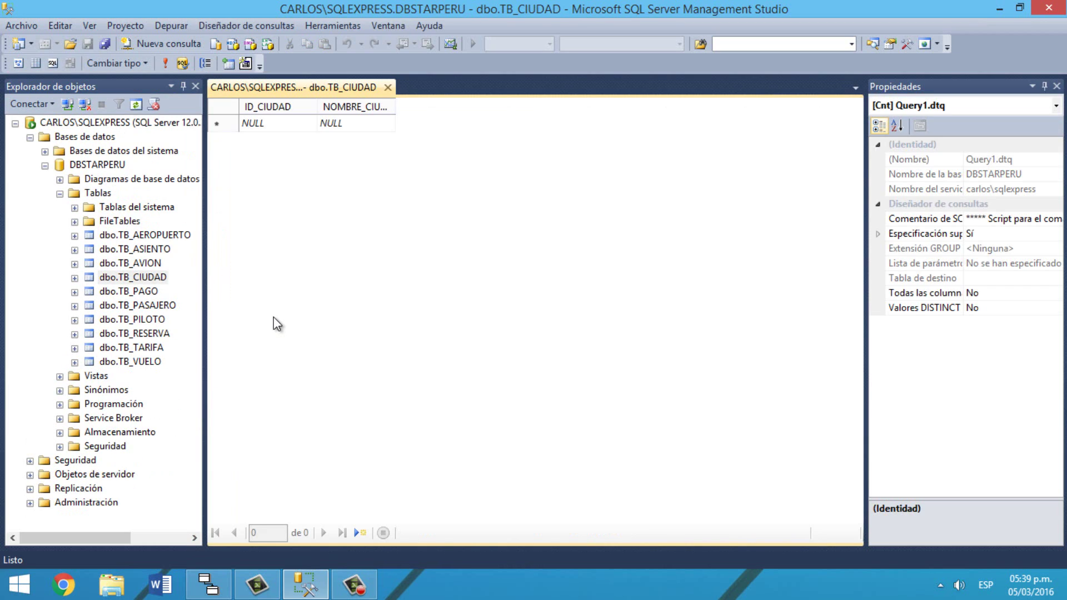
left_click(268, 122)
type("CI1")
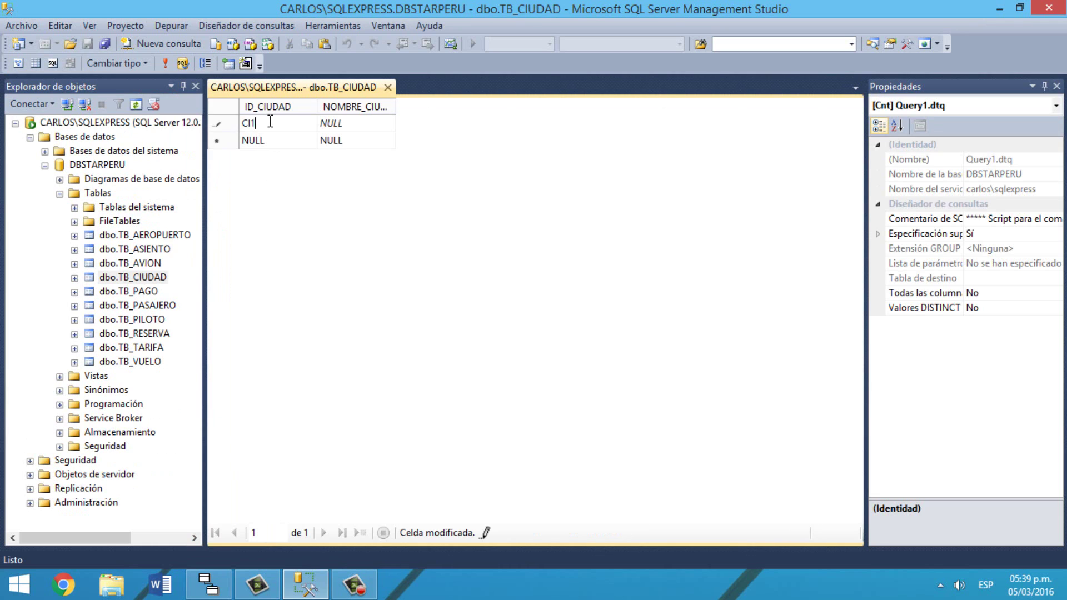
key("Tab")
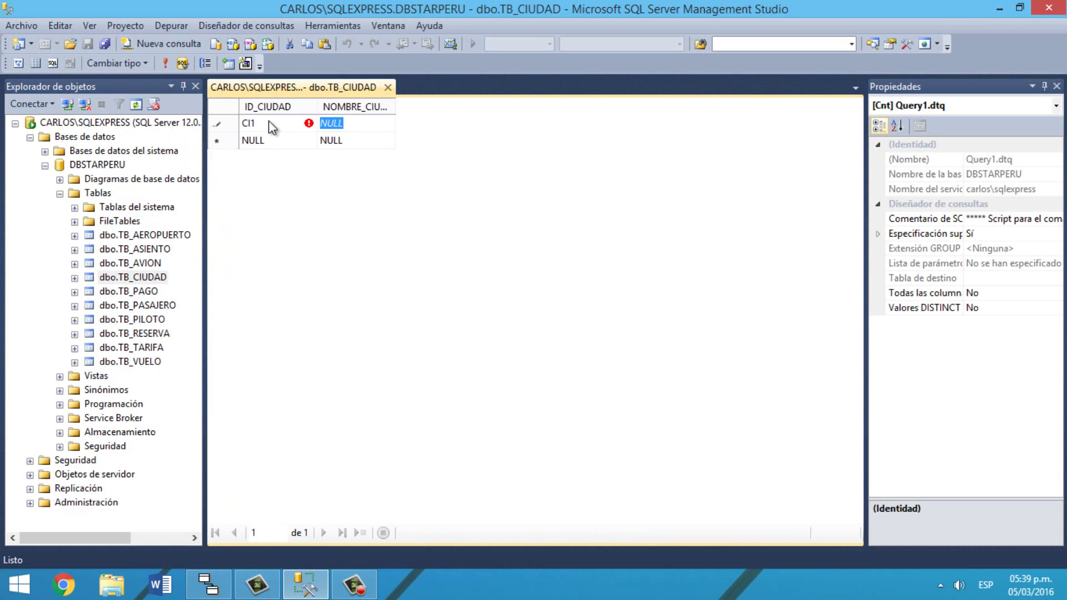
type("LIMA")
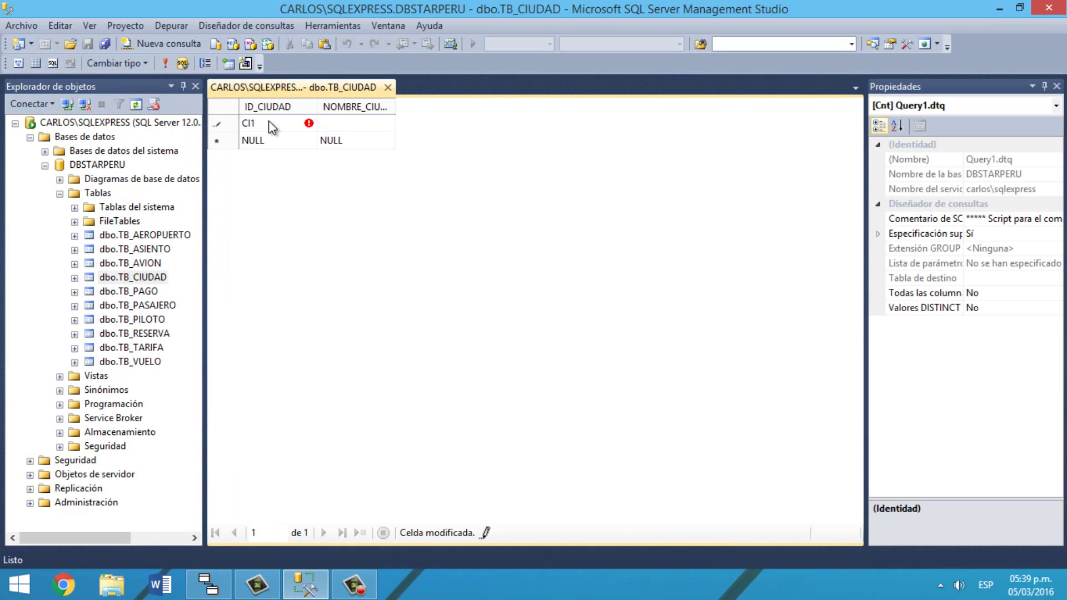
key("Return")
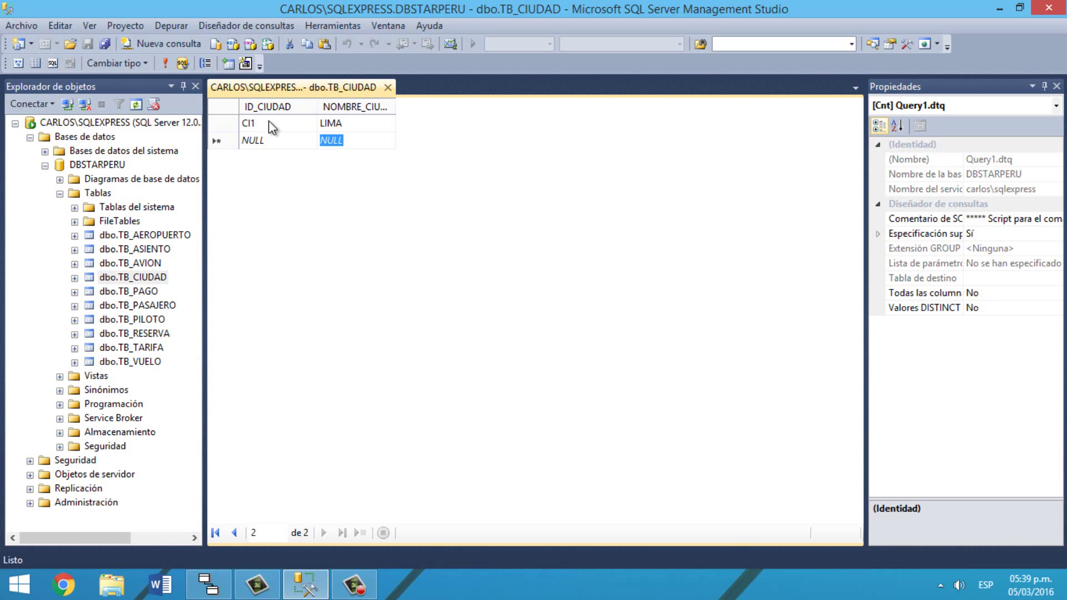
Step: Enter cities CI2 IQUITOS and CI3 HUÁNUCO, committing each row
type("CI2")
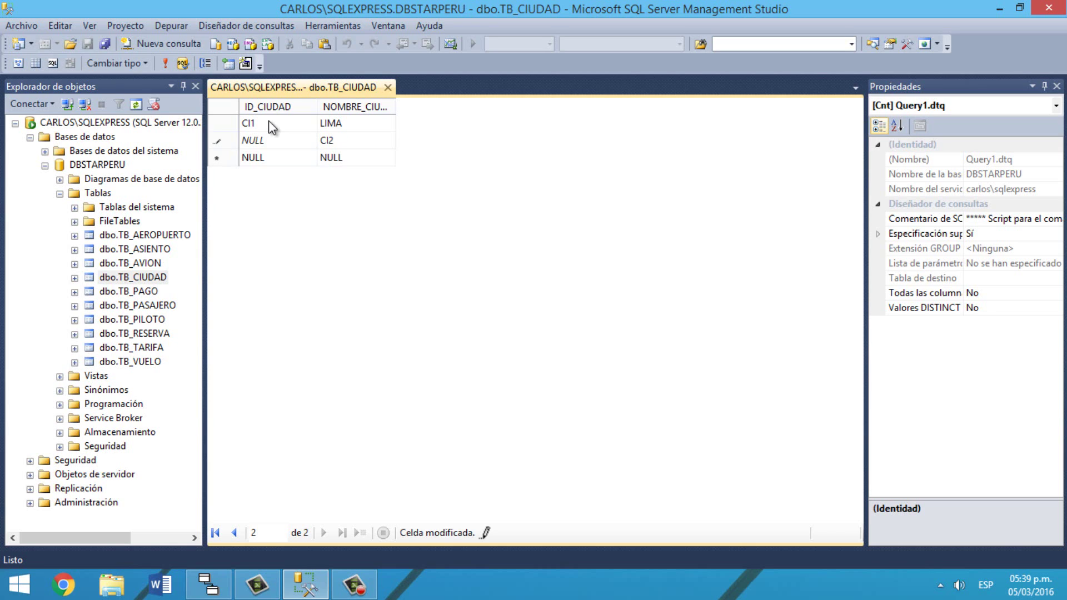
left_click(290, 139)
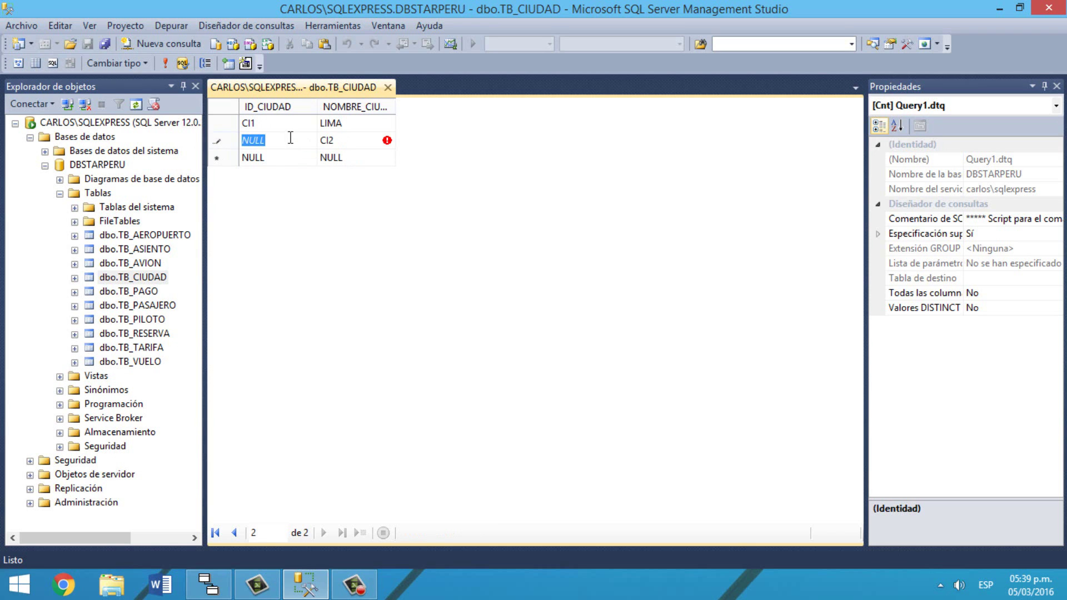
type("CI2")
key("Tab")
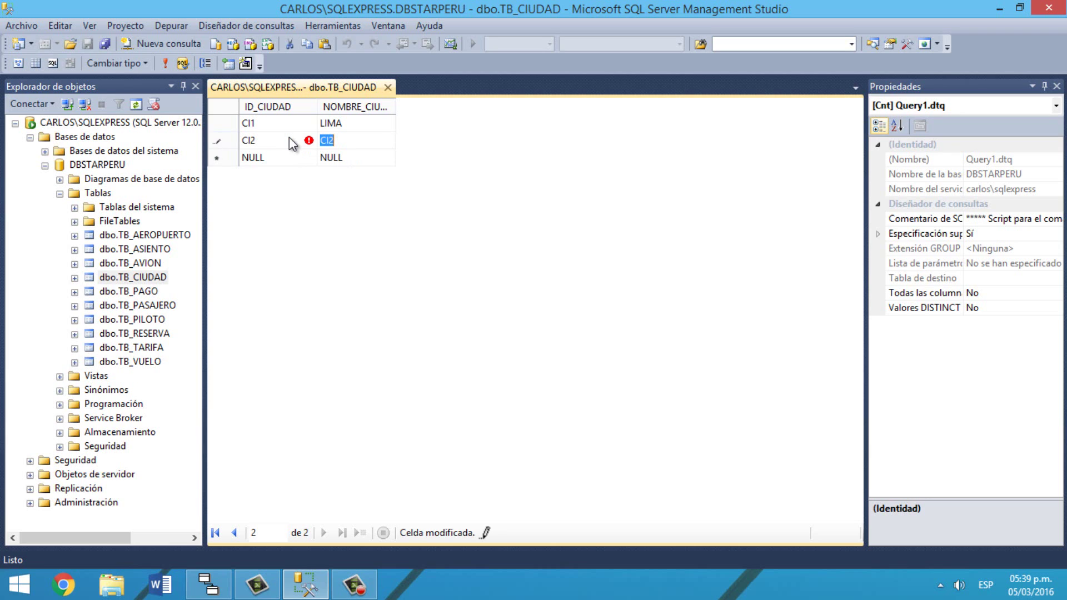
type("IQUITOS")
key("Return")
key("shift+Tab")
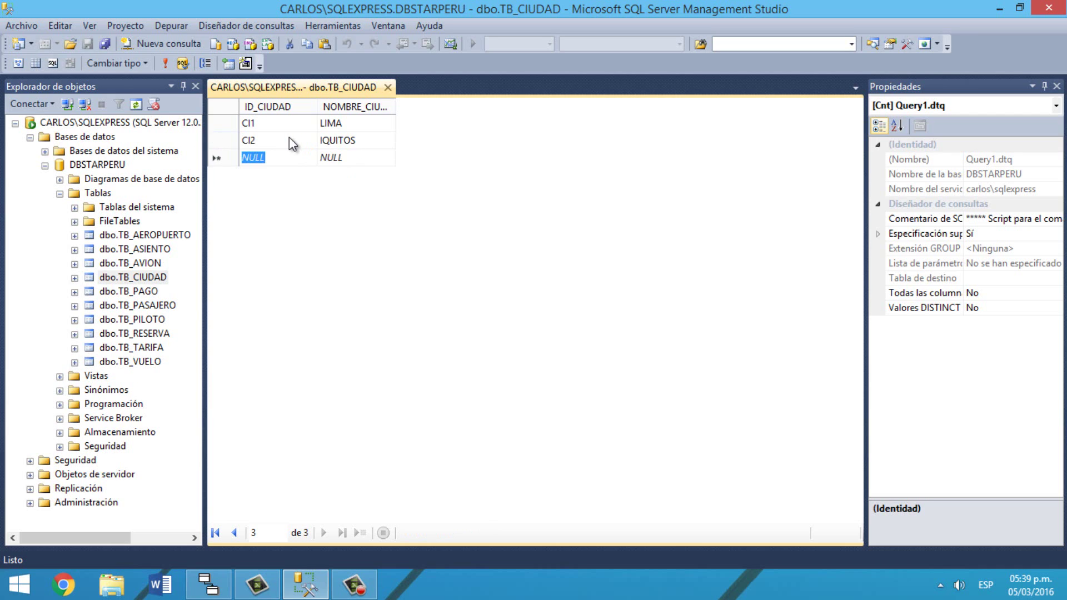
type("CI3")
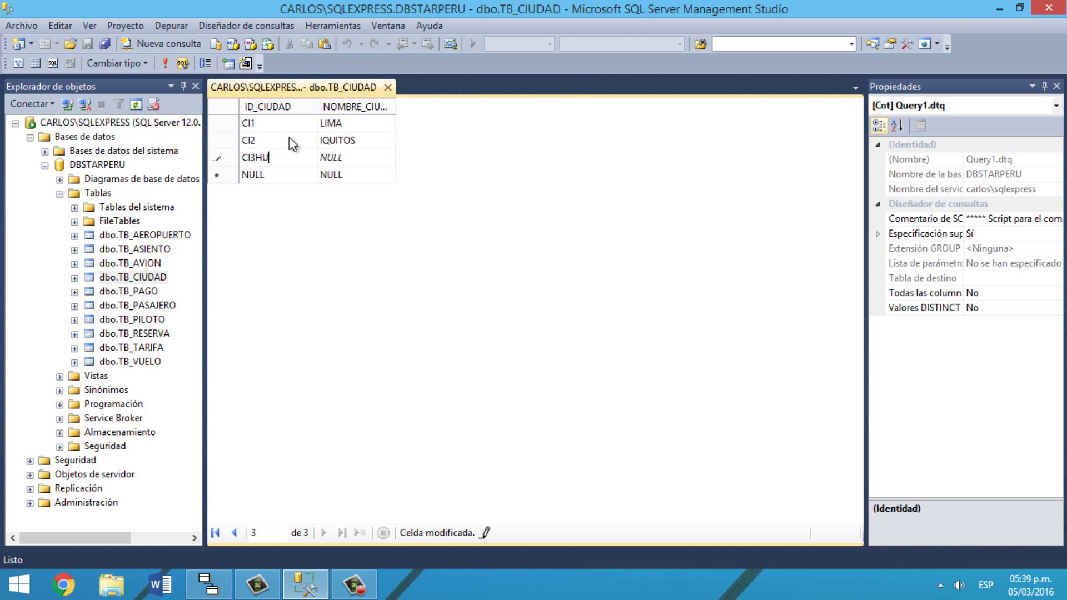
key("Tab")
type("HUÁNUCO")
left_click(276, 169)
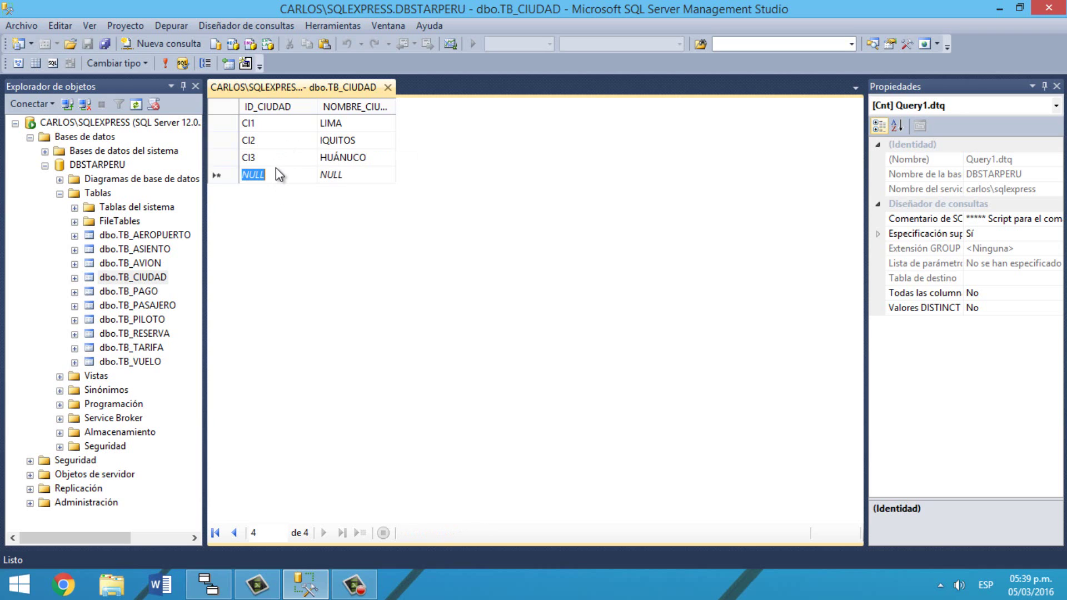
Step: Add cities CI4 CUSCO and CI5 PUCALLPA to the TB_CIUDAD grid
type("CI")
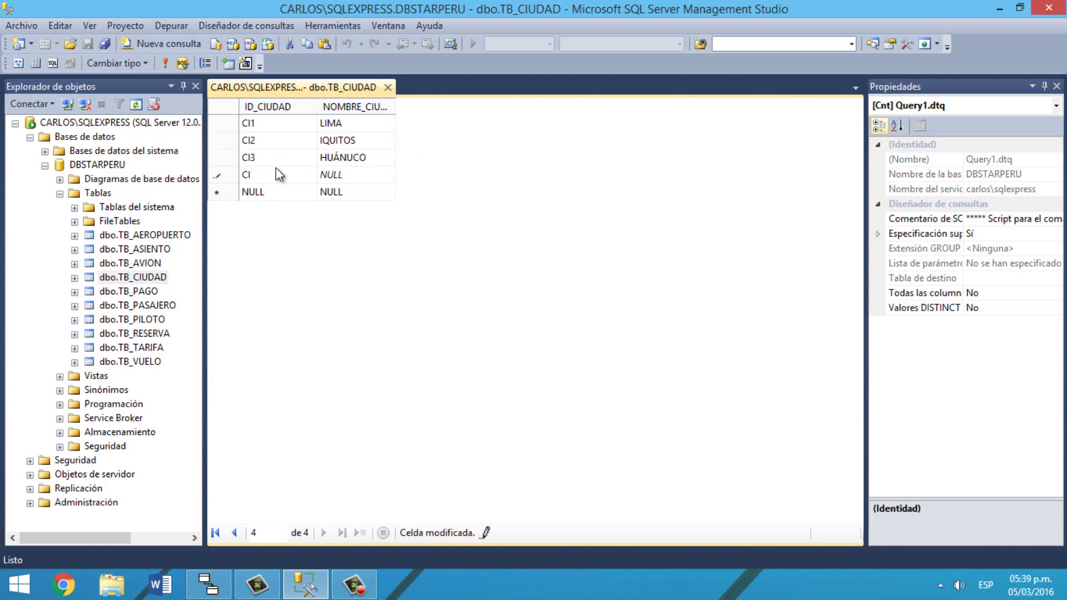
type("4")
key("Tab")
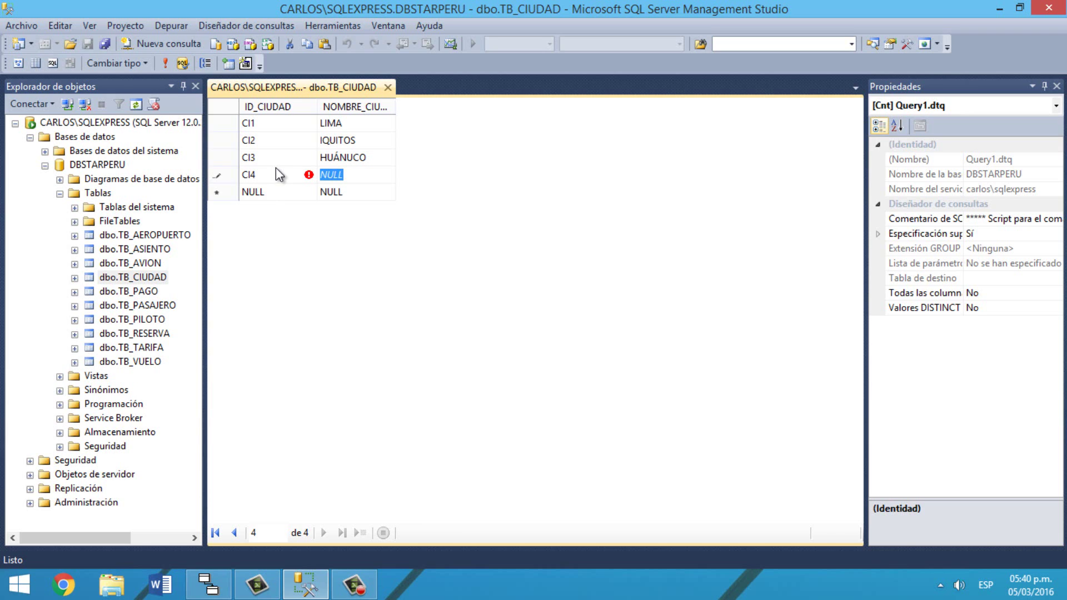
type("CUSCO")
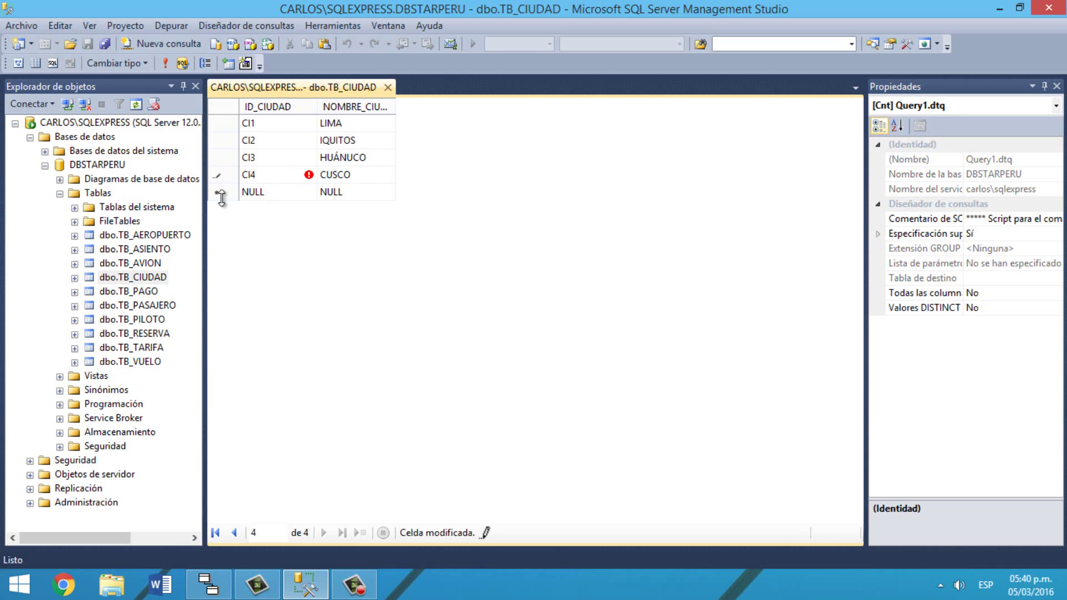
left_click(270, 186)
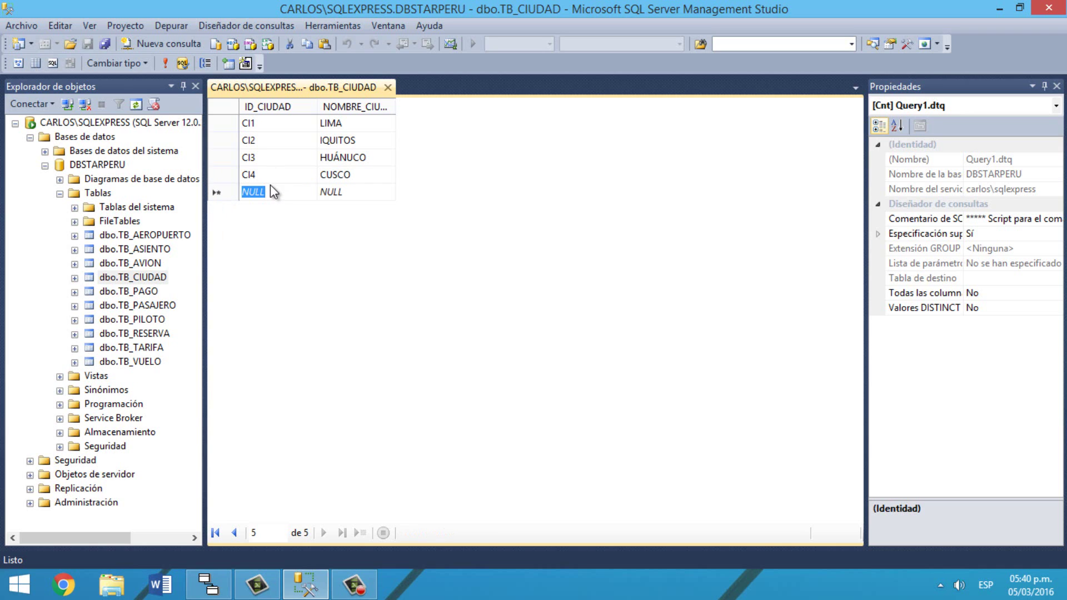
type("CI5")
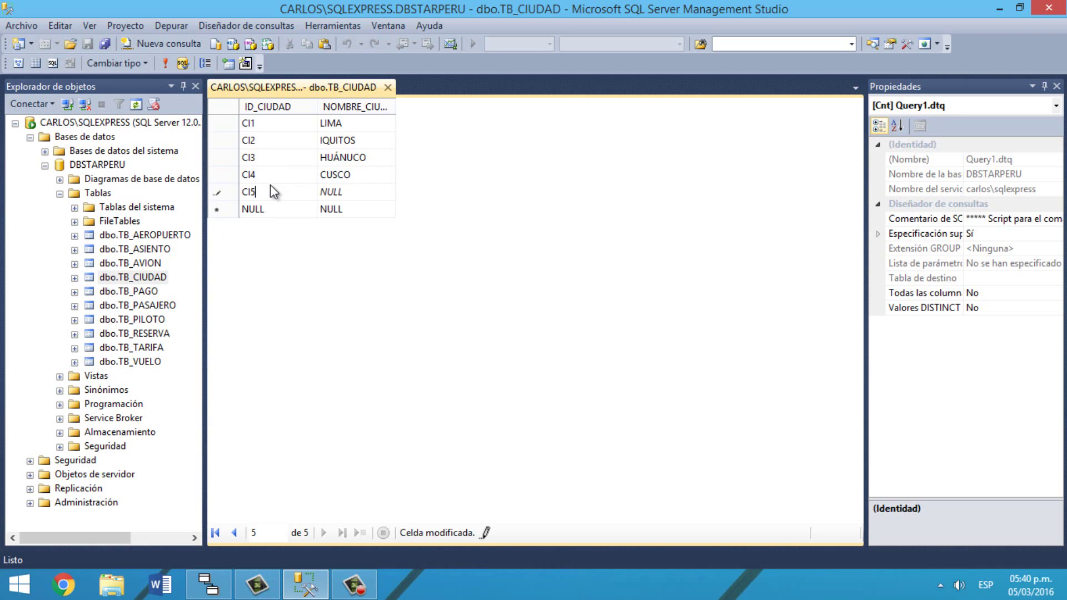
key("Tab")
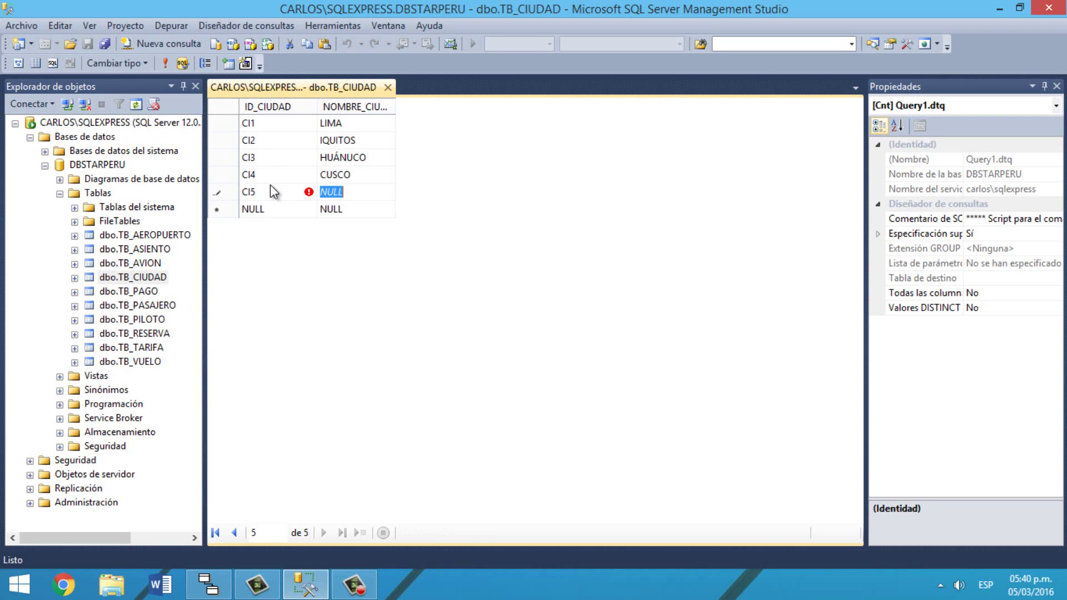
type("PUCAL")
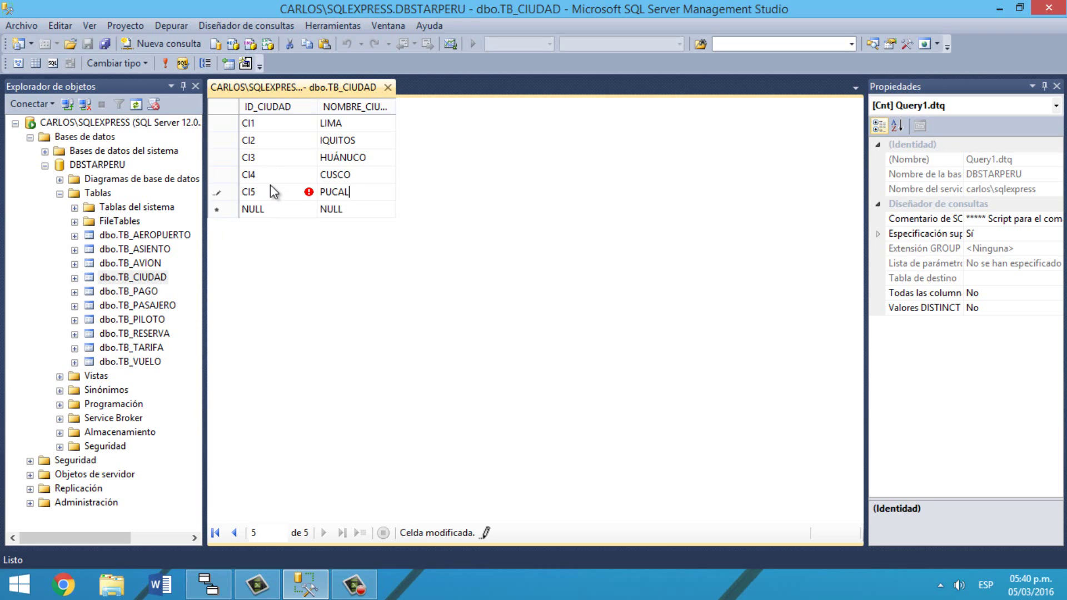
type("LPA")
left_click(275, 205)
Step: Add cities CI6 TARAPOTO and CI7 PUERTO MALDONADO and save the last row
type("CI6")
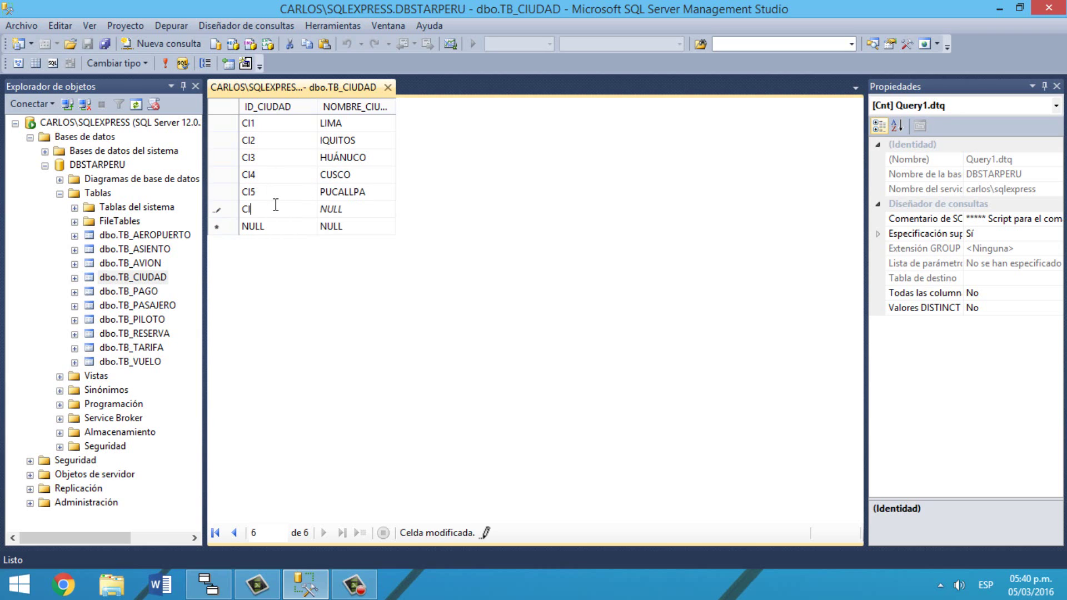
left_click(356, 211)
type("TARAPOTO")
left_click(272, 221)
type("CI7")
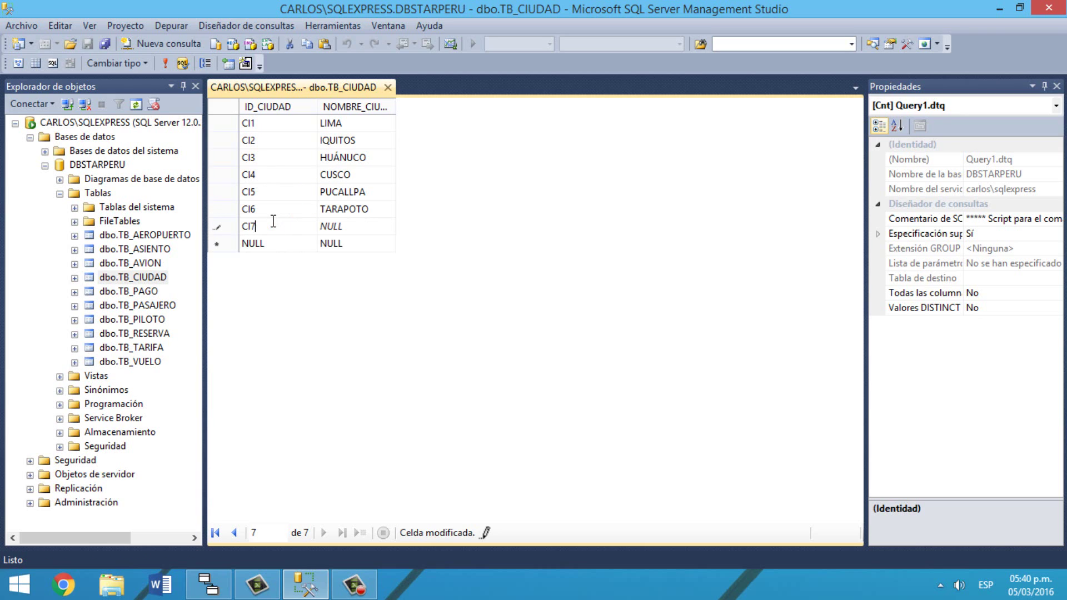
left_click(352, 226)
type("PUERTO MALD")
type("ONADO")
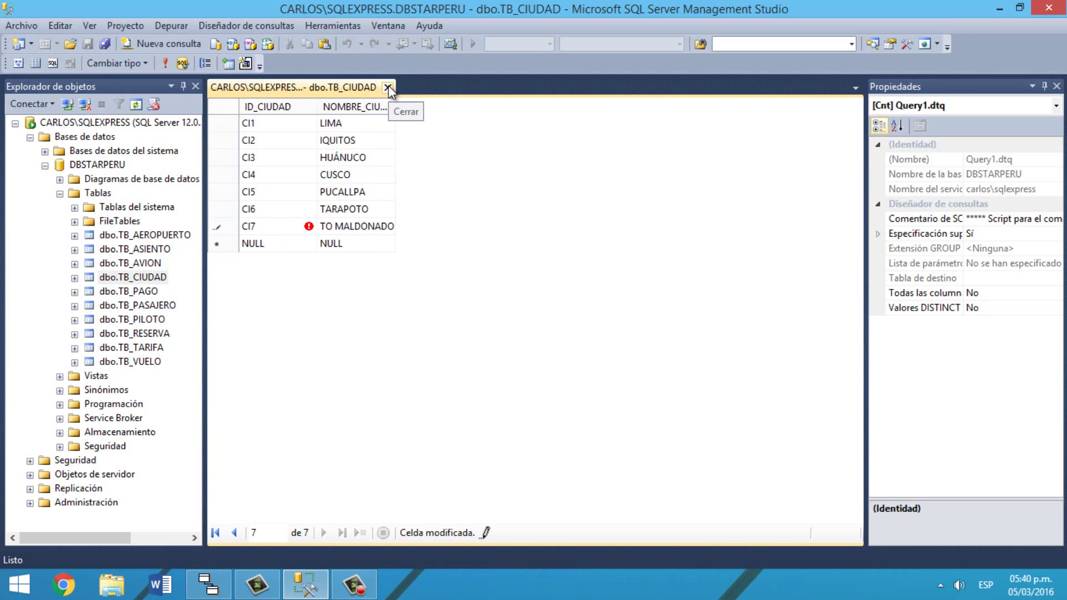
left_click(353, 246)
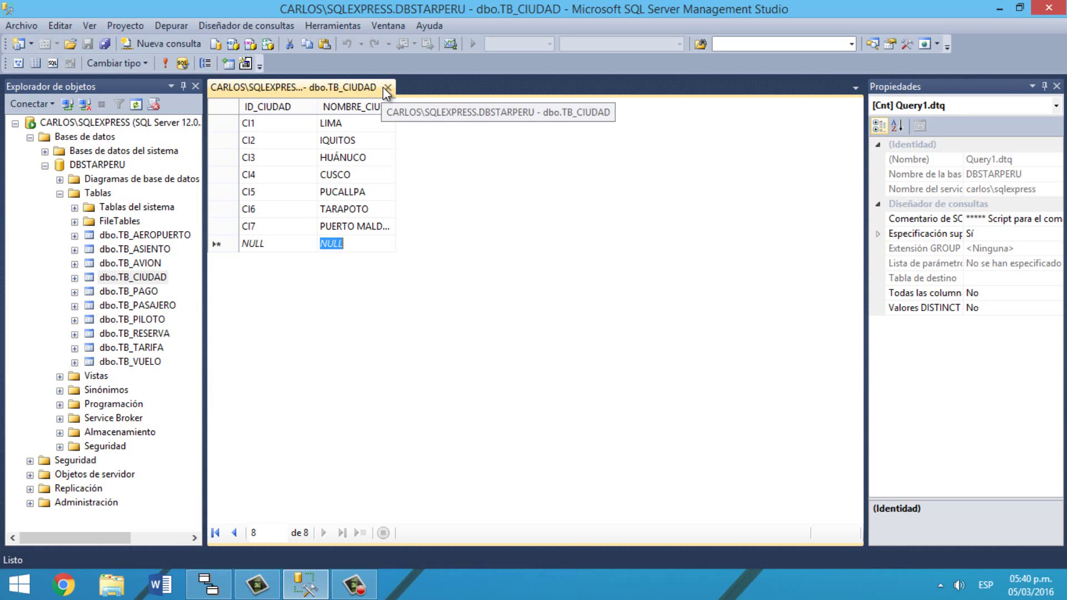
Step: Close the TB_CIUDAD editor and open dbo.TB_AEROPUERTO with Editar las primeras 200 filas
left_click(386, 87)
right_click(148, 215)
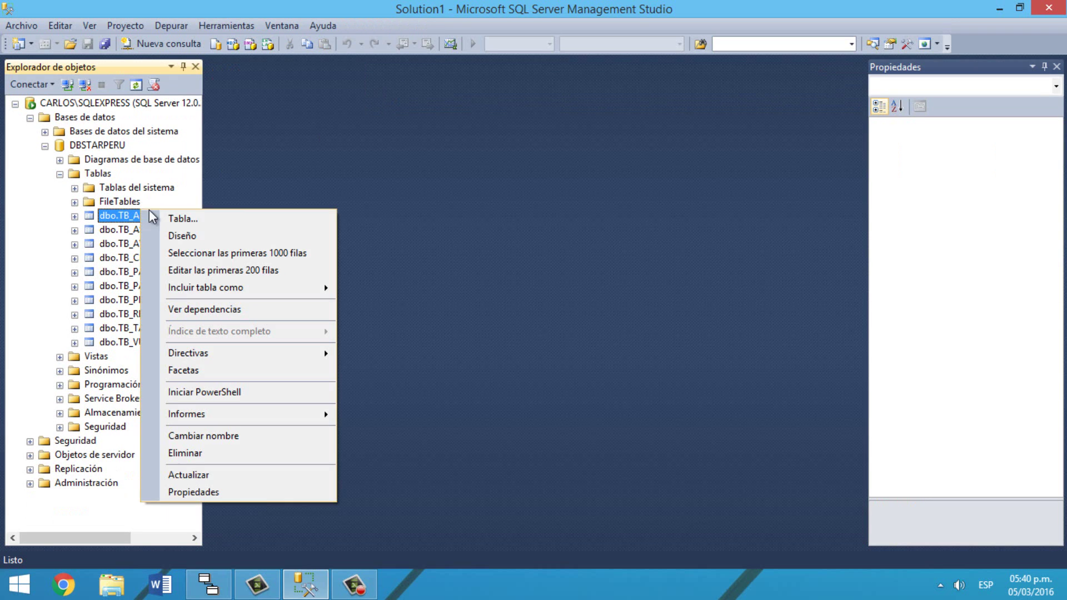
left_click(238, 263)
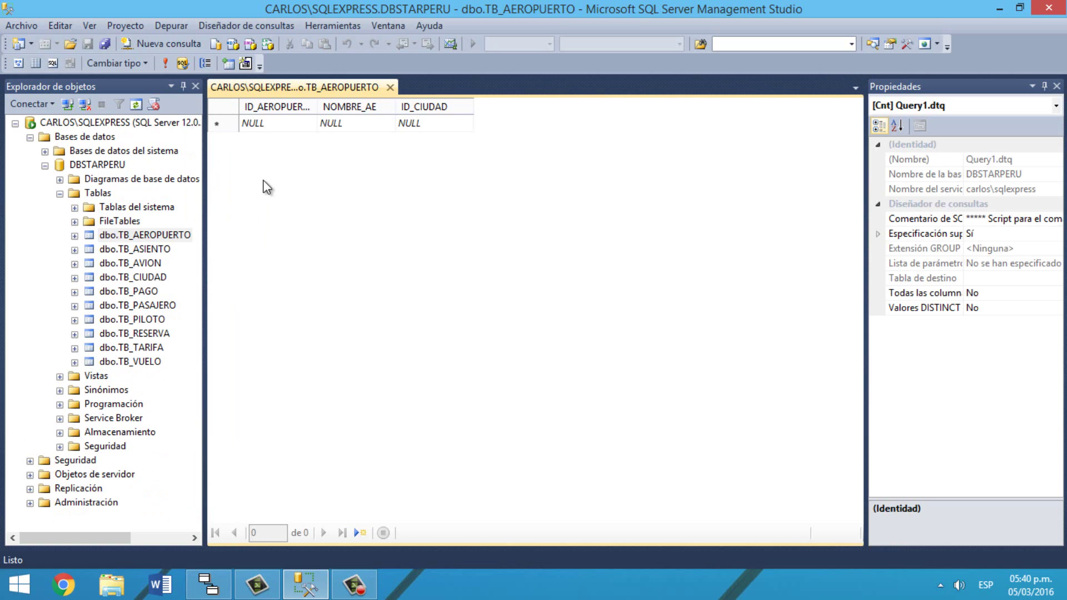
Step: Enter airport AE1 JORGE CHAVEZ in city CI1, fixing the mistyped city id
left_click(282, 122)
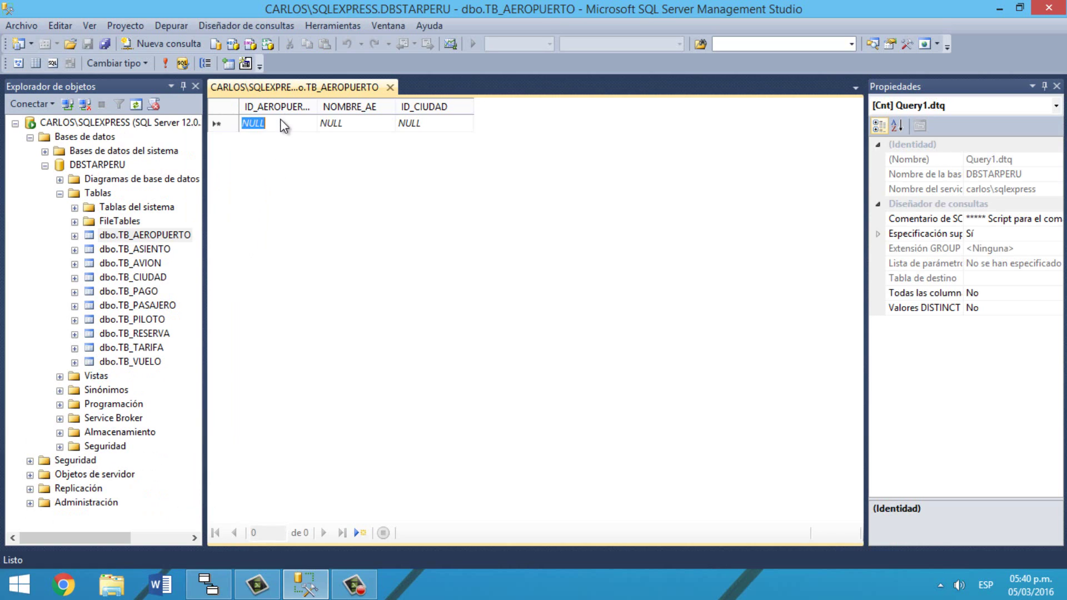
type("AE1")
key("Tab")
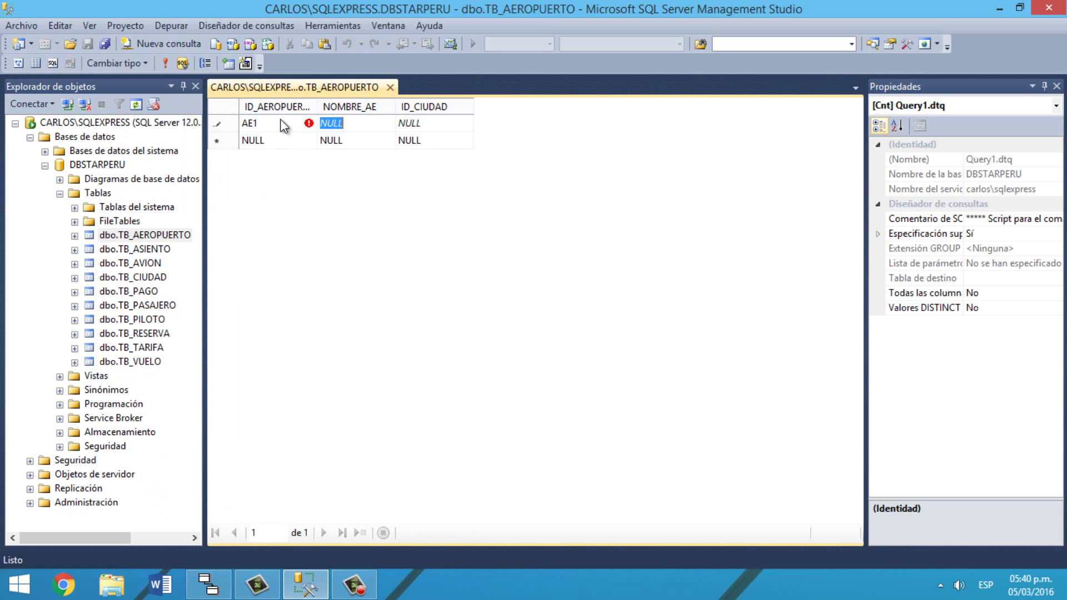
type("JORGE C")
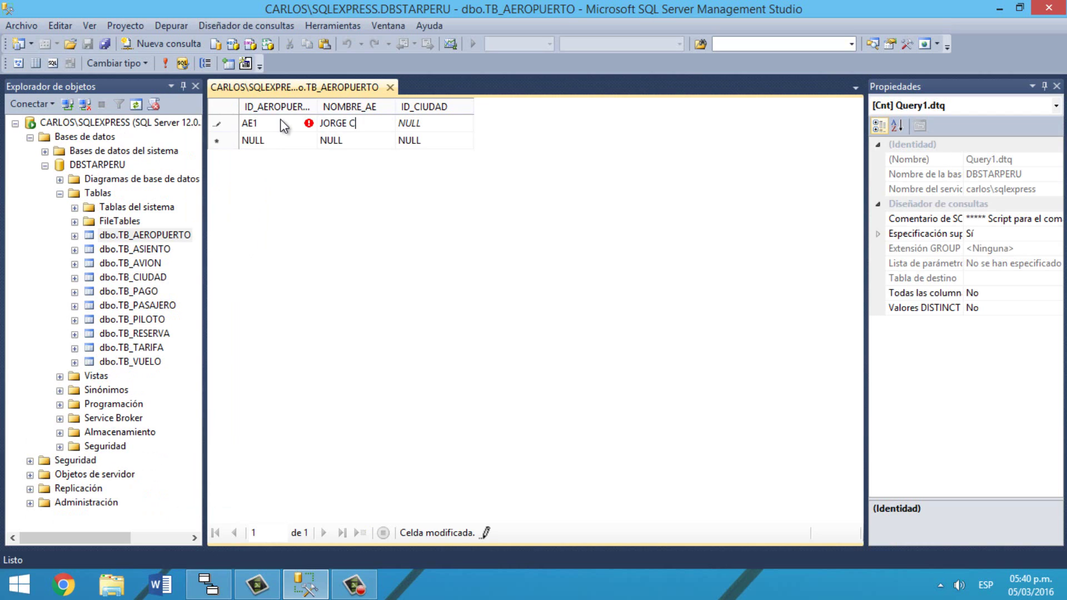
type("HAVEZ")
key("Tab")
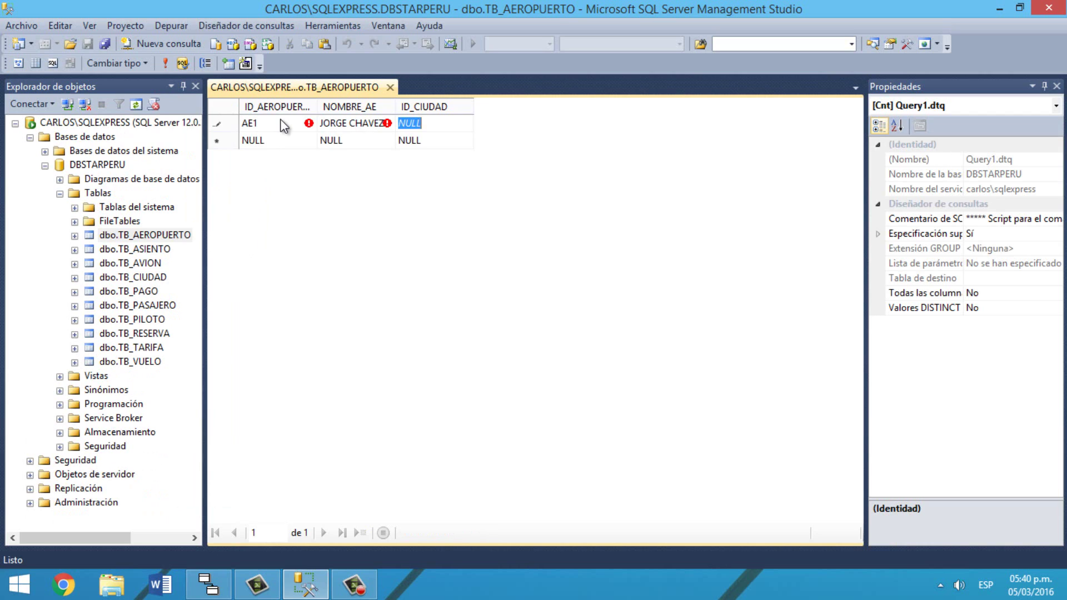
type("C1")
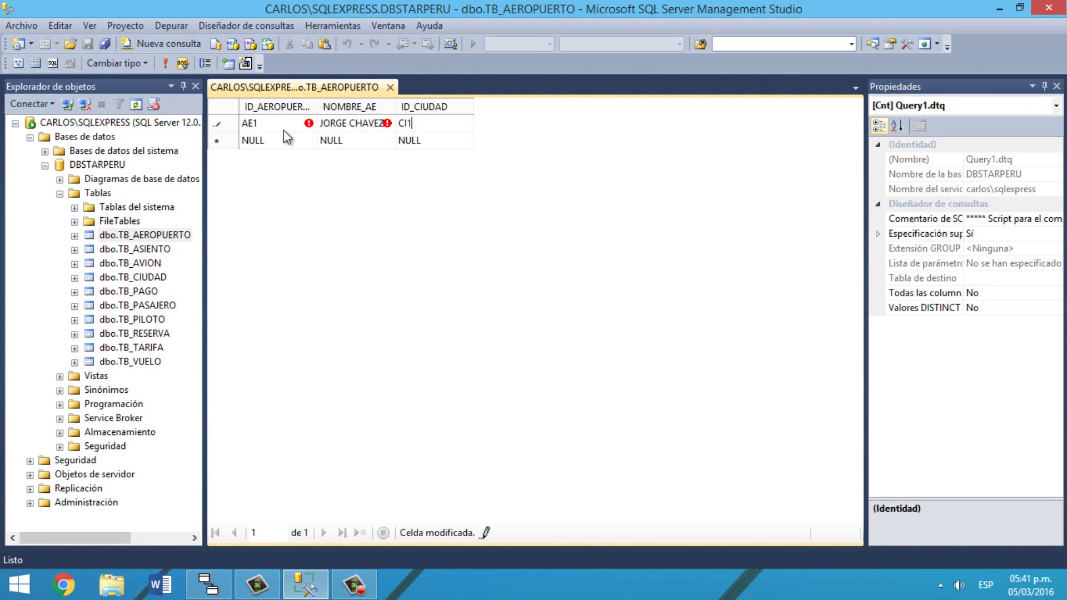
key("BackSpace")
key("BackSpace")
type("CI1")
key("Tab")
Step: Enter airport AE2 'Coronel FAP Francisco Secada Vignetta' in city CI2
type("AE2")
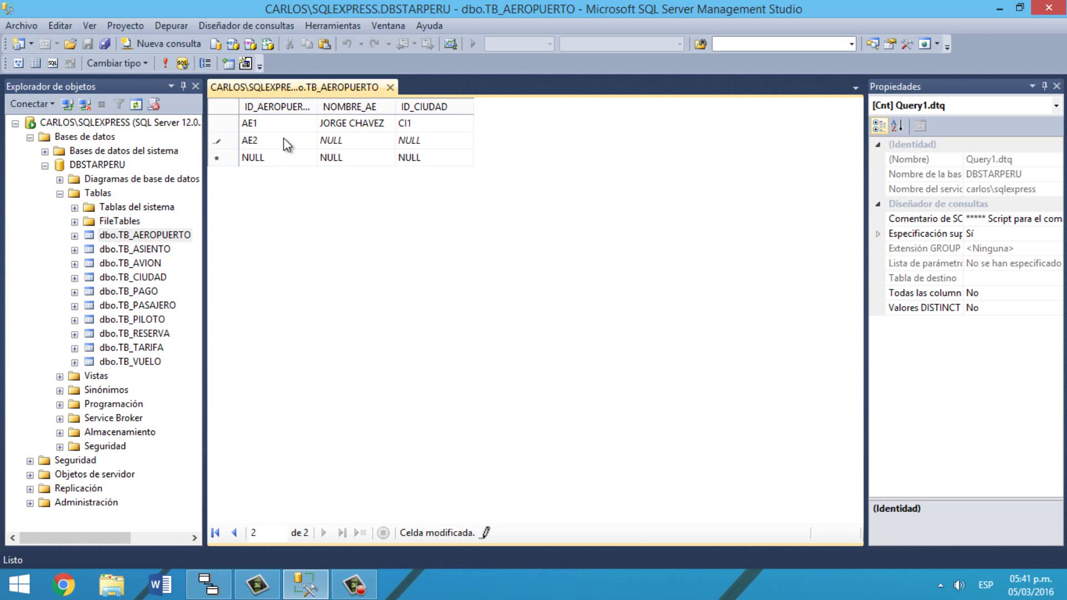
key("Tab")
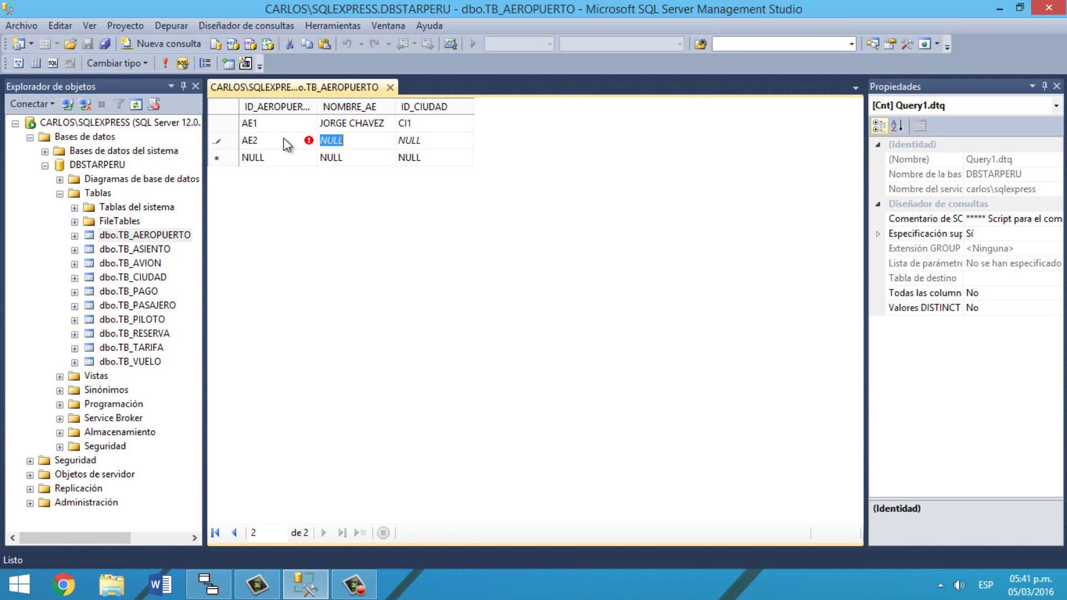
type("Coronel ")
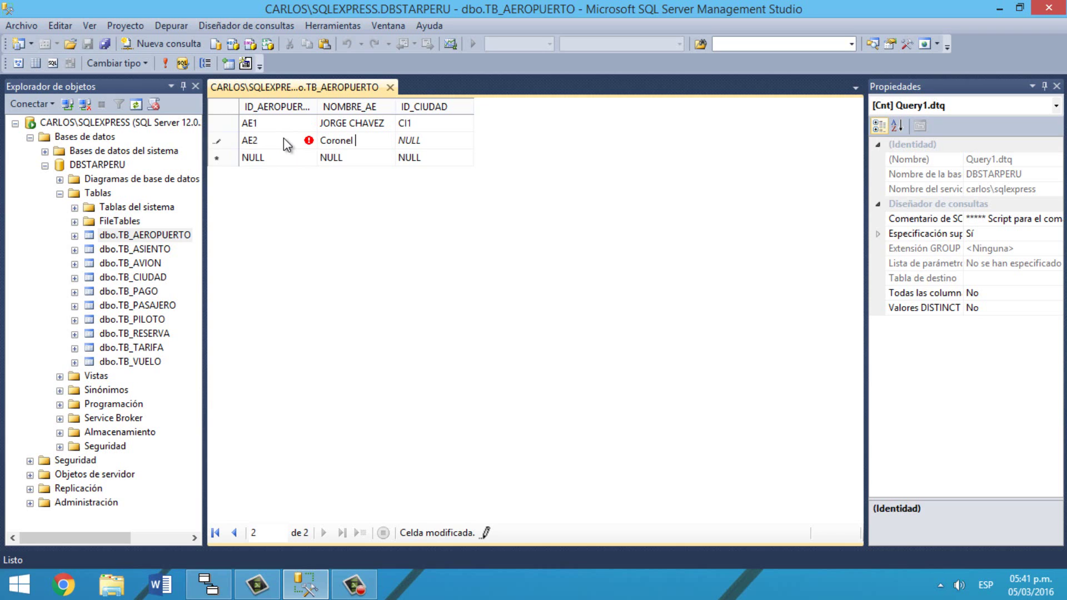
type("FAP Francia")
key("BackSpace")
type("sc")
type("o S")
type("ecada")
type(" Vignett")
type("a")
key("Tab")
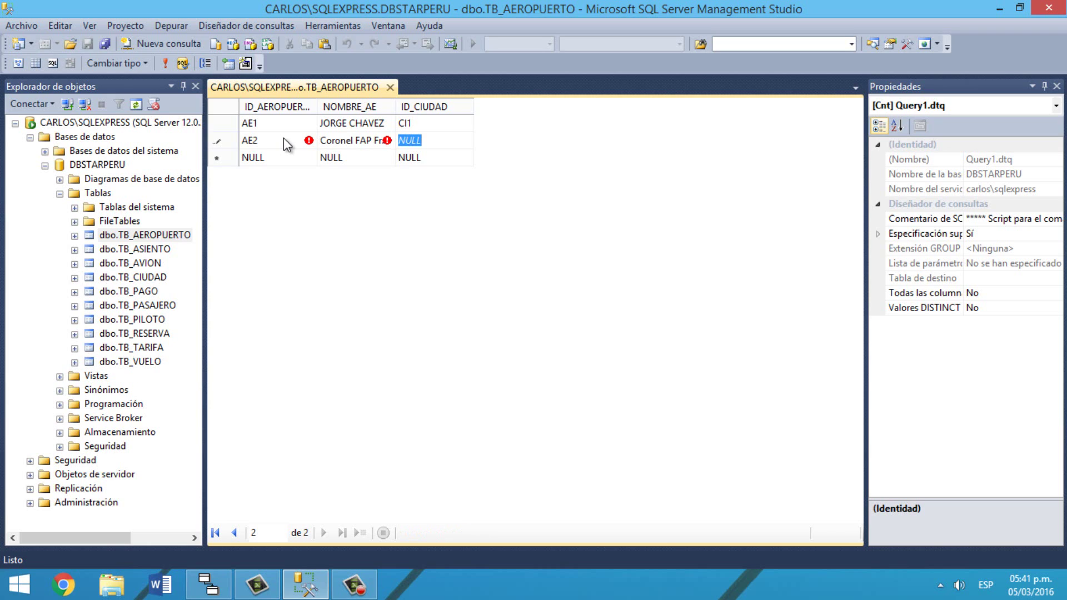
type("CI2")
key("Tab")
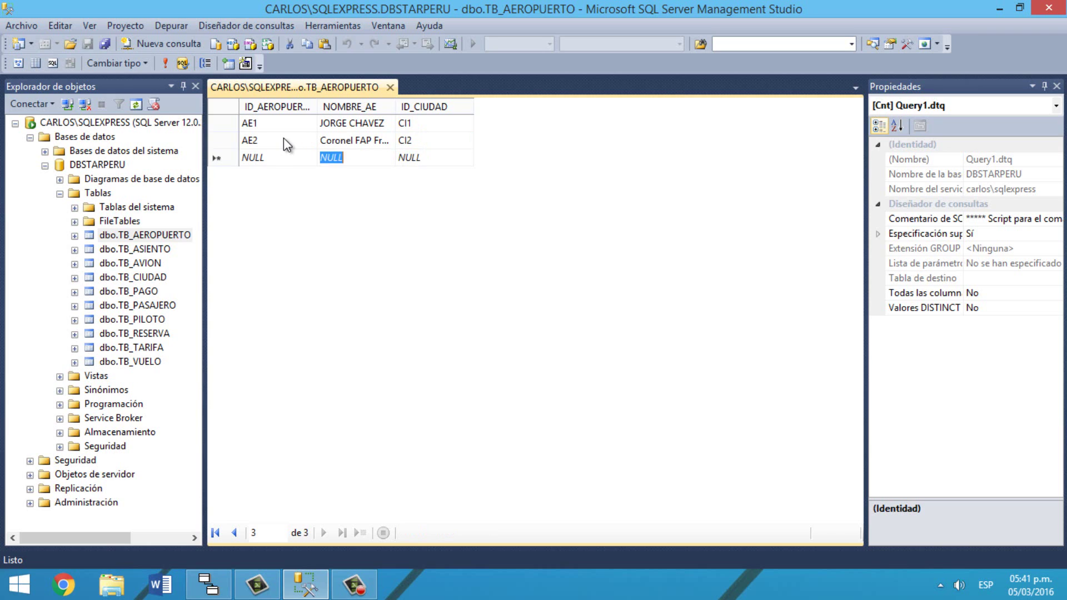
Step: Enter airport AE3 'Álferez FAP David Figueroa' with city CI3 and commit the row
key("shift+Tab")
type("AE3")
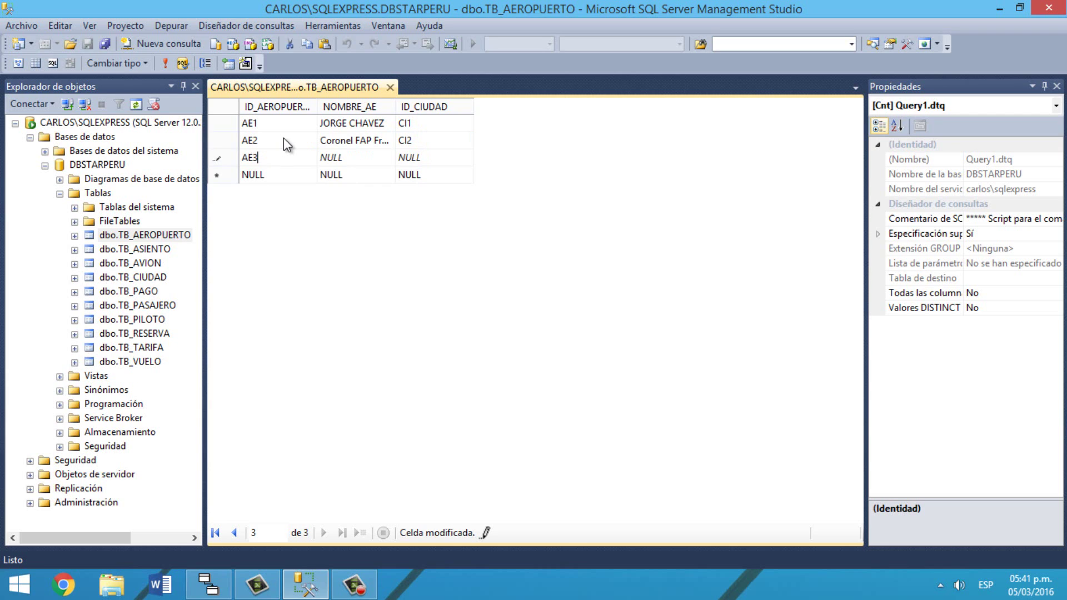
key("Tab")
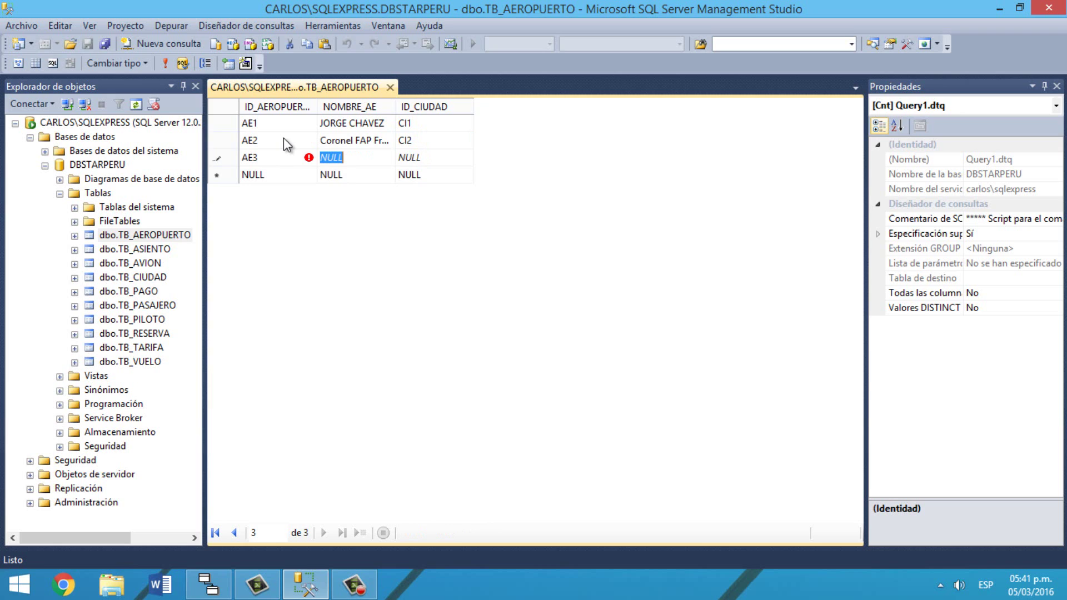
type("Al")
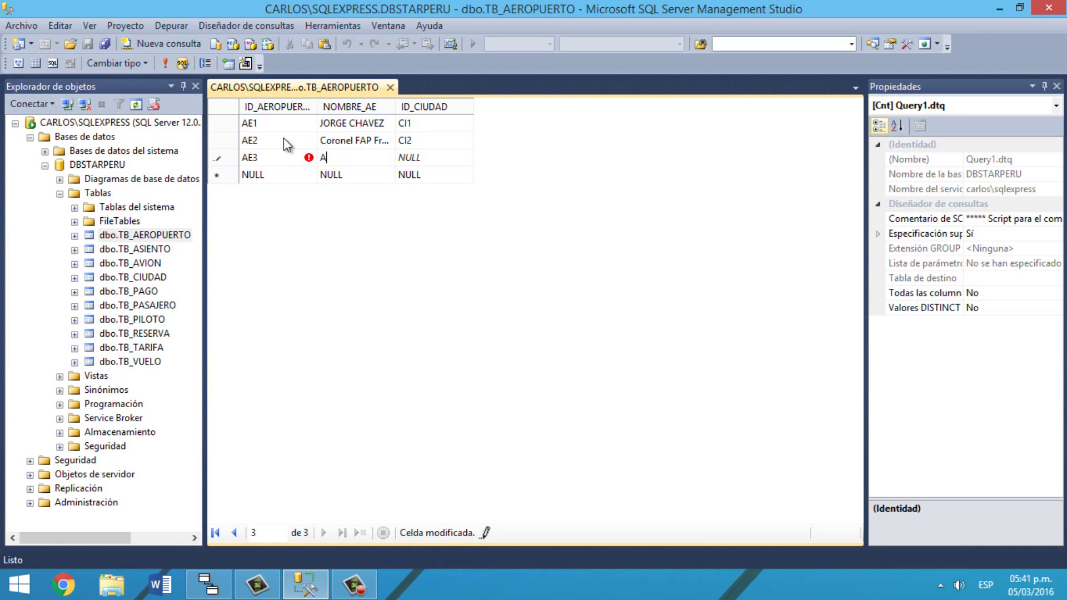
key("BackSpace")
key("BackSpace")
type("Álf")
type("ere")
type("z FAP")
type(" David")
type(" Figuero")
type("a")
key("Tab")
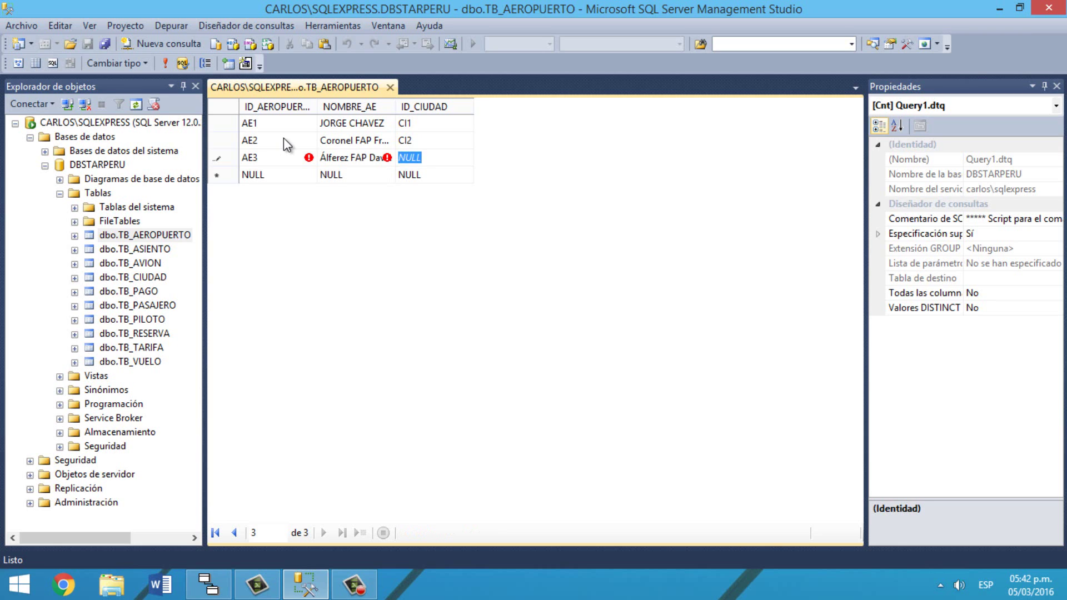
type("CI3")
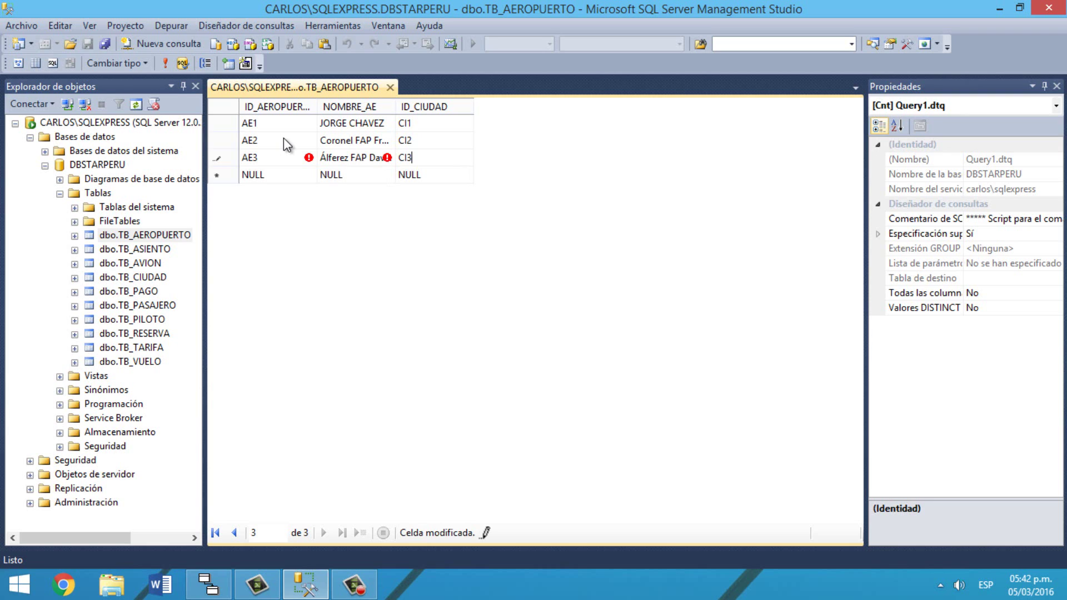
key("Return")
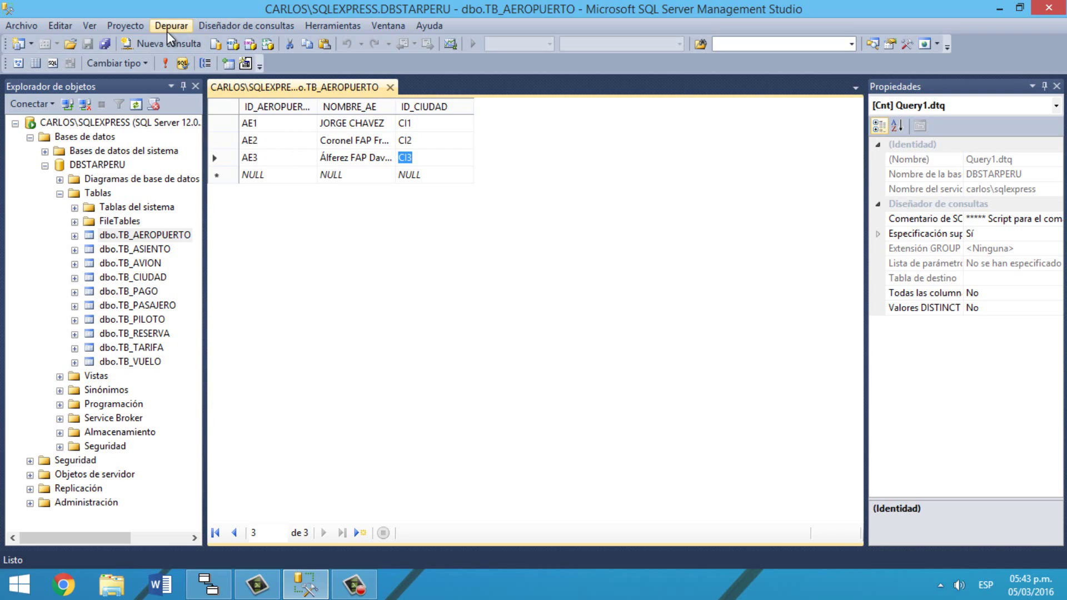
Step: Open a new query connected to the local server and type USE DBSTARPERU
left_click(210, 42)
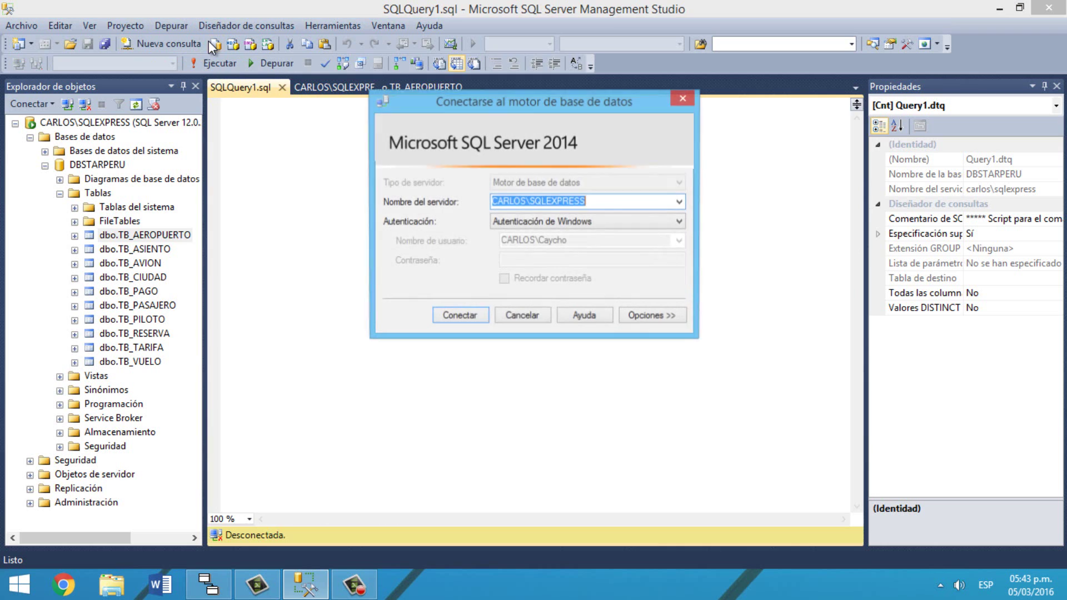
left_click(467, 319)
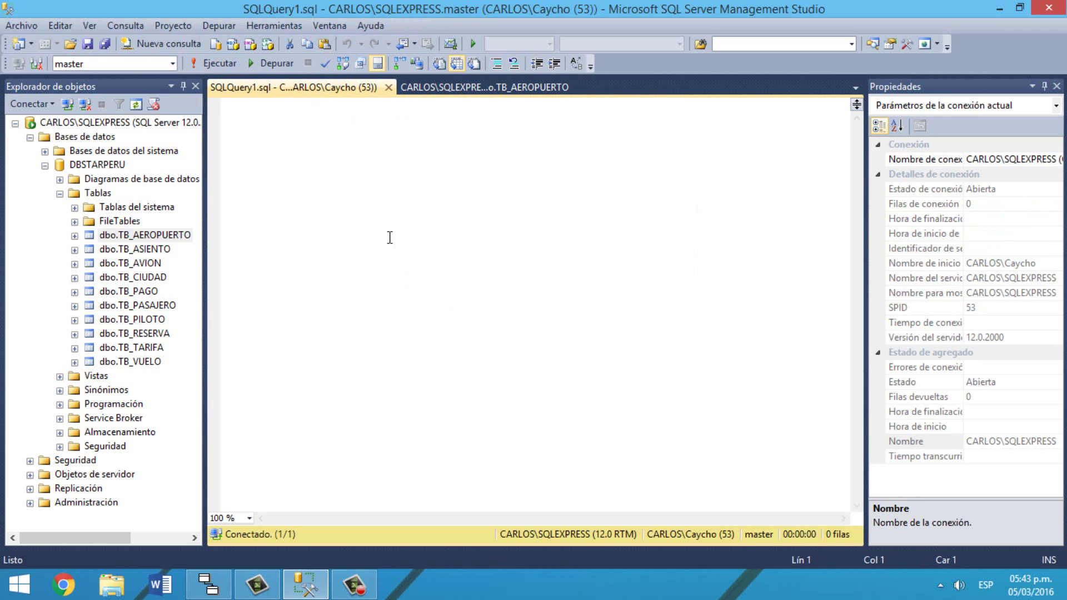
type("USE D")
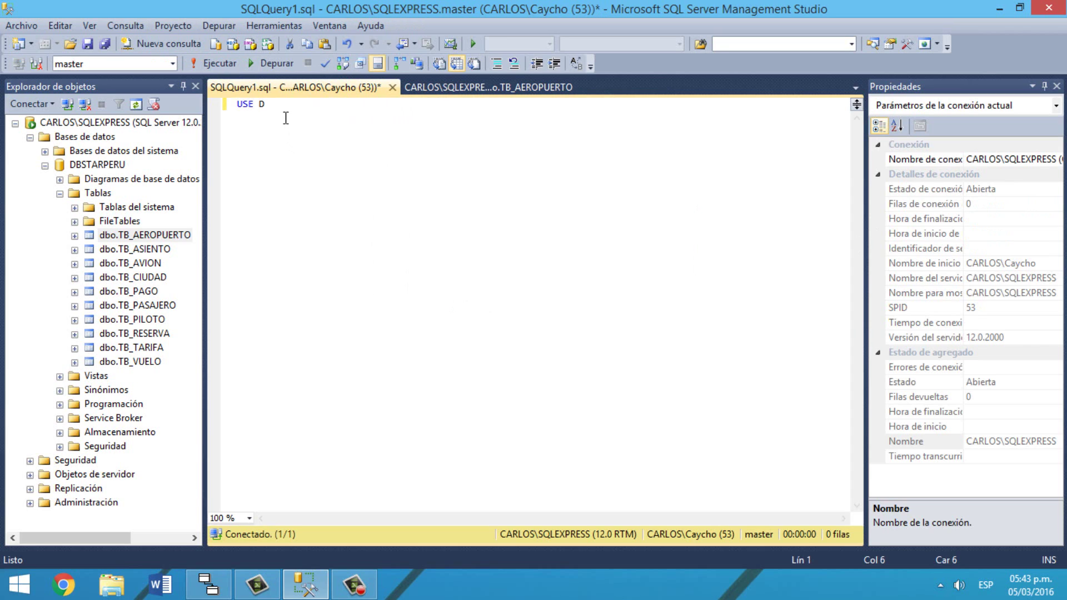
type("BSTARPERU")
key("Return")
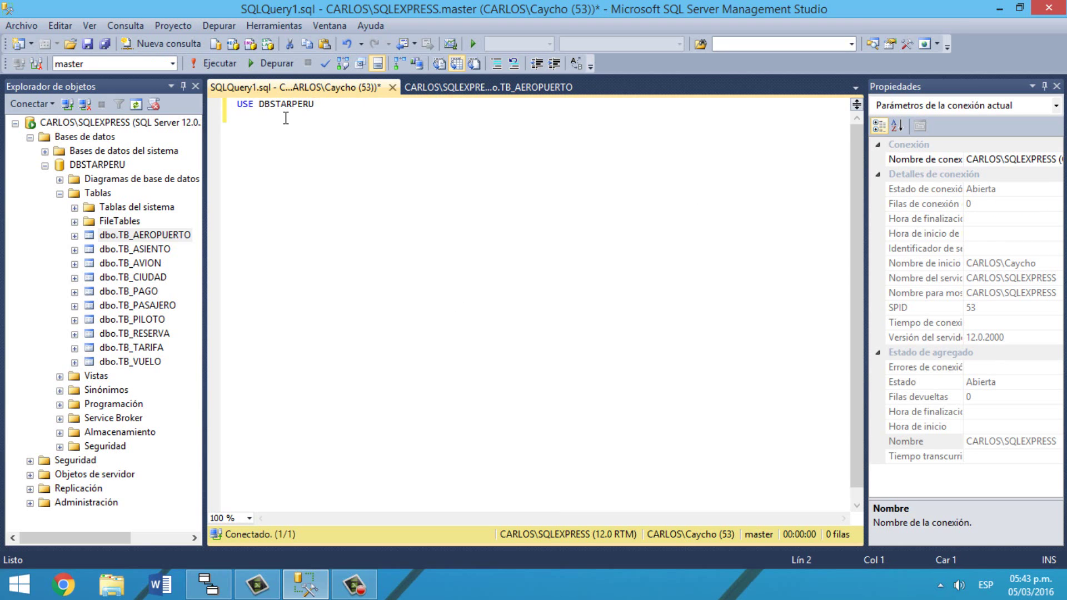
key("Return")
Step: Write INSERT INTO TB_PILOTO(ID_PILOTO,RUC,NOMBRE_PIL) with VALUES for 'PI01', the pilot's RUC and full name
type("INSERT INTO")
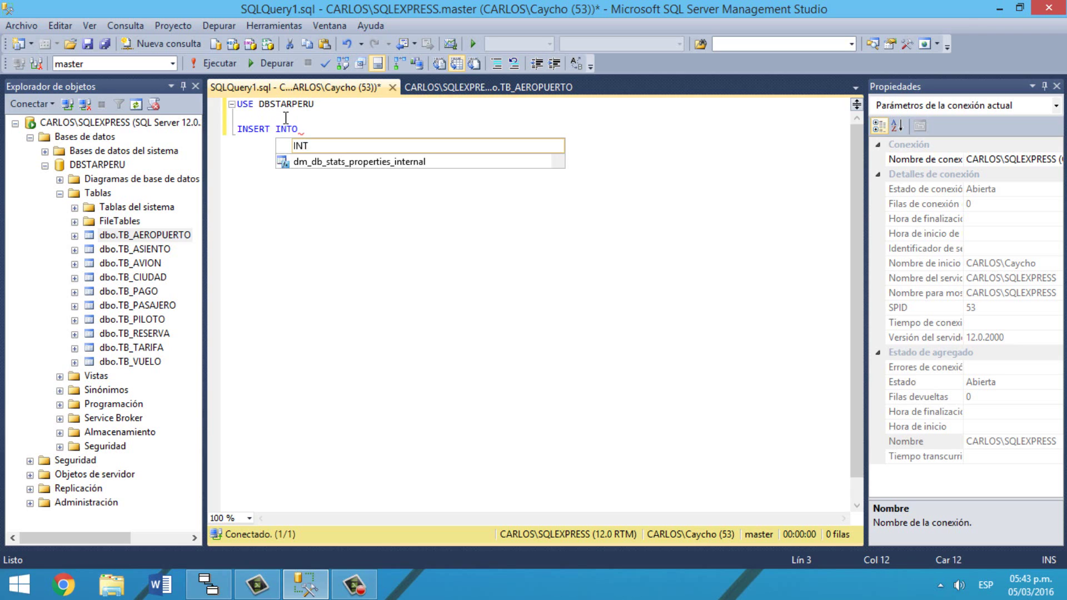
type(" TB_")
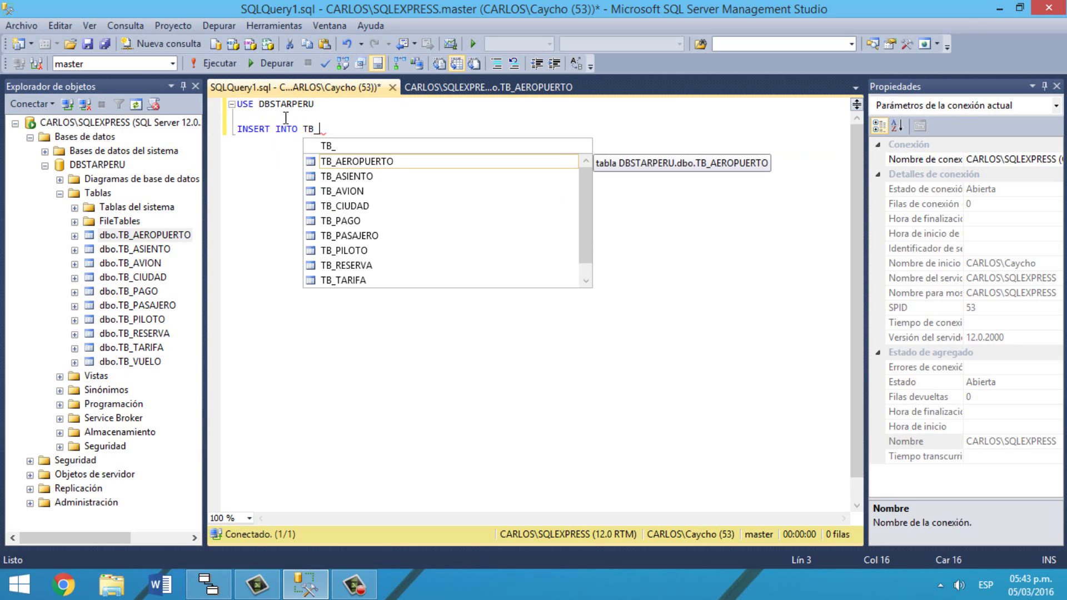
key("Down")
key("Down")
key("Down")
key("Down")
key("Down")
key("Down")
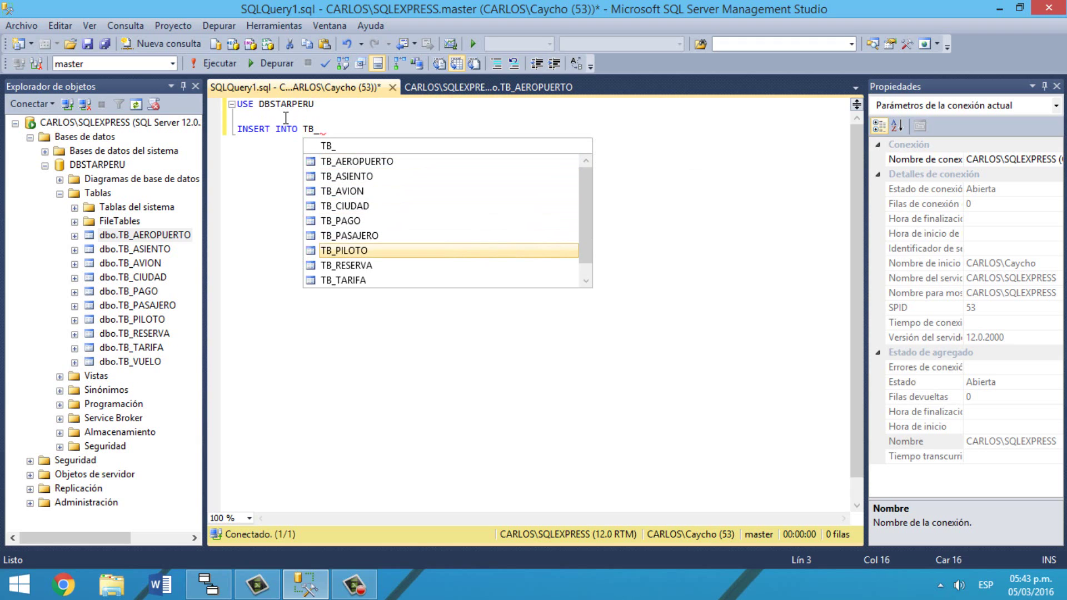
key("Tab")
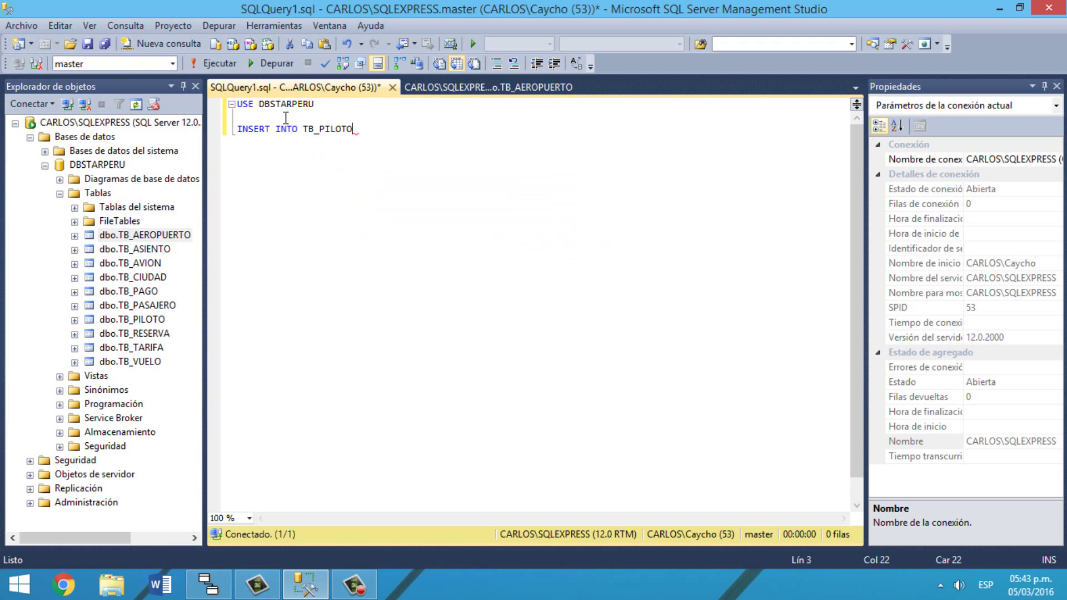
type("(ID")
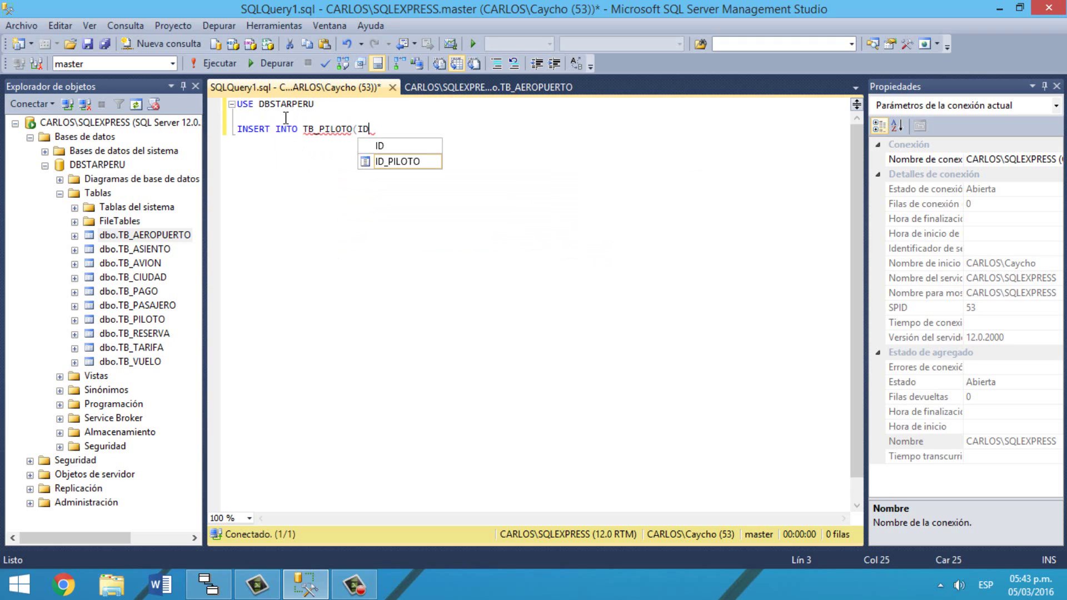
type("_PILOTO")
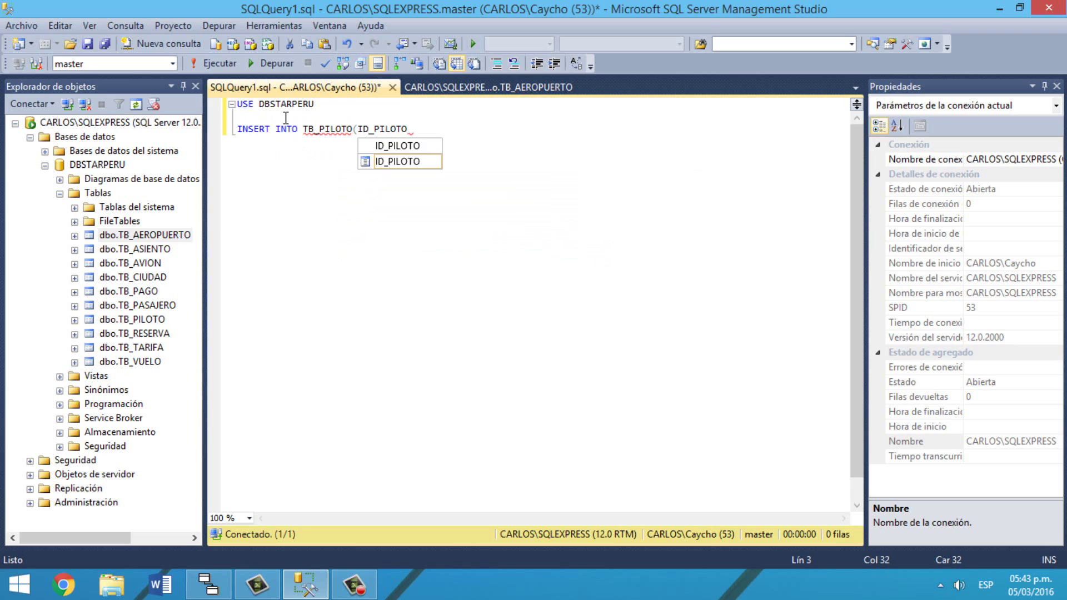
type(",RUC")
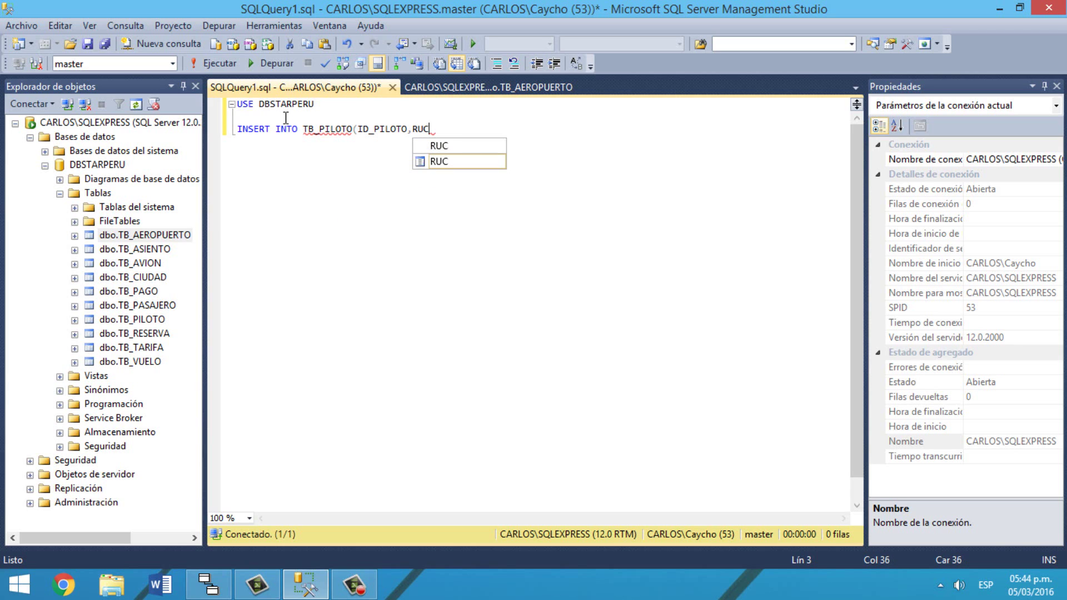
type(",NOMBRE")
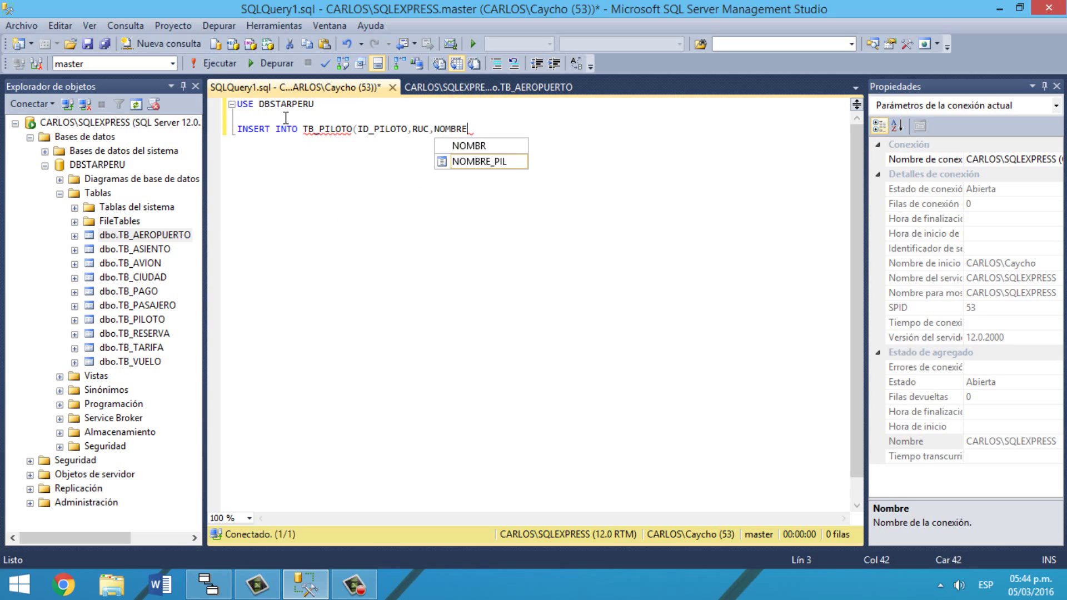
type("_PI")
type("L)")
key("Return")
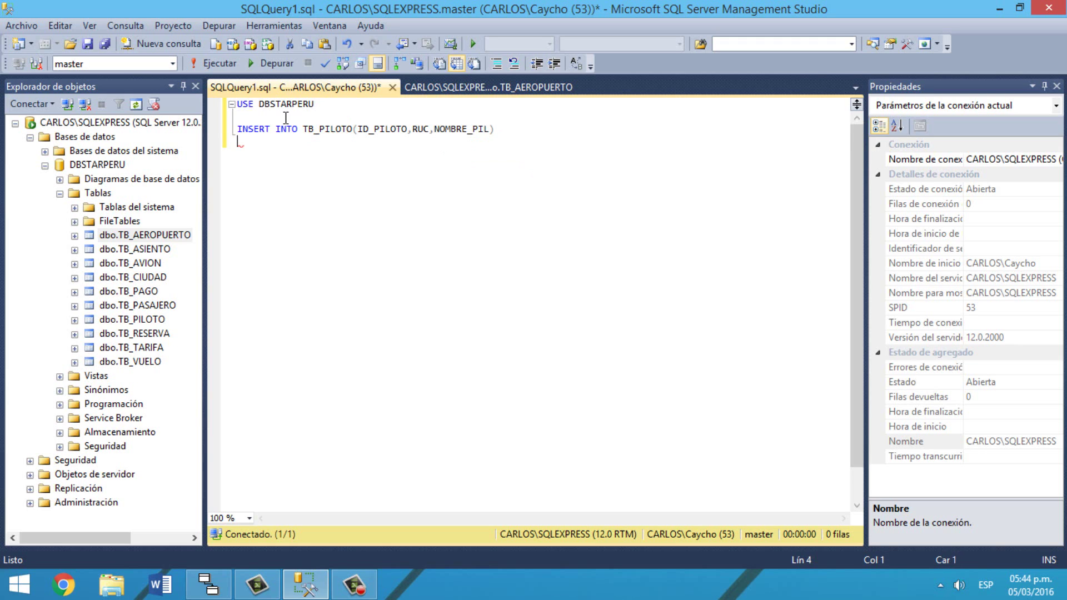
type("VALUES('PI01")
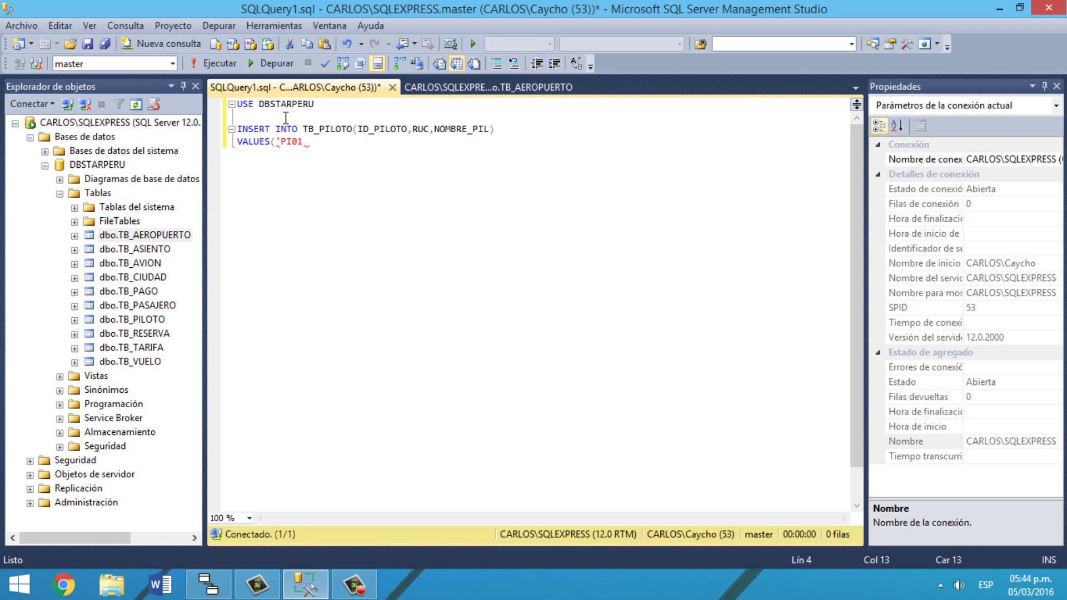
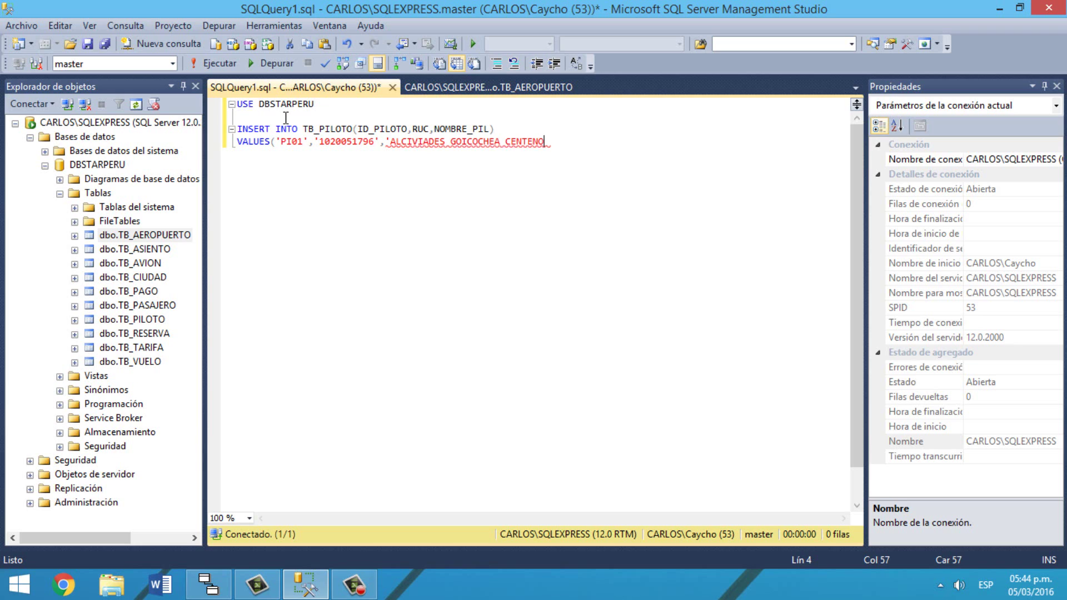
type("'")
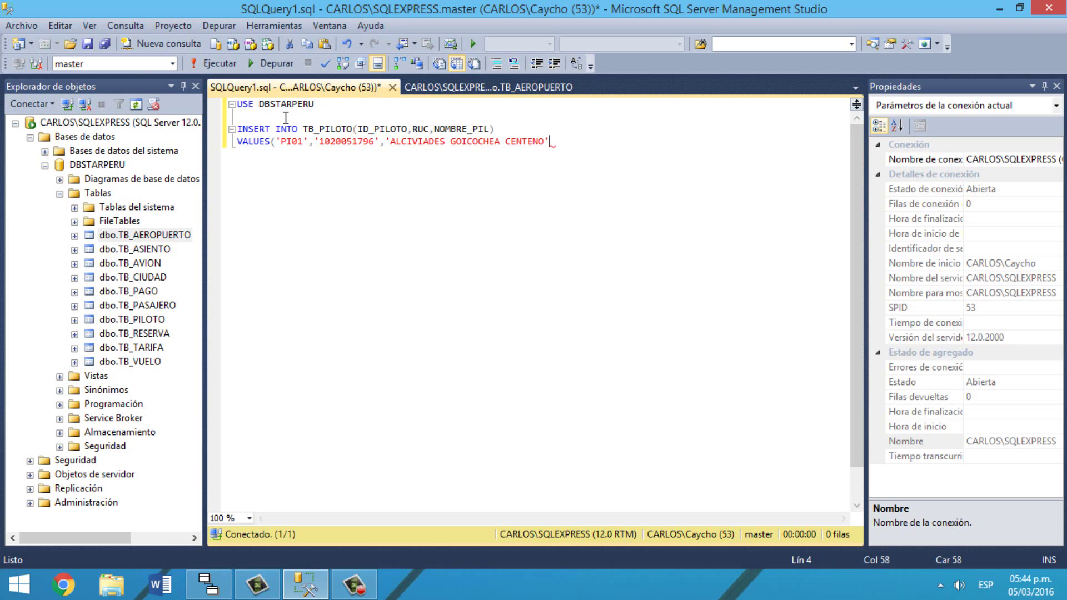
type(")")
Step: Select the entire USE and INSERT script
key("ctrl+a")
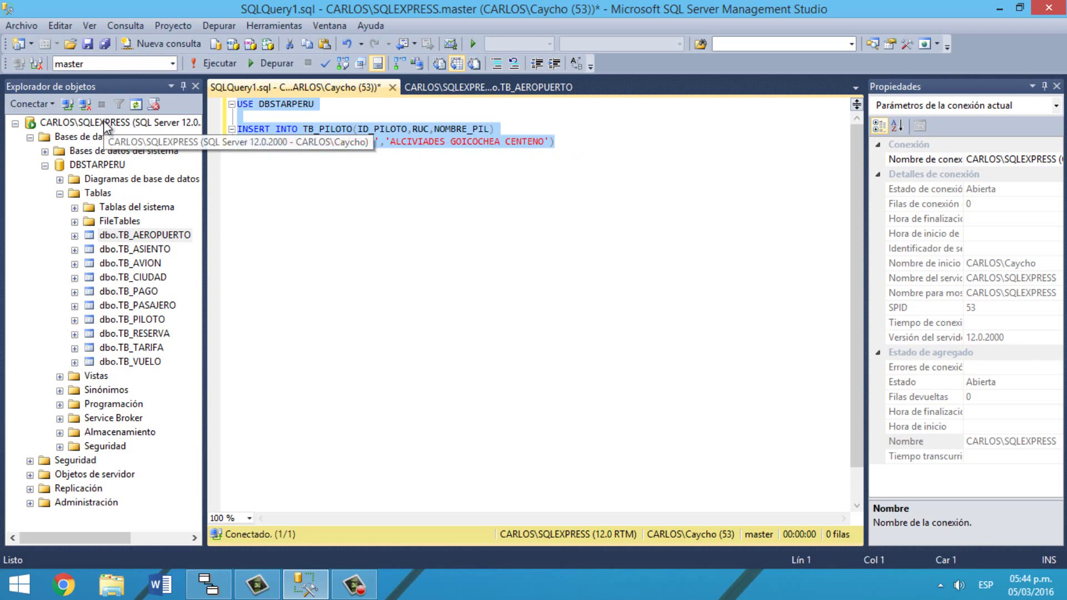
Step: Run the PI01 insert, then run SELECT* FROM TB_PILOTO to check the new row
left_click(222, 63)
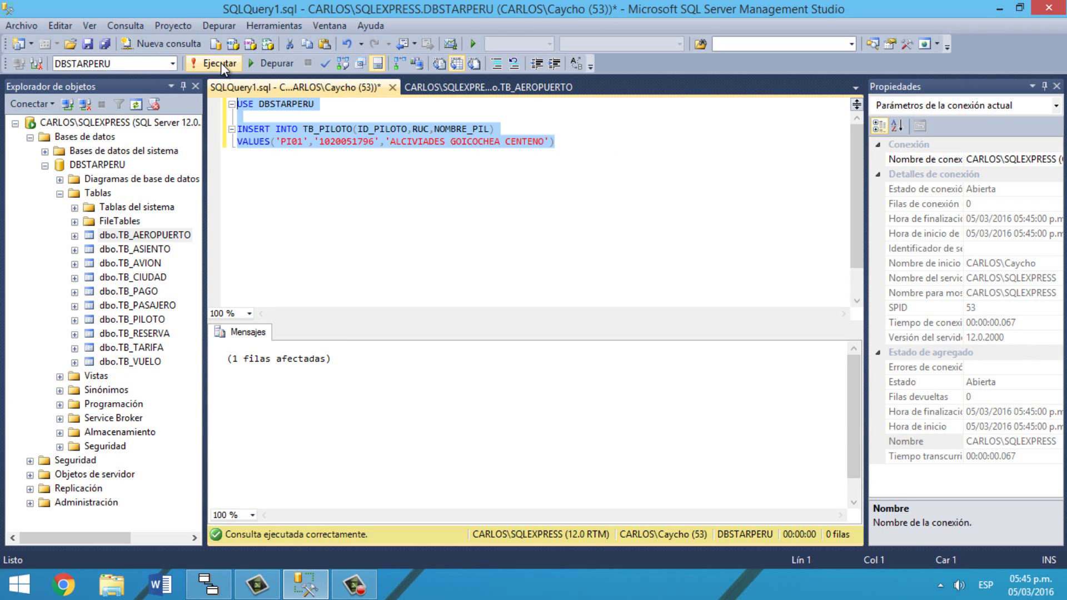
left_click(573, 144)
key("Return")
key("Return")
type("S")
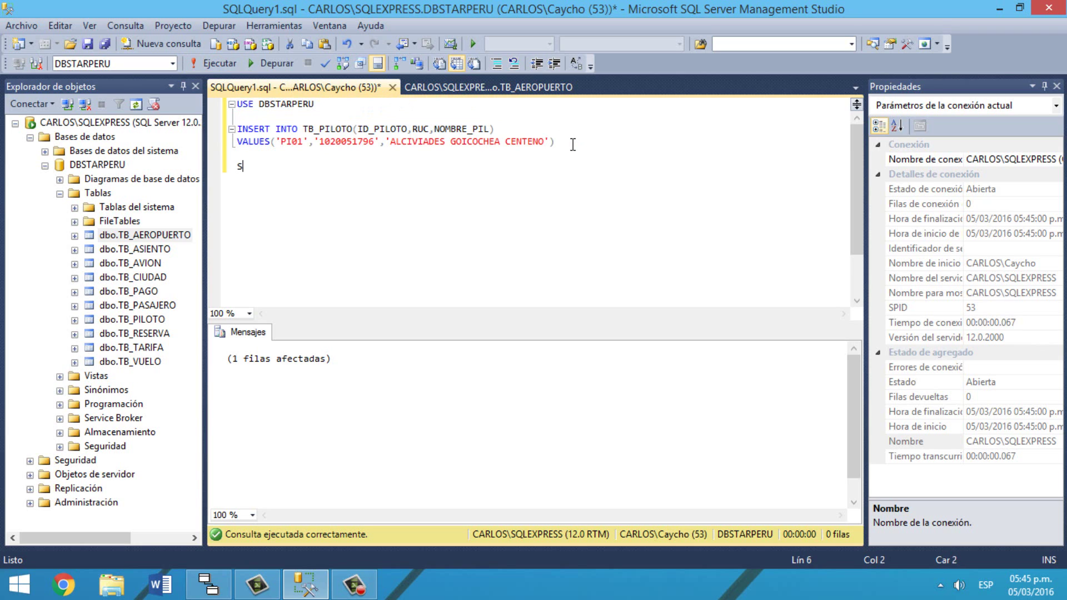
type("ELECT* FROM TB_P")
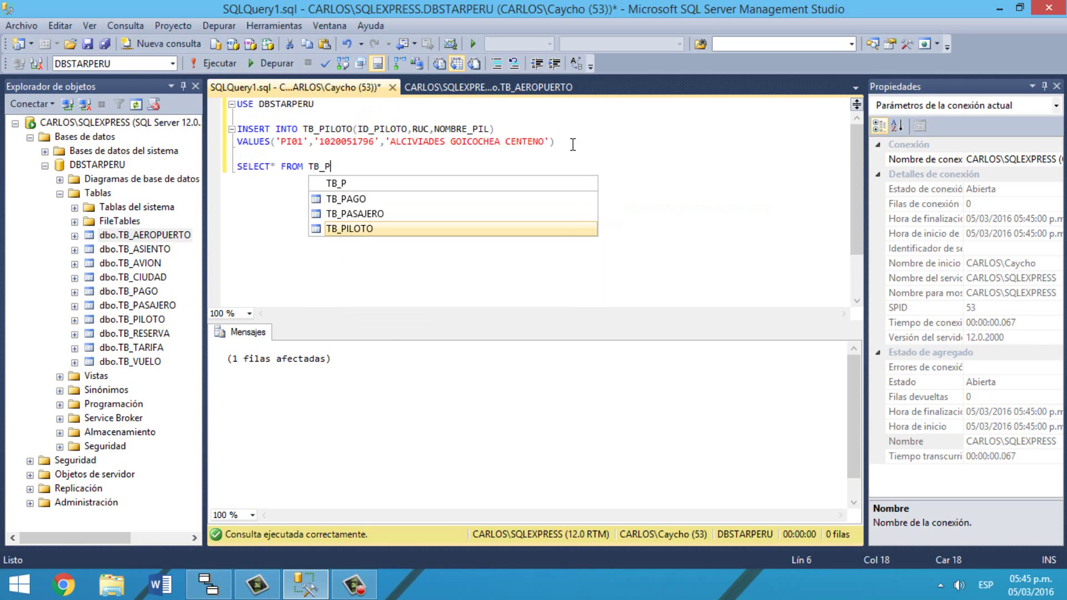
key("Tab")
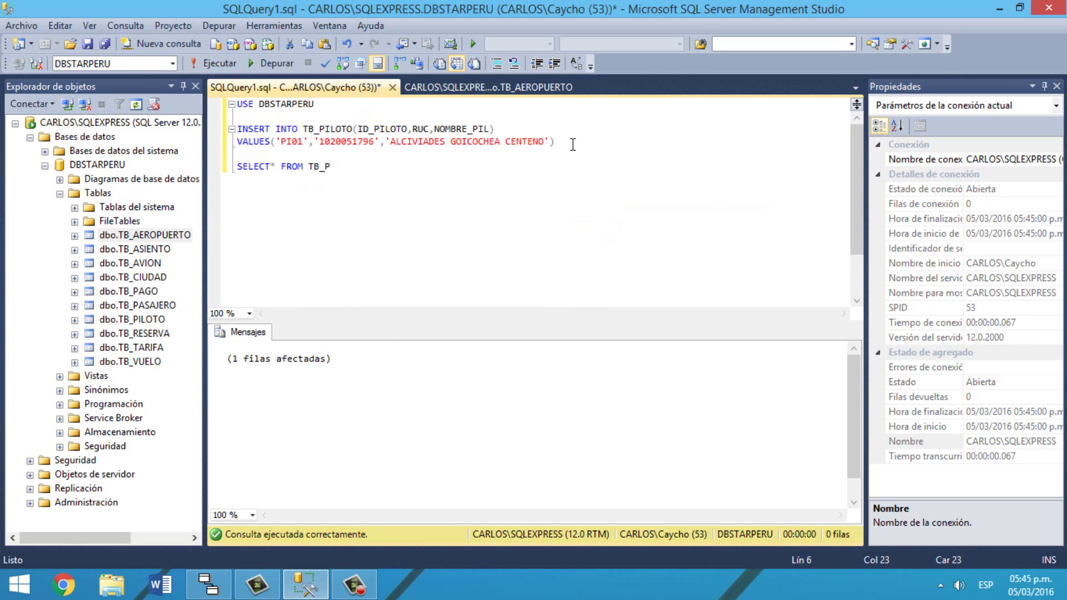
left_click_drag(375, 168, 222, 169)
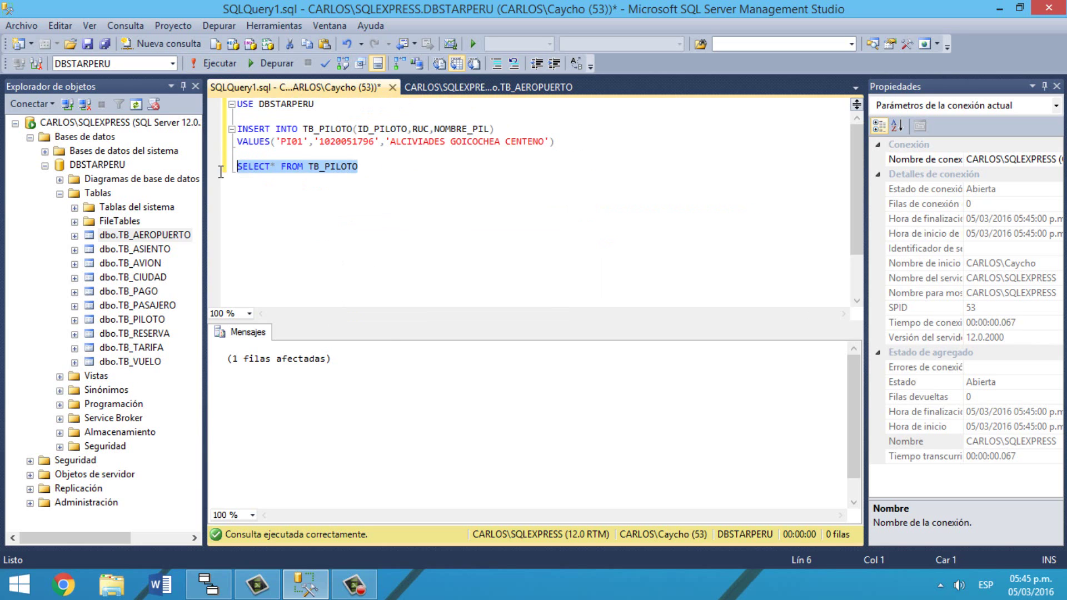
left_click(225, 65)
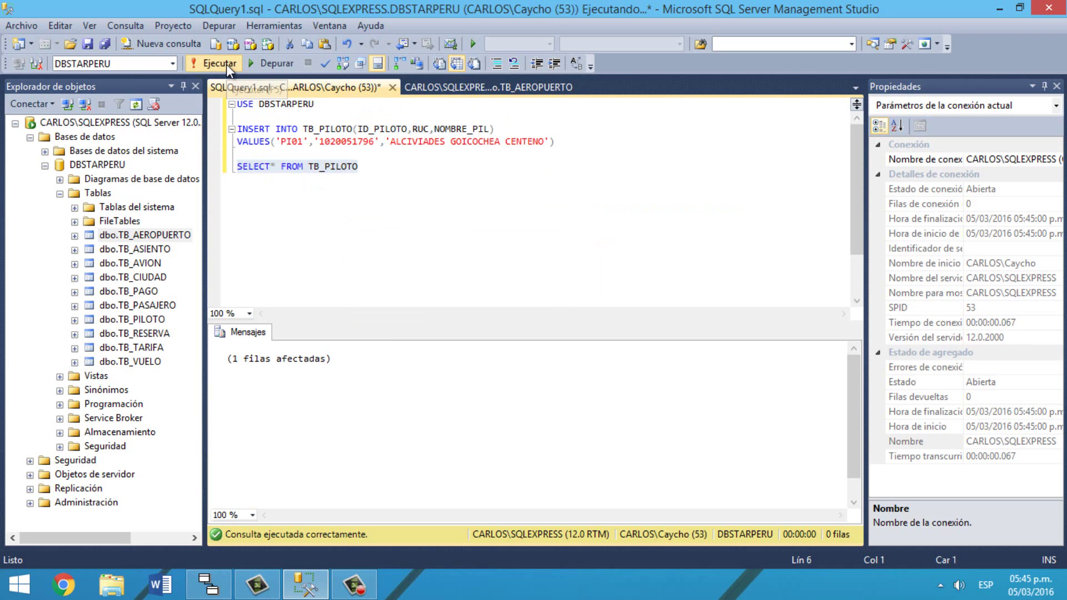
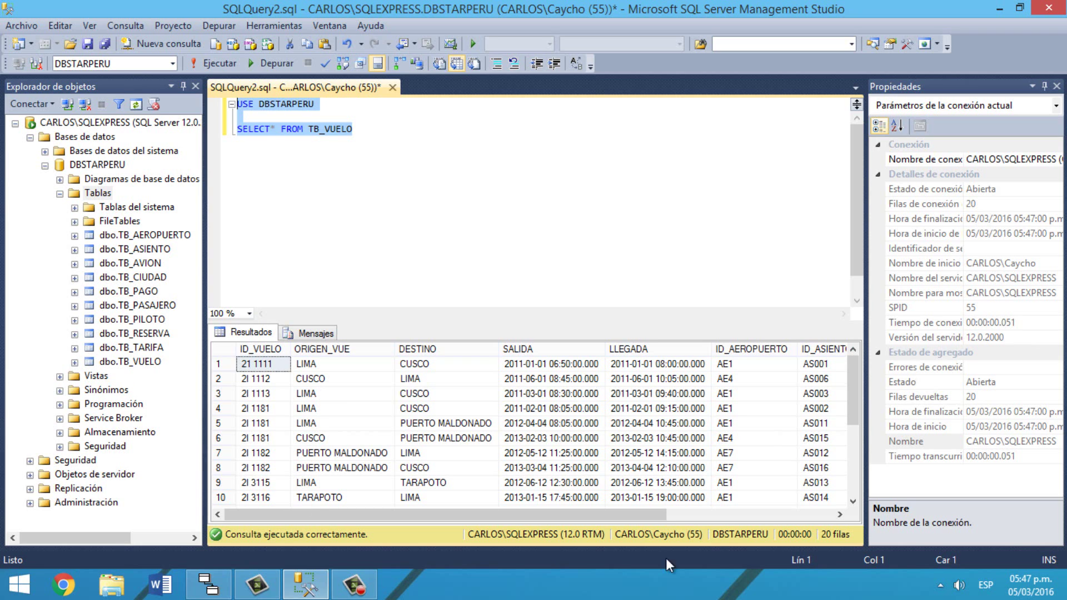
Step: Minimize SQL Server Management Studio with Windows+D so the desktop shows
key("super+d")
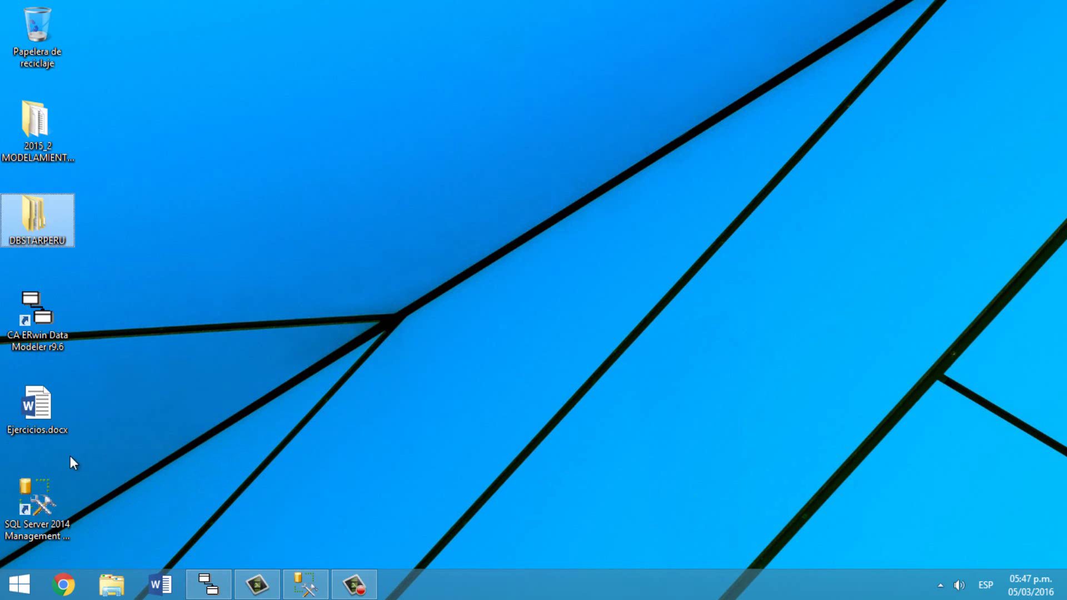
Step: Open Ejercicios.docx to the exercise list, then return to the SSMS query editor
double_click(30, 403)
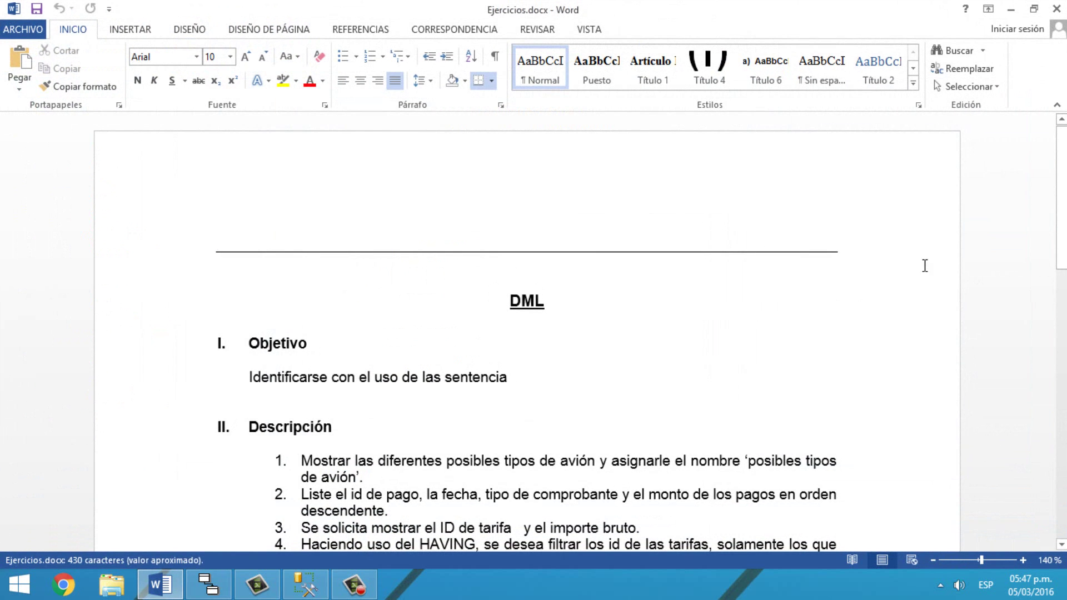
scroll(924, 261, "down", 3)
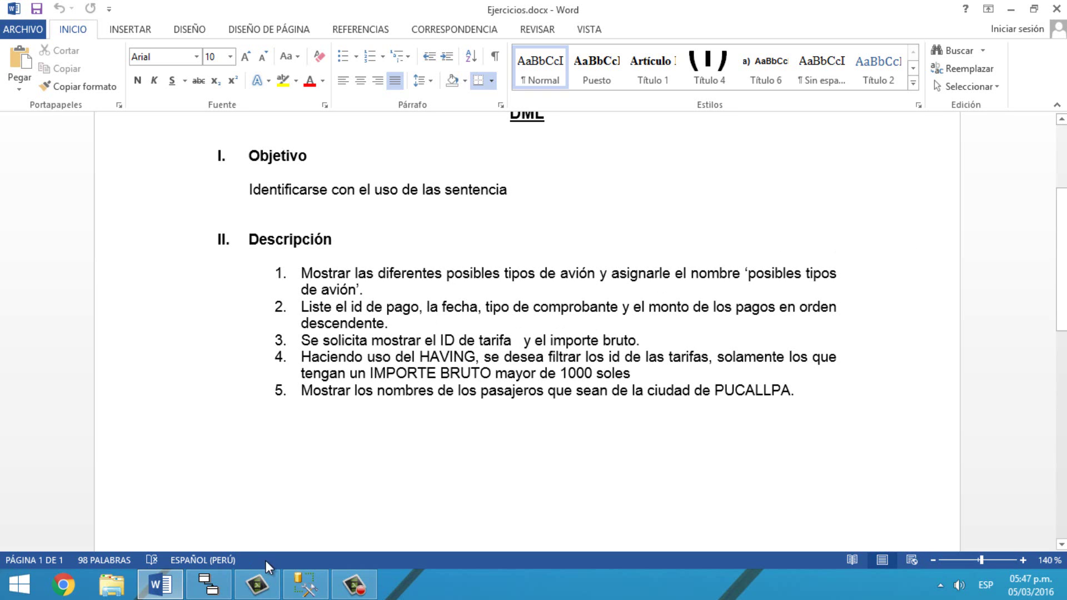
left_click(284, 570)
left_click(387, 138)
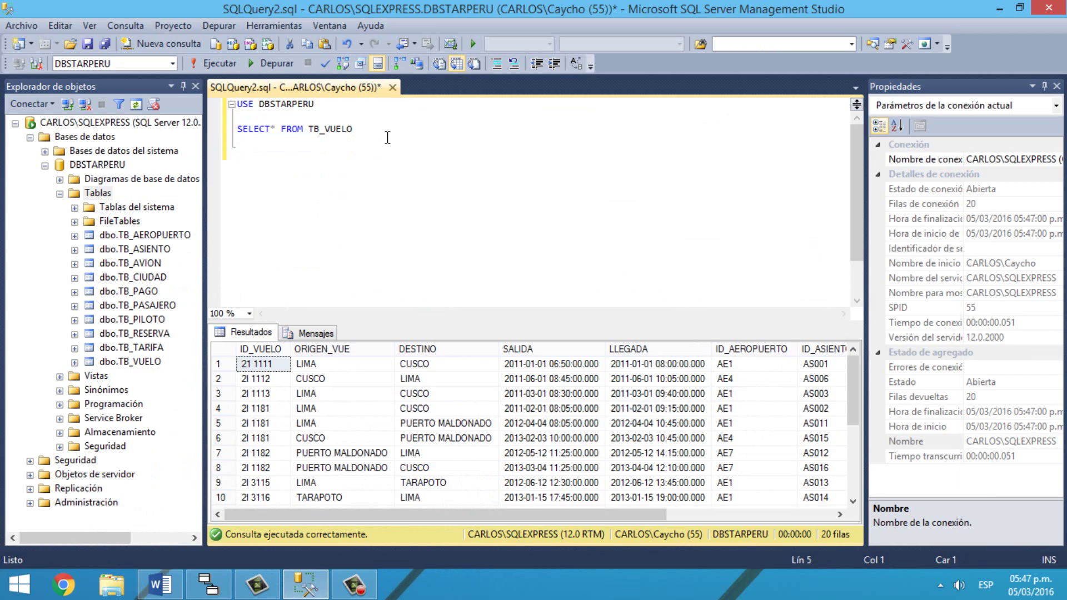
Step: Write and run SELECT* FROM TB_AVION, returning 15 aircraft rows, and start a new line
type("USE D")
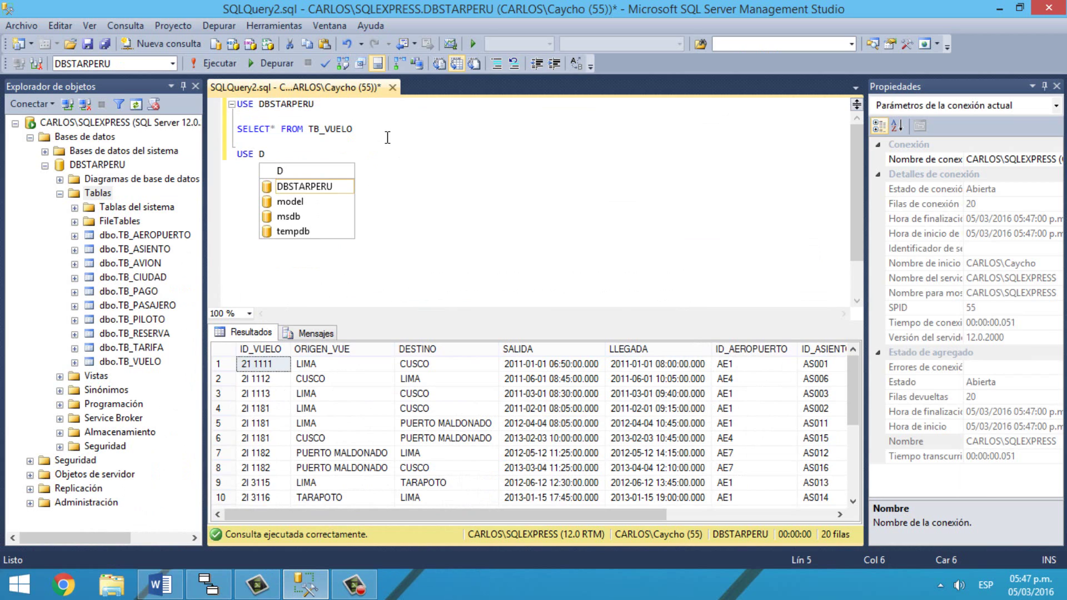
key("BackSpace")
key("BackSpace")
key("BackSpace")
key("BackSpace")
key("BackSpace")
type("SELEC")
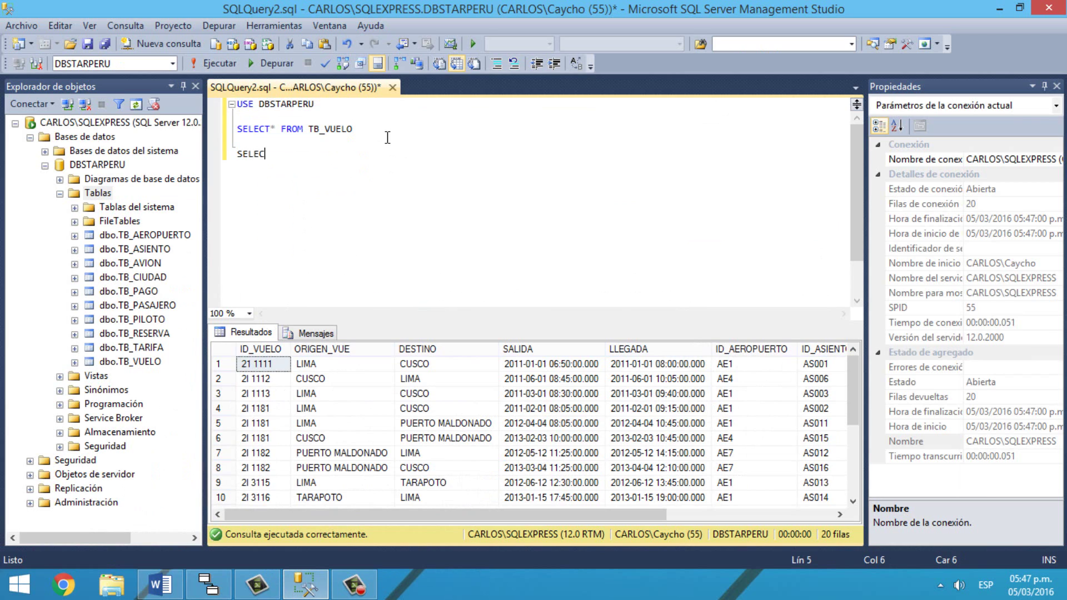
type("T* FROM TB")
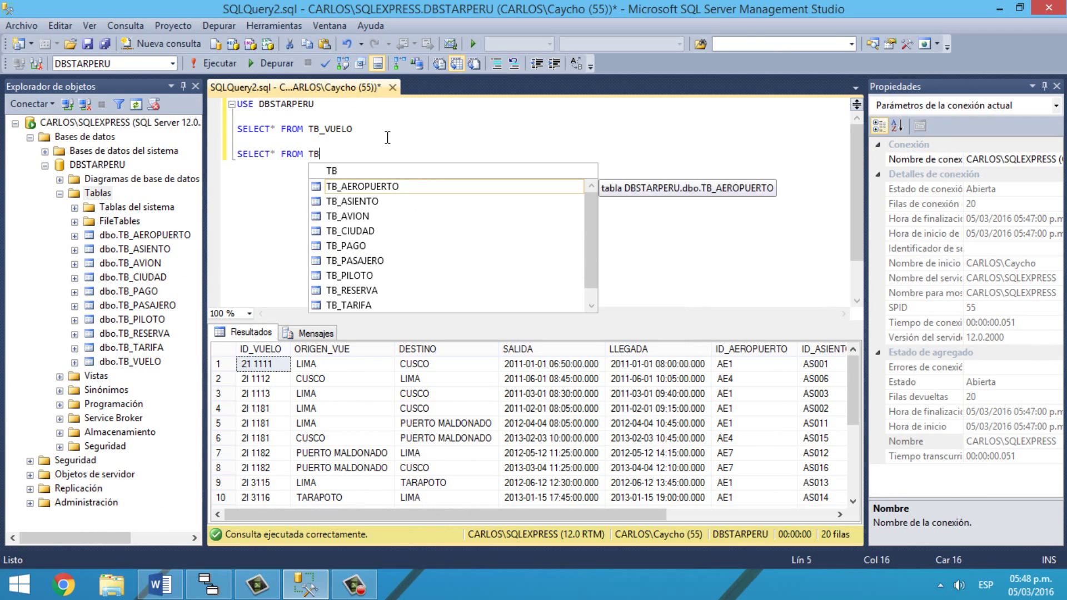
type("_aVION")
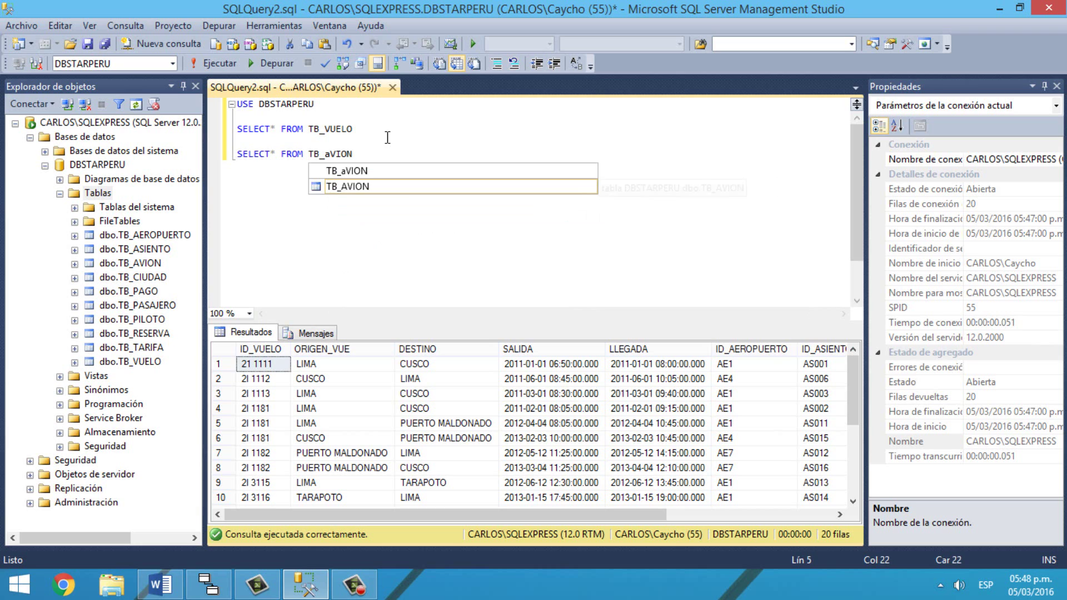
key("Tab")
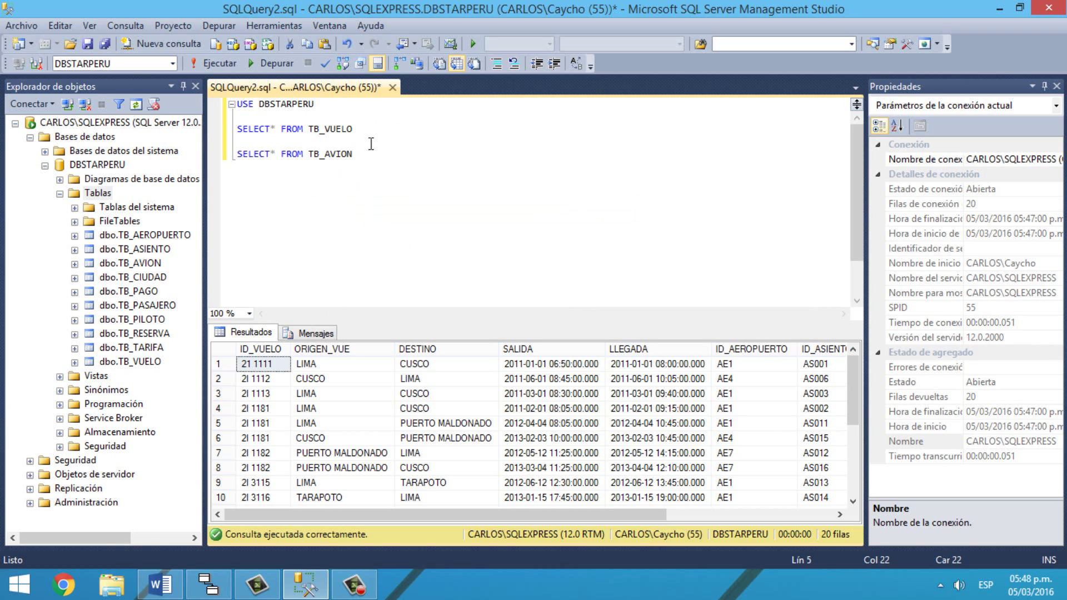
left_click_drag(358, 154, 237, 154)
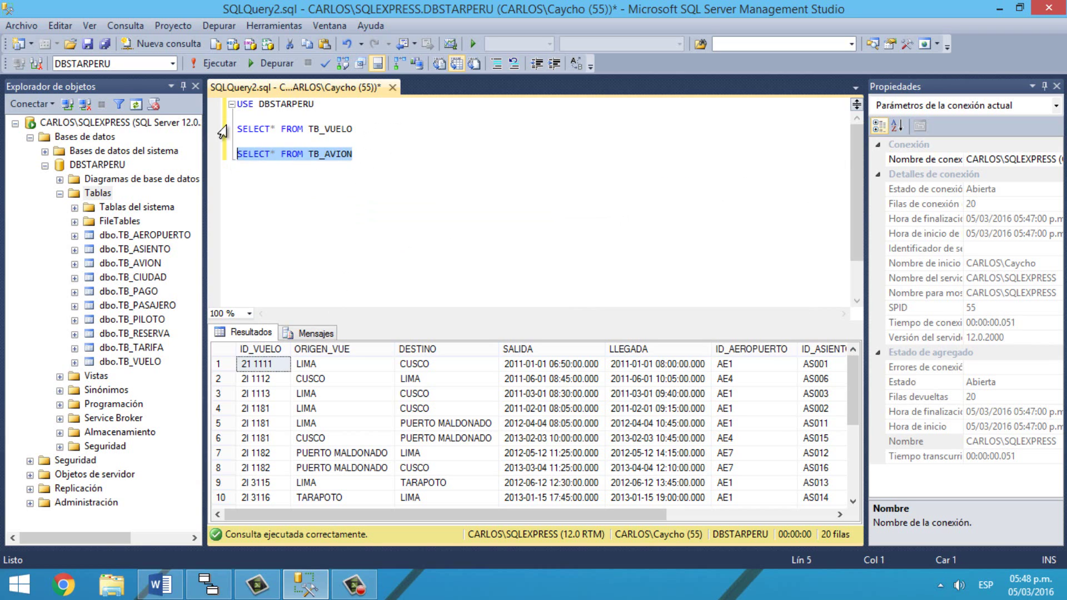
left_click(231, 63)
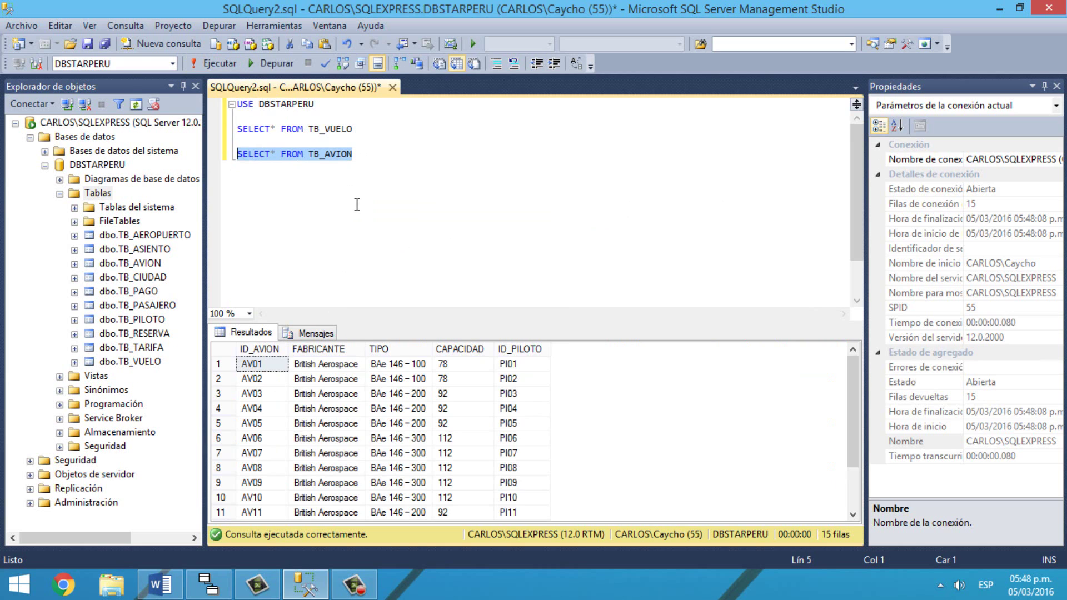
left_click(389, 158)
key("Return")
key("Return")
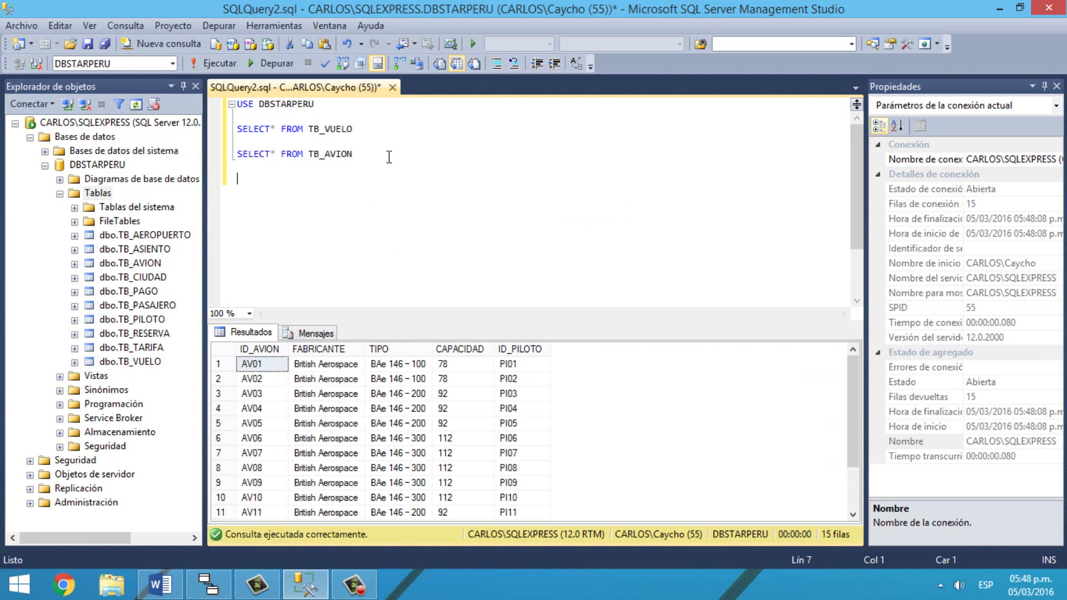
Step: Write SELECT DISTINCT TIPO AS POSIBLES_TIPOS_AVION FROM TB_AVION over two lines
type("SELECT DISTIN")
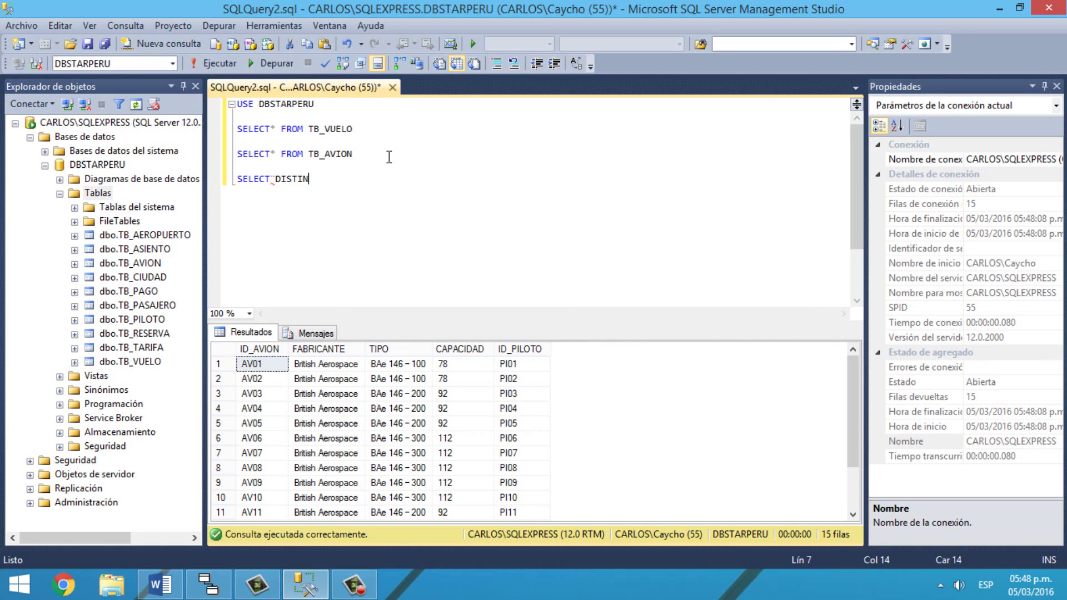
type("CT TIPO AS POSIBLE")
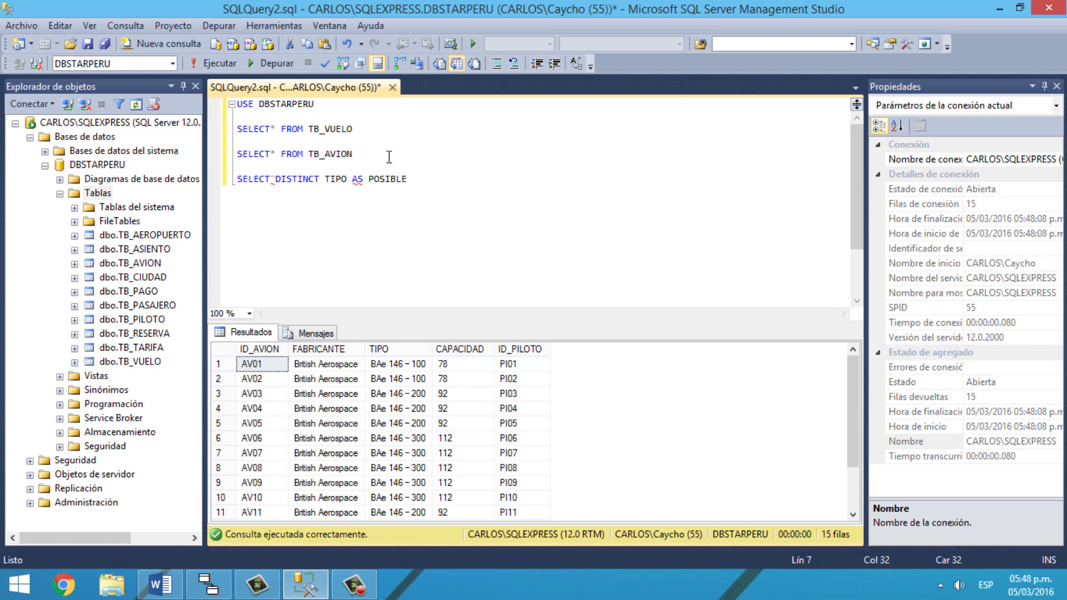
type("S ")
type("TIPOS_AVION")
key("Return")
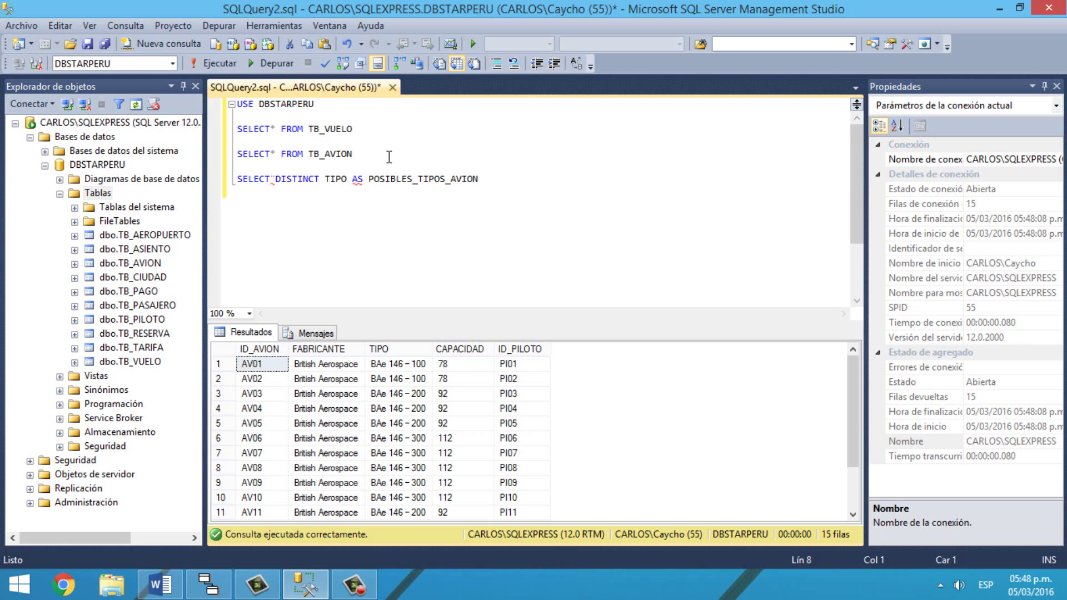
left_click(275, 178)
left_click(285, 193)
type("FROM TB_AV")
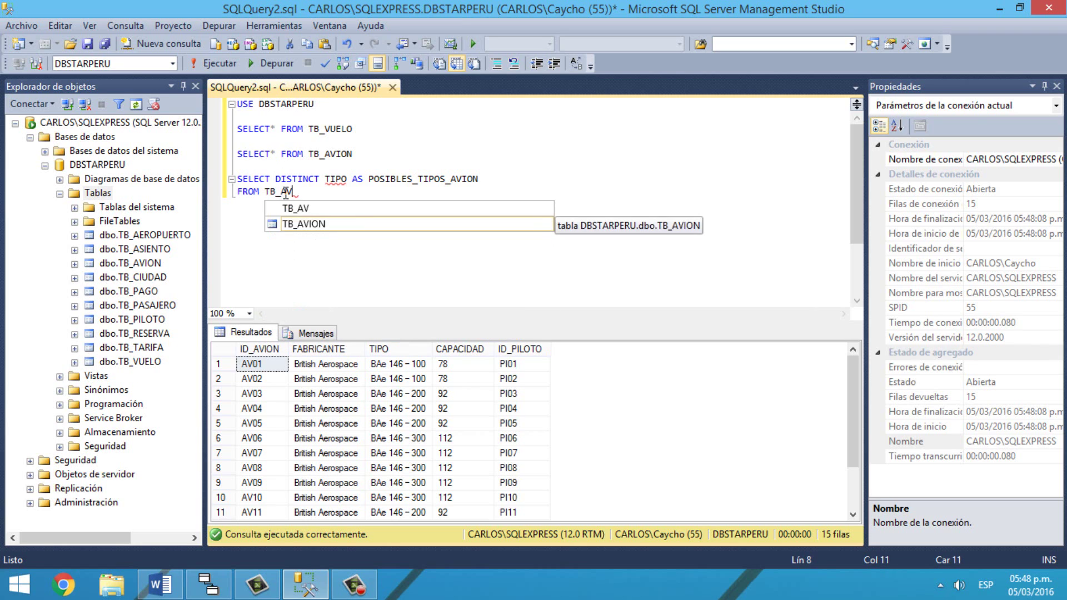
key("Tab")
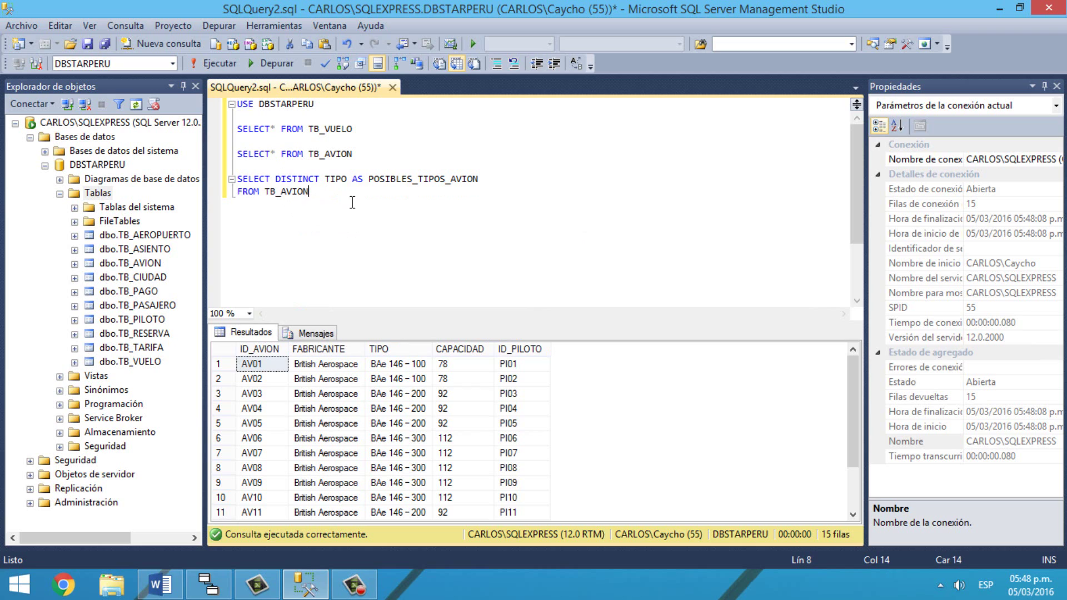
Step: Run the DISTINCT query to list the 3 aircraft types, then bring Ejercicios.docx forward
left_click_drag(346, 194, 229, 180)
left_click(200, 63)
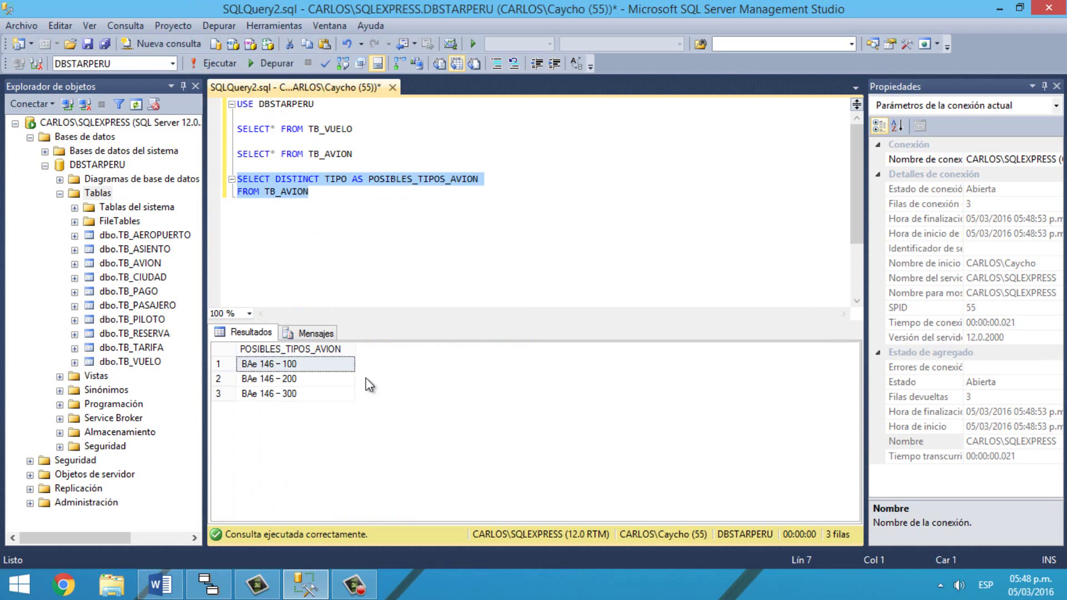
left_click(161, 584)
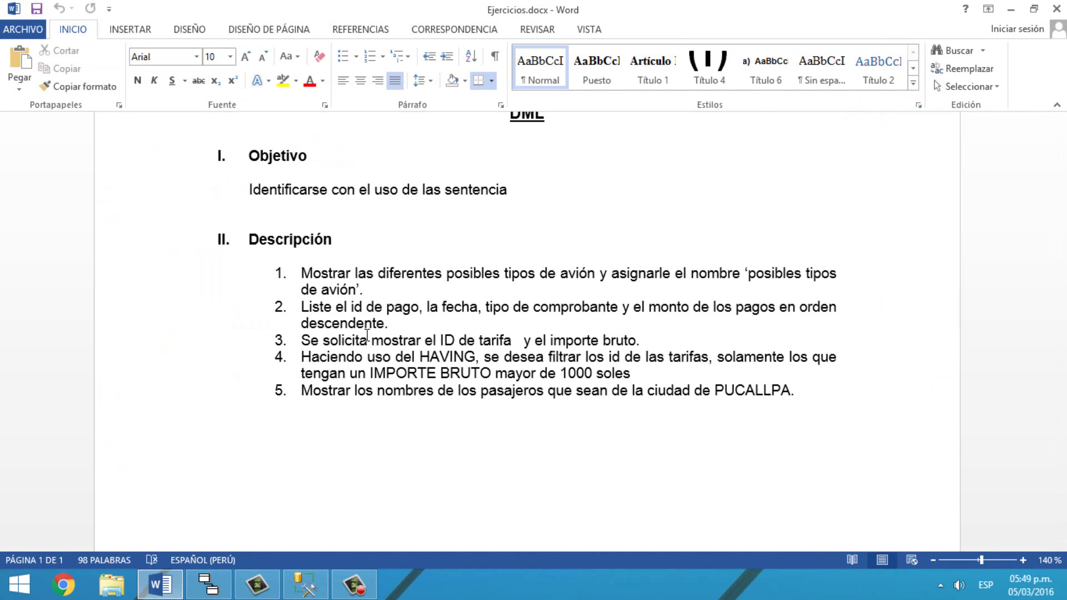
Step: Go back from the Word exercise list to the SSMS query window
left_click(314, 583)
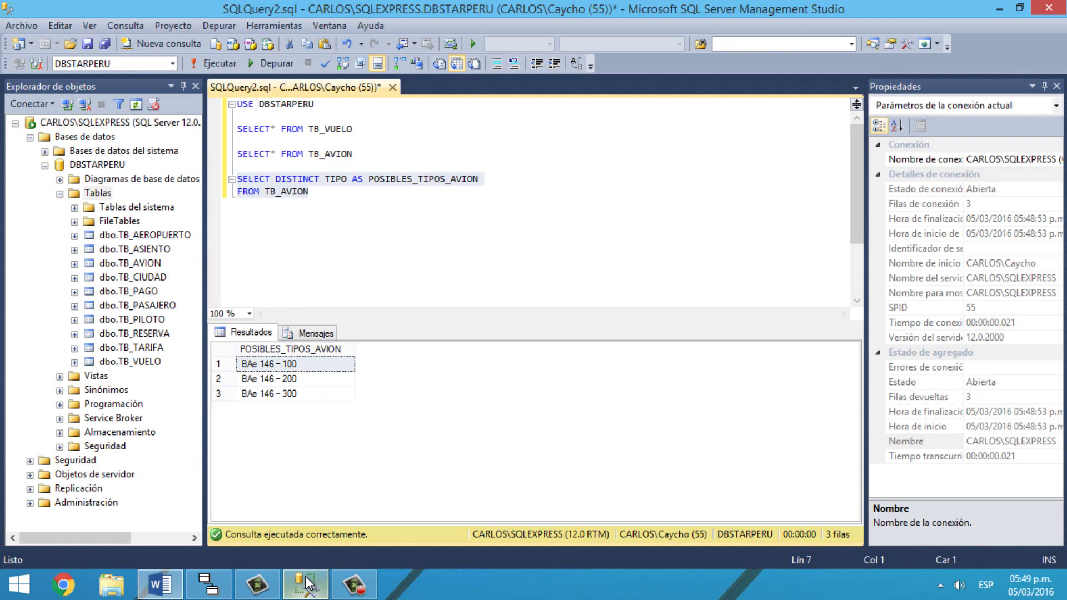
Step: Write SELECT* FROM TB_PAGO on a new line and run it, listing 20 payment rows
left_click(397, 209)
key("Return")
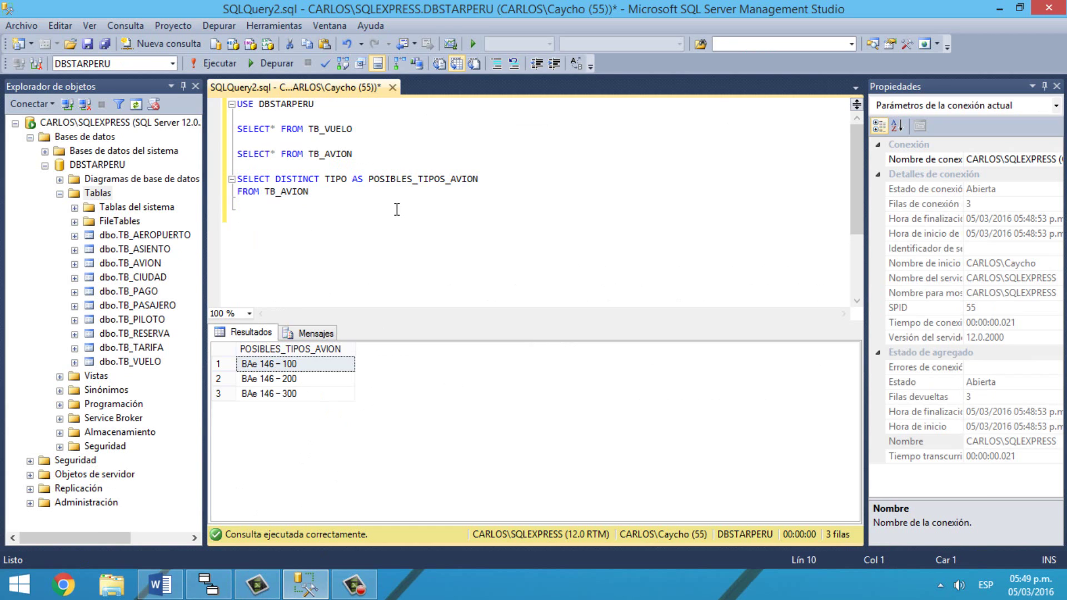
type("SELECT* FROM TB_")
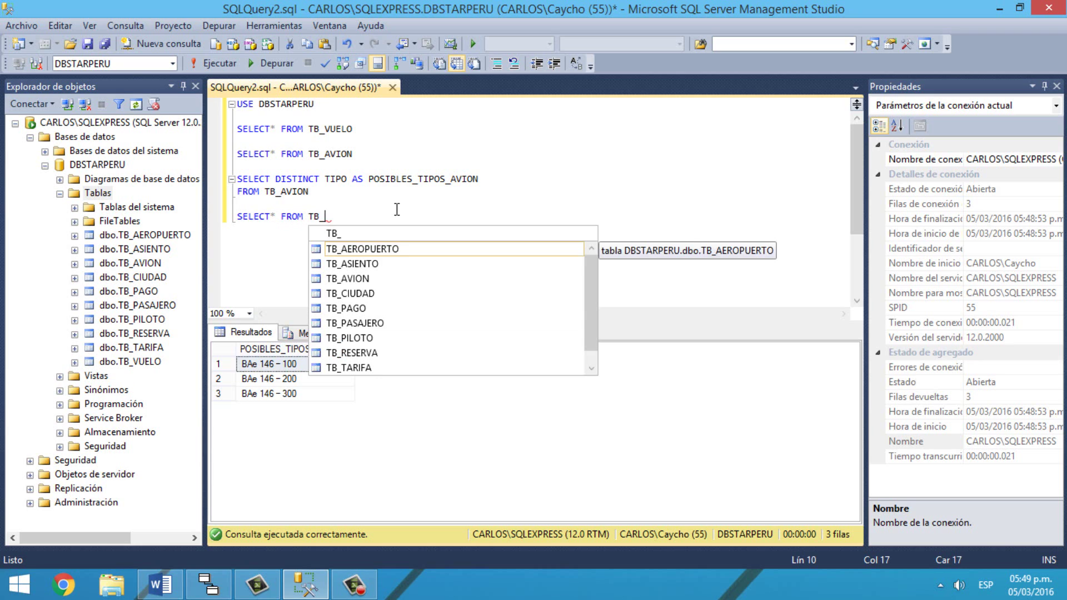
type("PAGO")
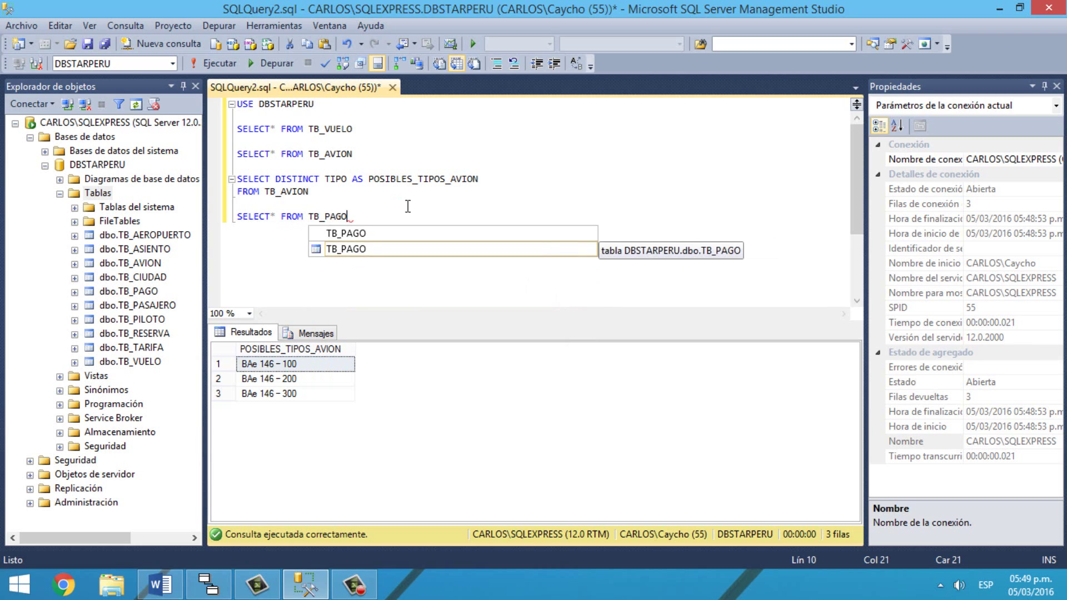
left_click_drag(383, 216, 211, 190)
left_click(217, 62)
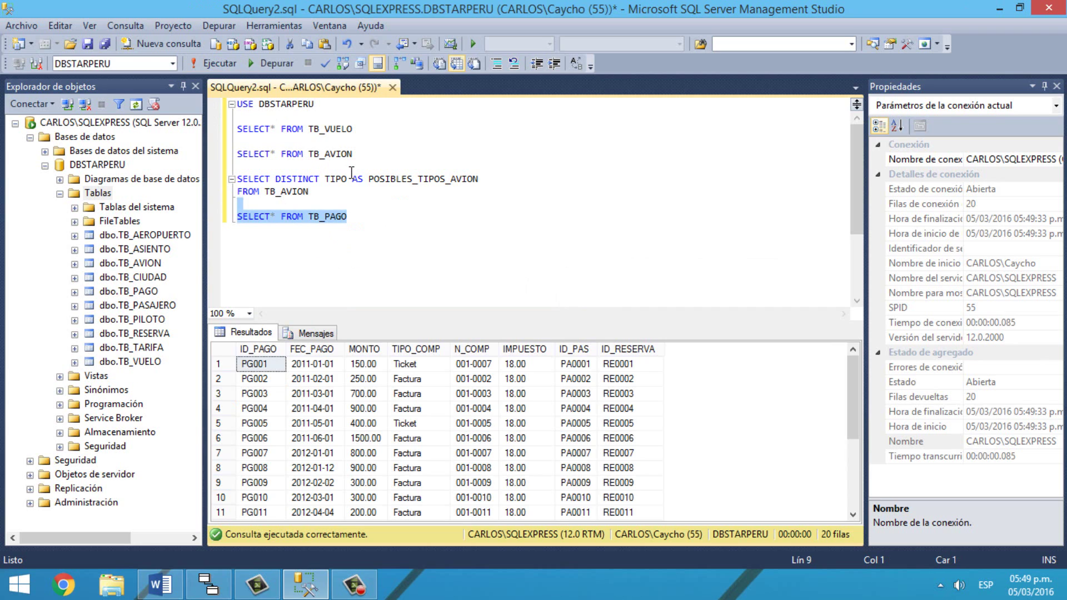
left_click(385, 214)
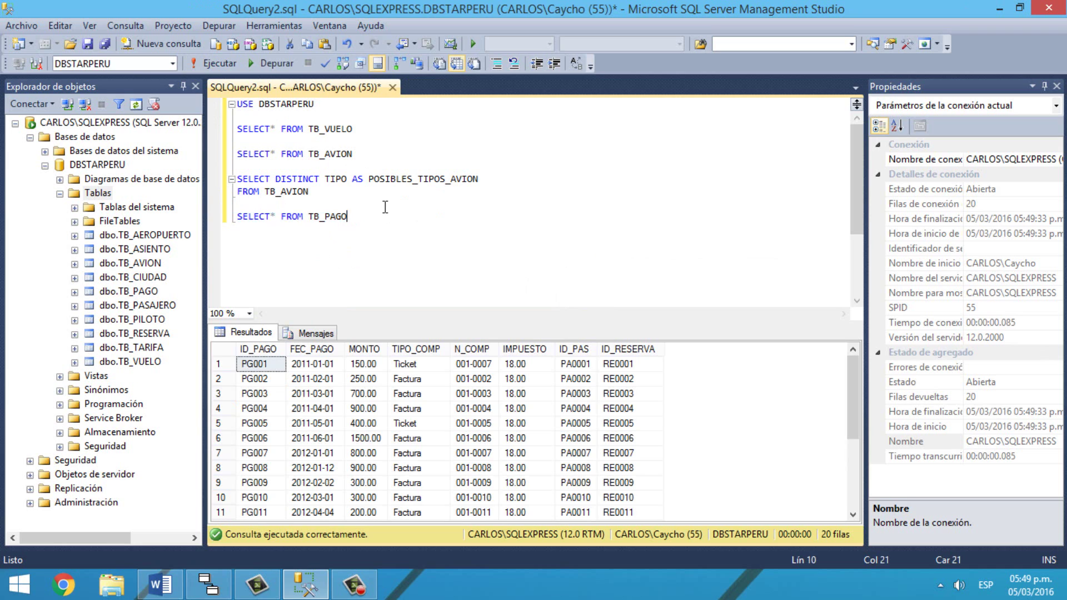
Step: Start a query selecting ID_PAGO, FEC_PAGO, TIPO_COMP and MONTO, fixing the typos
key("Return")
key("Return")
type("SELECT*")
key("BackSpace")
type("ID_PAGO")
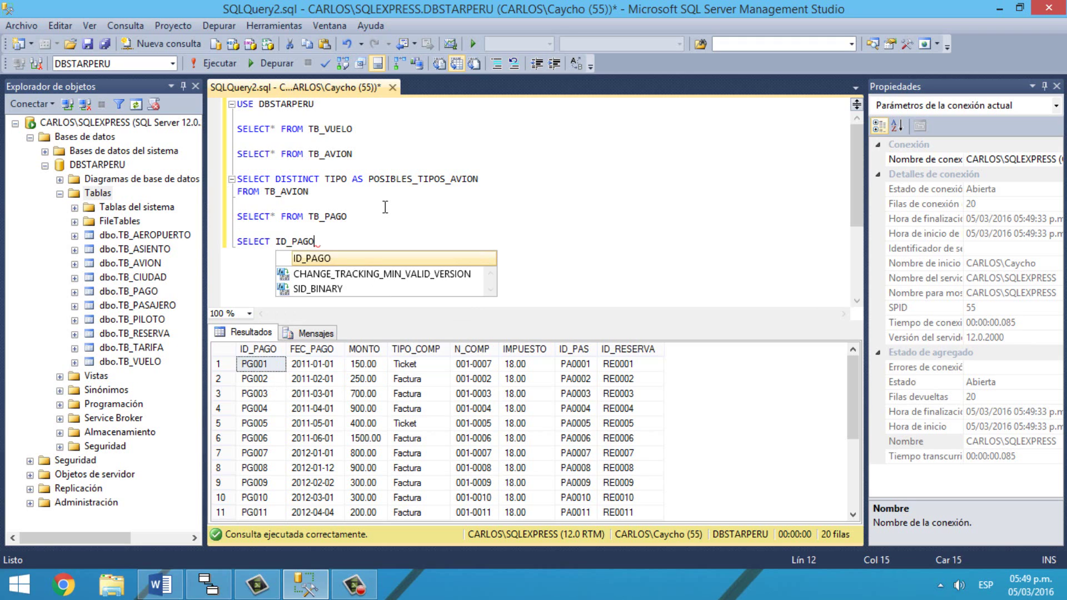
type(", F")
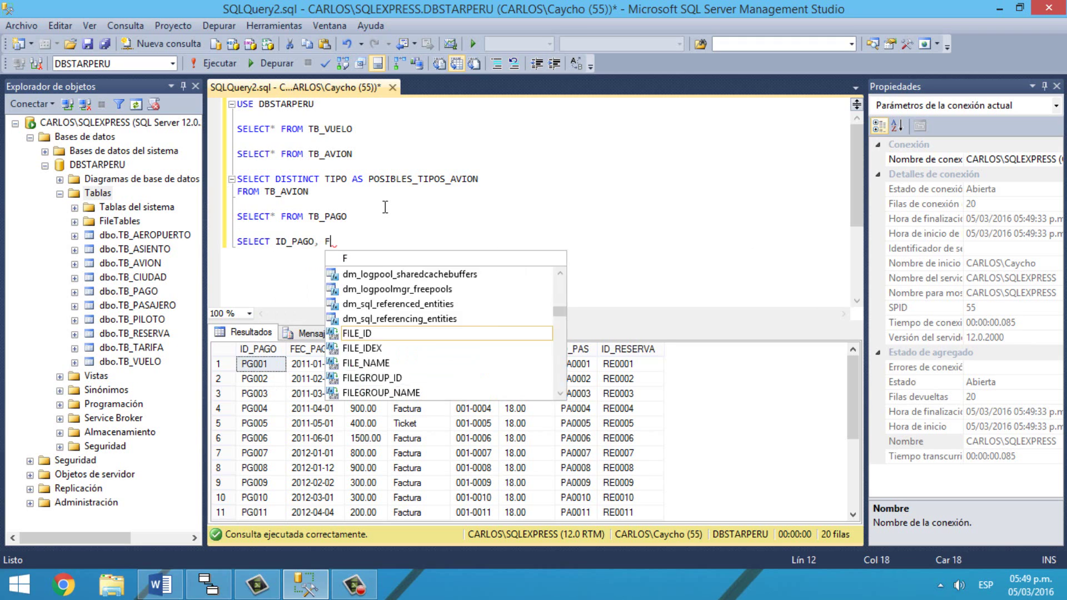
type("EC_PAGO")
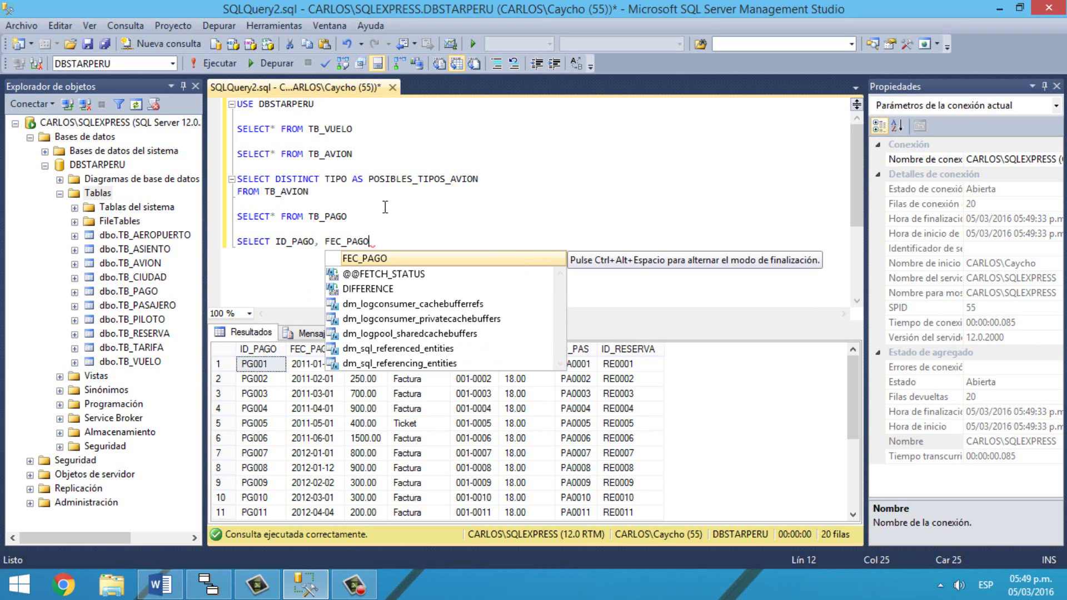
type(", TIPO")
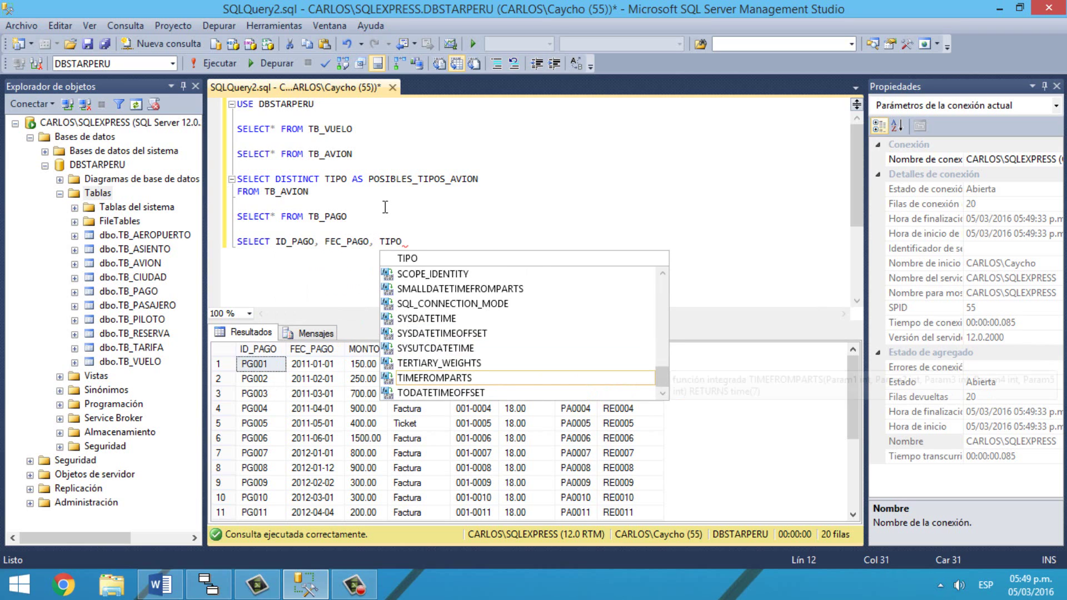
type("_COMP,MO")
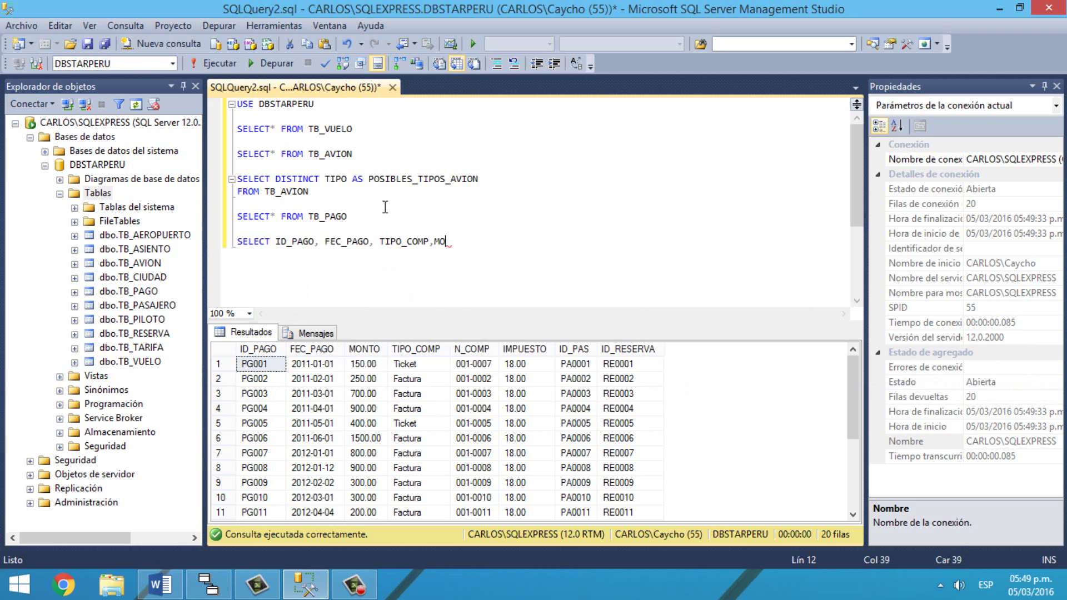
type("NTOFROM")
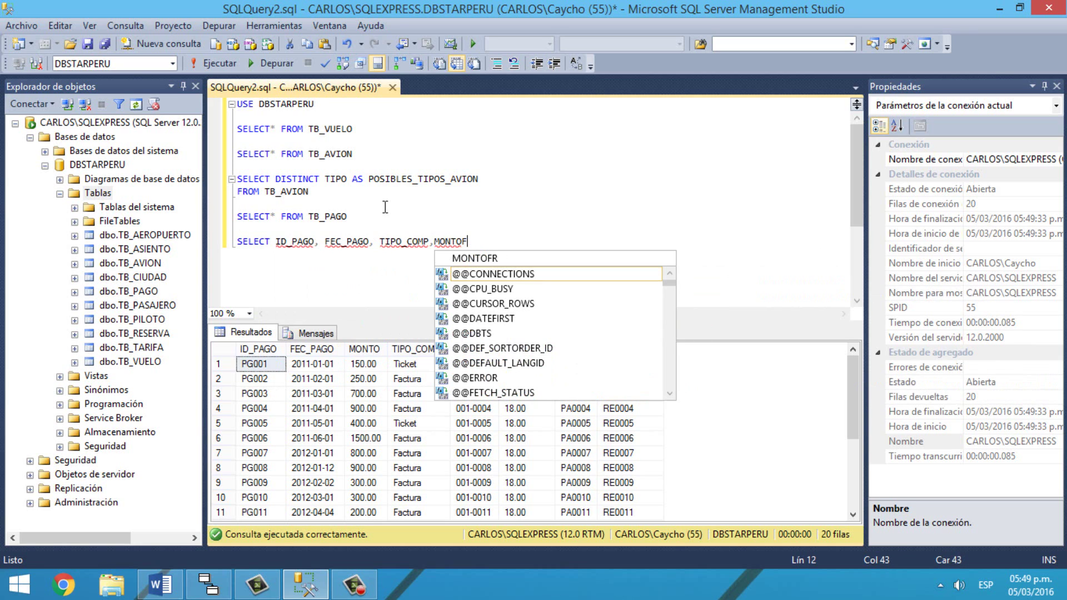
key("BackSpace")
type("M")
key("BackSpace")
key("BackSpace")
key("BackSpace")
key("BackSpace")
key("Escape")
key("Return")
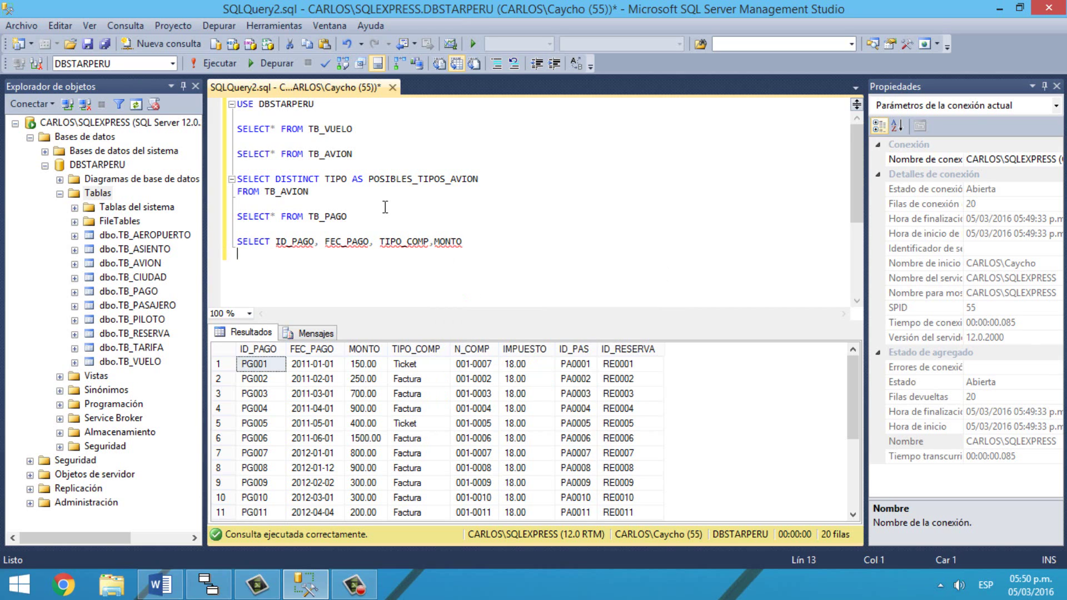
Step: Add FROM TB_PAGO and ORDER BY MONTO DESC on separate lines
type("FROM TB_PAGO")
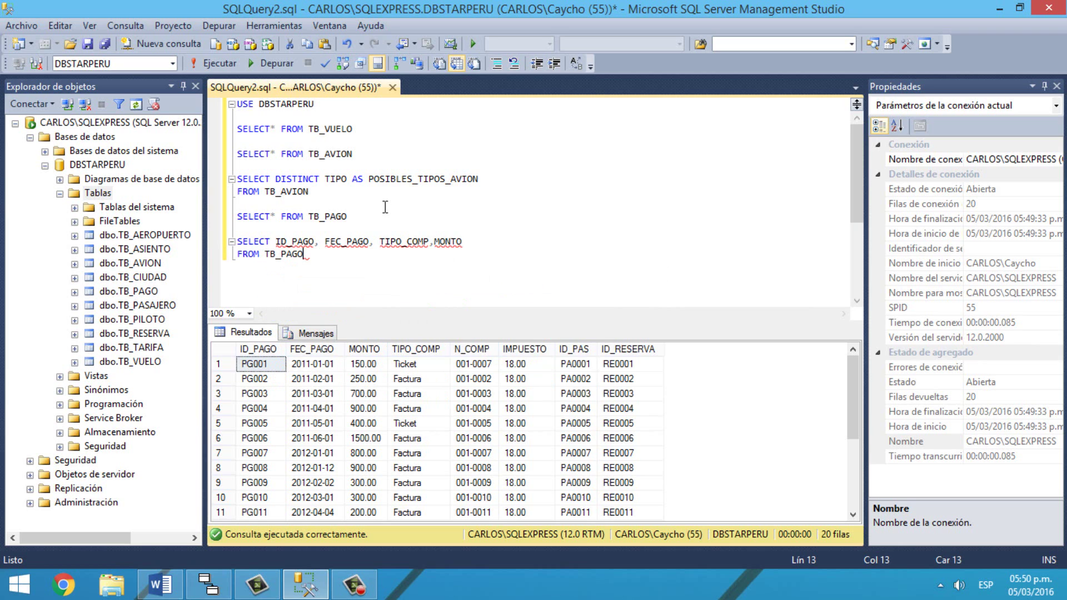
type("ORDER")
type("B")
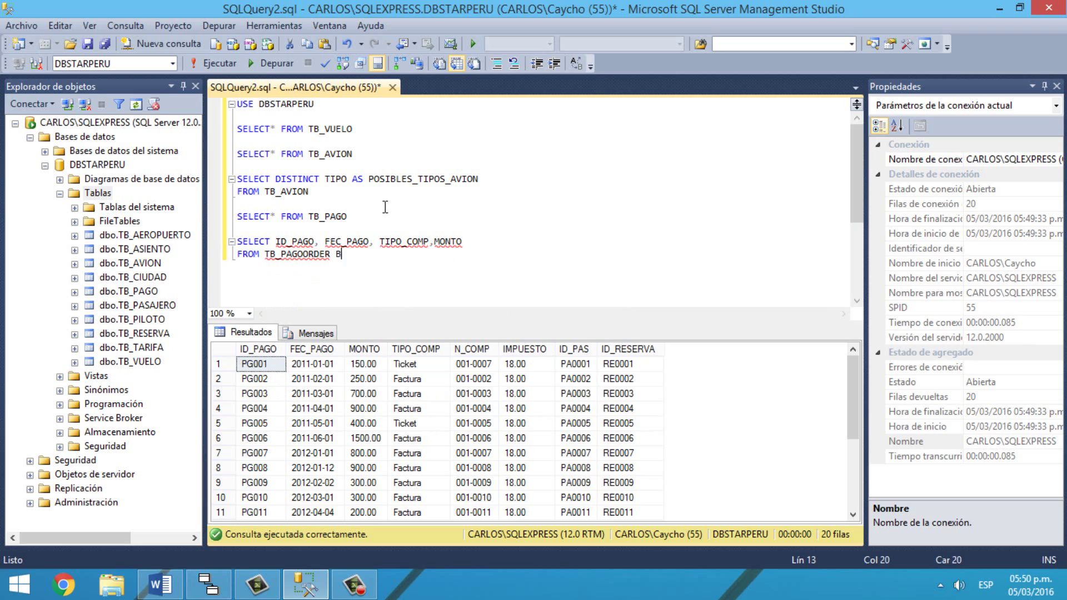
type("Y MONTO DESC")
left_click(336, 257)
left_click(304, 254)
key("Return")
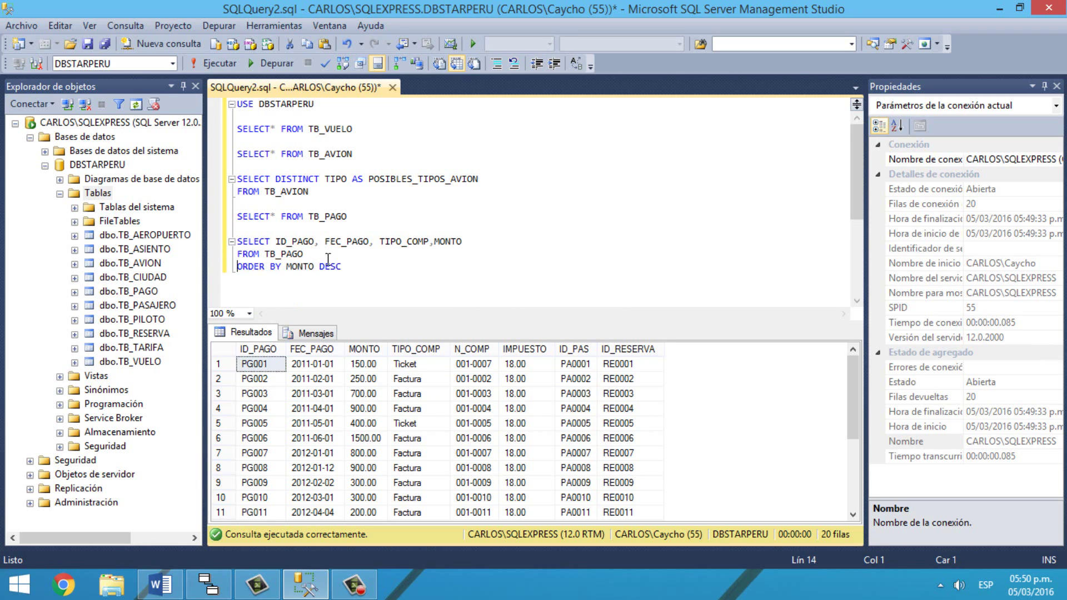
Step: Run the sorted payments query, 20 rows topped by 1500.00, and select the MONTO column
left_click_drag(367, 271, 208, 230)
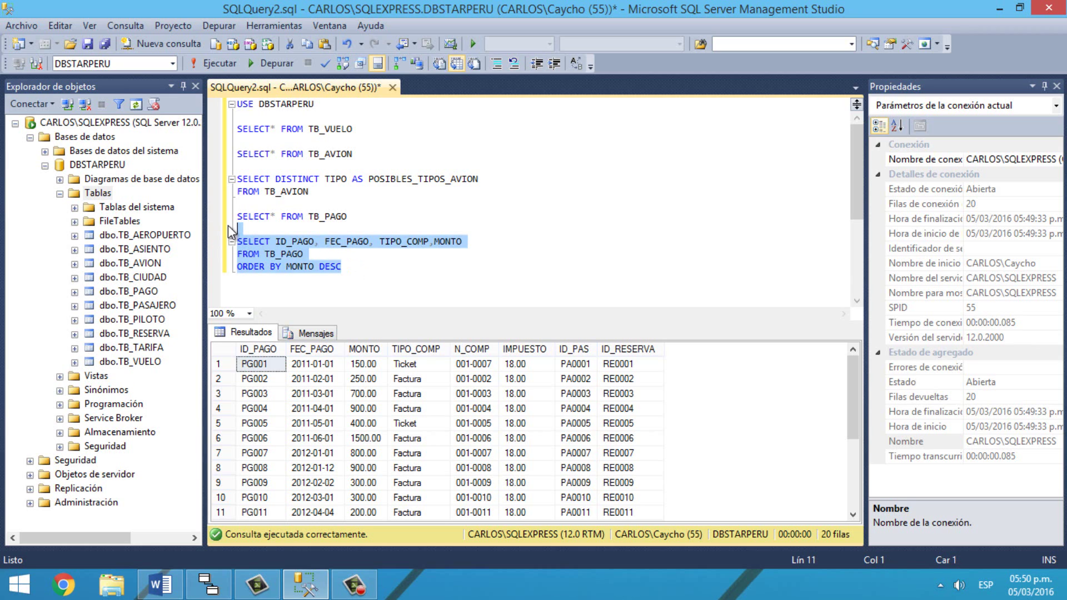
left_click(225, 65)
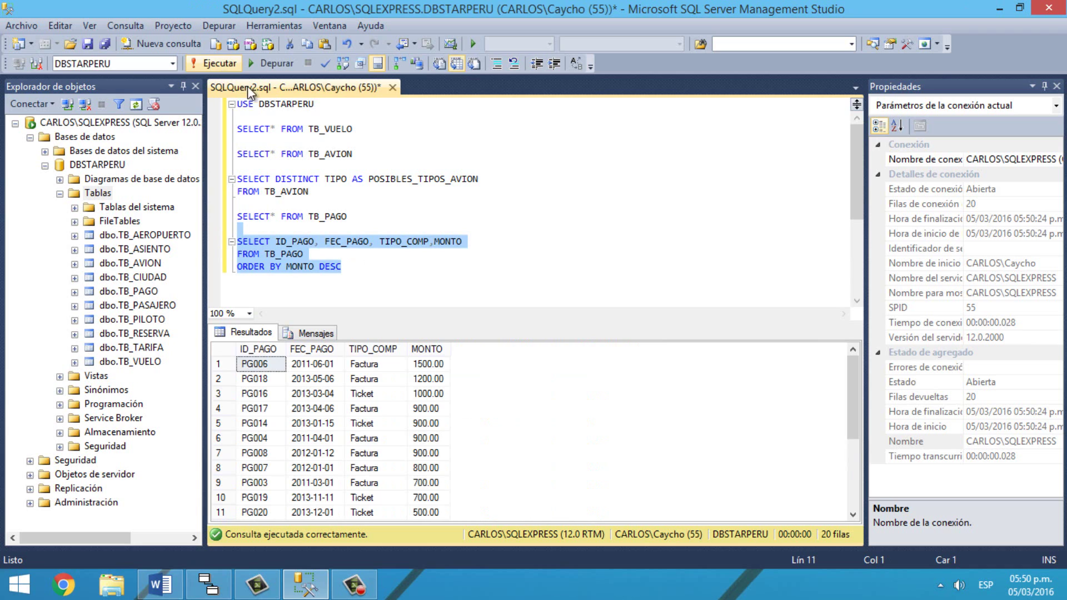
left_click(424, 355)
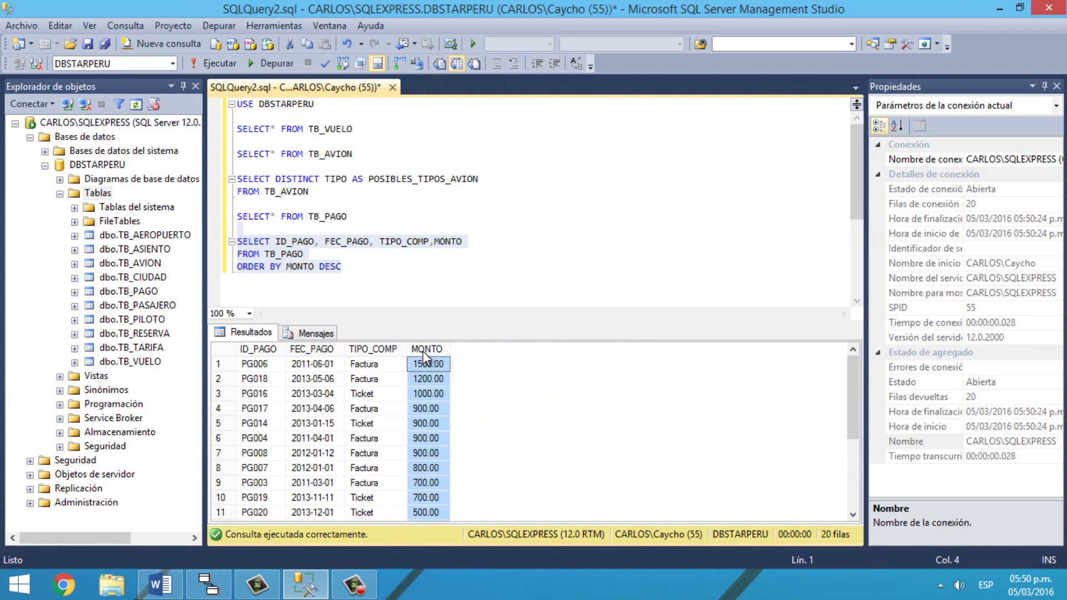
left_click(160, 585)
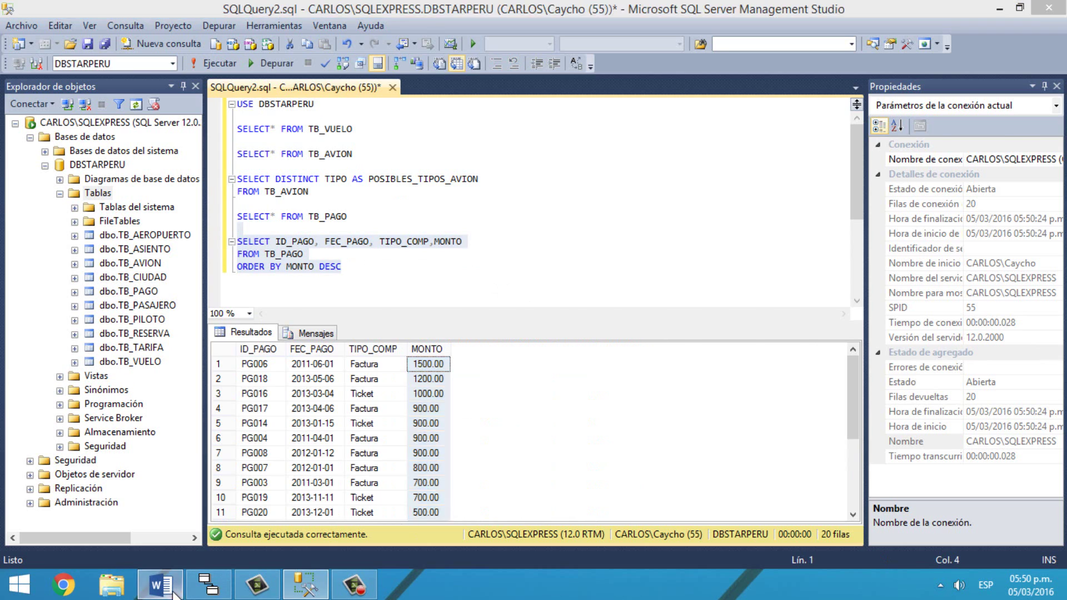
Step: Check exercise 3 on tariff IDs and gross amount, then return to SSMS
left_click(295, 338)
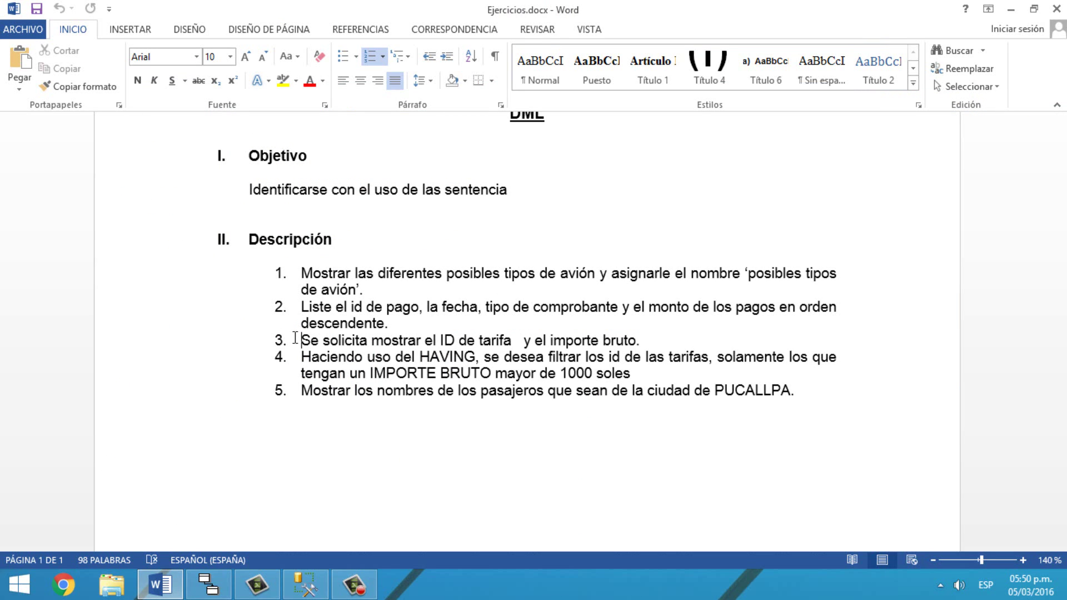
left_click(305, 585)
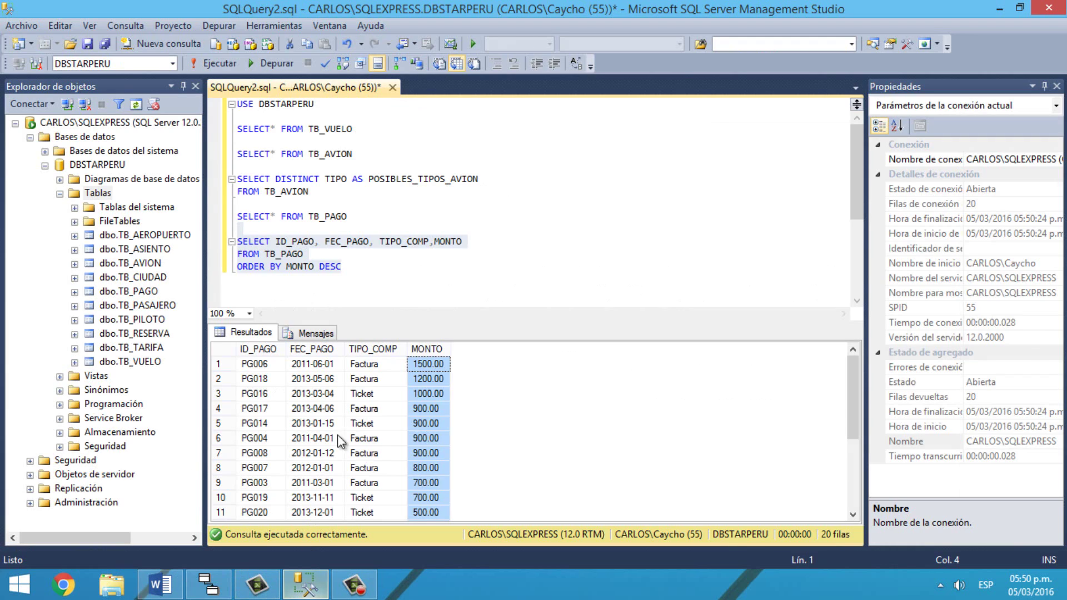
Step: Write and run SELECT* FROM TB_TARIFA, returning 4 tariffs with CLASE, PRECIO and IMPUESTO
left_click(387, 283)
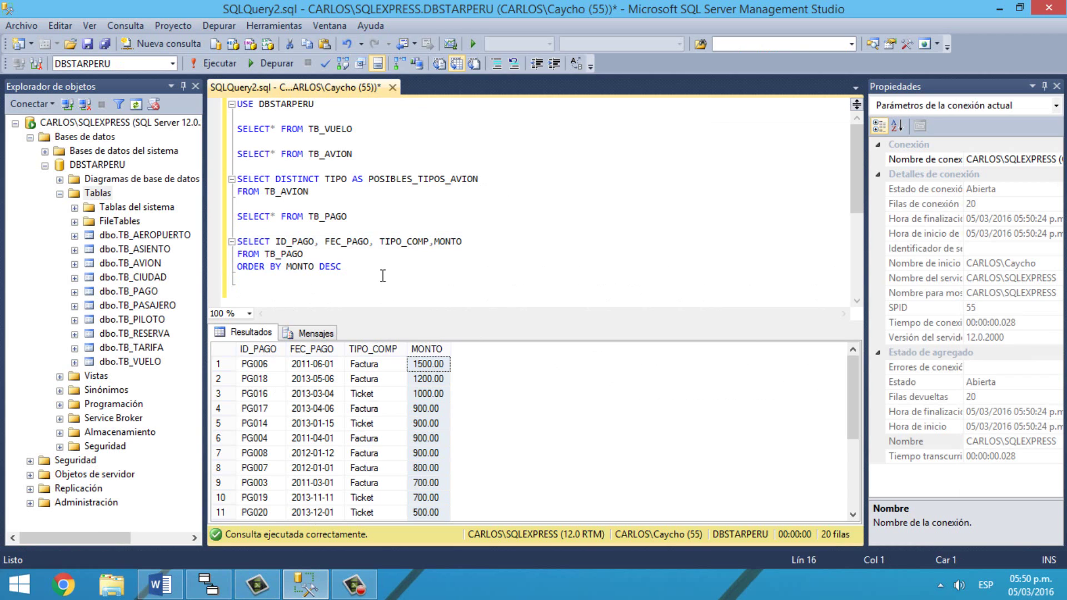
type("SELECT* FROM TB_")
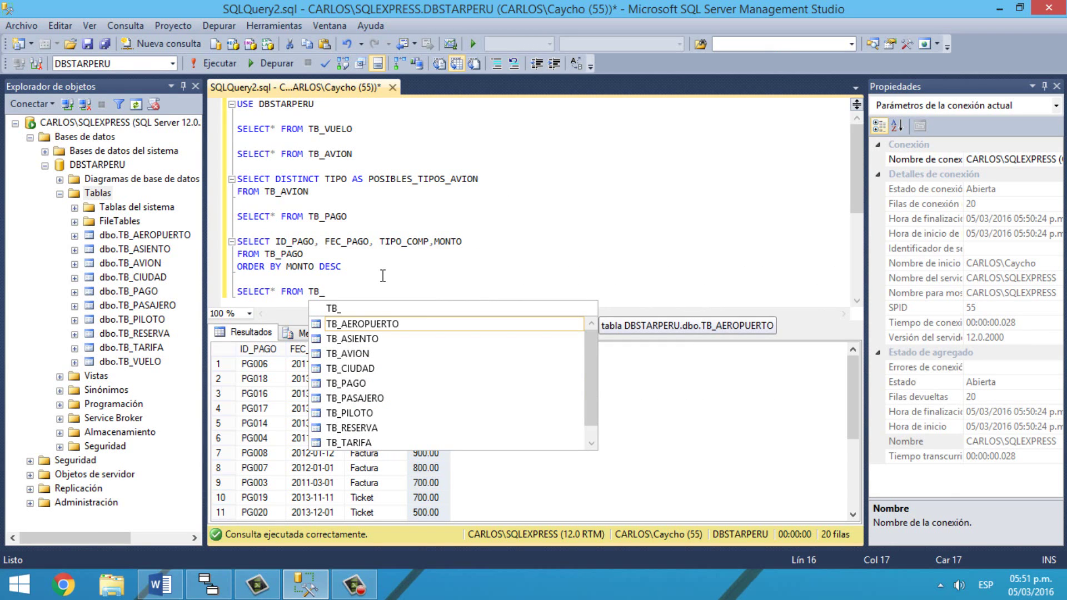
type("TARIFA")
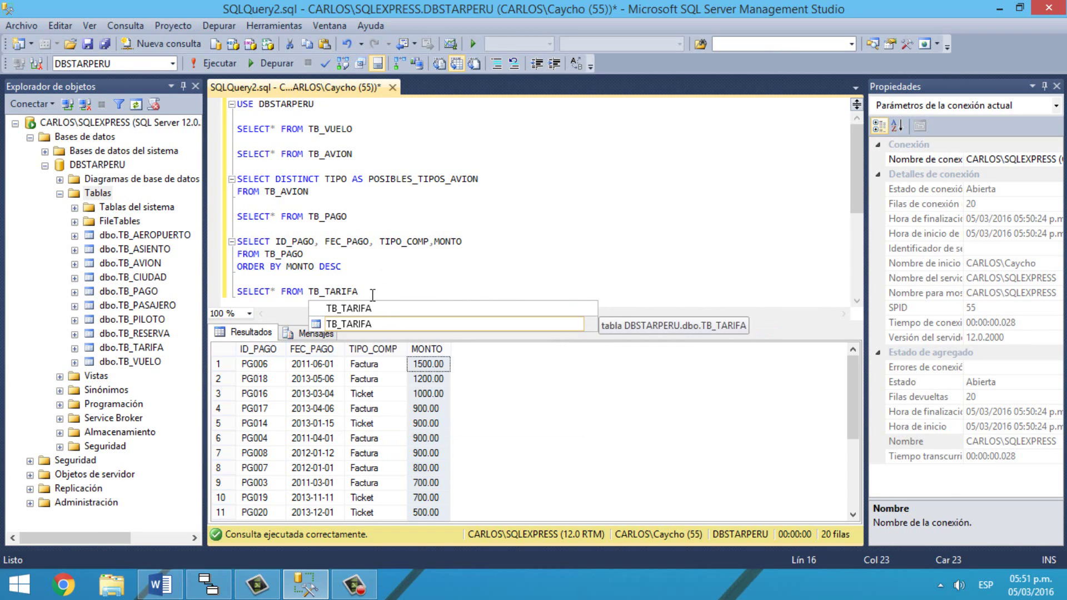
key("shift+Home")
left_click(202, 63)
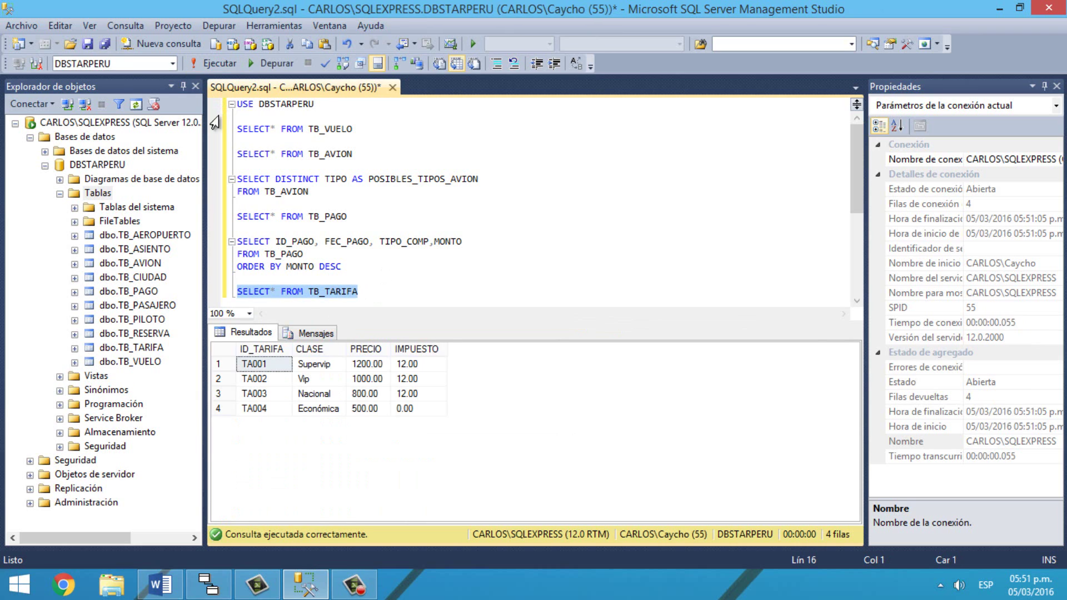
left_click(384, 295)
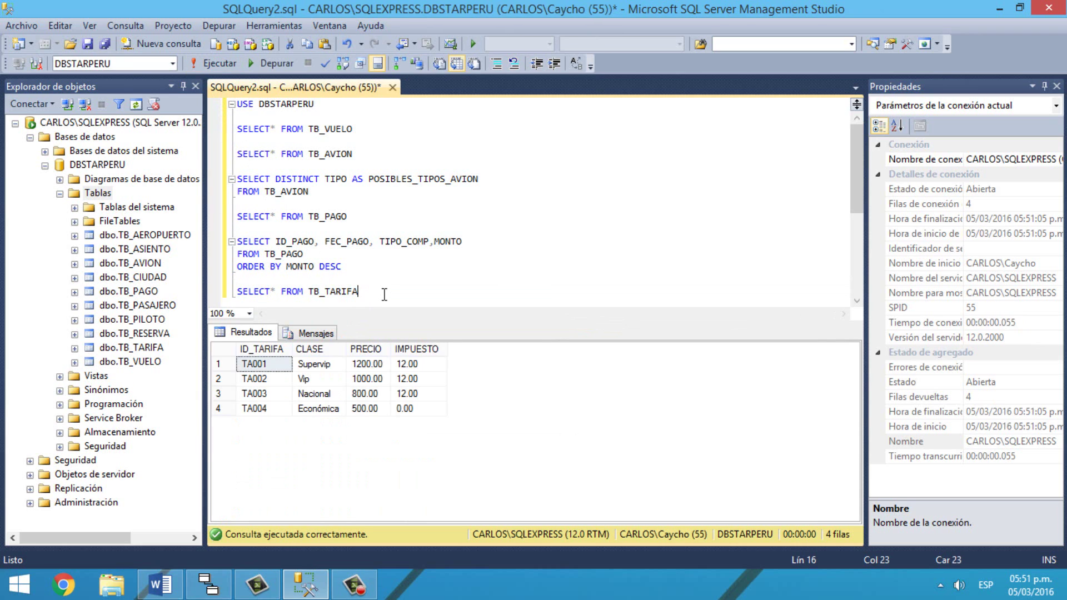
key("Return")
key("Return")
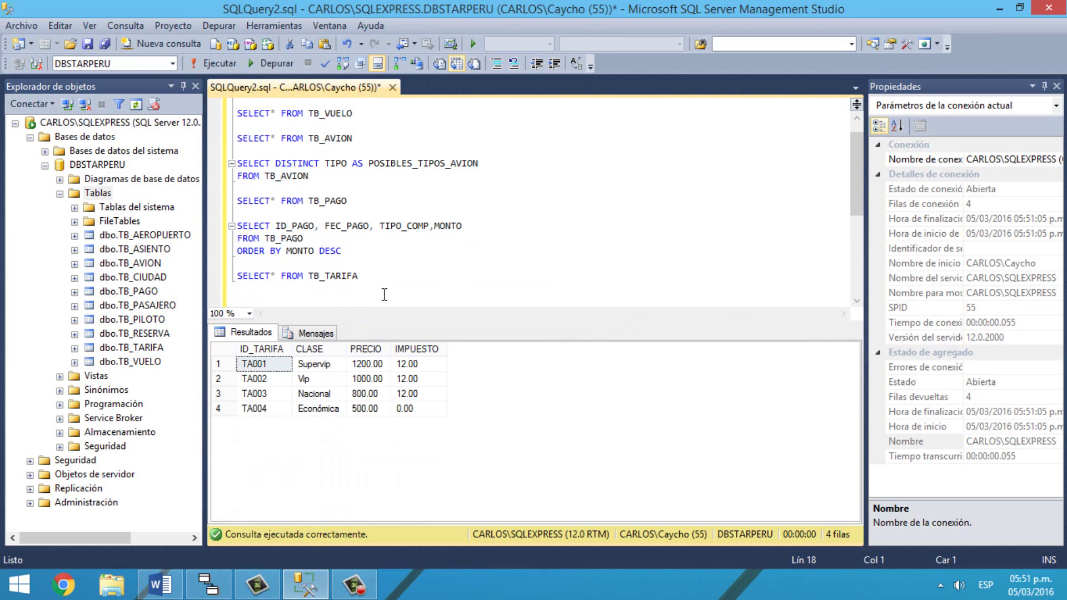
Step: Start a query selecting ID_TARIFA and 'IMPORTE BRUTO' = SUM(PRECIO+IMPUESTO)
type("SELECT*")
key("BackSpace")
type("ID_TARIFA")
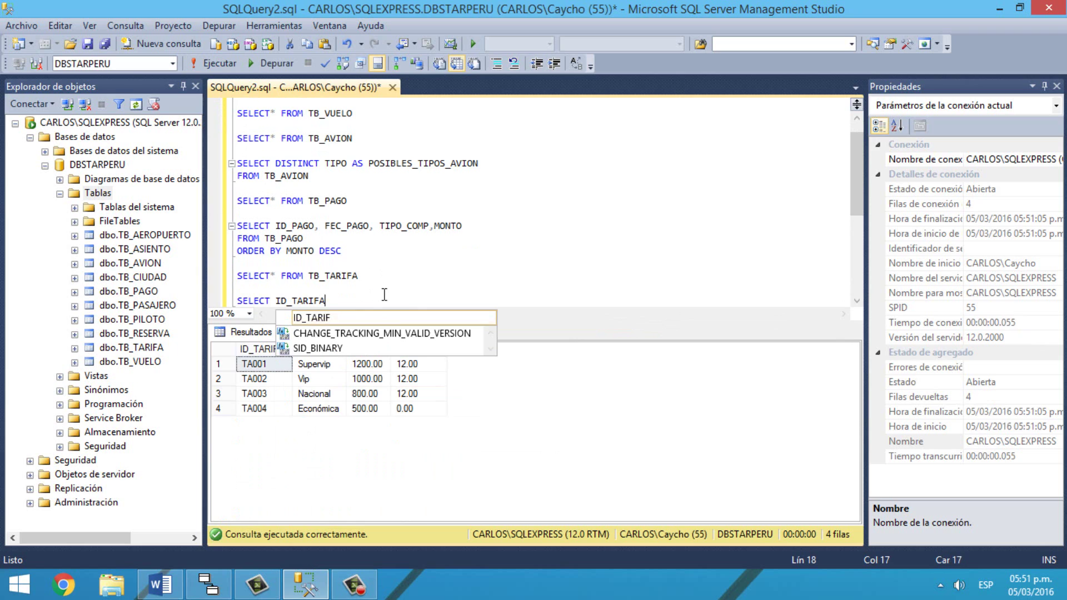
key("Escape")
type(", 'IPO")
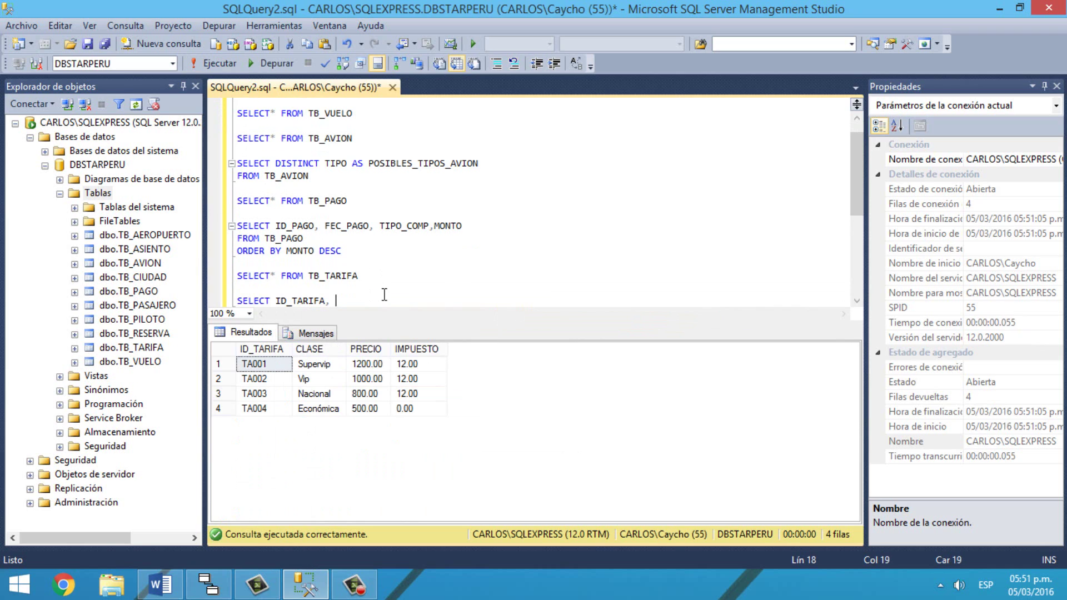
key("BackSpace")
key("BackSpace")
type("MPORTE'")
key("BackSpace")
type("BRUTO")
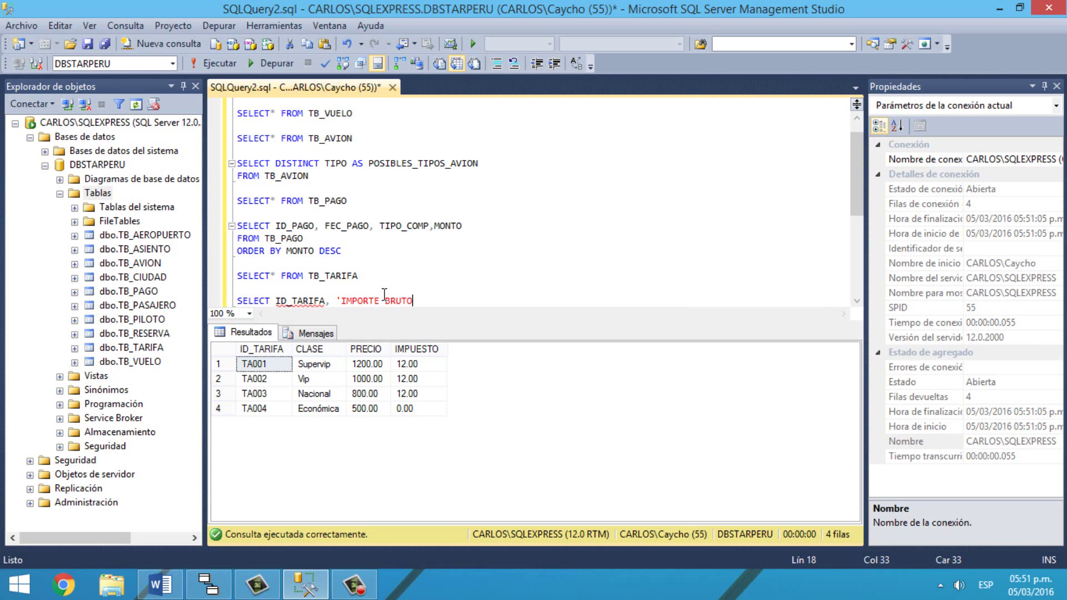
type("' = SUM(")
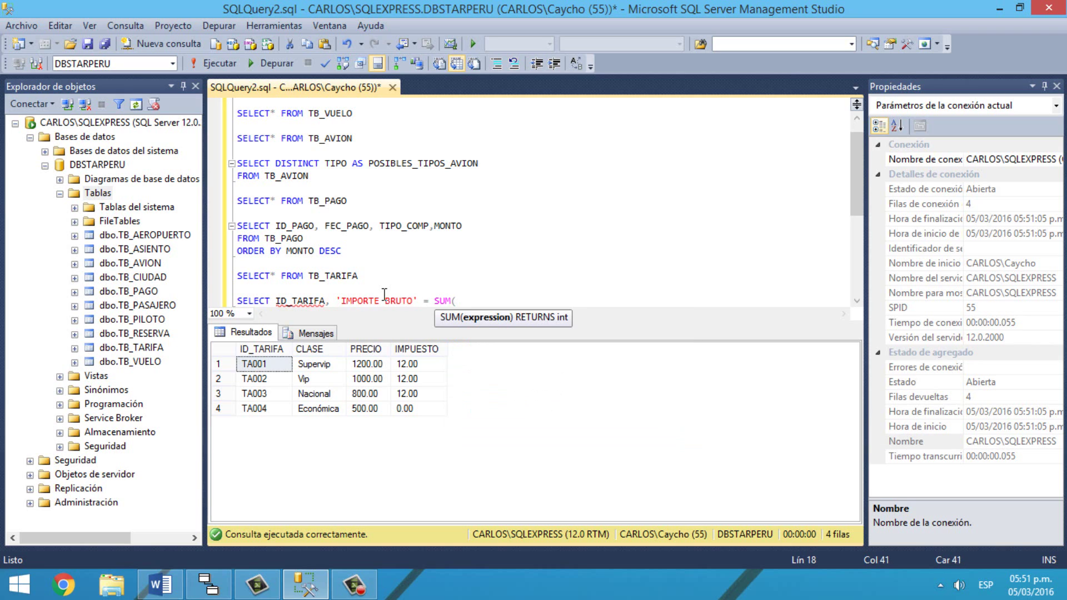
type("PRECIO+IMPUEST")
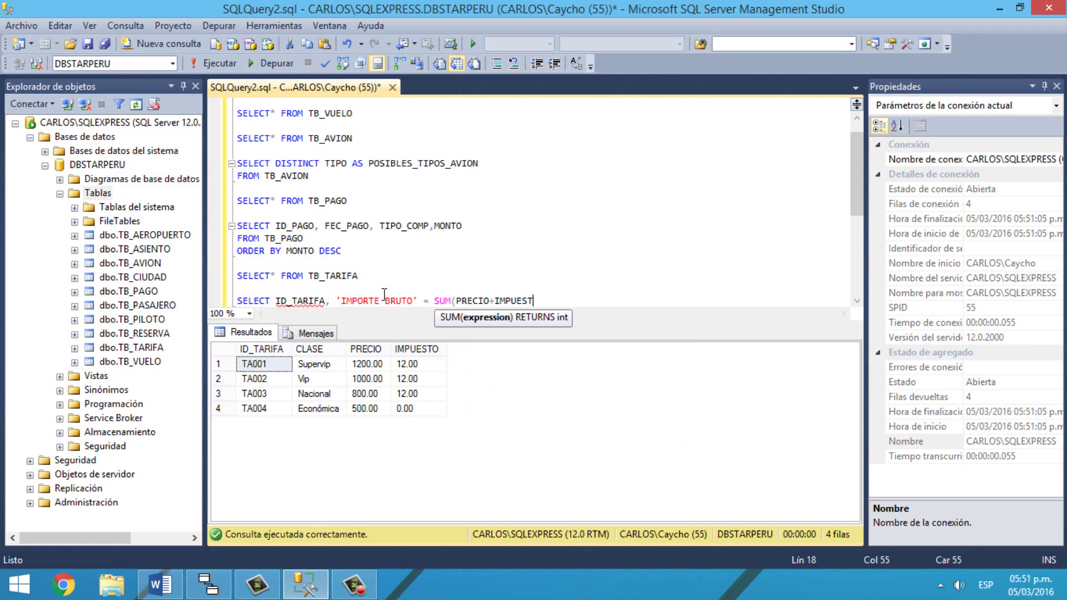
type("O)")
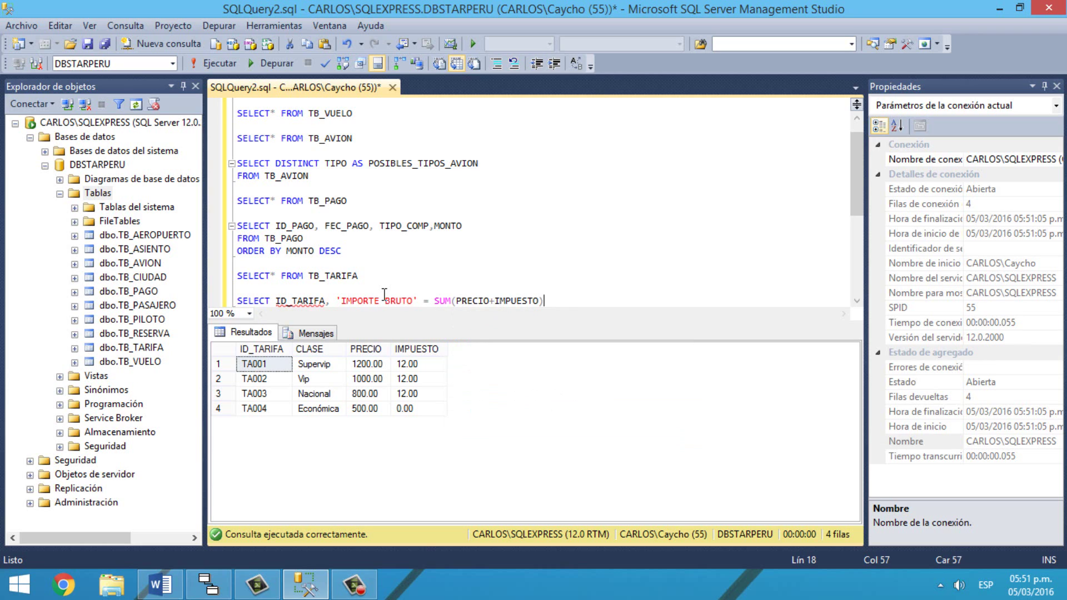
Step: Add FROM TB_TARIFA and GROUP BY ID_TARIFA on separate lines
key("Return")
type("FR")
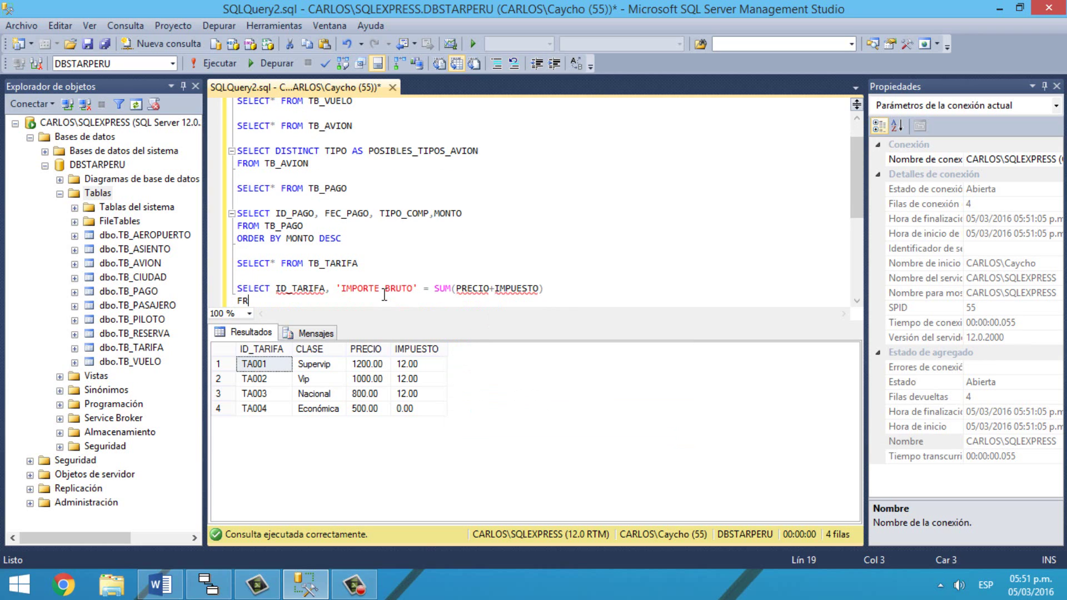
type("OM TB_")
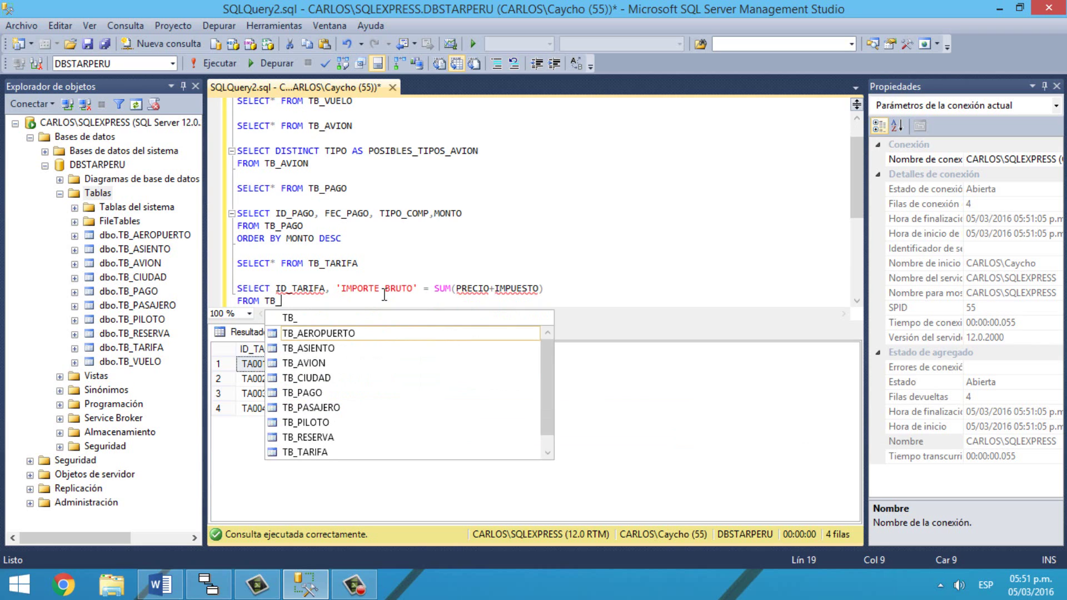
type("TARIFA")
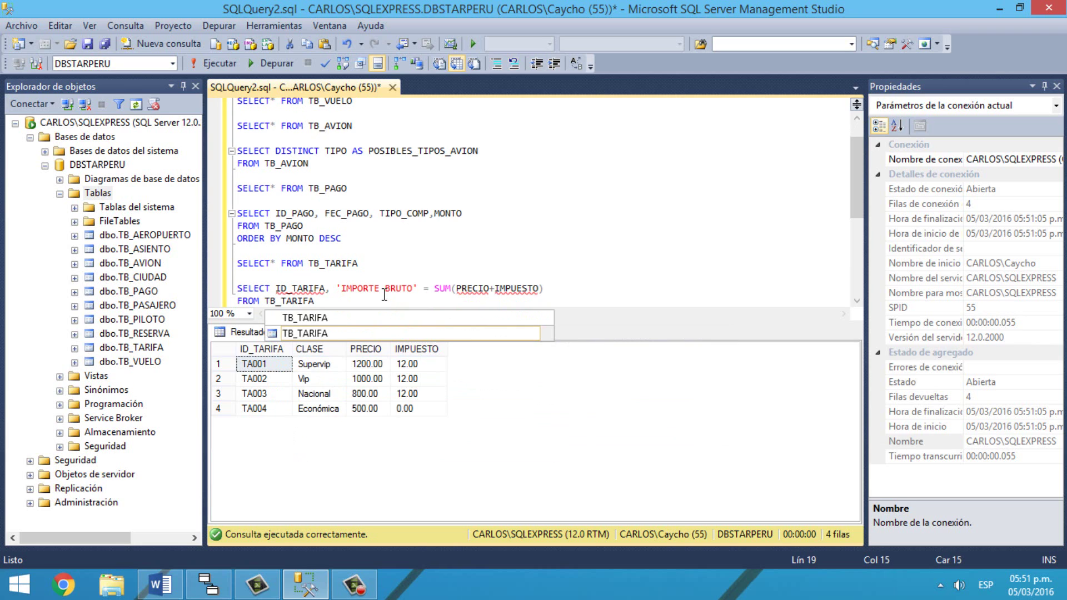
key("Escape")
type("GROUP")
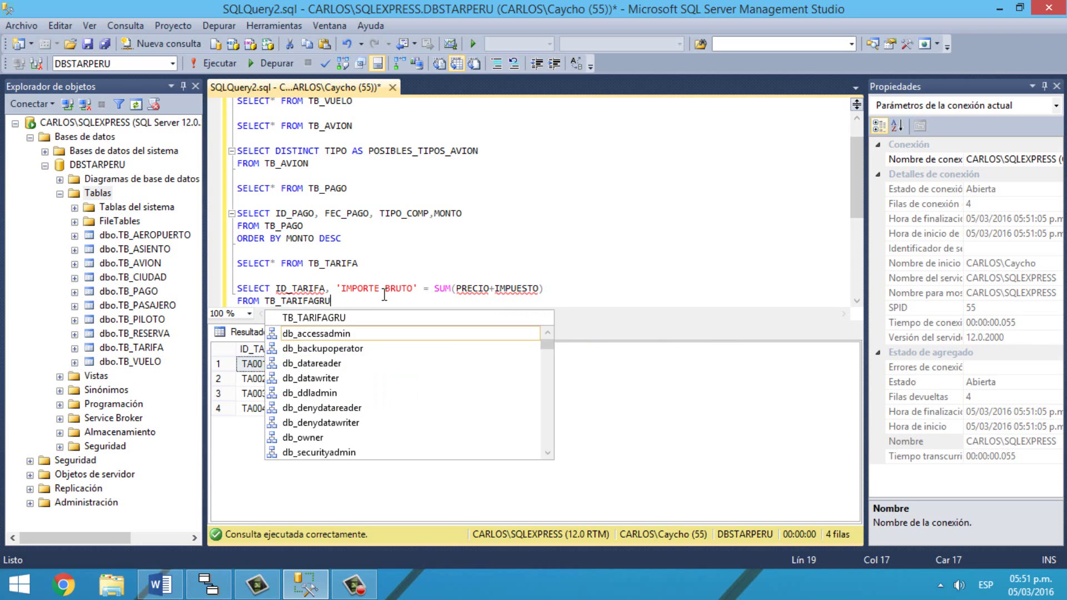
type(" BY")
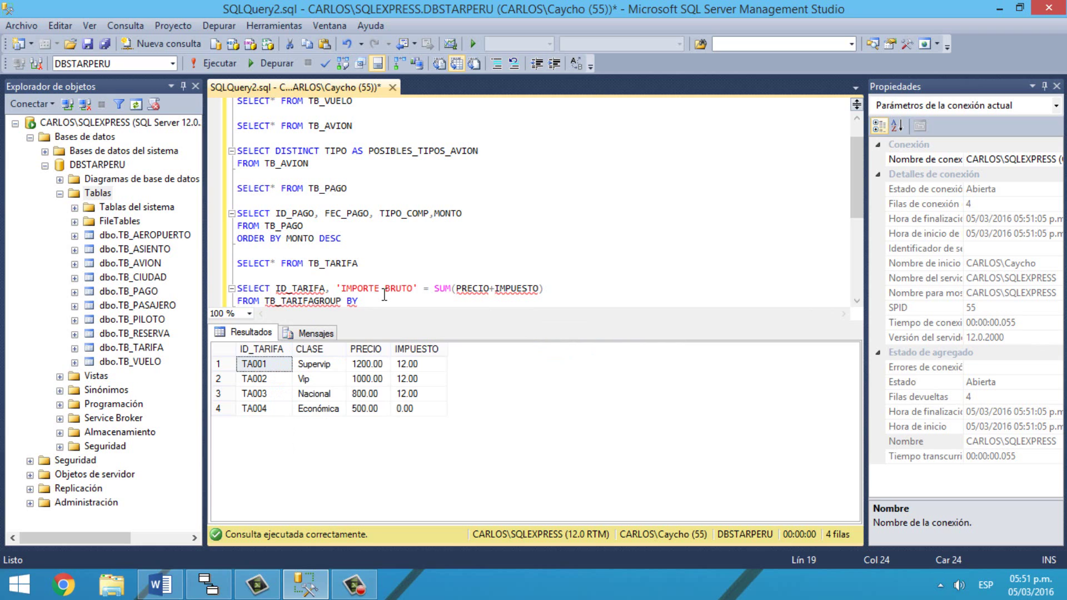
type(" ID_TARIFA")
left_click(314, 300)
key("Return")
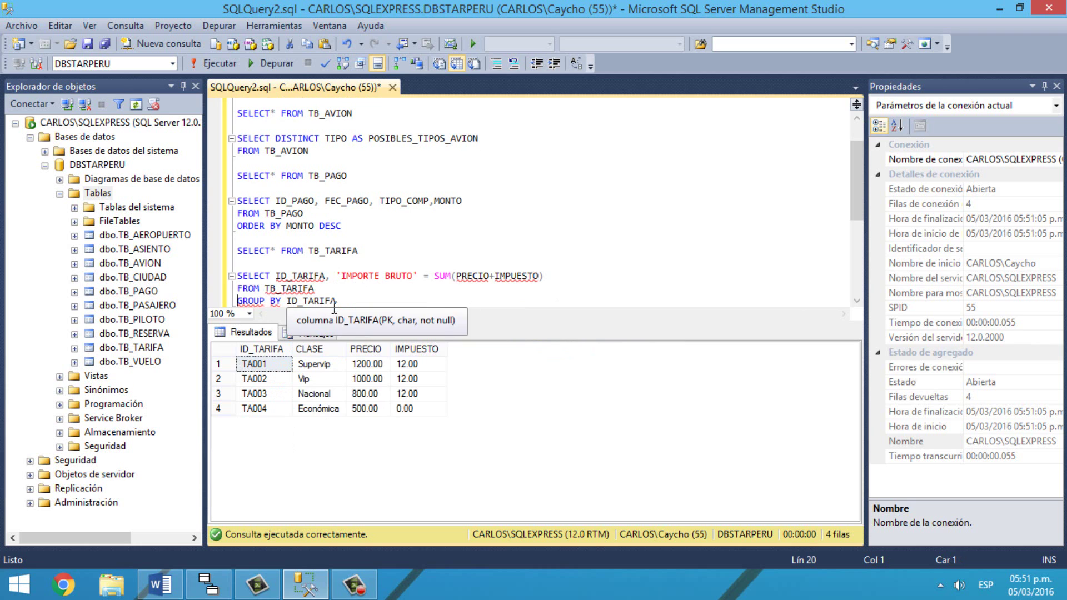
Step: Run the grouped query, giving IMPORTE BRUTO totals from 1212.00 down to 500.00
left_click_drag(336, 300, 238, 262)
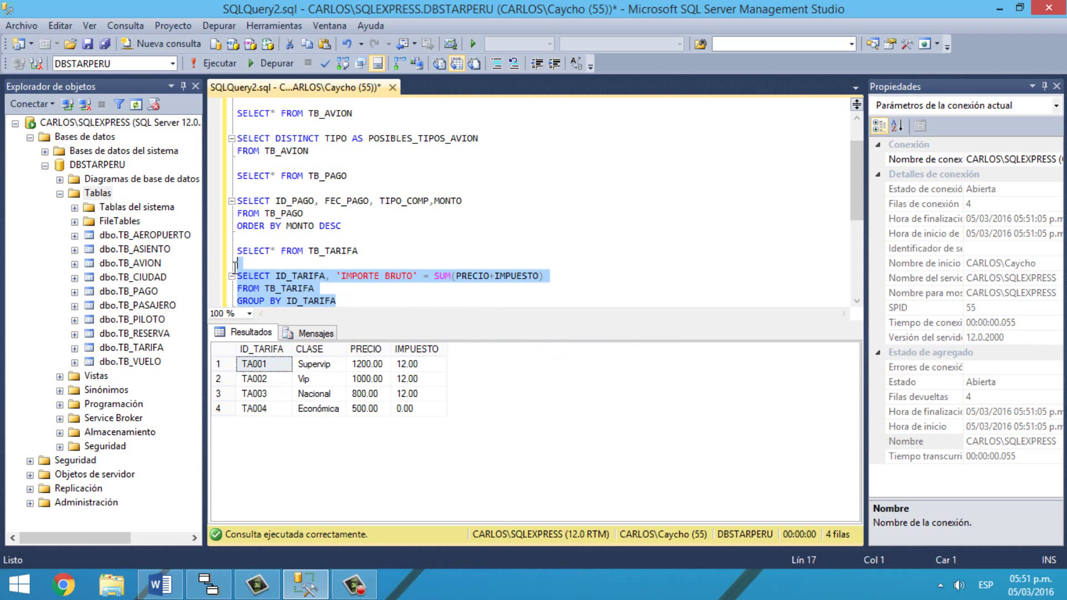
left_click(232, 67)
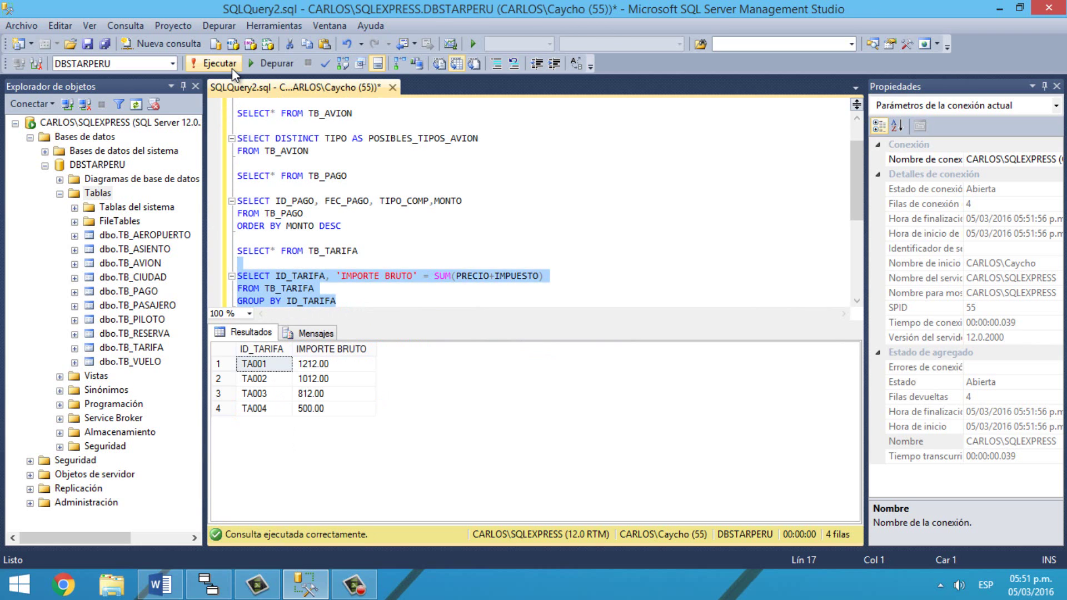
left_click(322, 350)
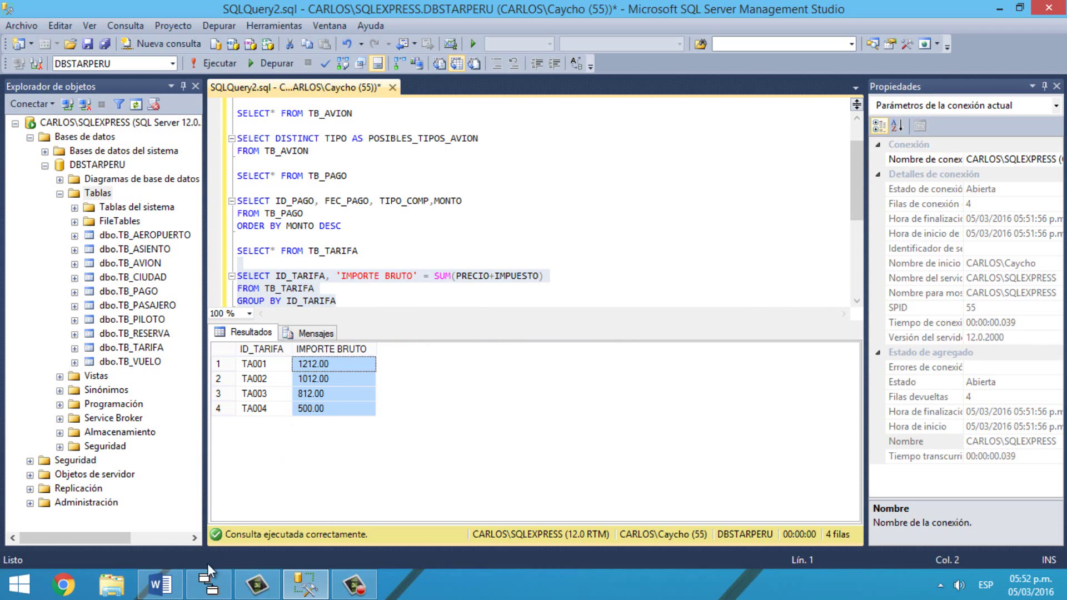
left_click(162, 583)
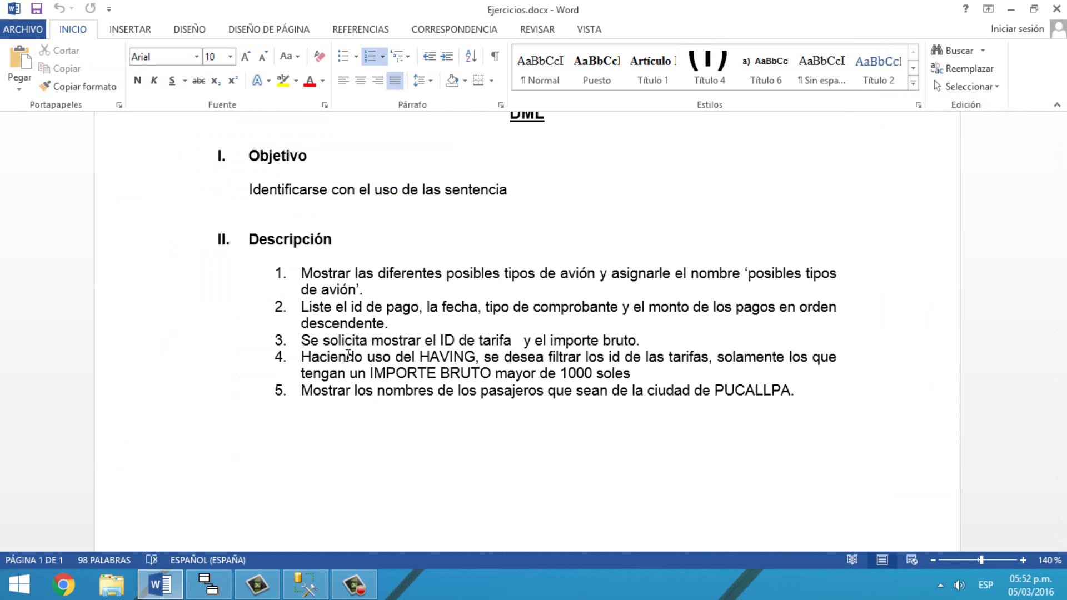
left_click(306, 583)
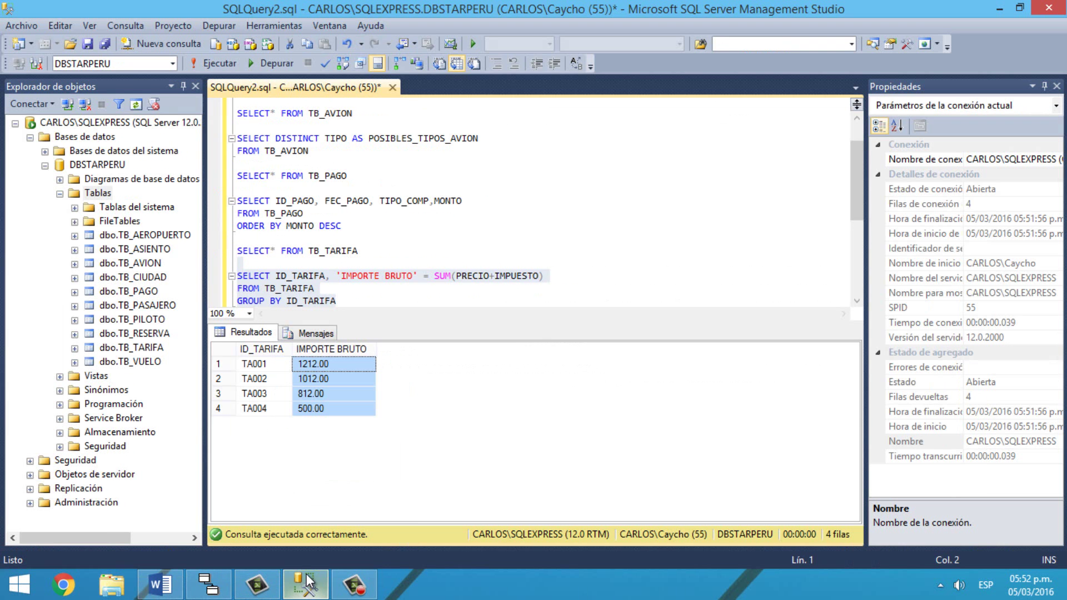
Step: Start a query selecting ID_TARIFA and an 'OMPORTE BRUTO' sum of PRECIO+IMPUESTO FROM TB_TARIFA
left_click(358, 305)
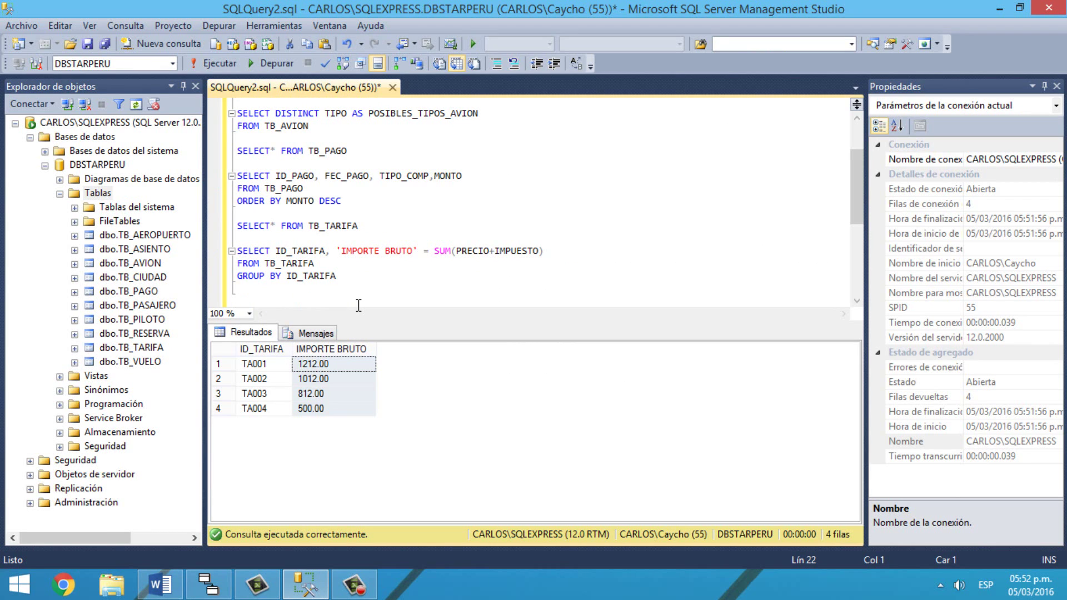
type("SELECT ID_TAR")
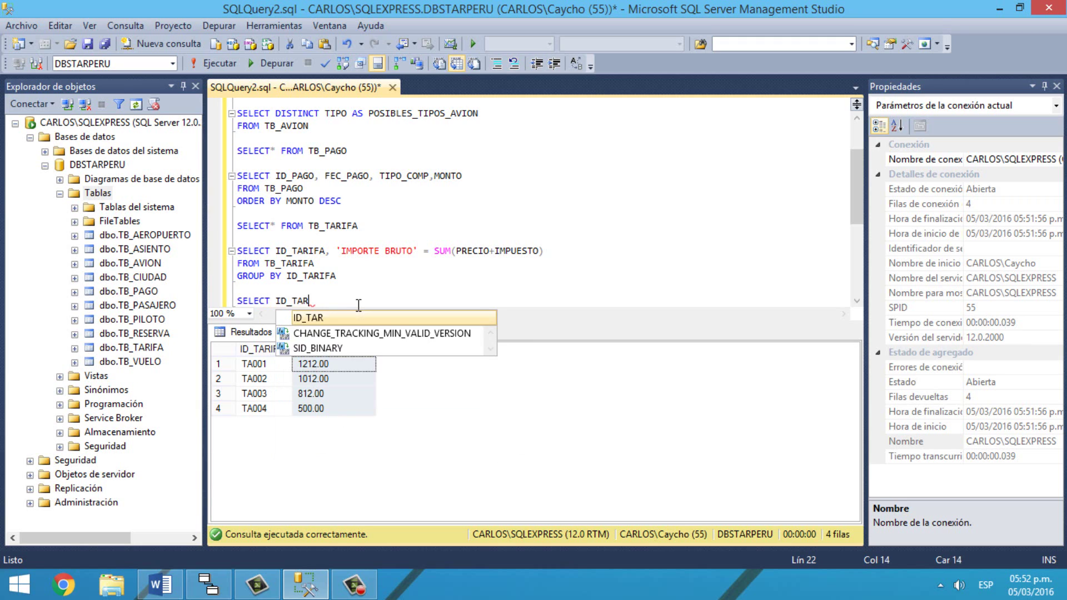
type("IFA")
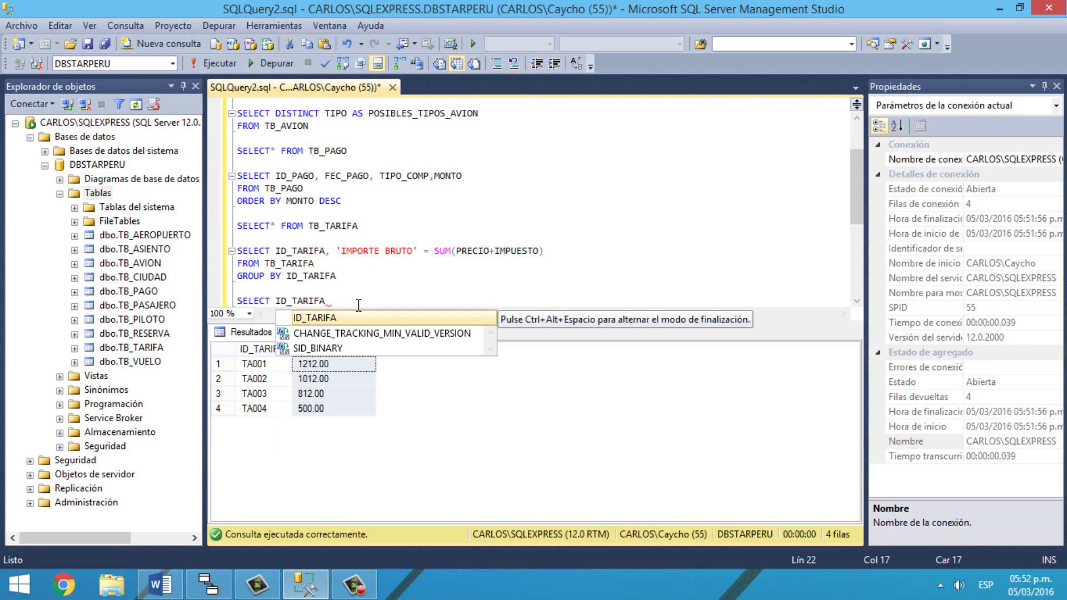
type(", ")
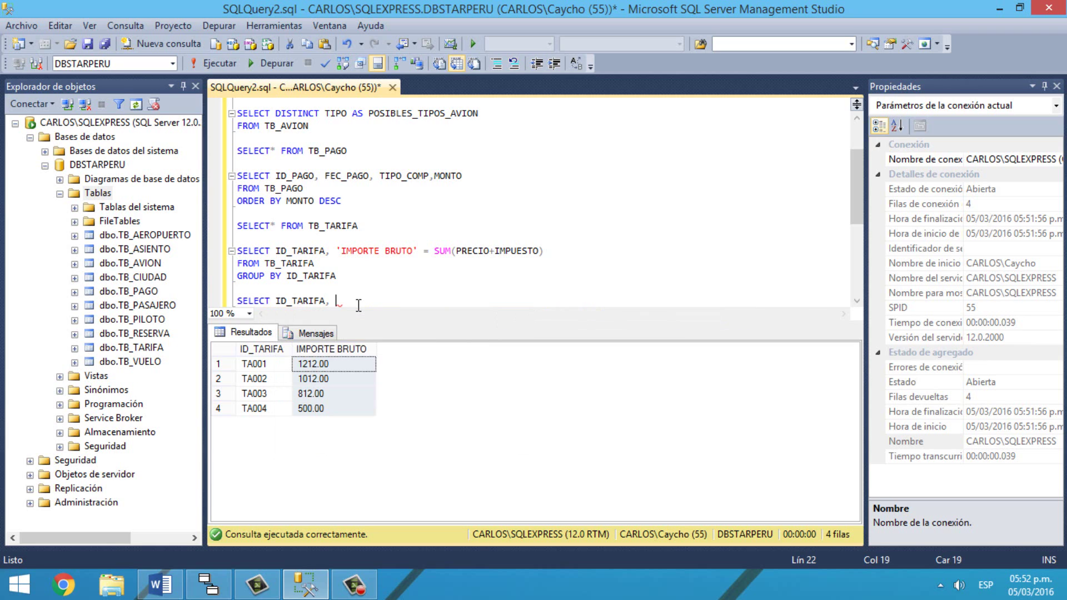
type("'OMPORTE")
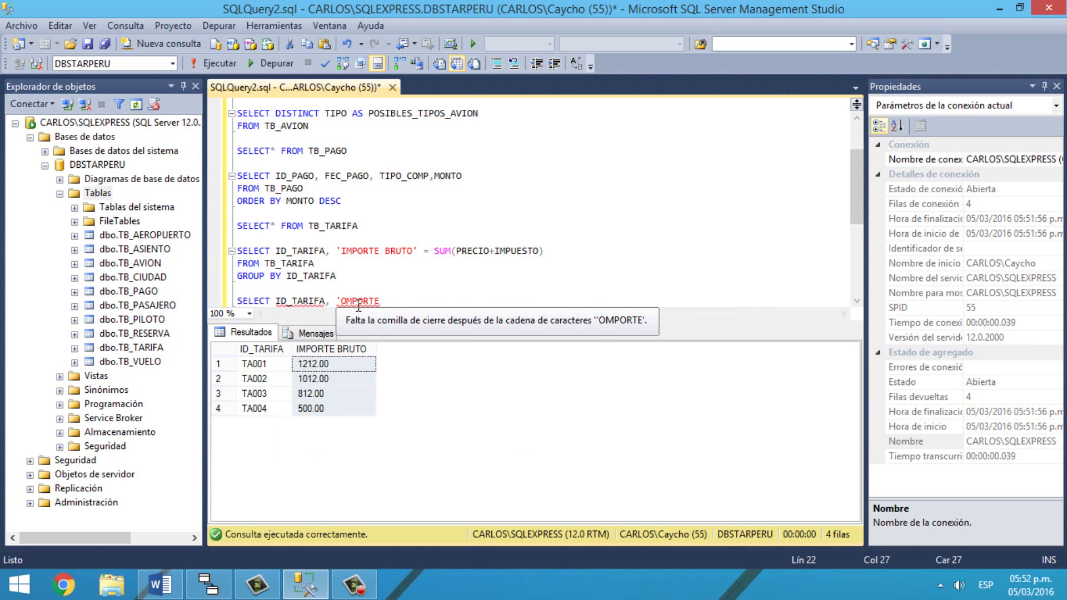
type(" BRUTO")
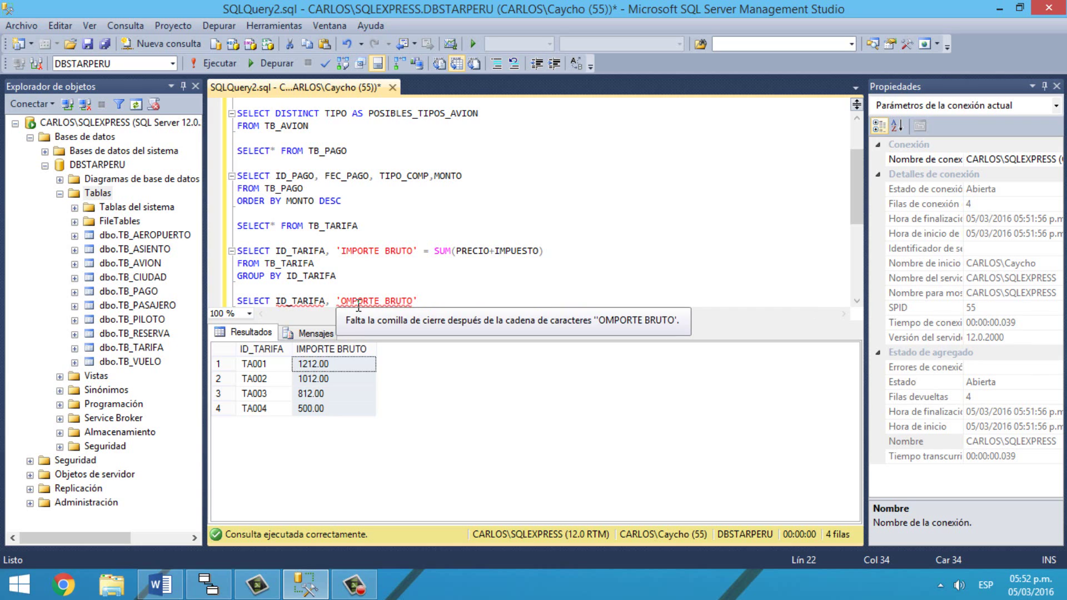
type("'=(SUMA")
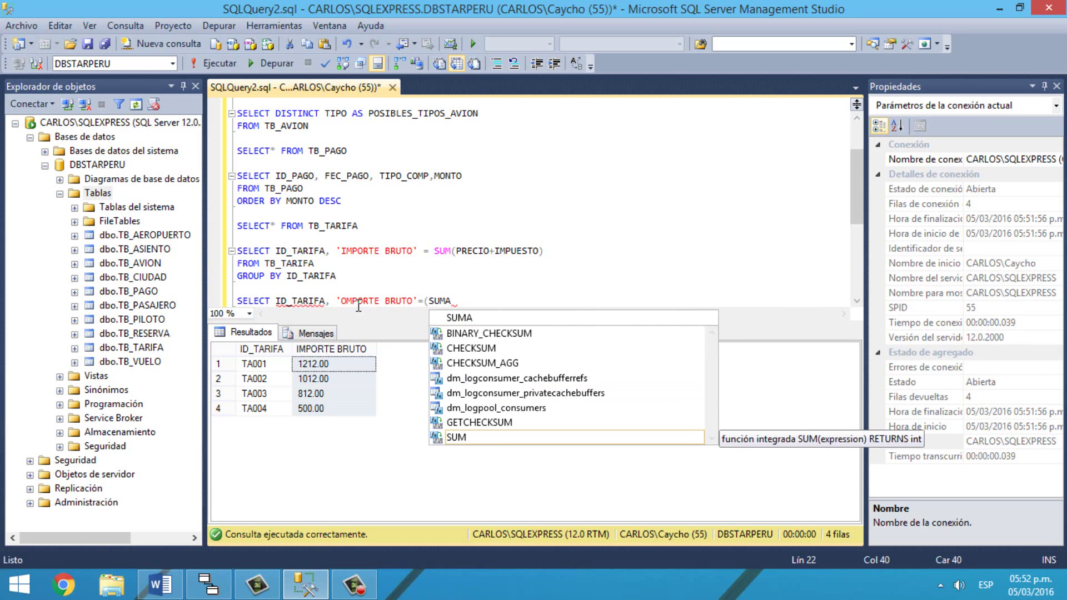
key("BackSpace")
key("BackSpace")
key("BackSpace")
key("BackSpace")
key("BackSpace")
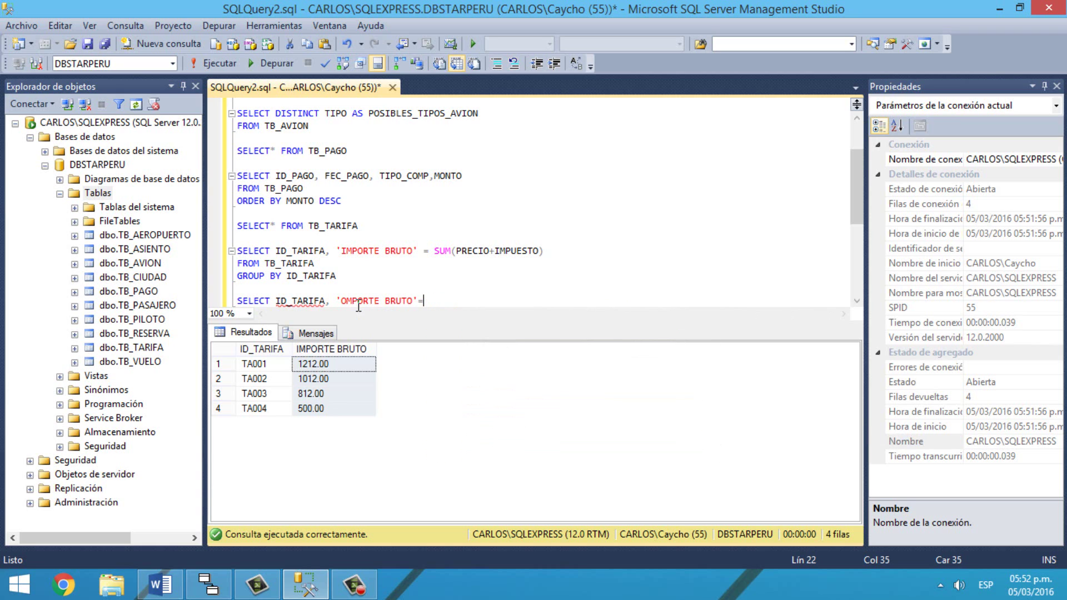
type("SUM")
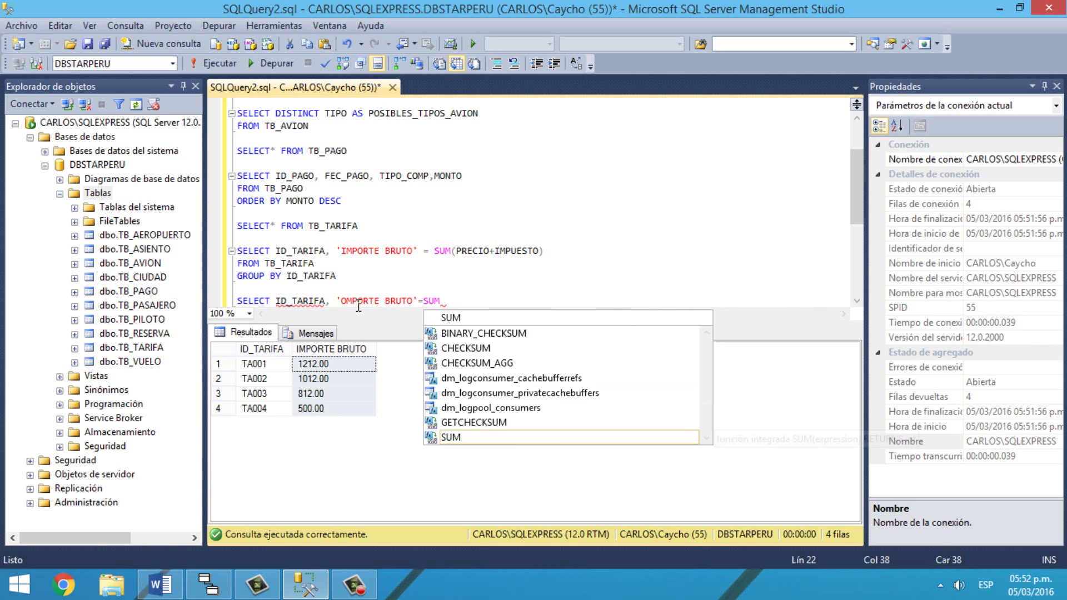
type(")PRECIO+")
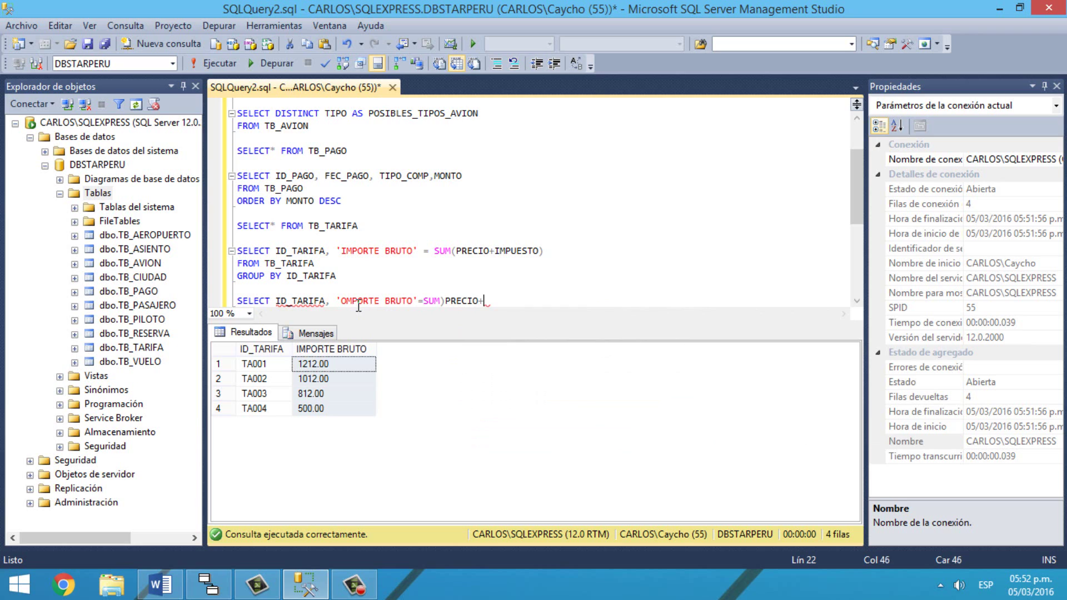
type("IMPUESTO)")
key("Return")
type("FROM")
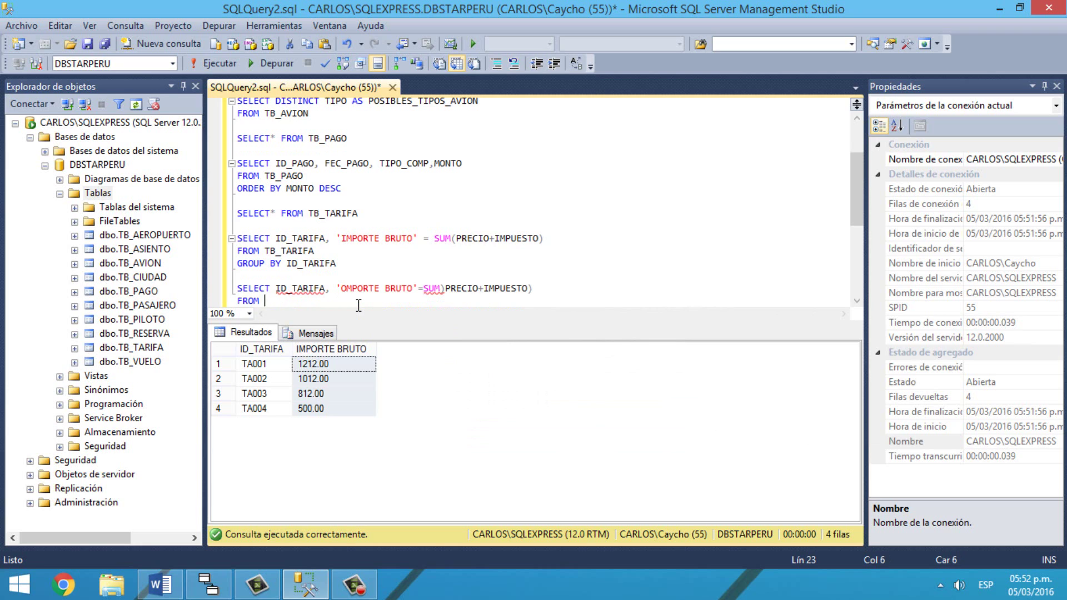
type(" TB_TARIFA")
Step: Add GROUP BY ID_TARIFA and HAVING SUM(PRECIO+IMPUESTO)>1000, then select the four-line query
key("Return")
type("GROUP")
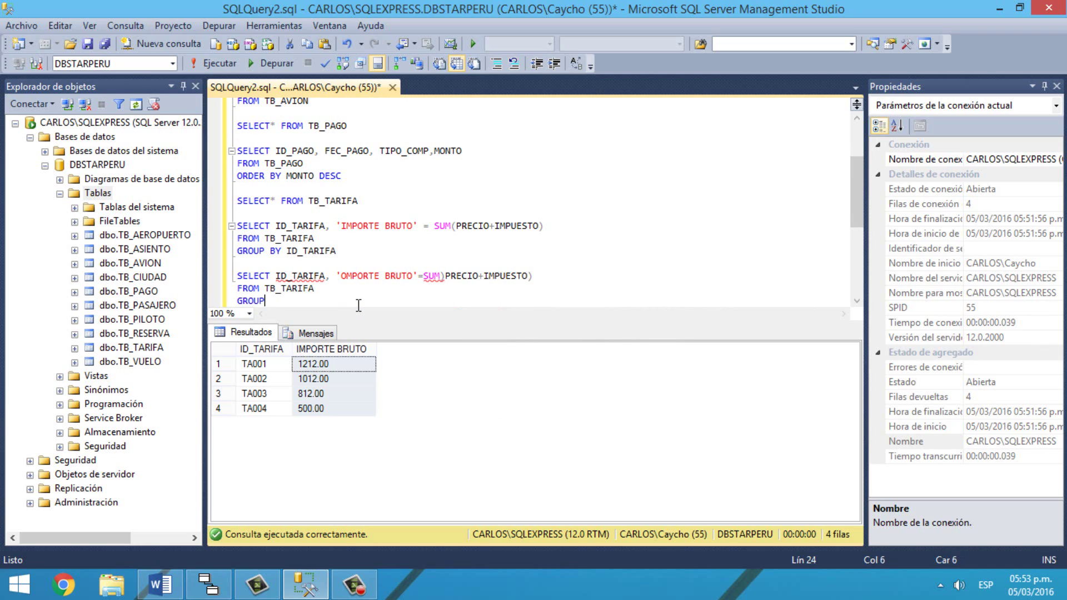
type(" BY ID_TARIFA")
key("Return")
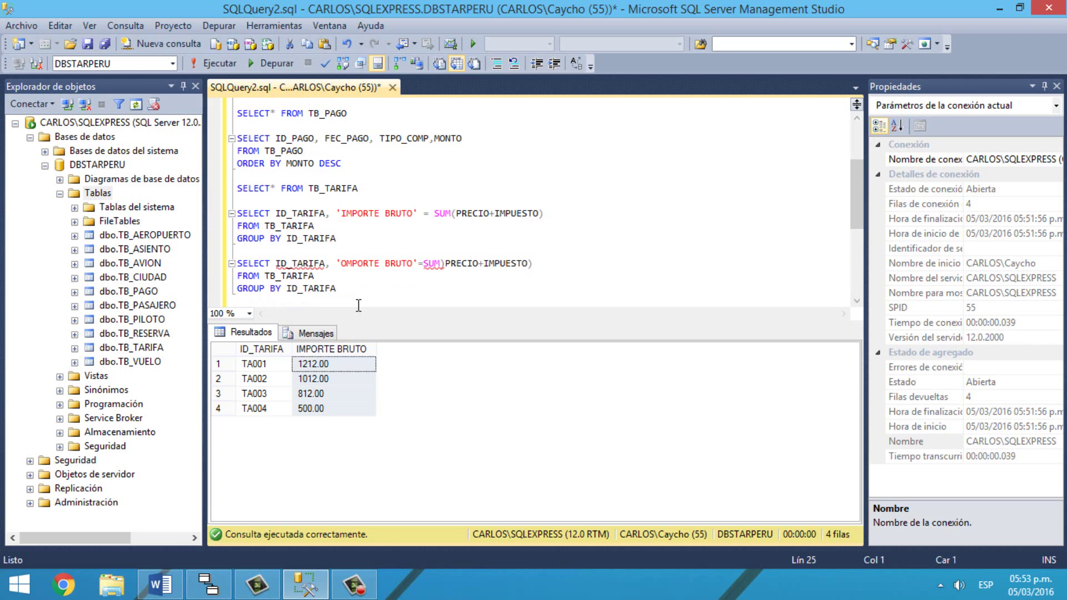
type("HAVING SUM(PRECIO")
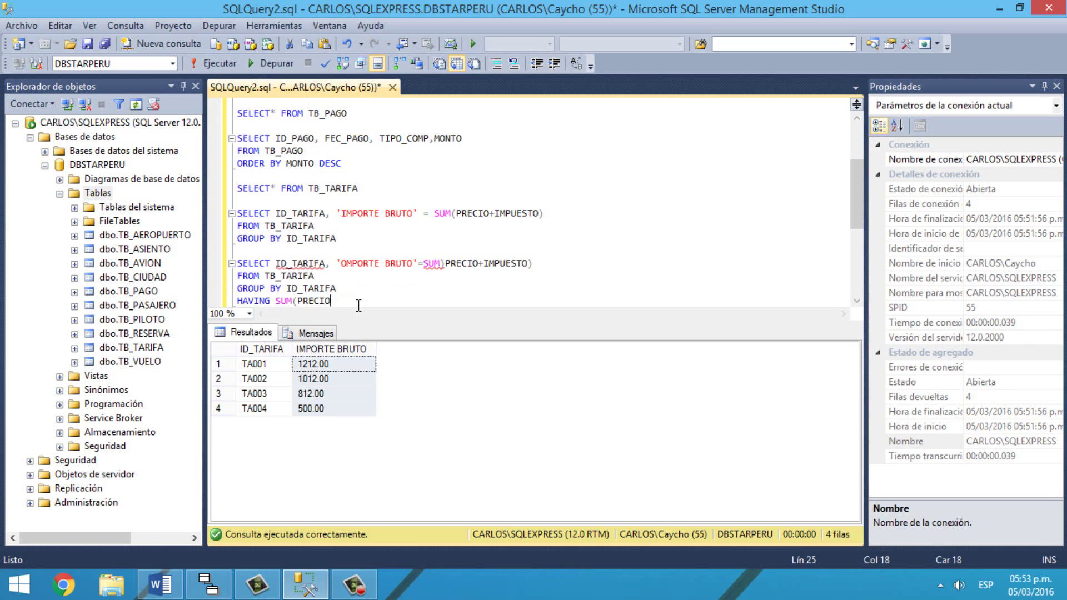
type("+IMPUESTO)>1000")
key("Return")
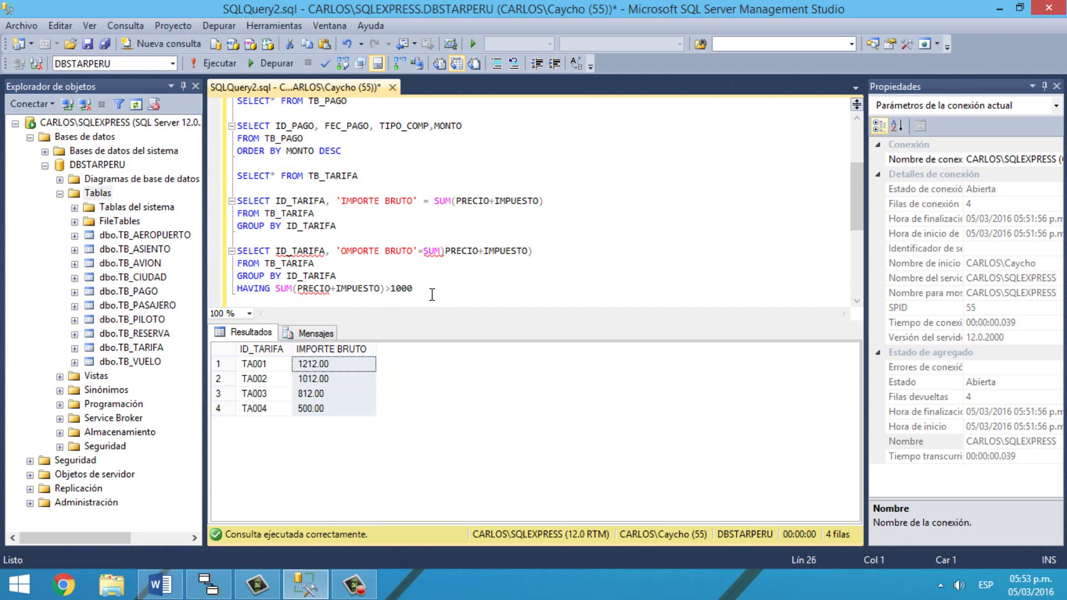
left_click_drag(433, 292, 220, 253)
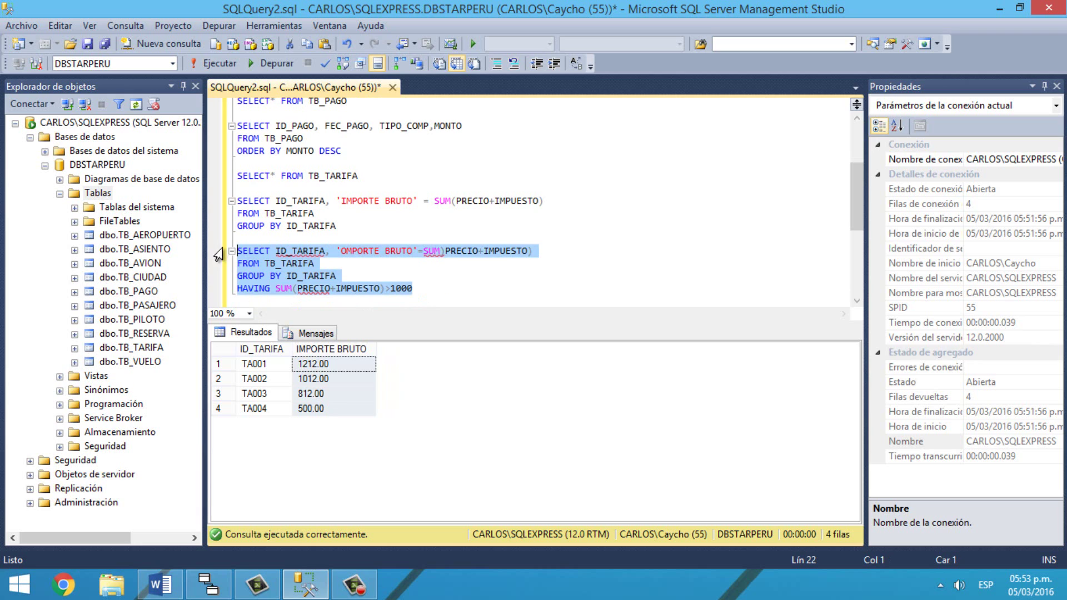
Step: Run the HAVING query, then correct the alias 'OMPORTE' to 'IMPORTE'
left_click(220, 63)
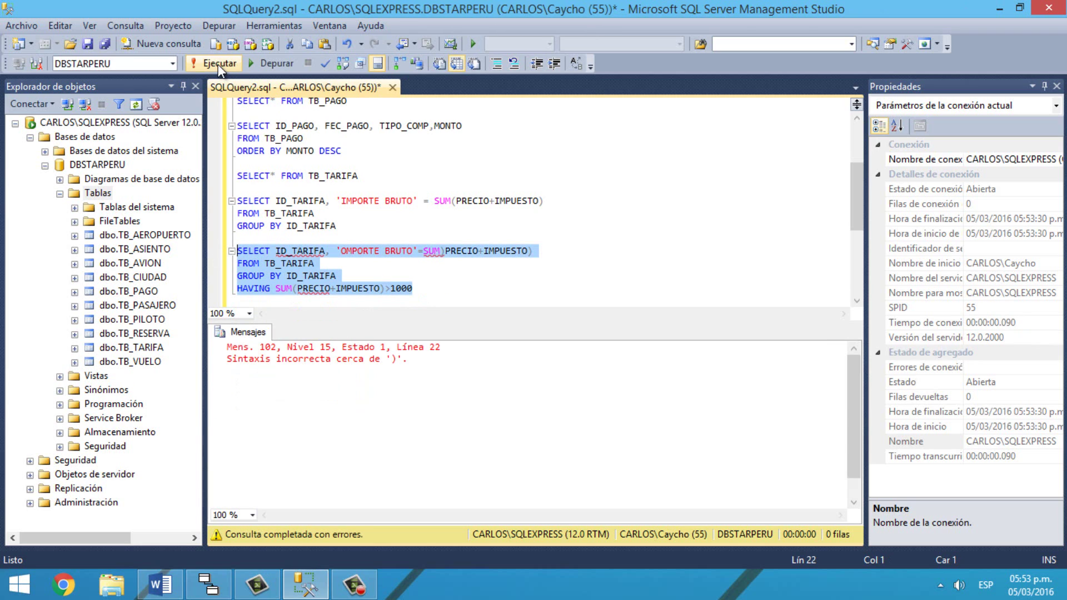
left_click(414, 290)
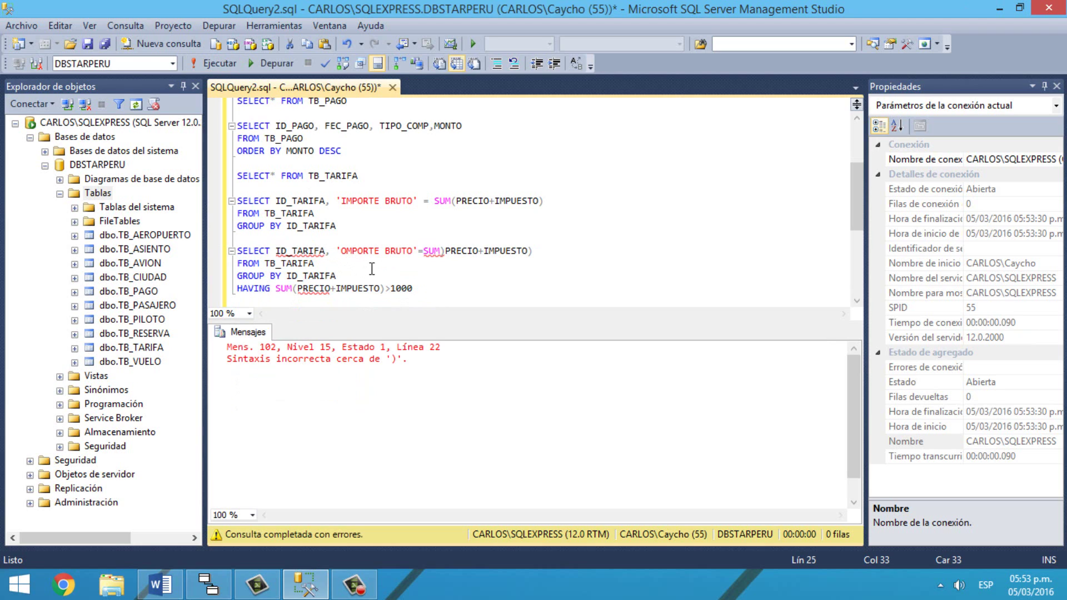
left_click(347, 251)
key("BackSpace")
type("I")
Step: Change SUM) to SUM( and rerun the query, returning TA001 at 1212.00 and TA002 at 1012.00
left_click(444, 250)
key("BackSpace")
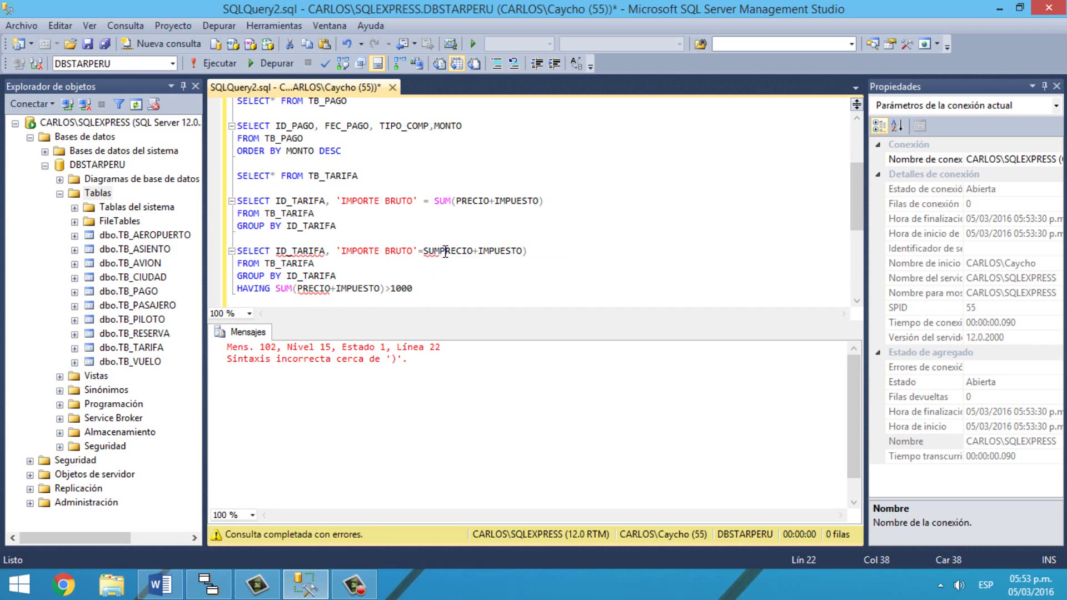
type("(")
left_click_drag(413, 288, 227, 244)
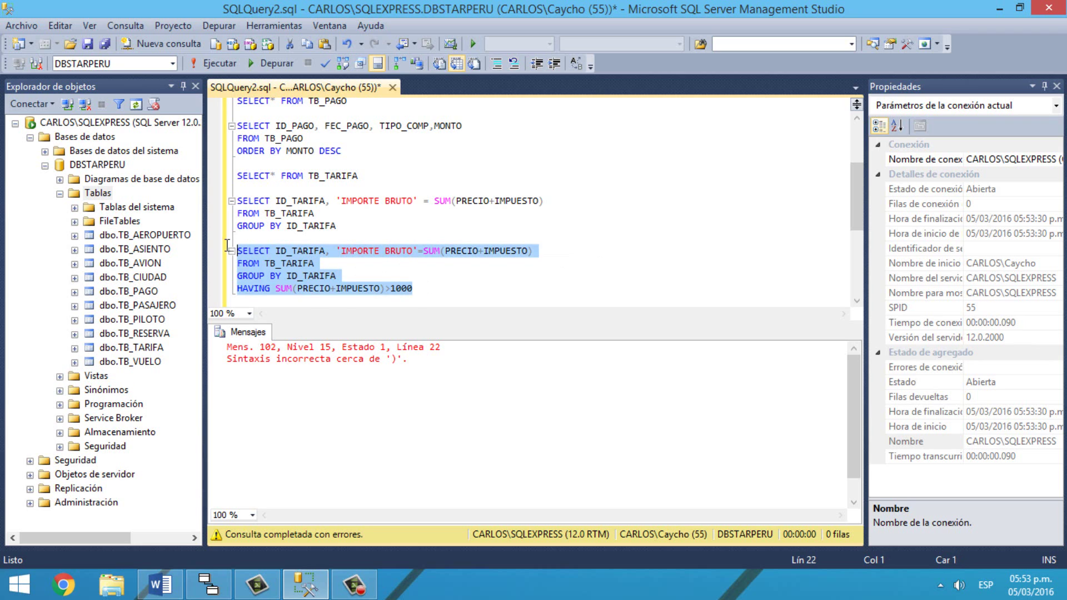
left_click(215, 65)
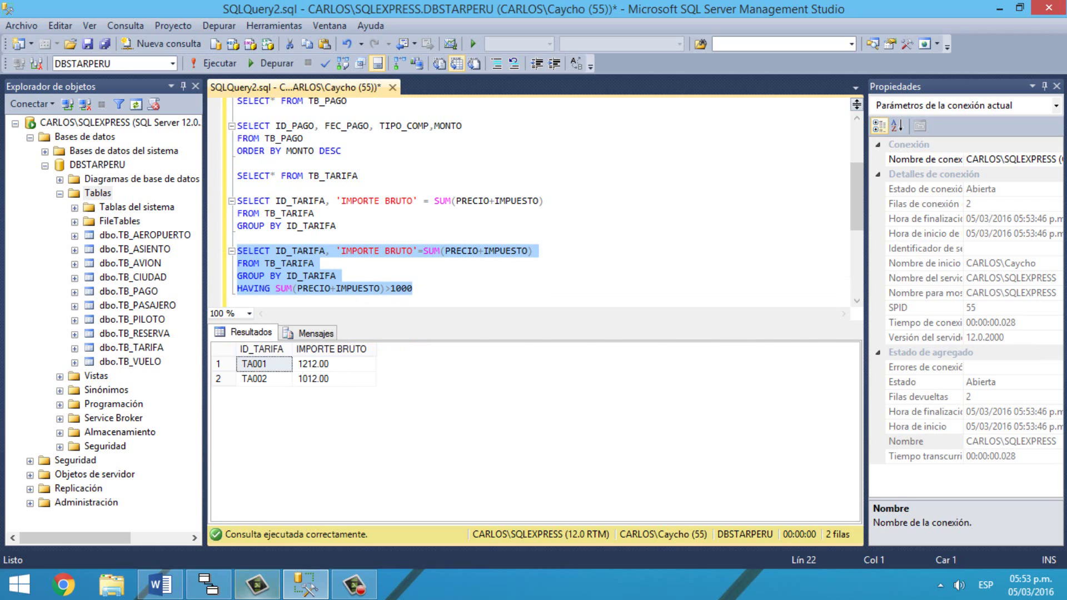
Step: Check the Word exercise list and ERwin schema, then add a fresh line below the query
left_click(160, 584)
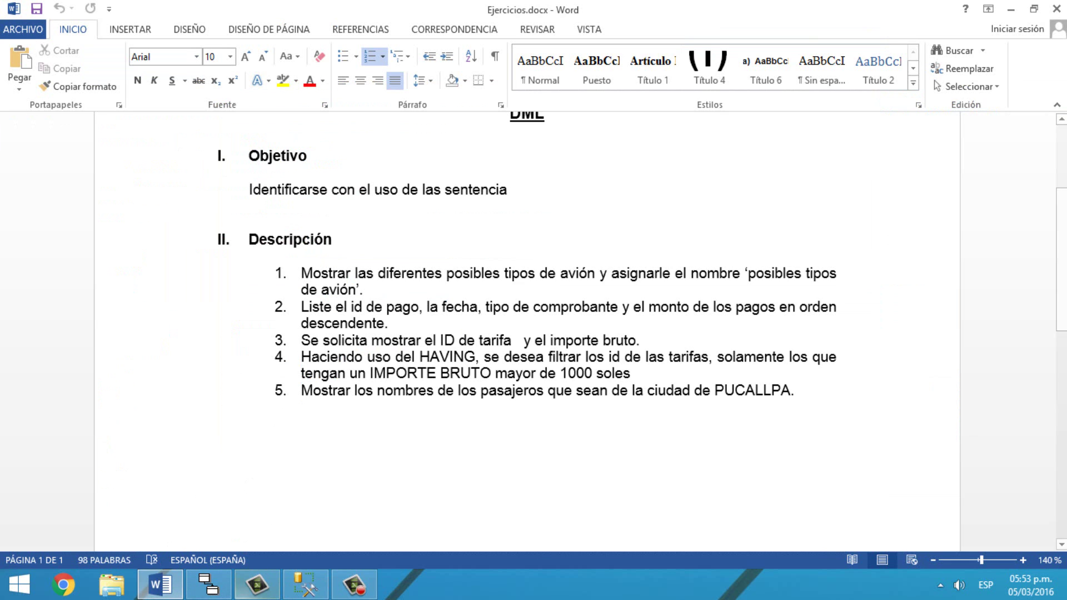
left_click(208, 585)
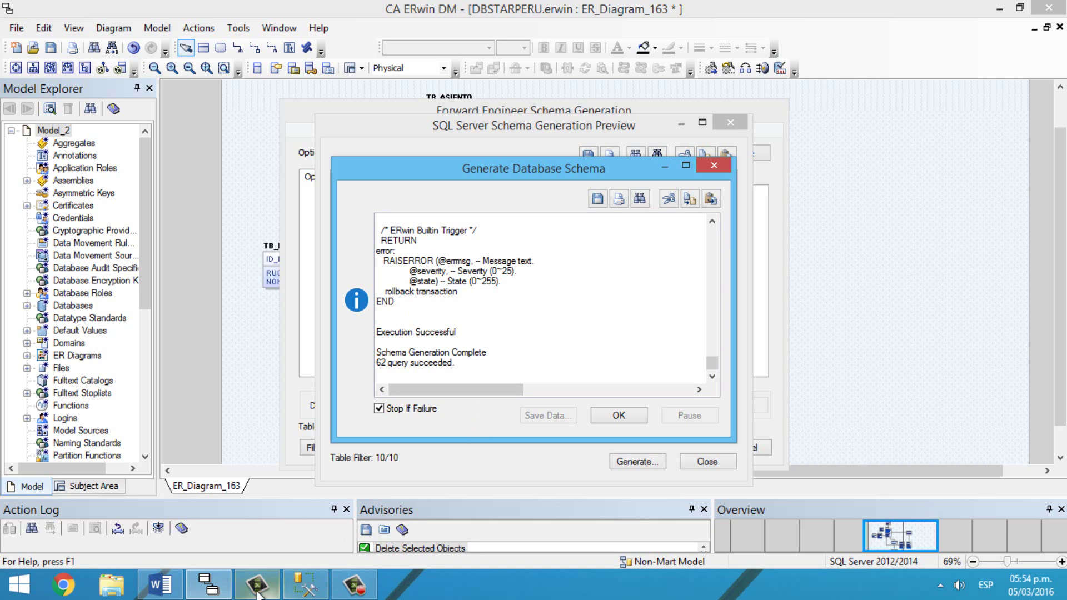
left_click(209, 584)
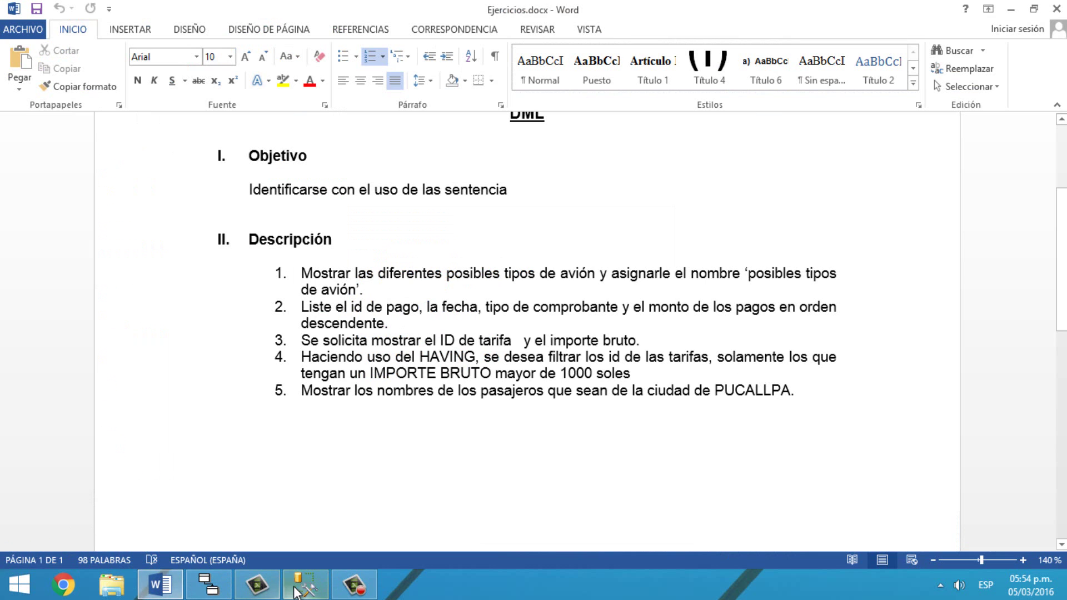
left_click(305, 584)
left_click(444, 294)
key("Return")
key("Return")
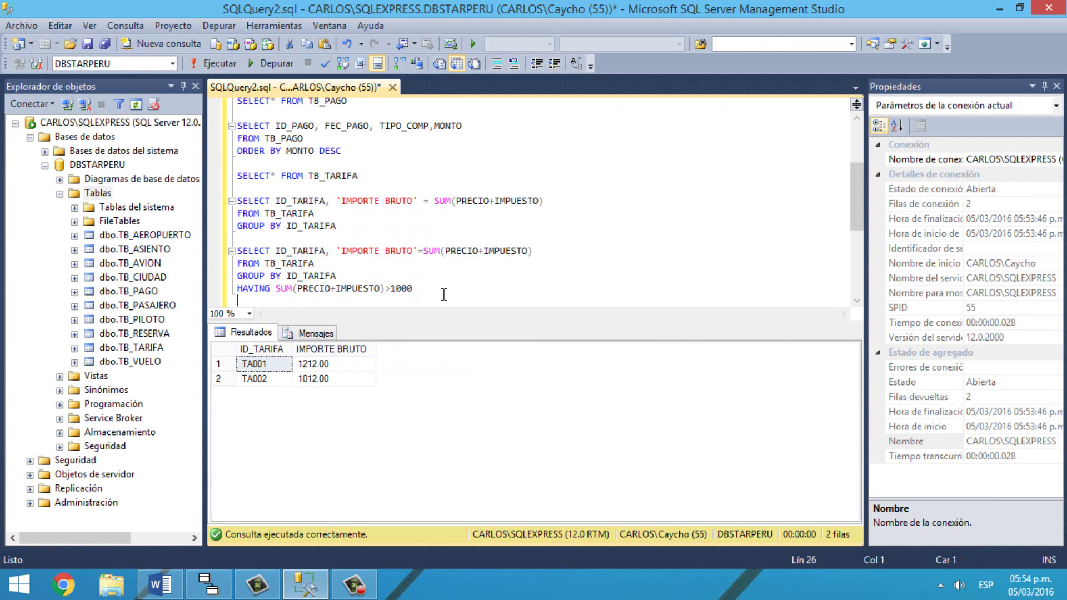
Step: Add and run SELECT* FROM TB_PASAJERO on its own, returning 20 passenger rows
scroll(605, 289, "down", 2)
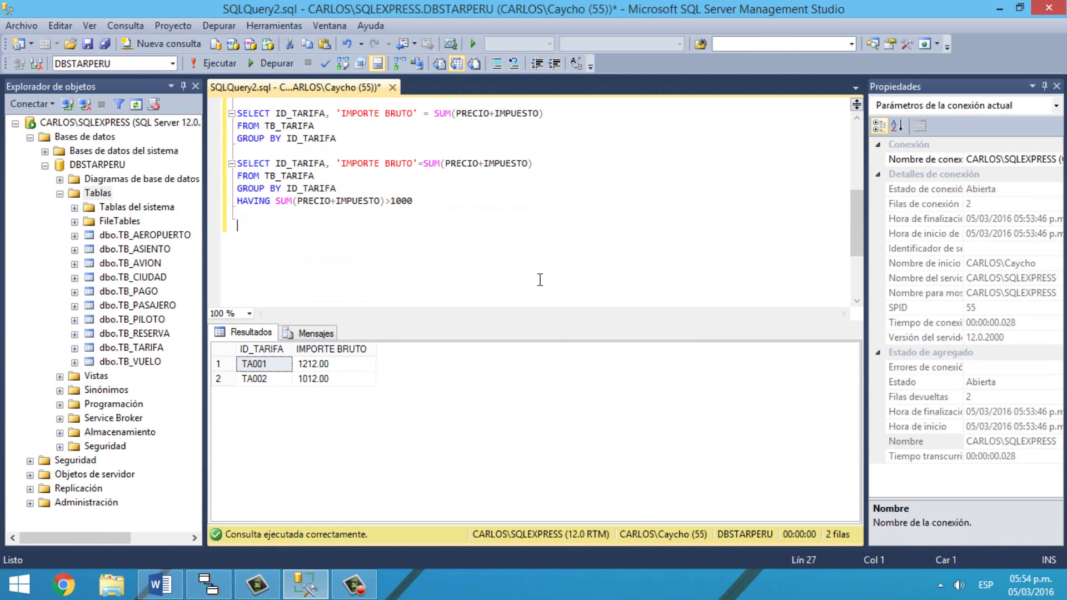
type("SELECT* FROM TB_PA")
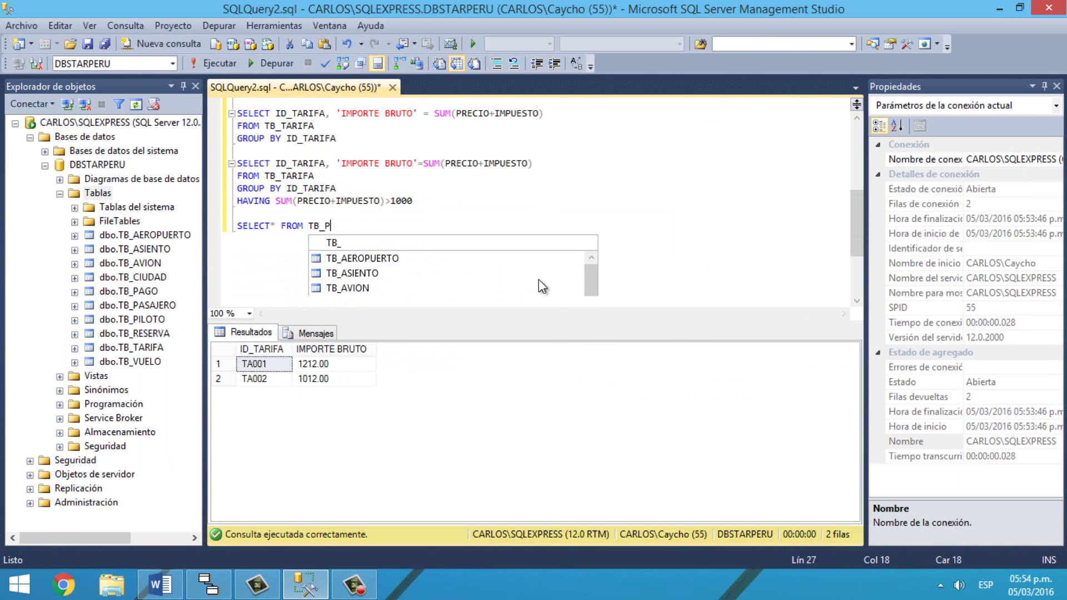
double_click(538, 278)
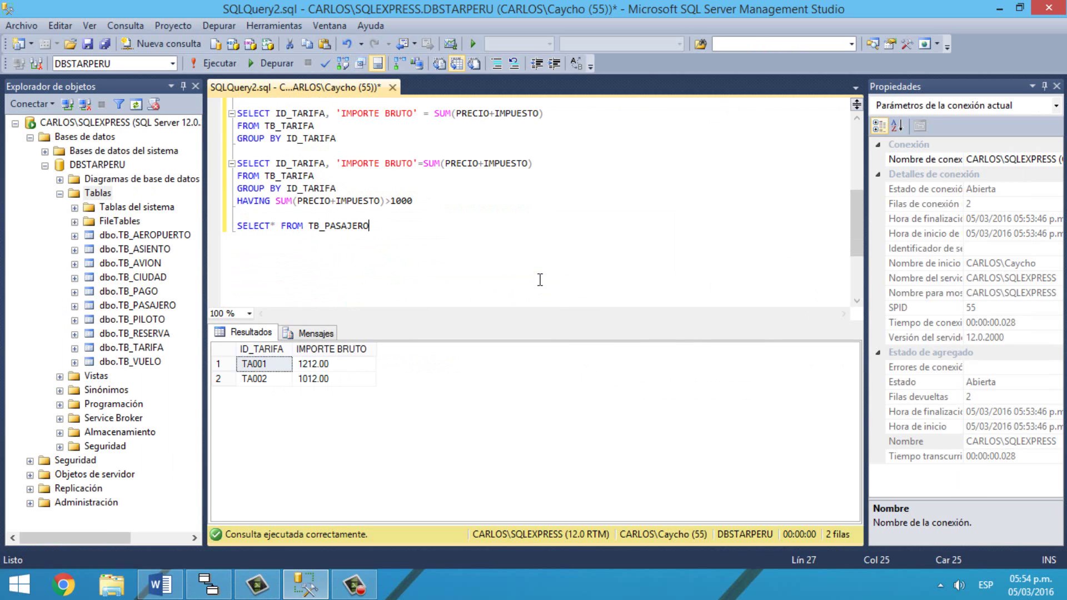
left_click_drag(372, 226, 233, 226)
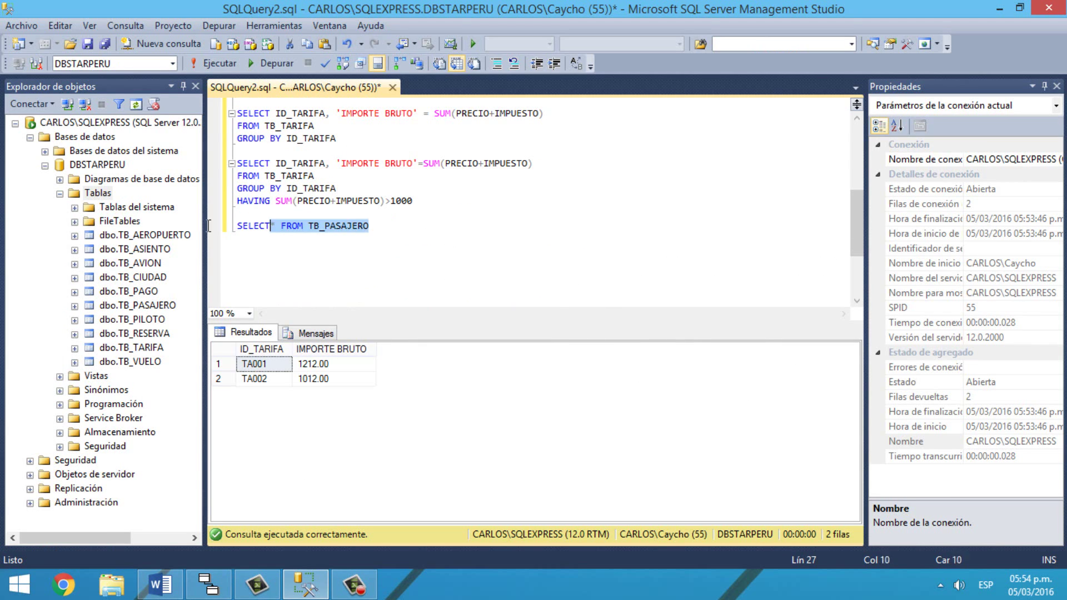
left_click(224, 63)
left_click(391, 229)
key("Return")
key("Return")
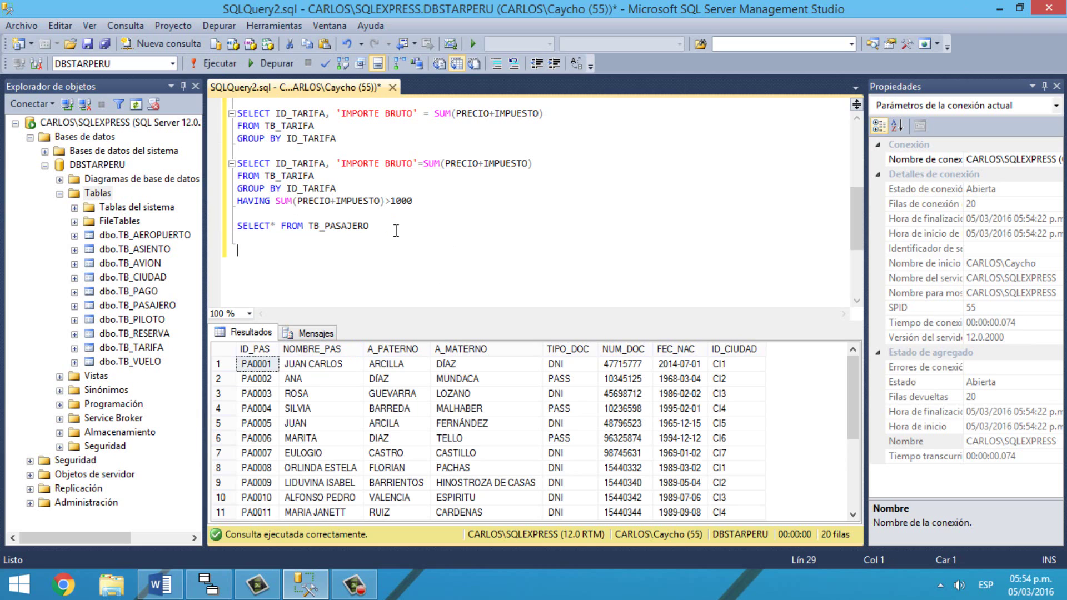
Step: Add a SELECT* FROM TB_CIUDAD line
type("SELECT *")
key("BackSpace")
type("FROM TB_")
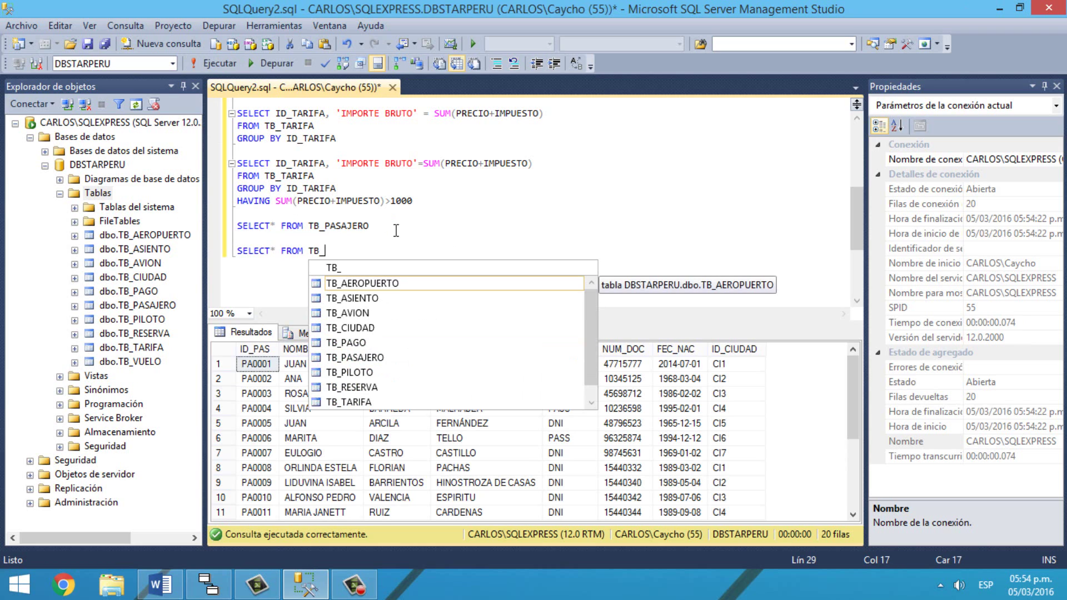
key("Down")
key("Down")
key("Down")
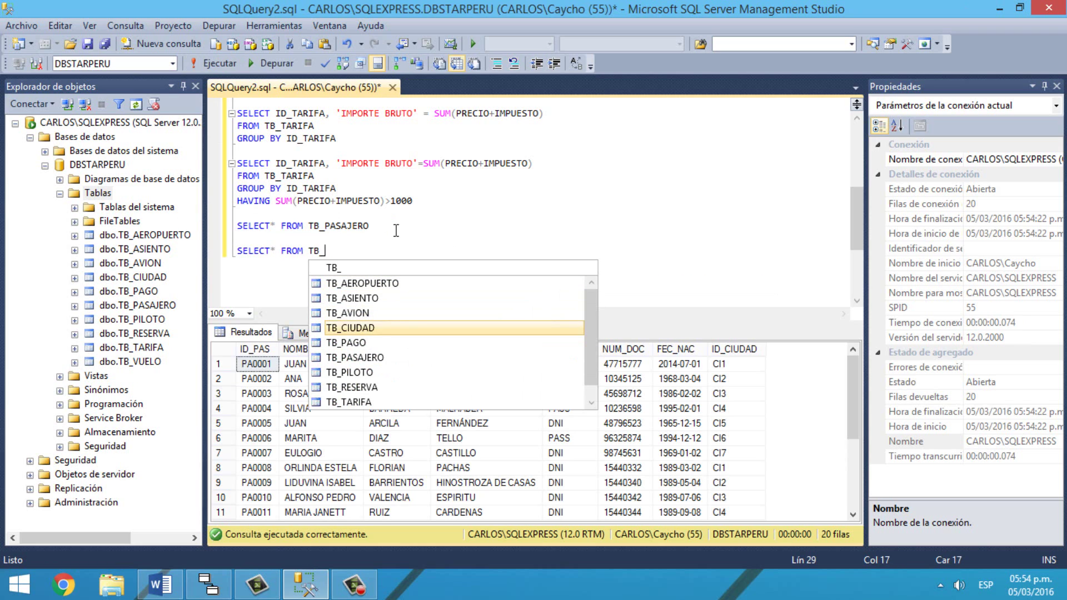
key("Tab")
key("Return")
key("Return")
Step: Begin a new SELECT listing the columns ID_PAS, NOMBRE_PAS and NOMBRE_CIUDAD
type("SELECT*")
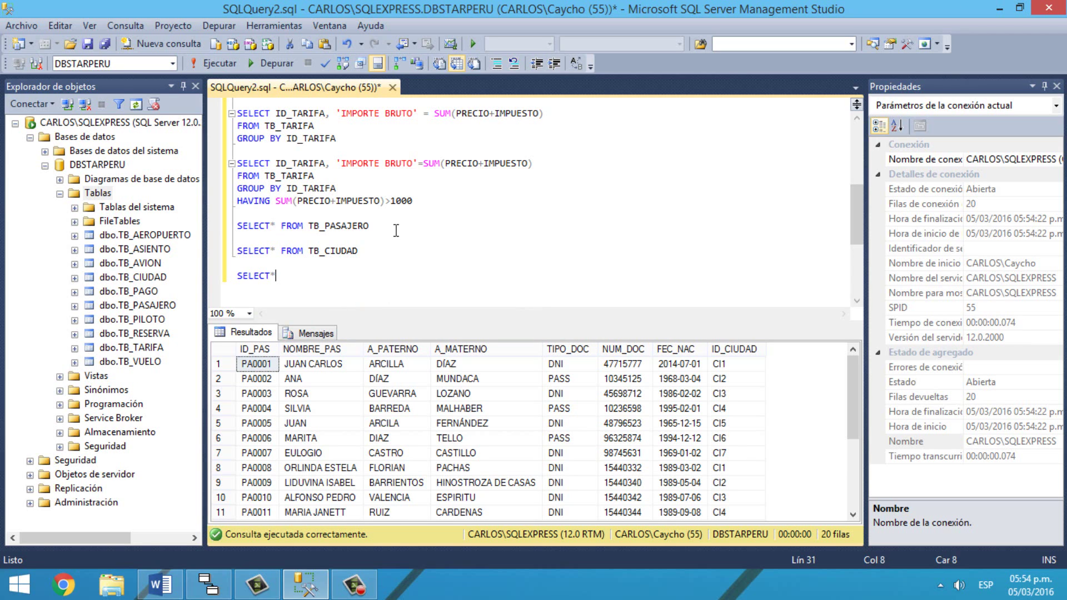
key("BackSpace")
type("ID_P")
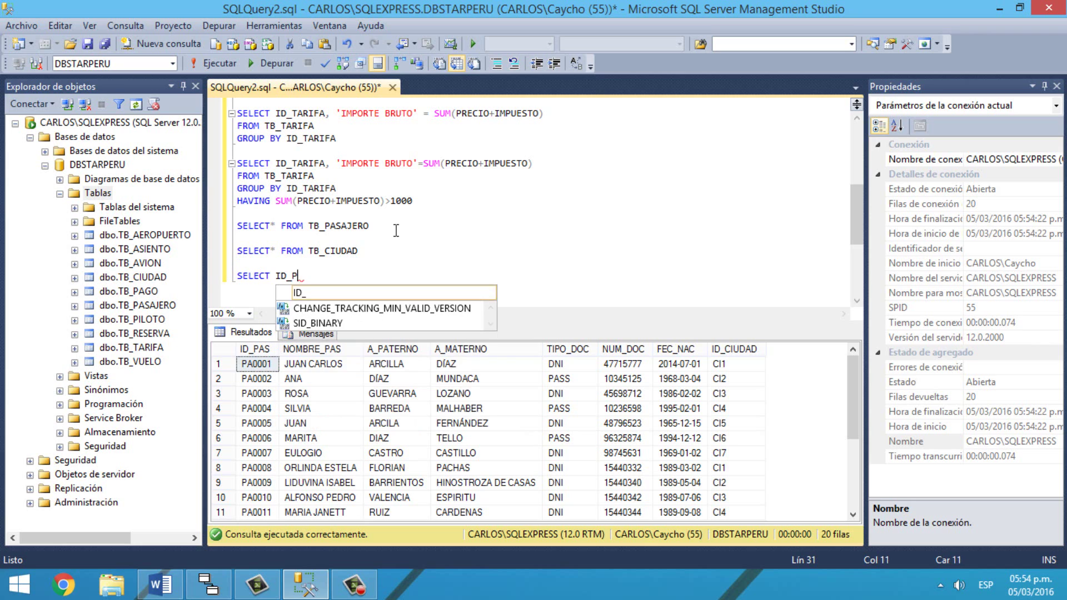
type("AS")
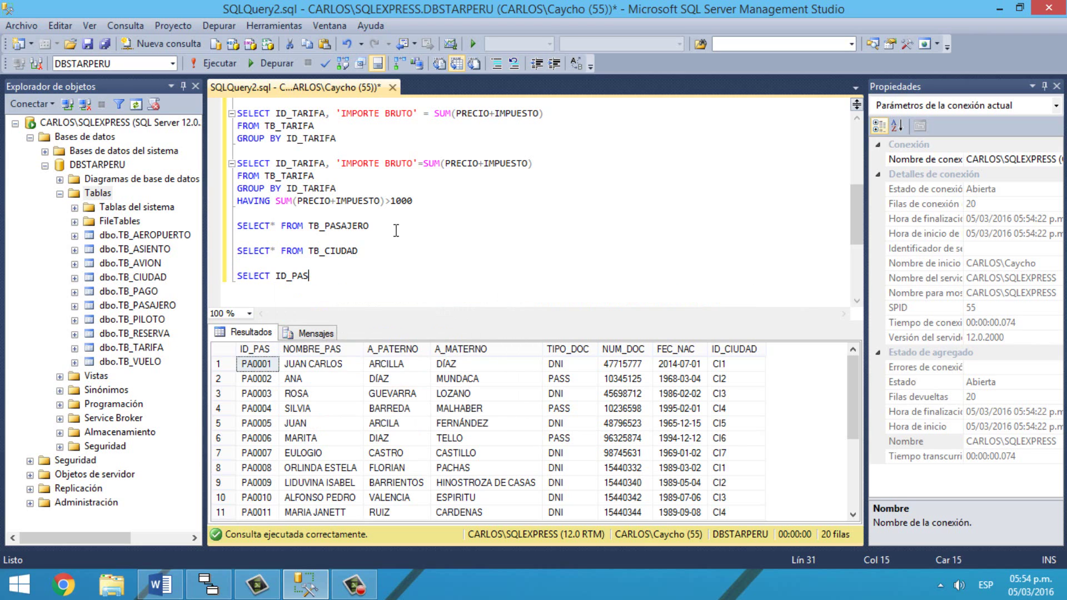
type(",NOMBRE")
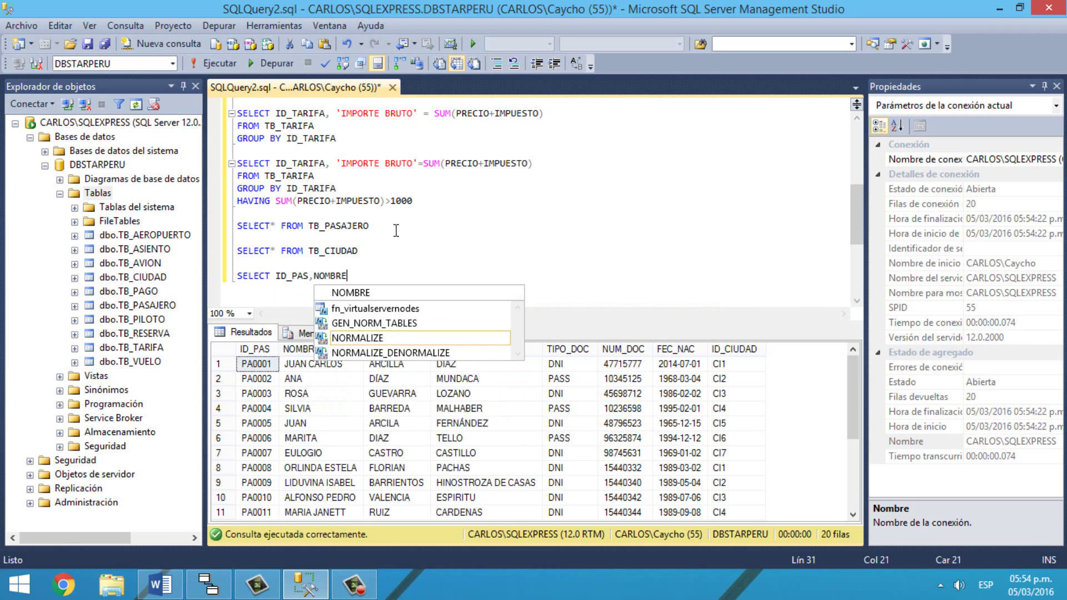
key("Escape")
type("PA")
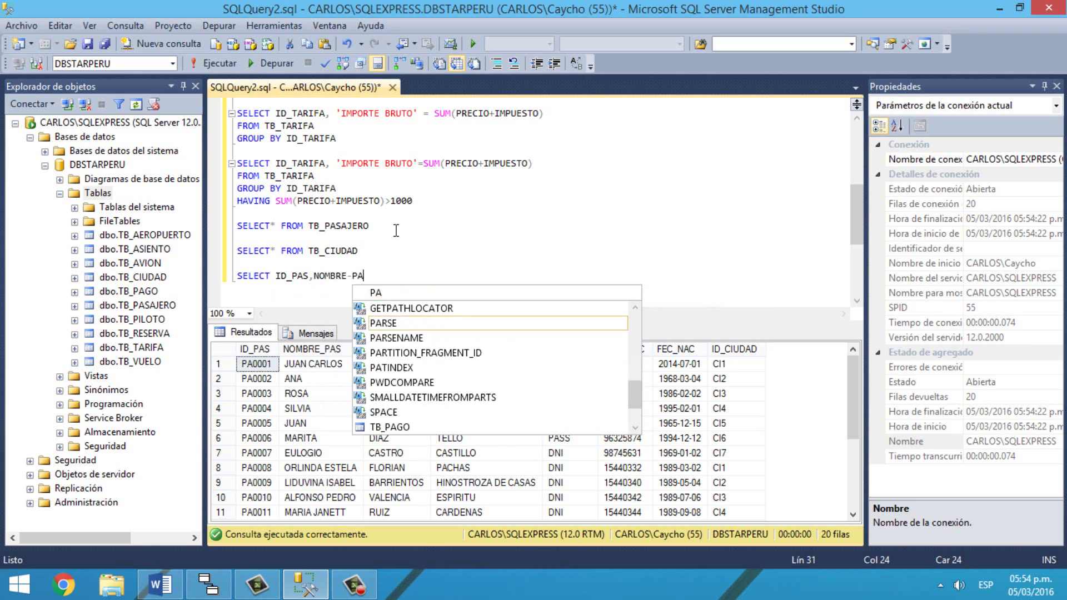
key("BackSpace")
key("BackSpace")
type("_PAS")
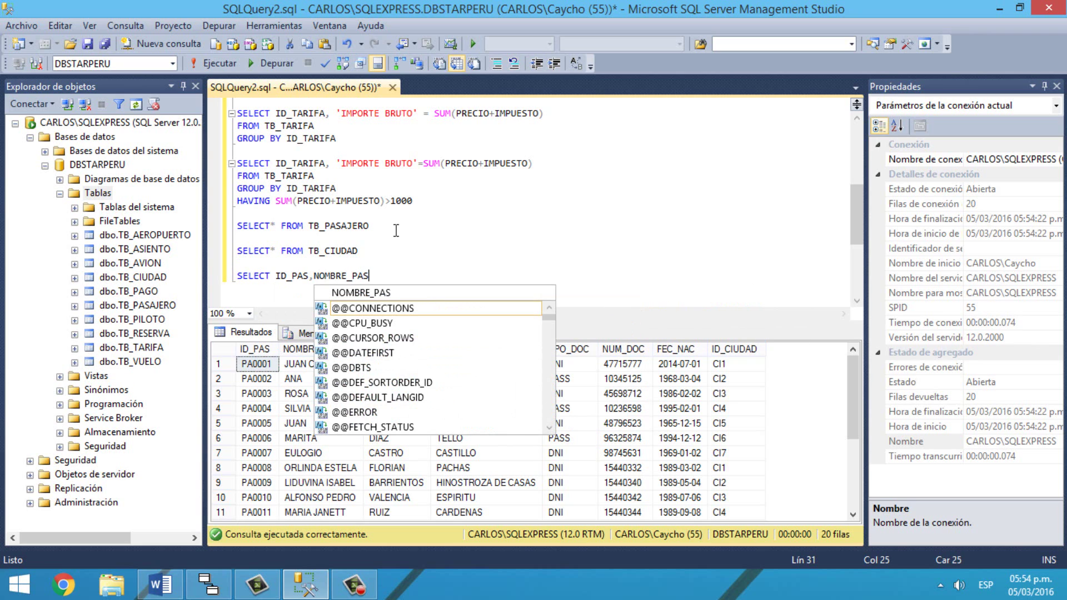
type(",NOMBRE")
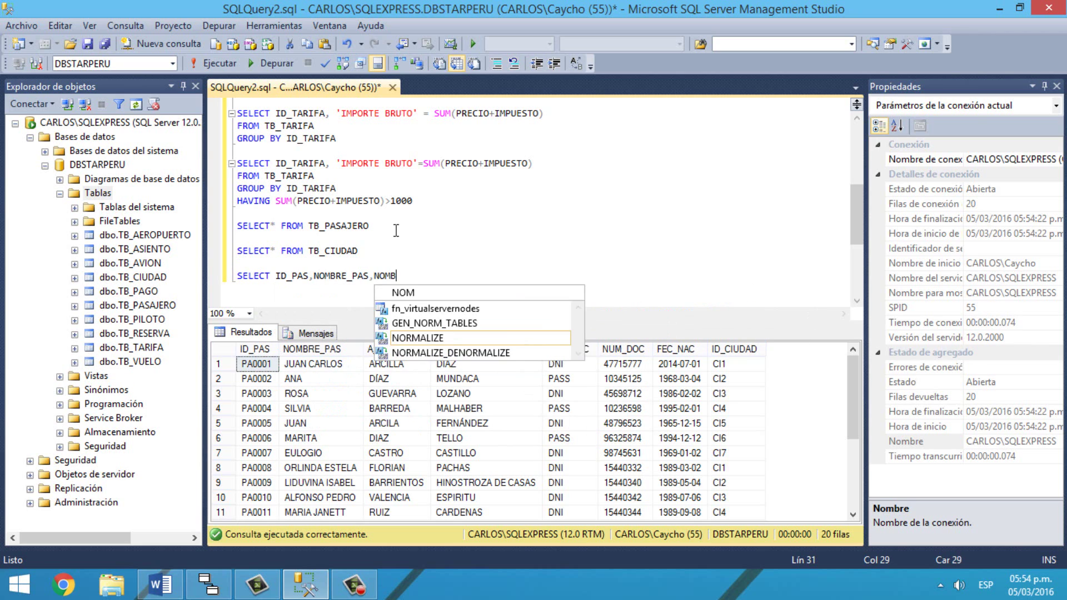
type("_CIUDAD")
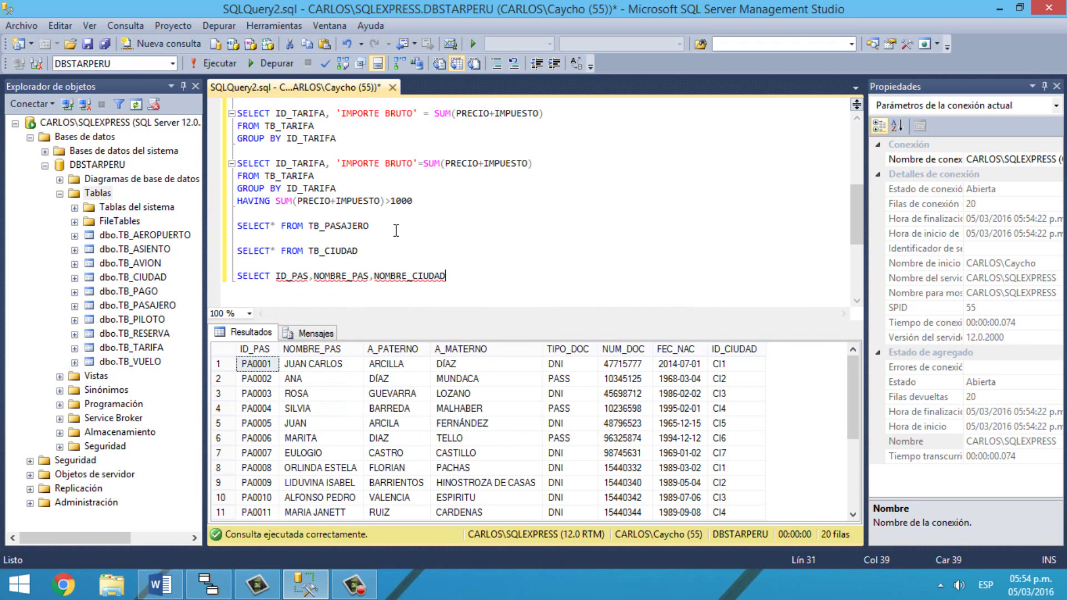
type("FRO")
key("BackSpace")
key("BackSpace")
key("BackSpace")
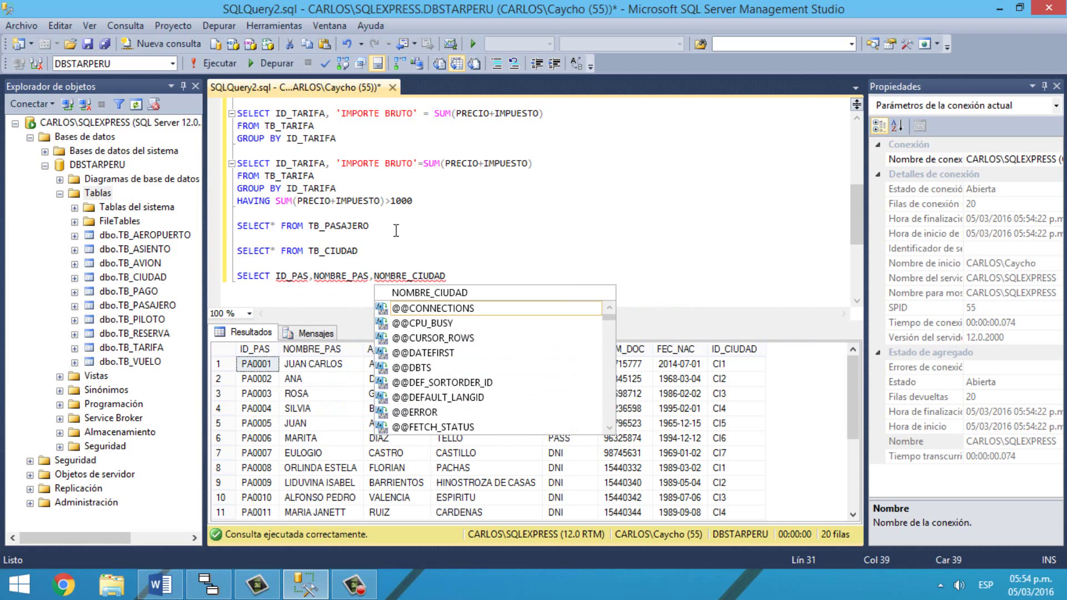
key("Escape")
key("Return")
Step: Add FROM TB_PASAJERO F INNER JOIN TB_CIUDAD C, fixing the INNNER typo
type("FROM")
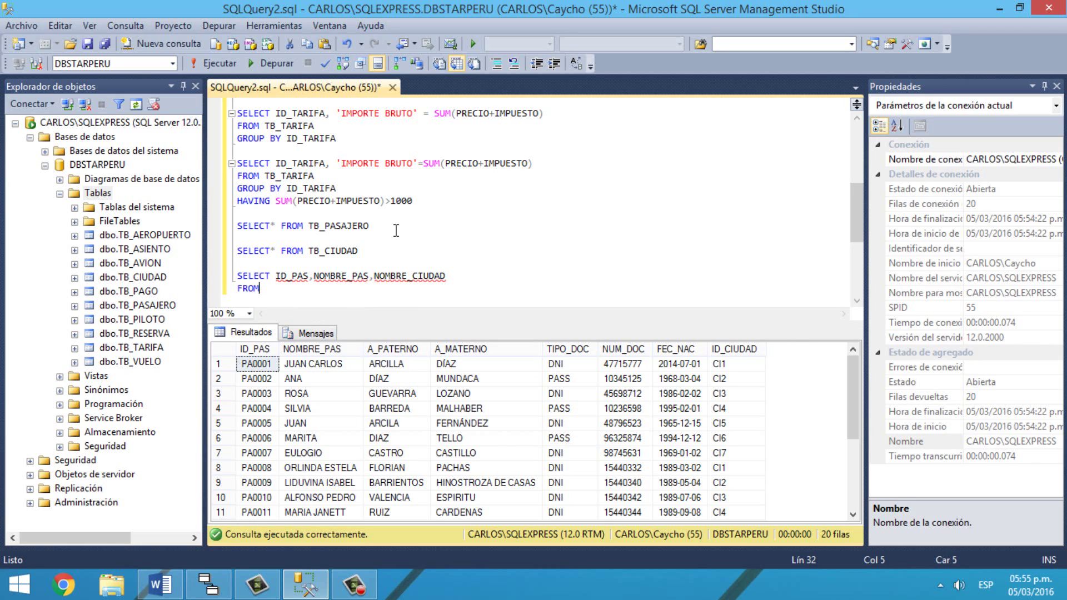
type(" TB_P")
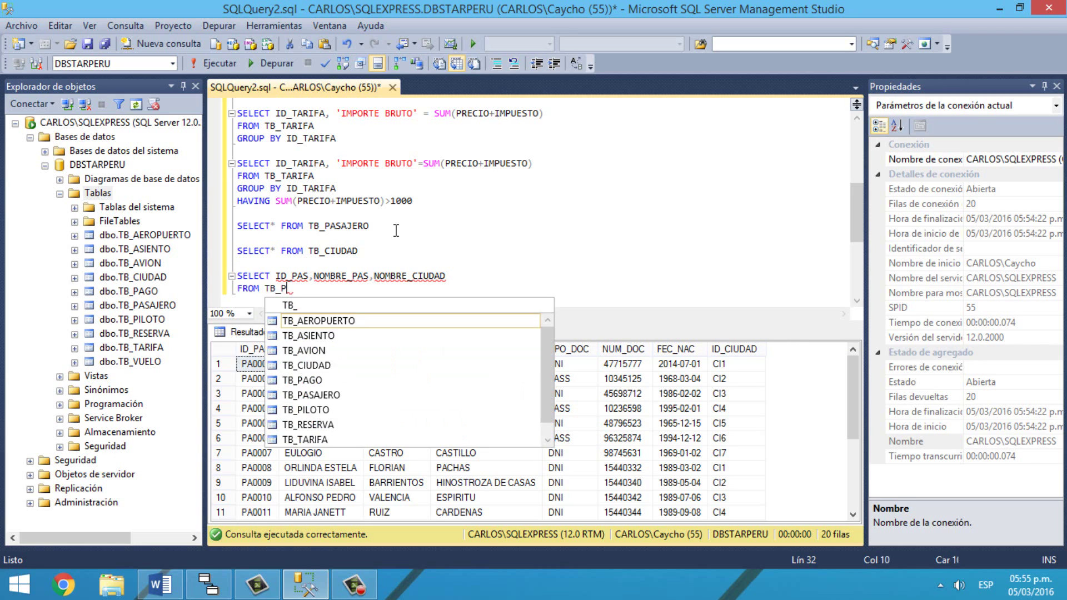
type("ASAJERO")
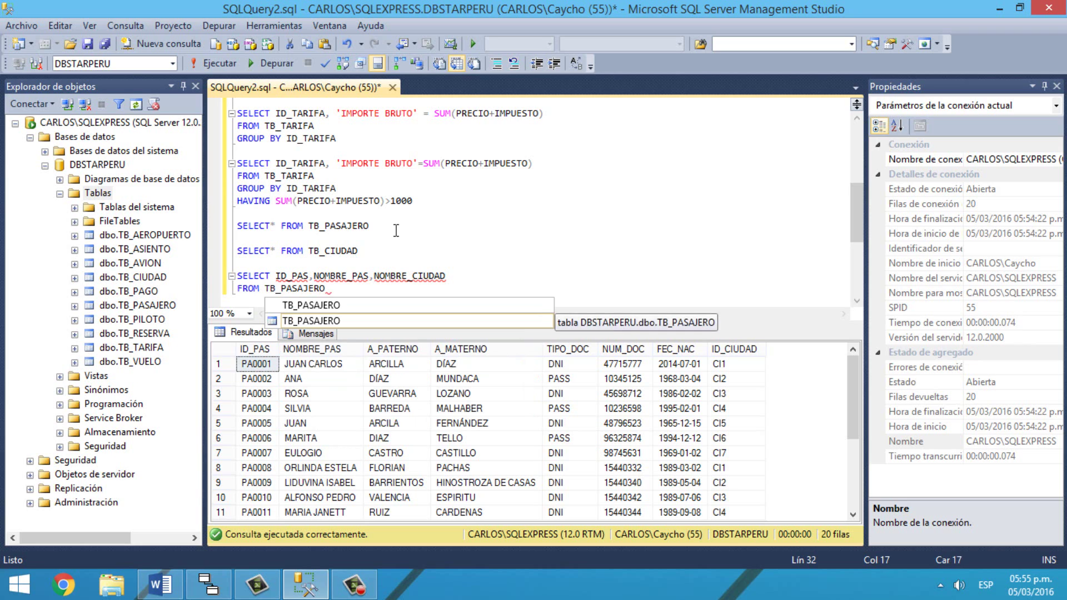
type(" F INNN")
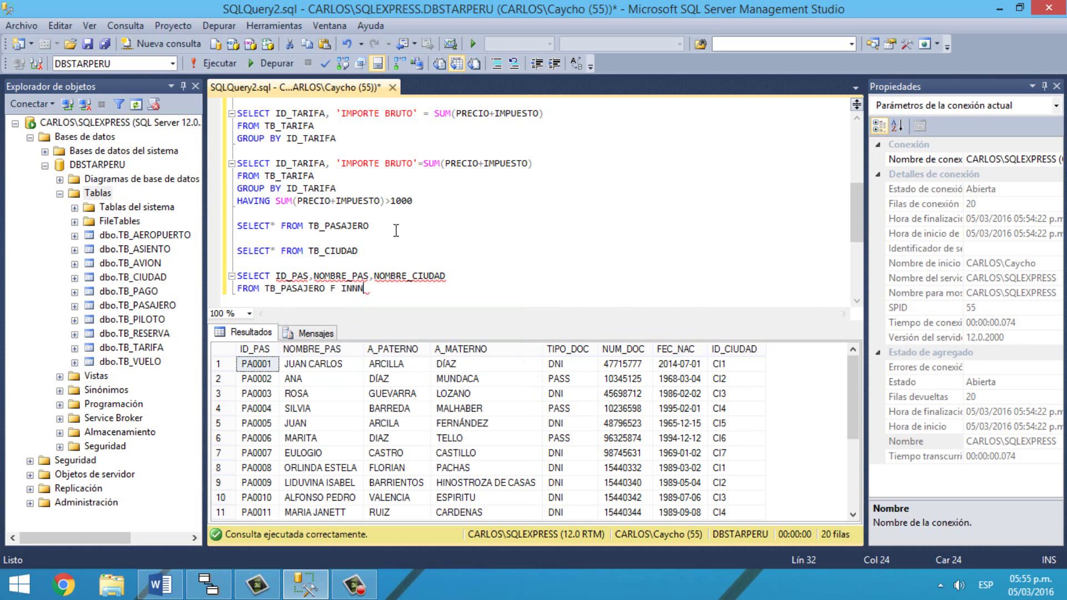
type("ER JOIN")
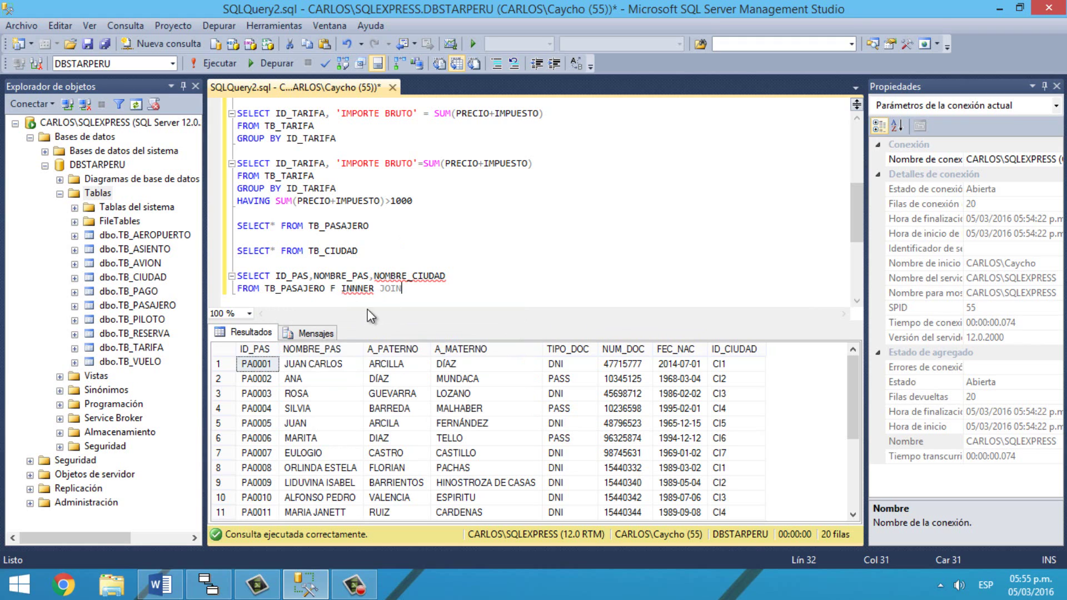
left_click(369, 295)
key("Left")
key("BackSpace")
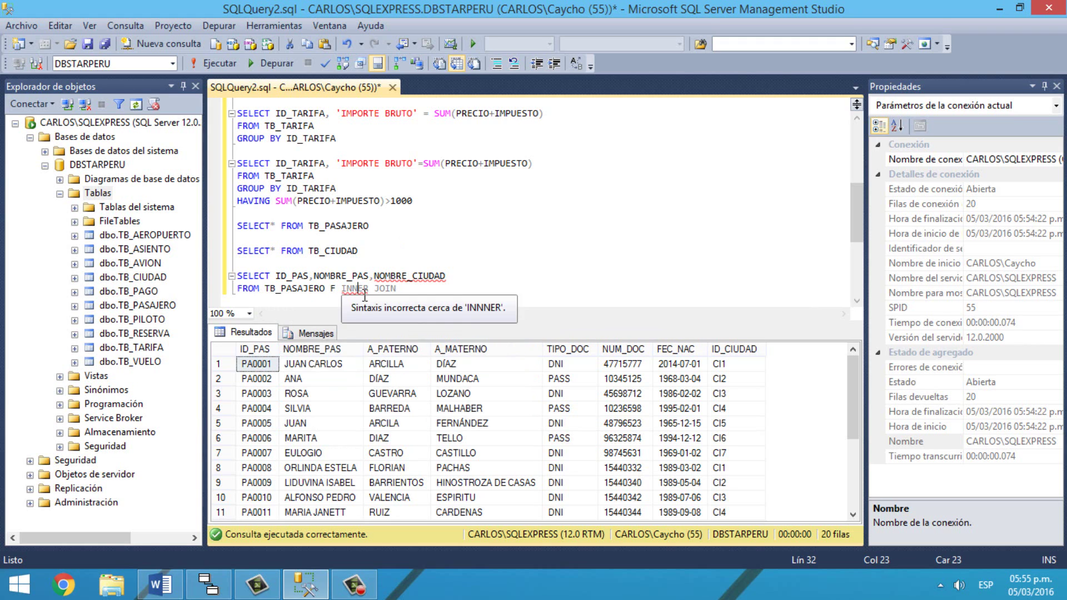
left_click(450, 297)
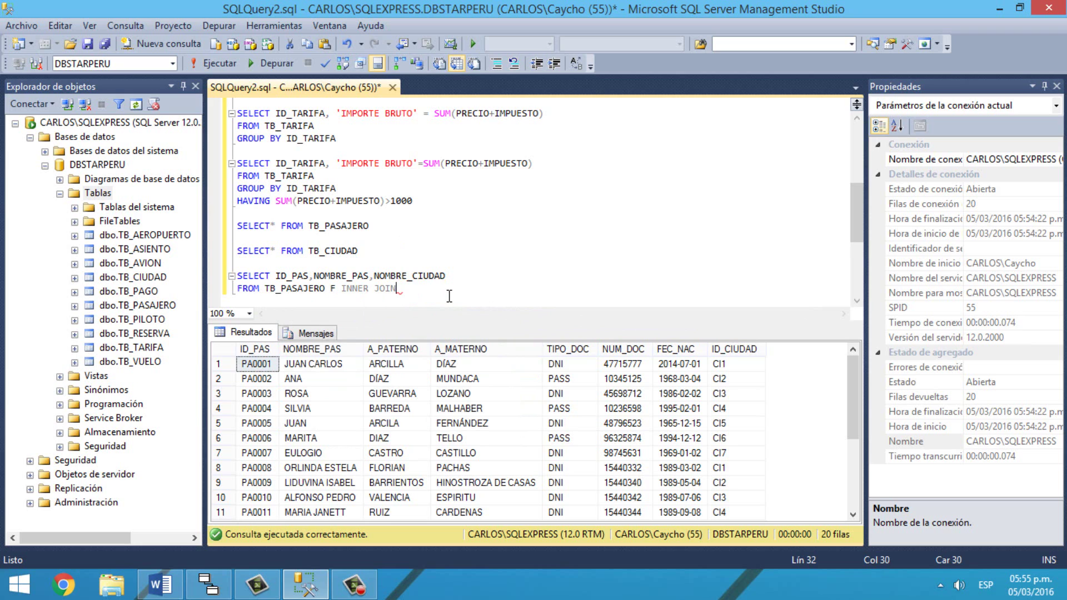
type("TB_")
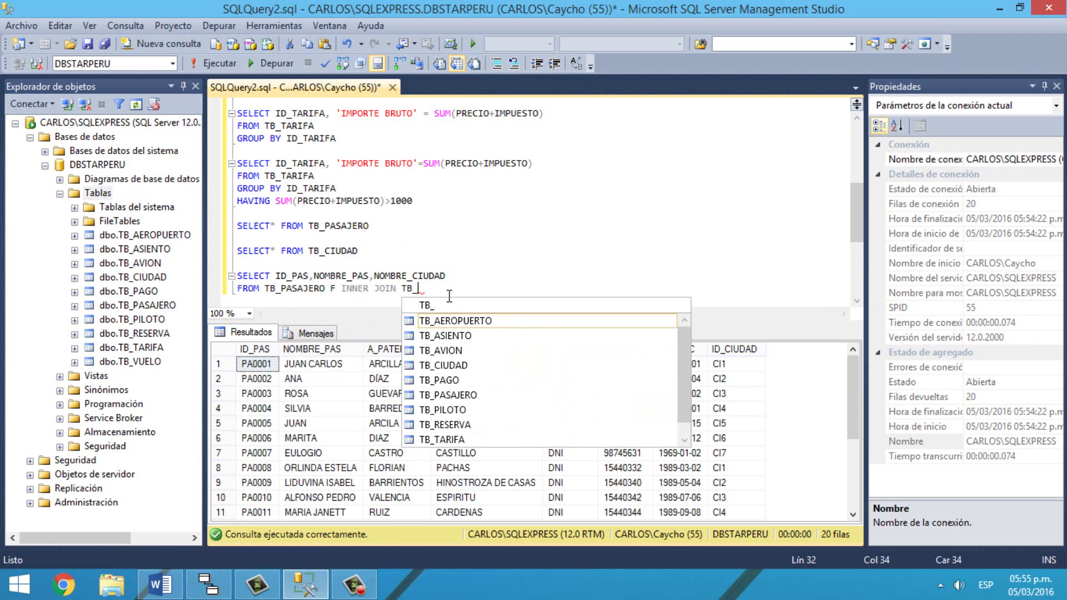
type("CIU")
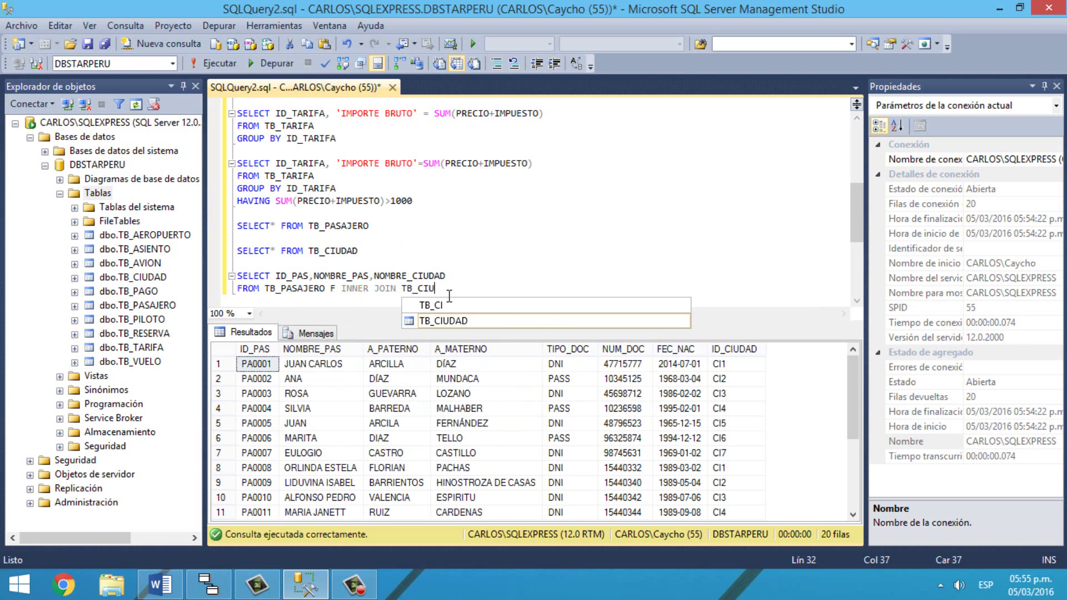
type("DAD C")
key("Return")
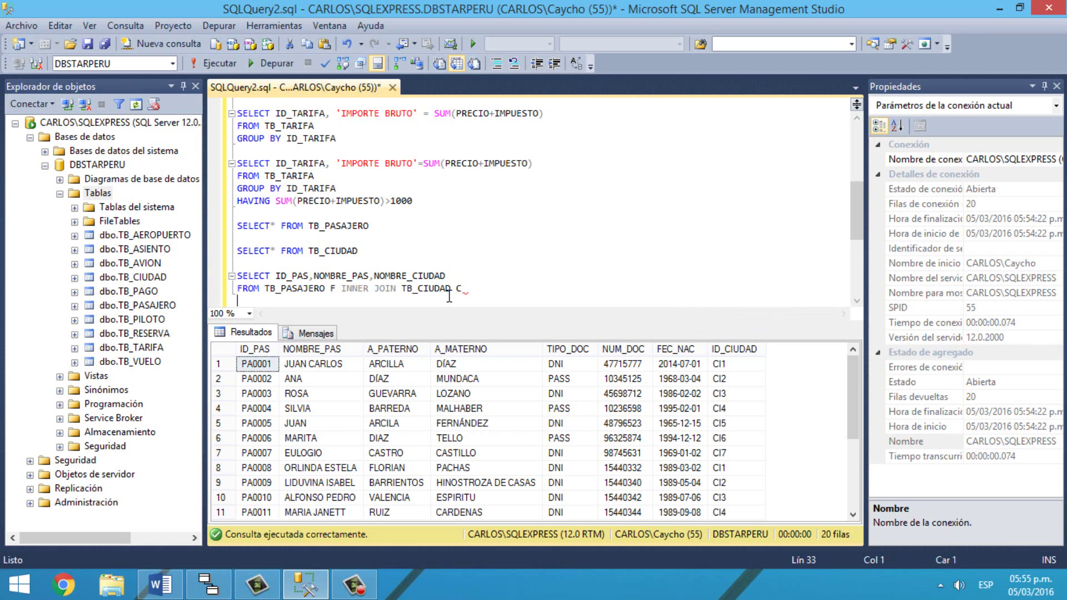
Step: Add the join condition ON F.ID_CIUDAD = C-ID_CIUDAD and the filter WHERE NOMBRE_CIUDAD='PUCALLPA'
type("ON F.ID_")
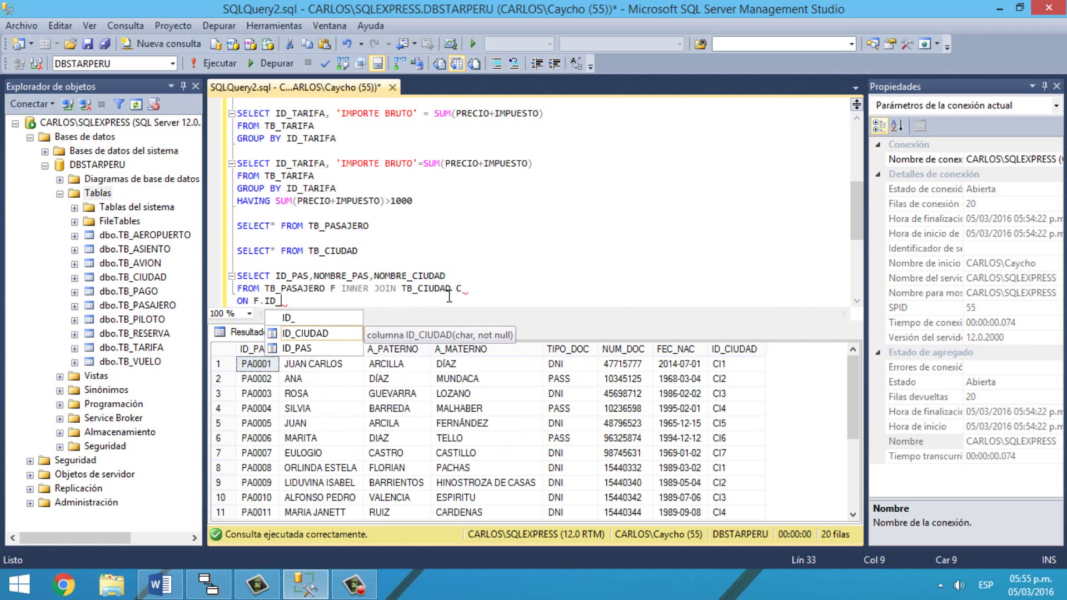
key("Tab")
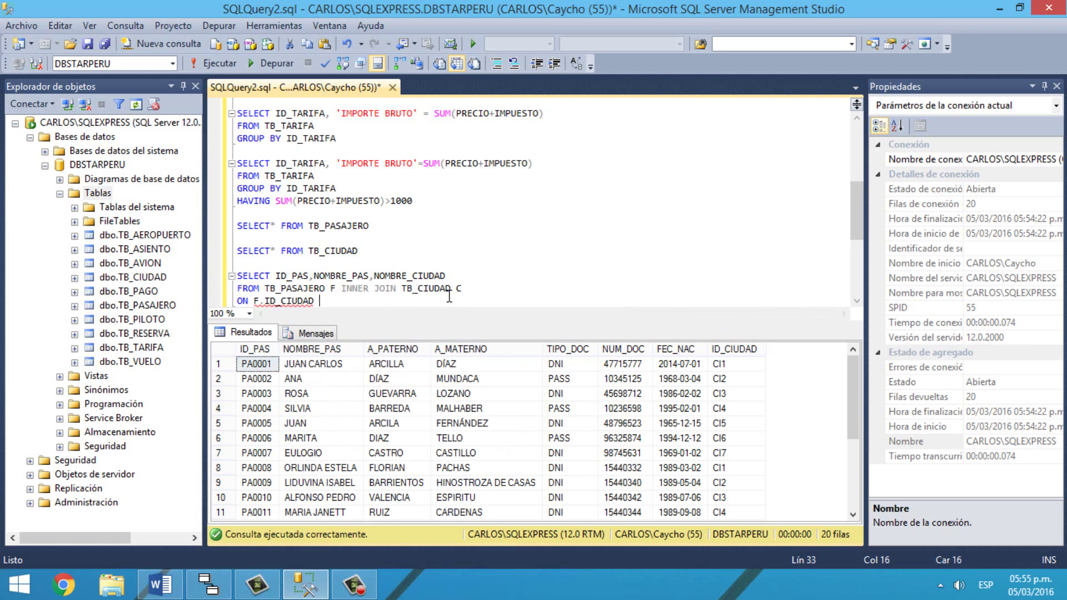
type("= C-ID")
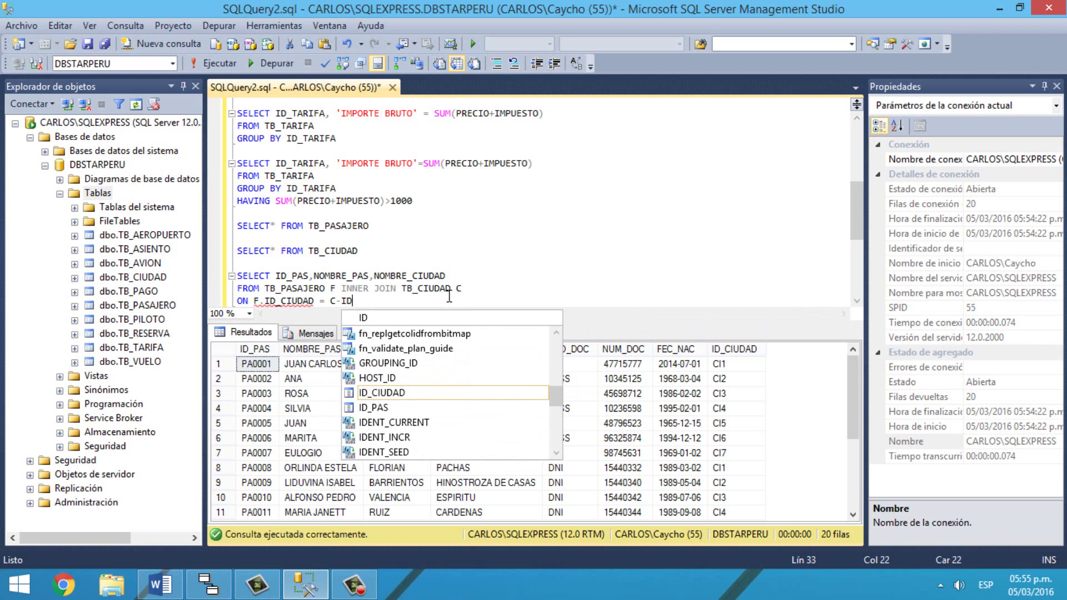
key("Tab")
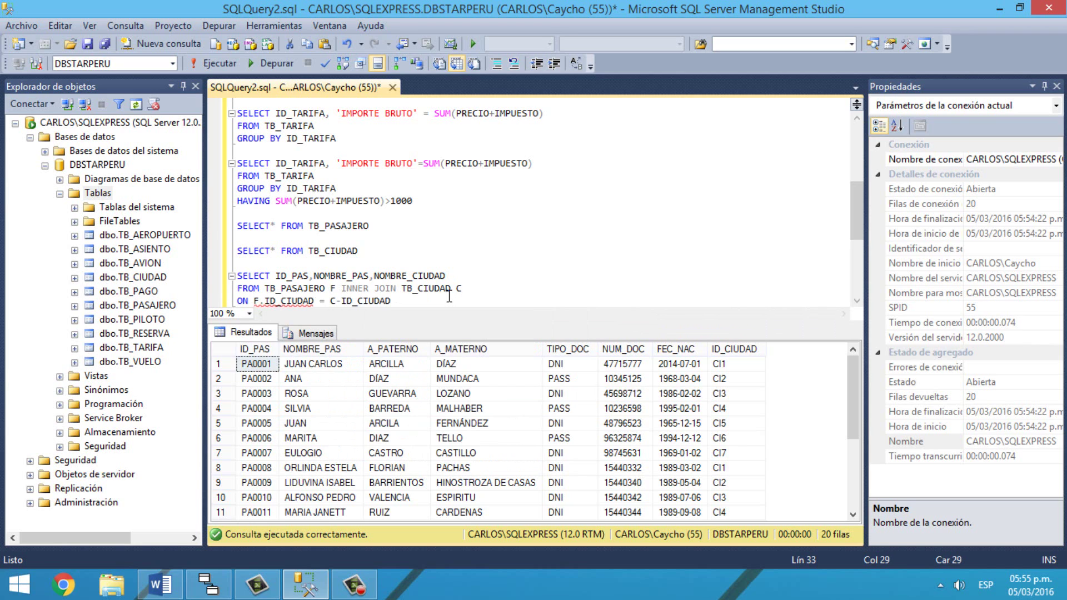
key("Return")
type("WHER")
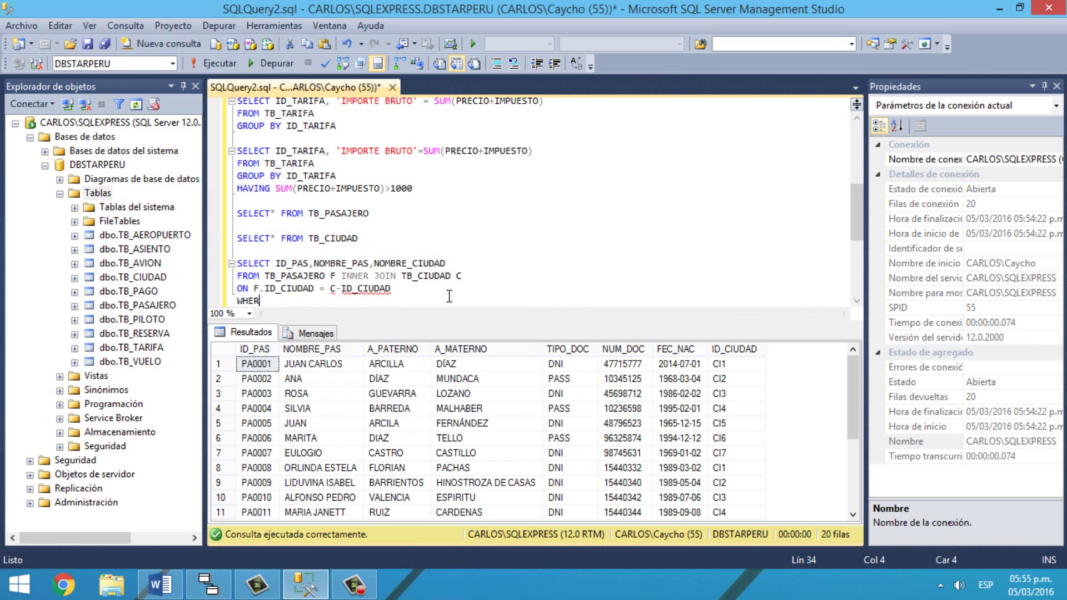
type("E NOMBRE")
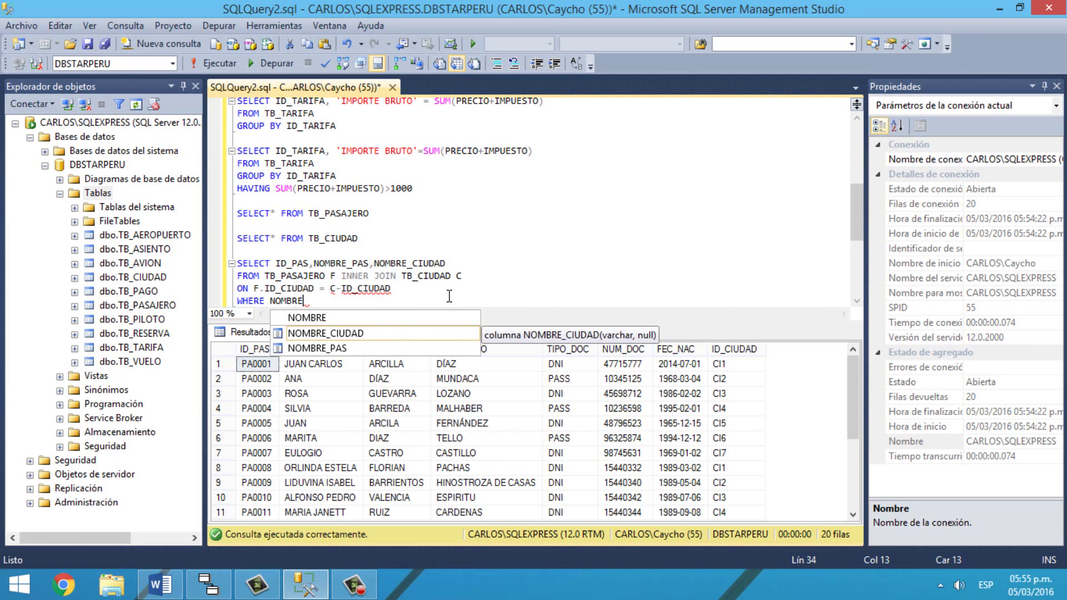
type("_CIU")
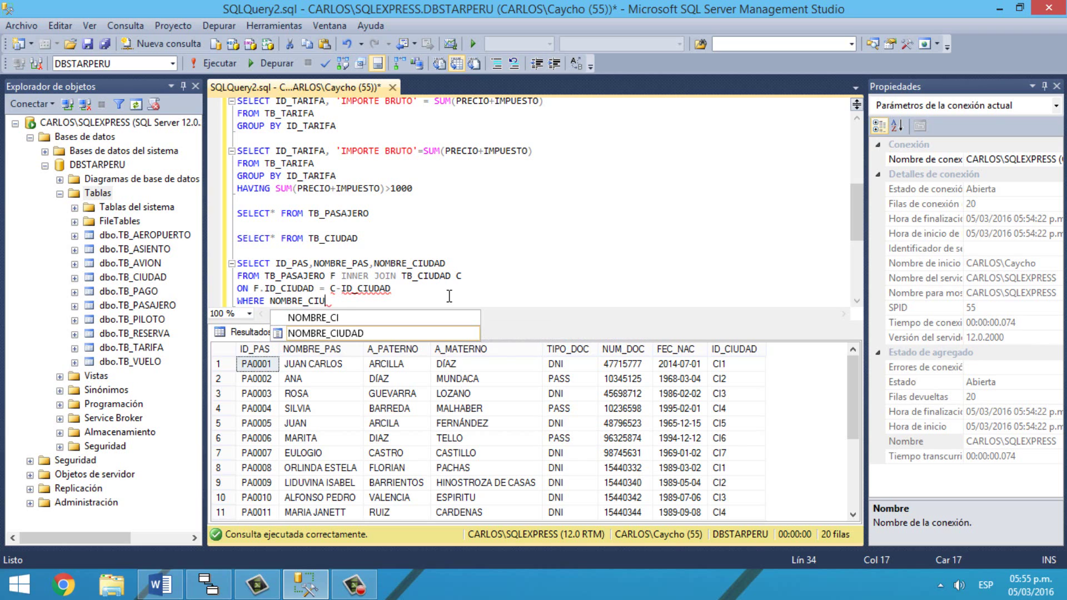
type("DAD=")
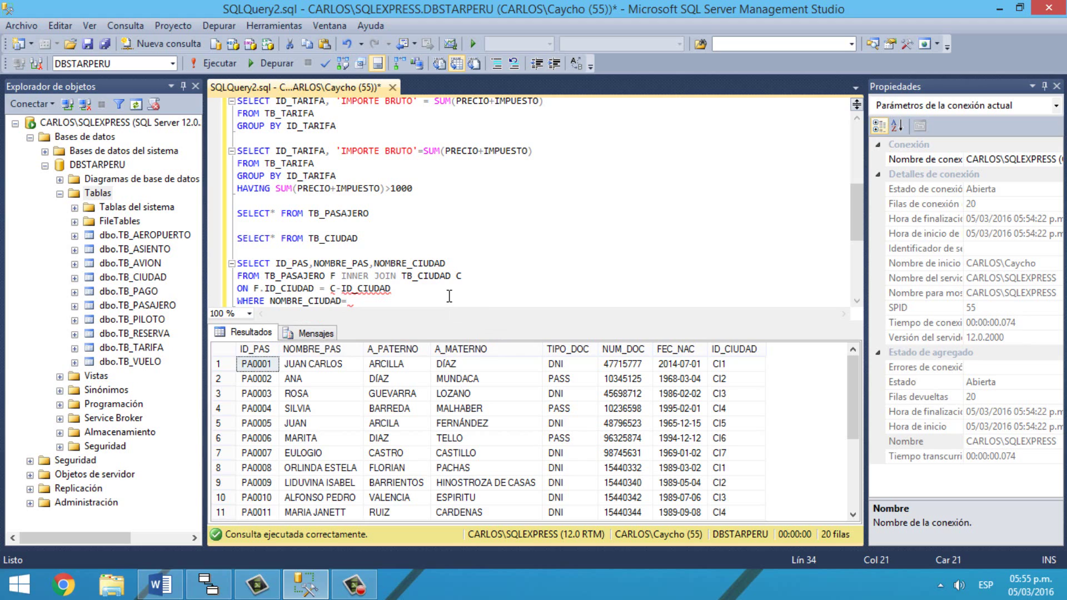
type("'PUCALLPA")
Step: Correct C-ID_CIUDAD to C.ID_CIUDAD in the join condition
left_click(344, 290)
key("BackSpace")
type(".")
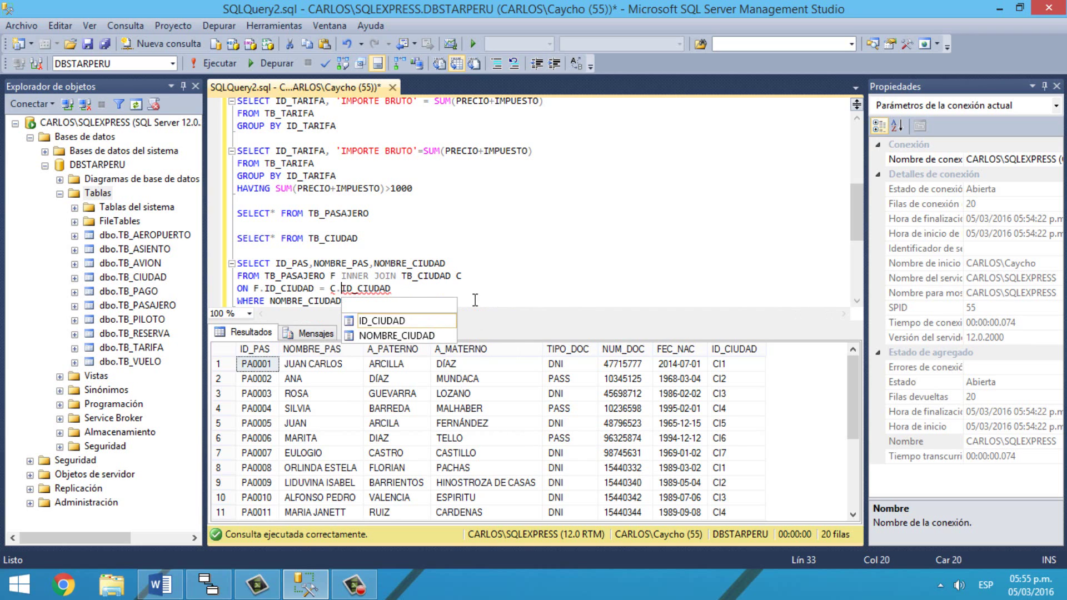
key("Tab")
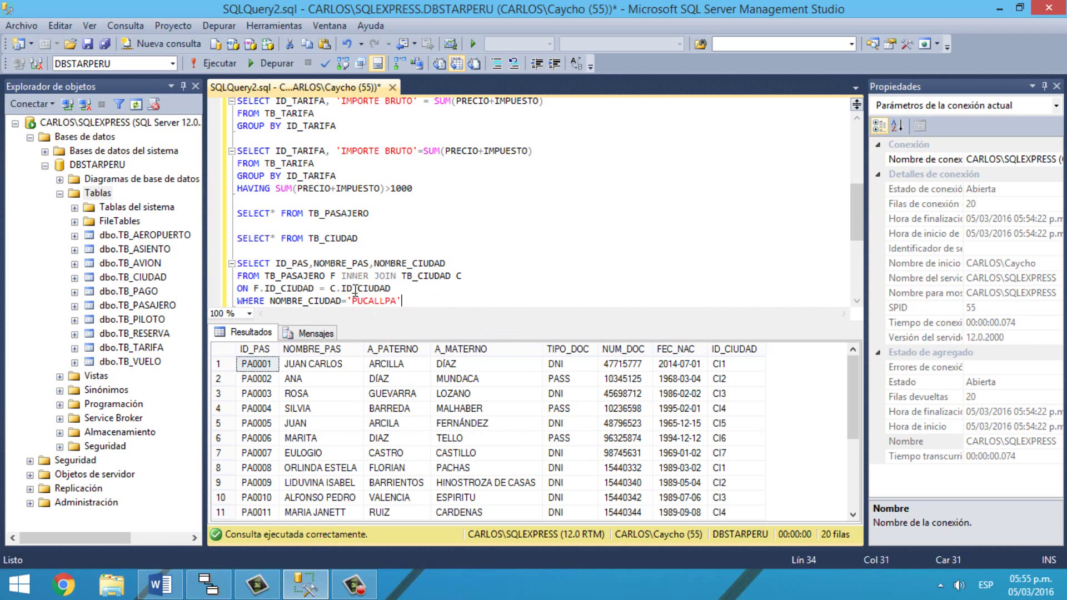
Step: Run the PUCALLPA join query, returning 3 passengers with ID_PAS, NOMBRE_PAS and NOMBRE_CIUDAD
left_click_drag(401, 302, 237, 251)
left_click(217, 70)
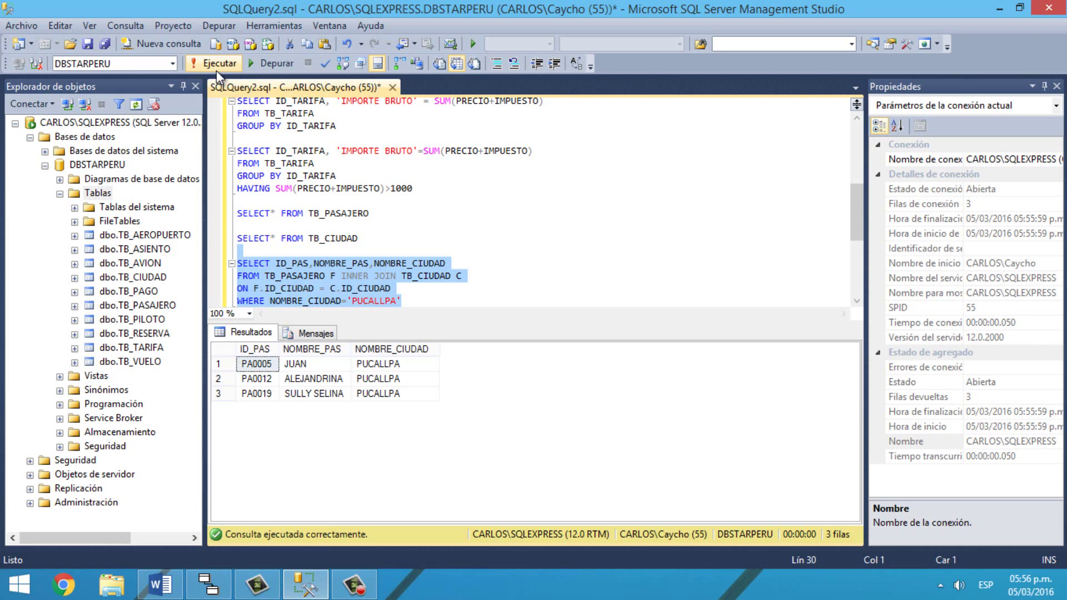
left_click(508, 263)
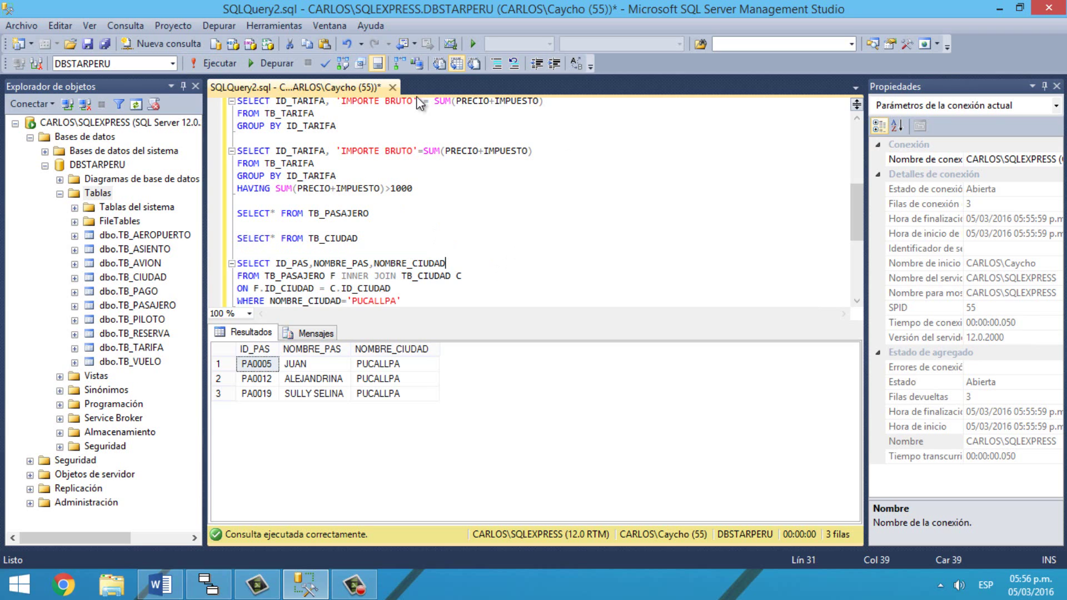
Step: Copy the Backup folder path, then run a full backup of DBSTARPERU to DBSTARPERU.bak
right_click(106, 163)
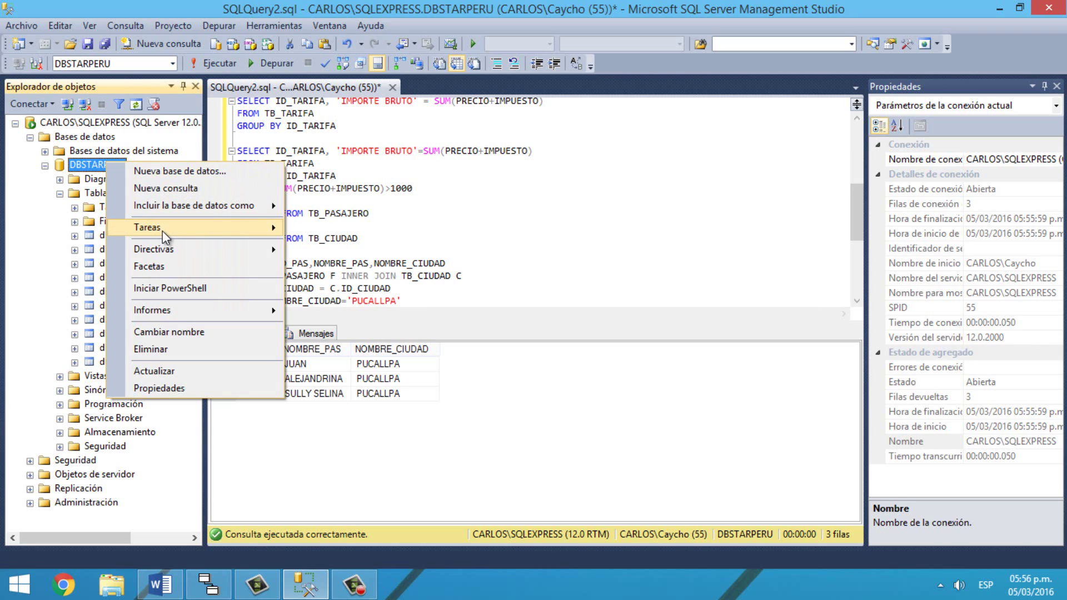
mouse_move(187, 233)
left_click(398, 306)
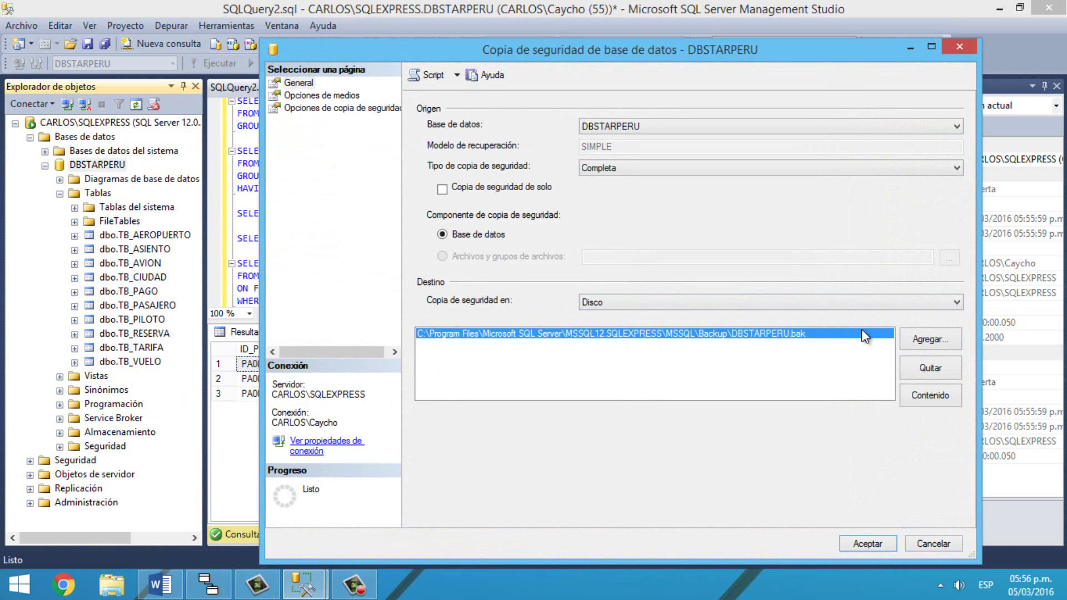
left_click(924, 342)
right_click(539, 288)
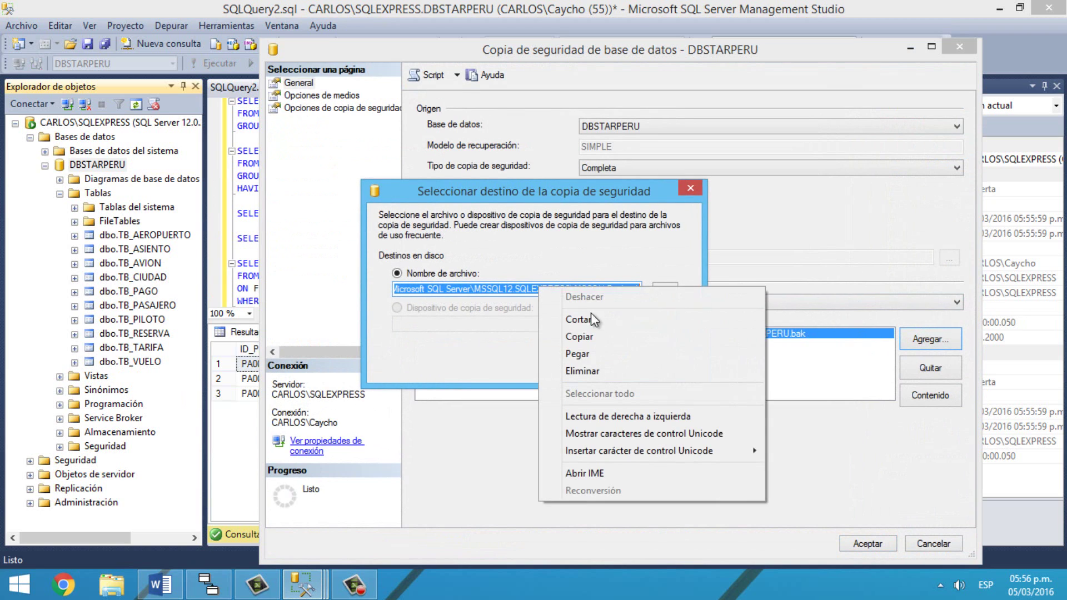
left_click(616, 342)
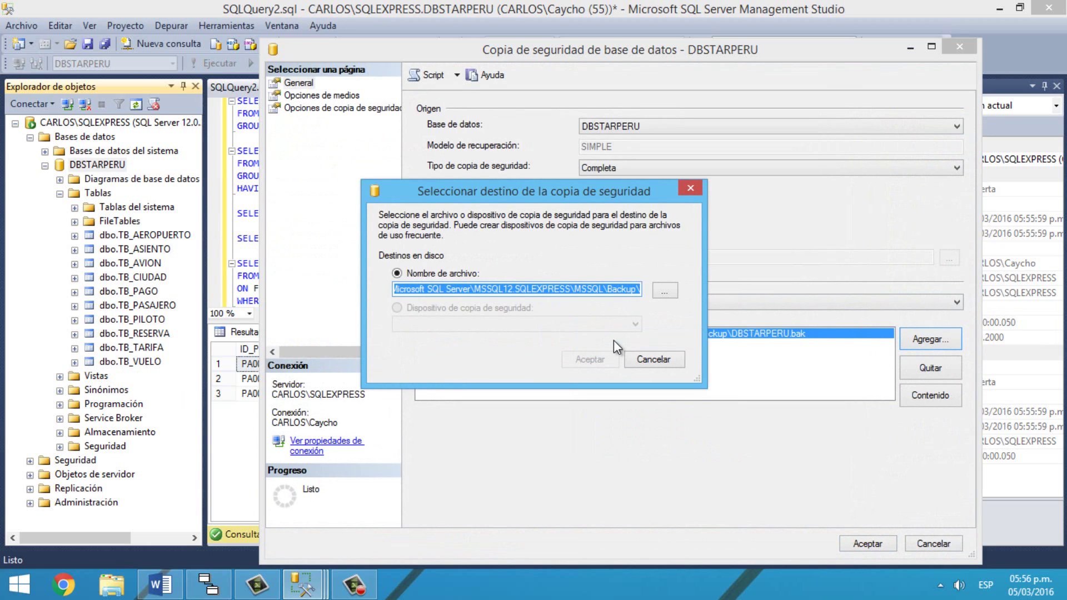
left_click(640, 362)
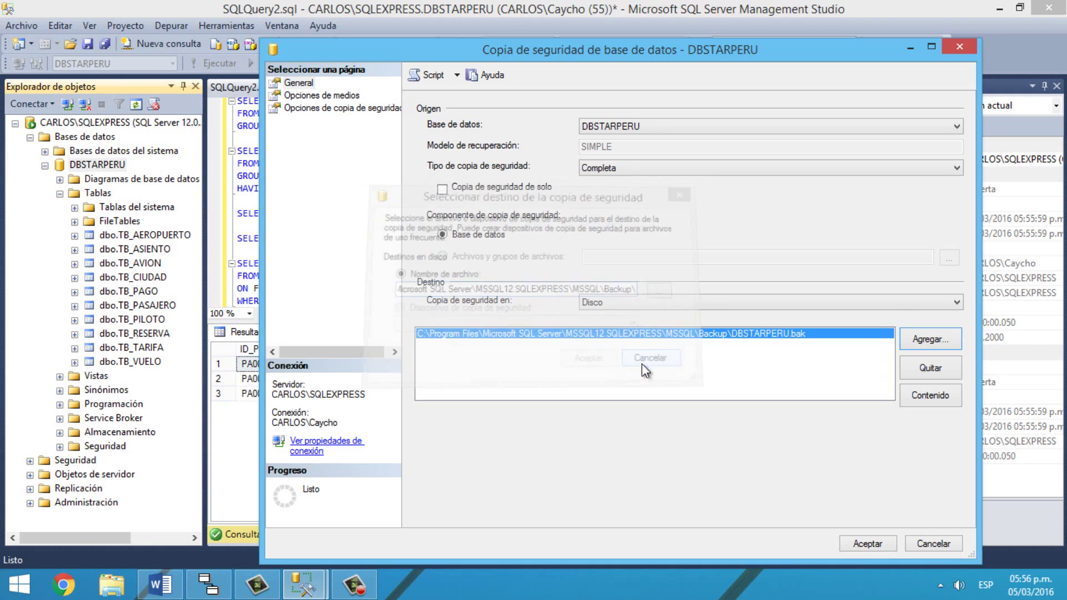
left_click(859, 544)
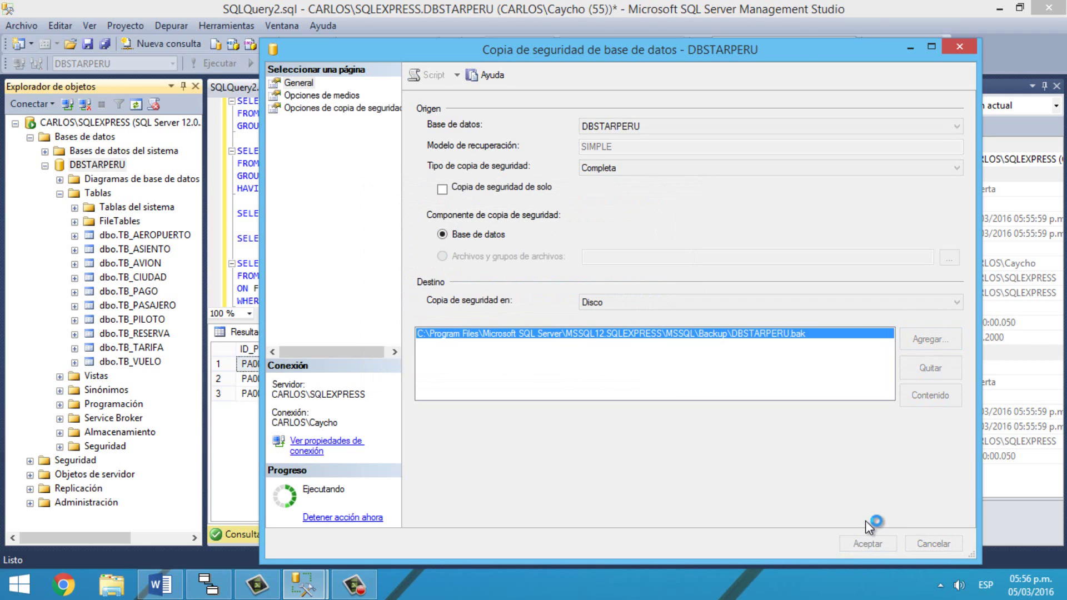
left_click(809, 333)
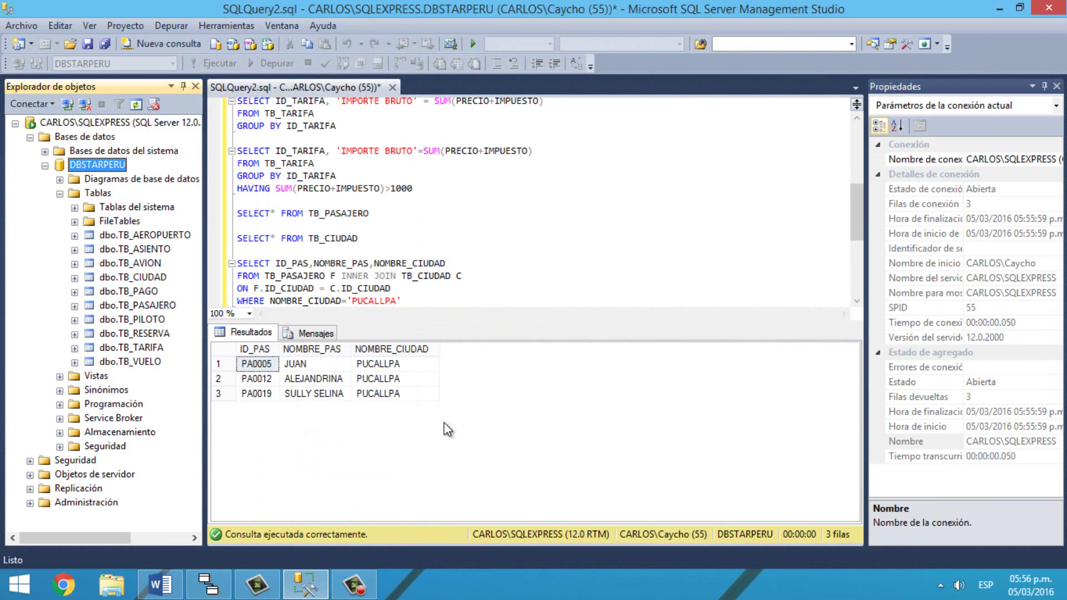
Step: Go to the pasted SQL Server Backup folder path in File Explorer and copy DBSTARPERU.bak
left_click(125, 591)
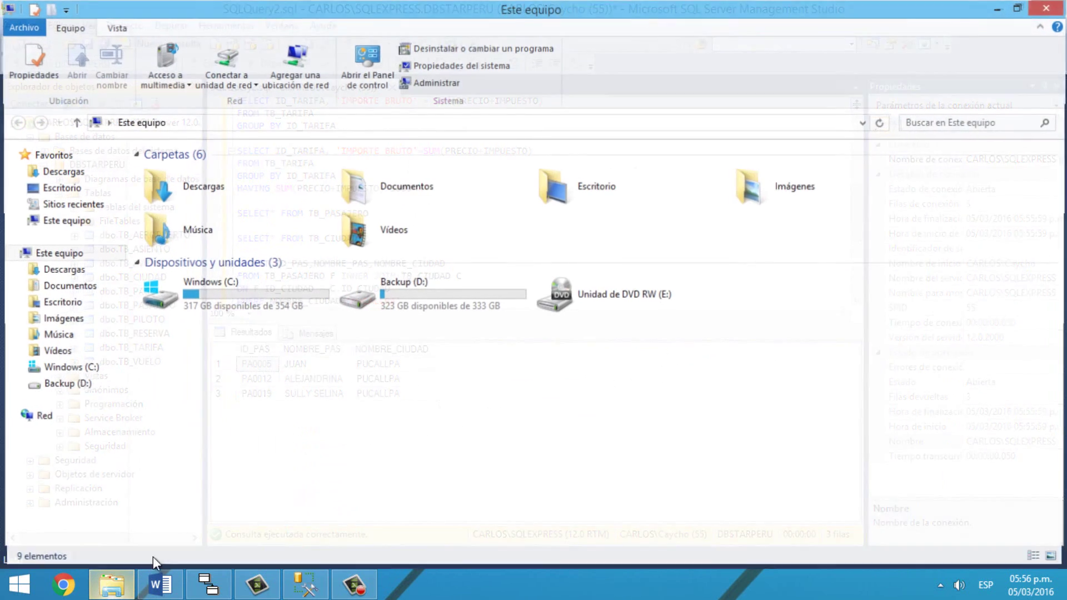
left_click(354, 123)
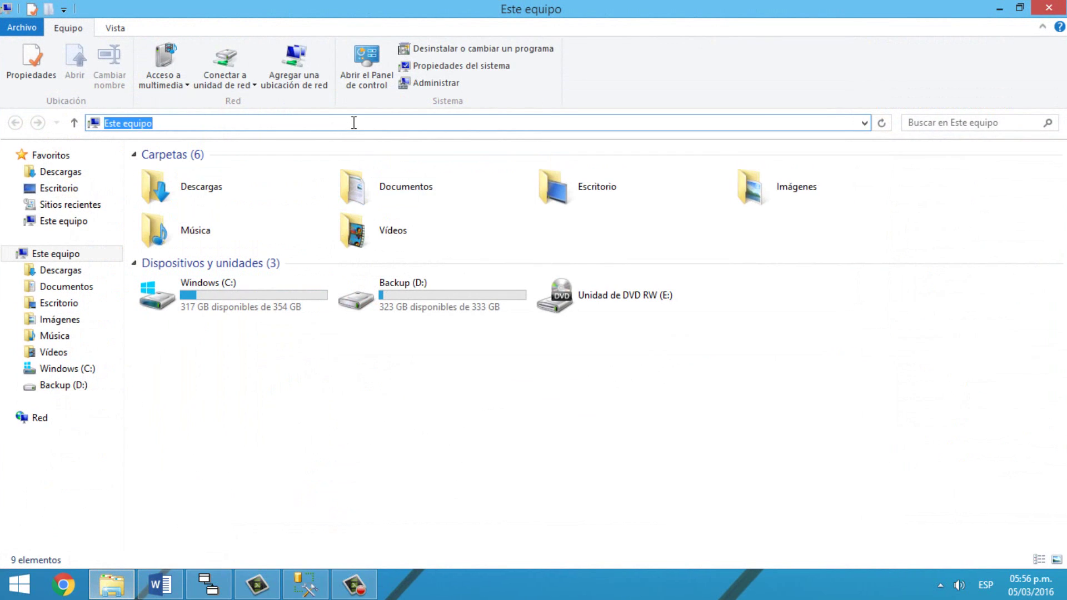
type("C:\\Program Files\\Microsoft SQL Server\\MSSQL12.SQLEXPRESS\\MSSQL\\Backup\\")
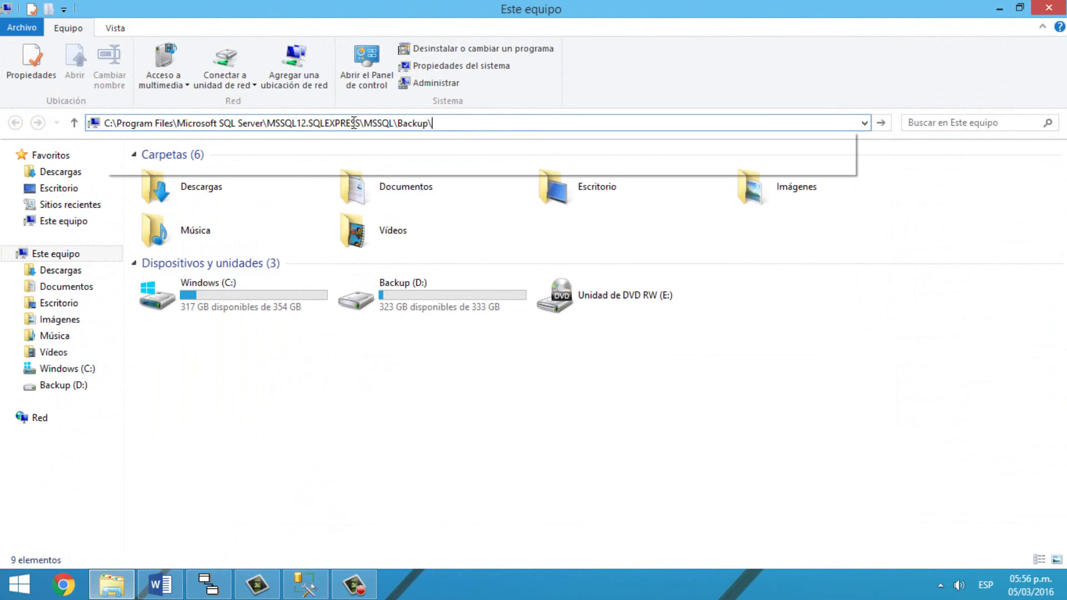
key("Return")
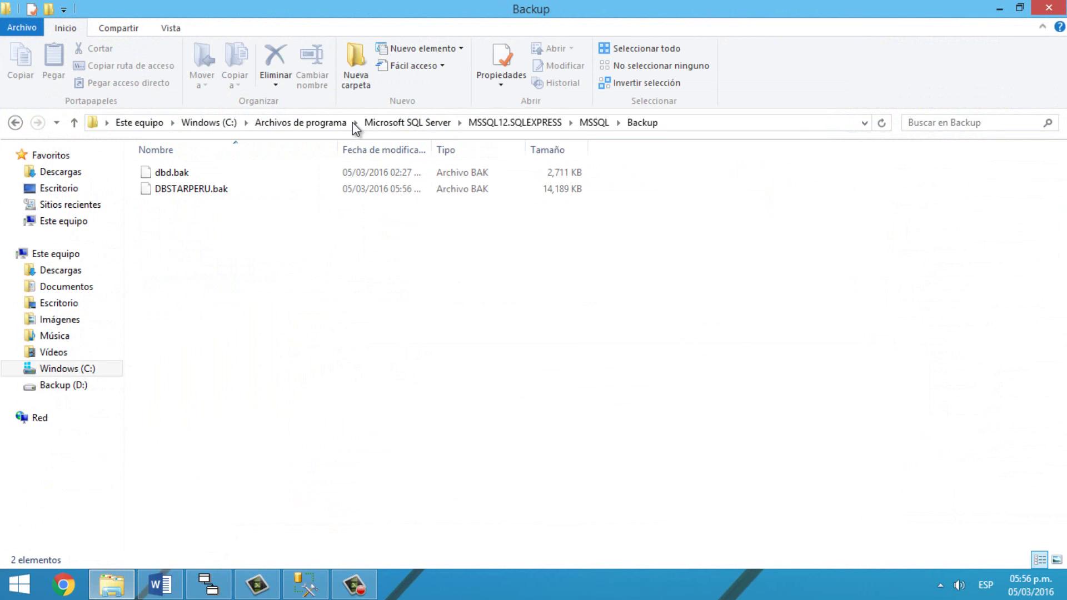
left_click(375, 185)
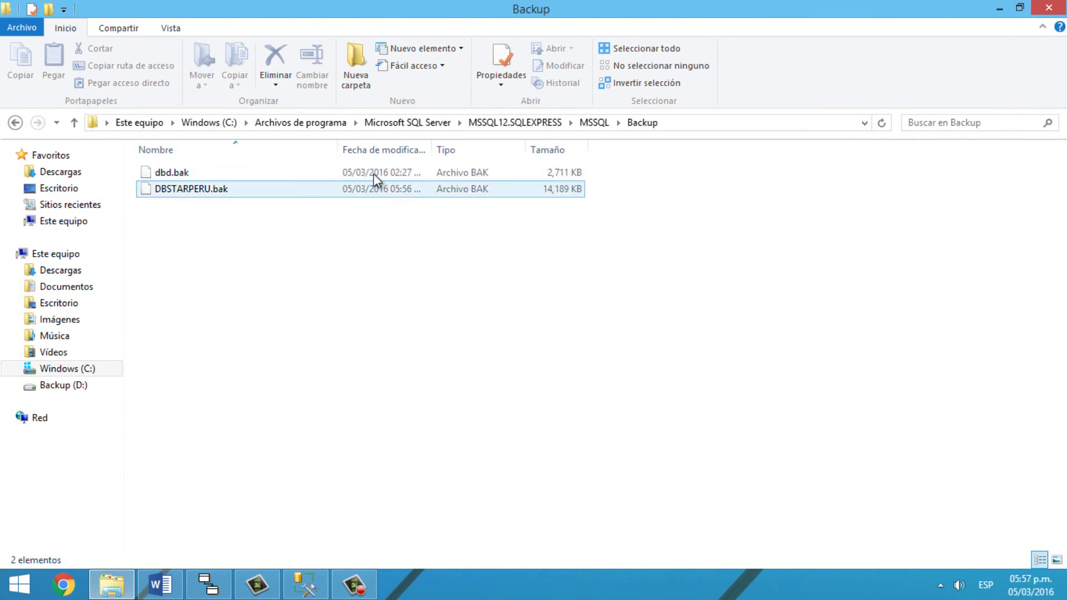
left_click(243, 191)
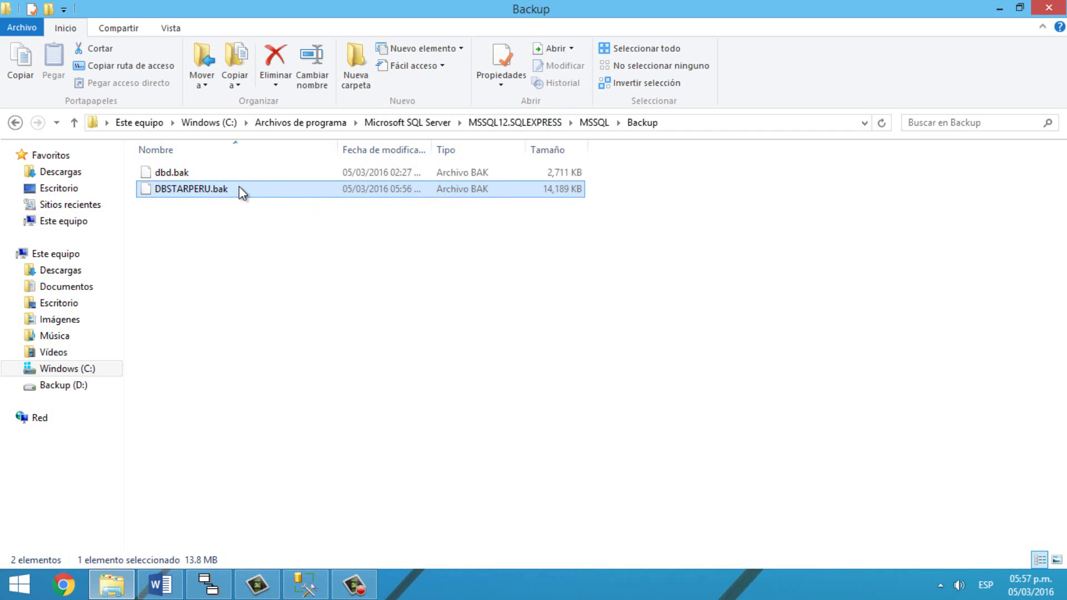
right_click(239, 186)
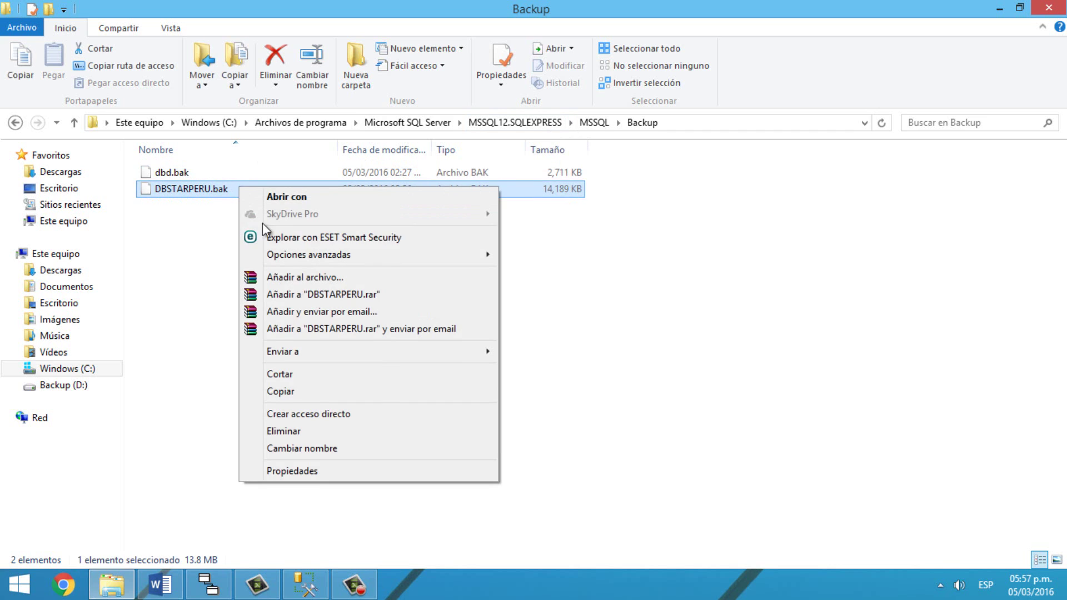
left_click(283, 391)
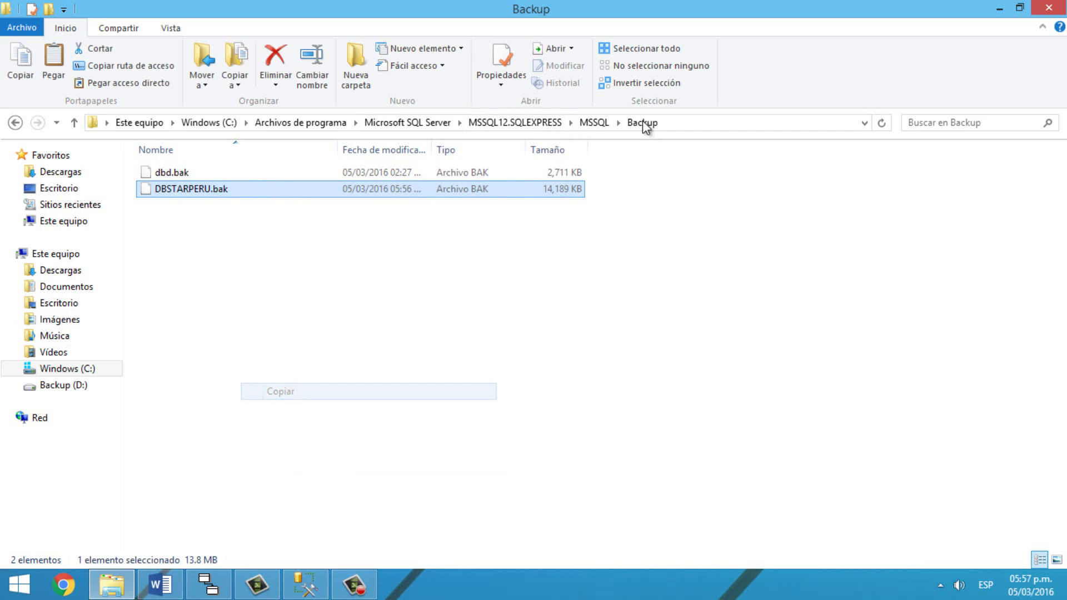
Step: Paste DBSTARPERU.bak onto the desktop
left_click(1057, 6)
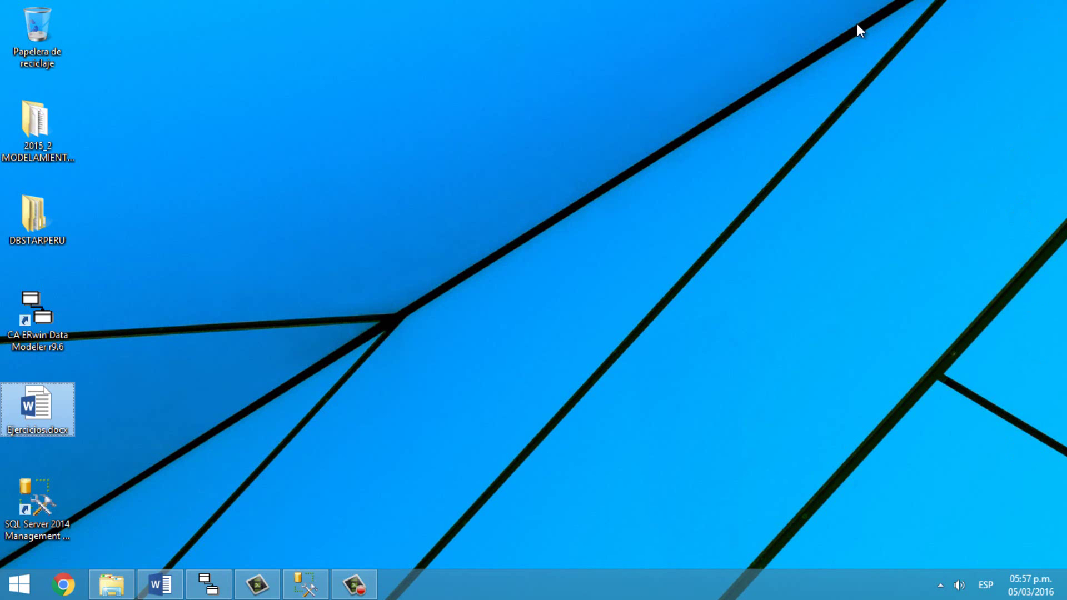
right_click(439, 135)
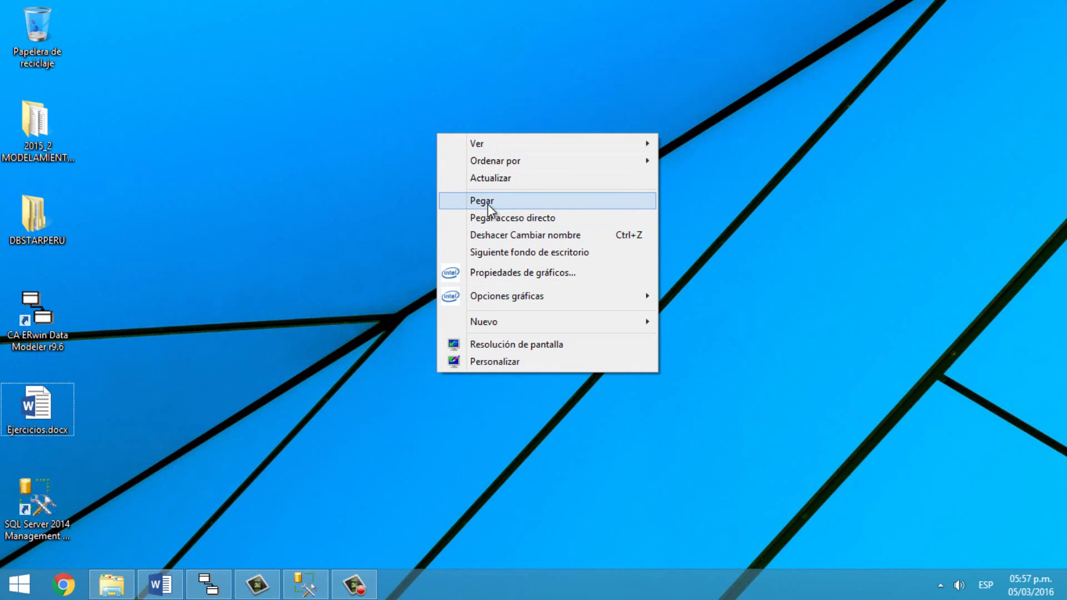
left_click(488, 202)
left_click(184, 181)
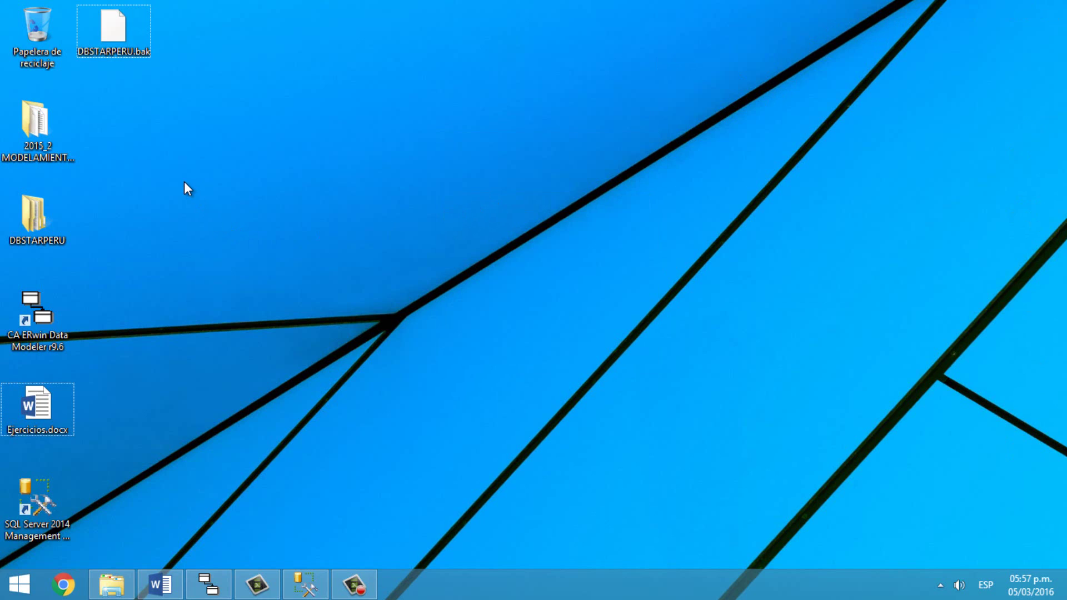